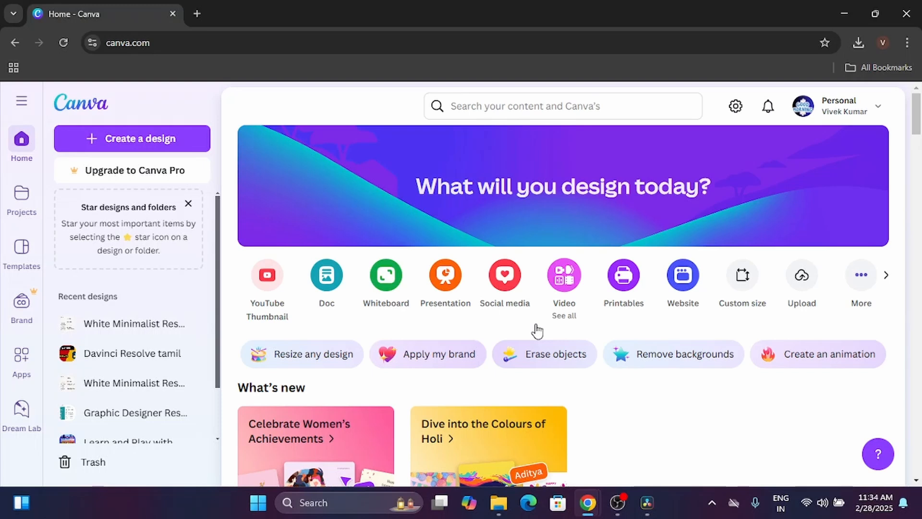
{"action": "scroll", "coordinate": [537, 330], "scroll_direction": "down", "scroll_amount": 6}
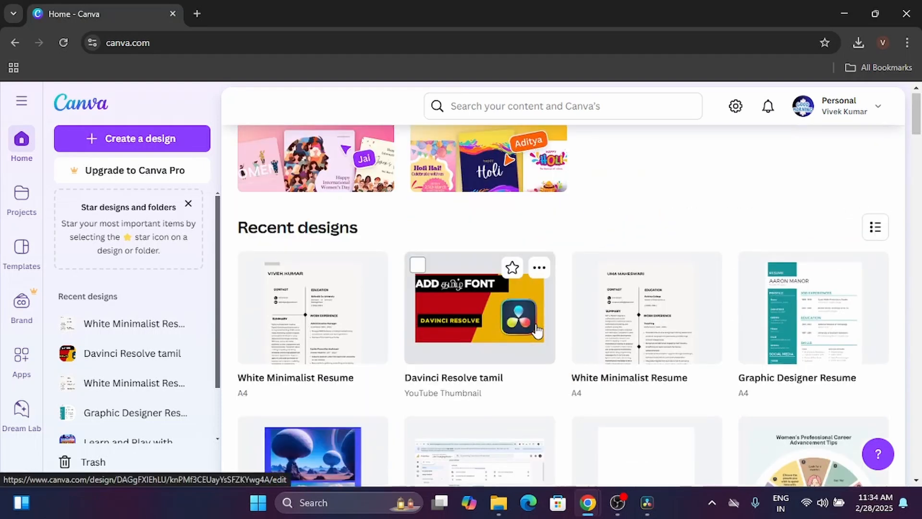
{"action": "scroll", "coordinate": [537, 330], "scroll_direction": "up", "scroll_amount": 6}
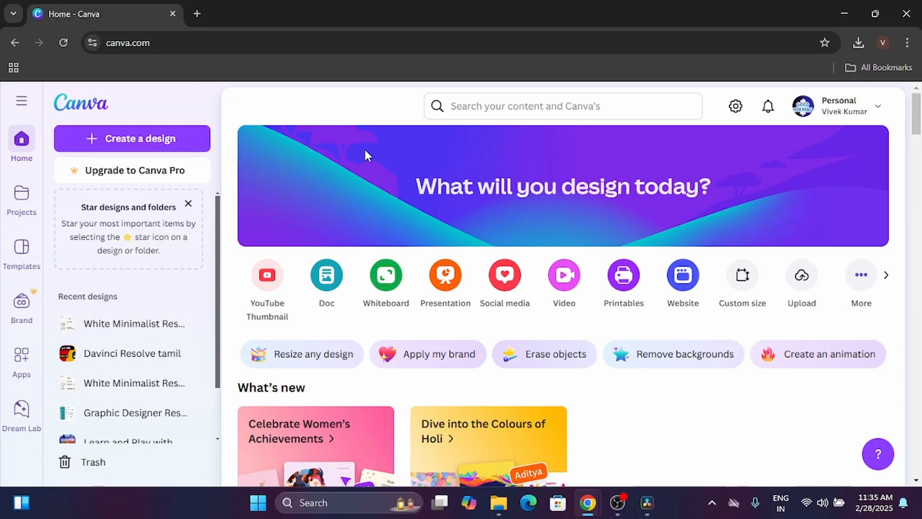
Search the web for photoshop in a new browser tab and view the Microsoft Store page for Adobe Photoshop
{"action": "left_click", "coordinate": [197, 13]}
{"action": "type", "text": "p"}
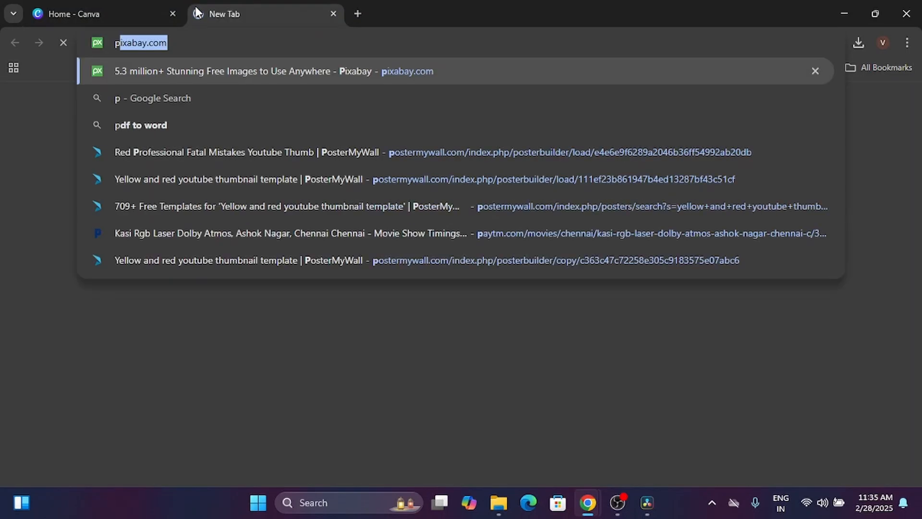
{"action": "type", "text": "hot"}
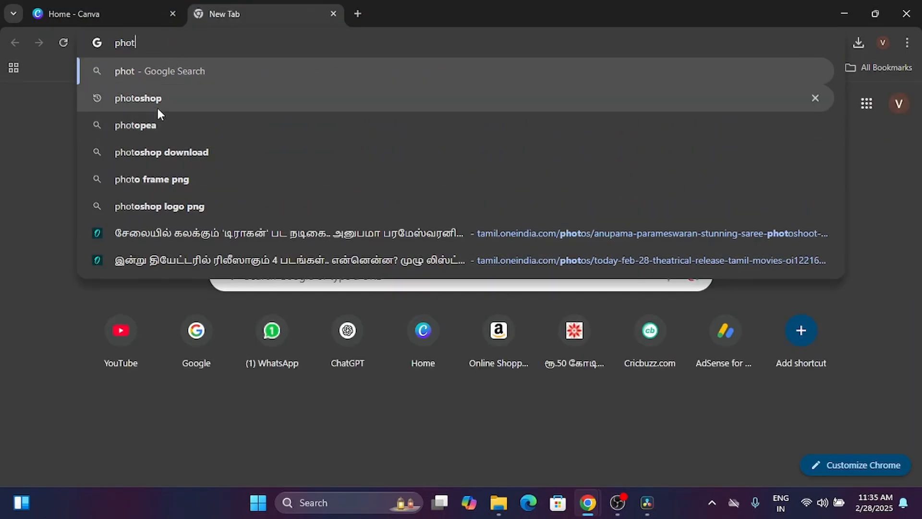
{"action": "left_click", "coordinate": [157, 98]}
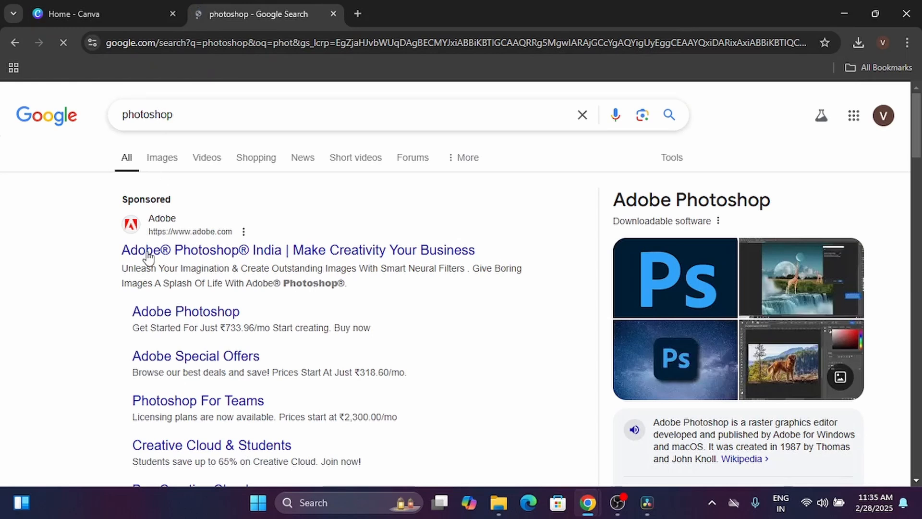
{"action": "scroll", "coordinate": [109, 304], "scroll_direction": "down", "scroll_amount": 8}
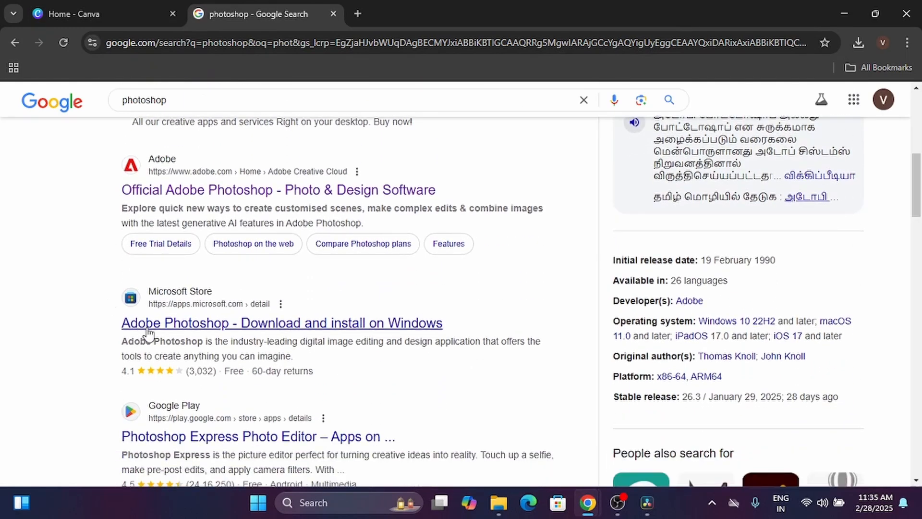
{"action": "left_click", "coordinate": [148, 324]}
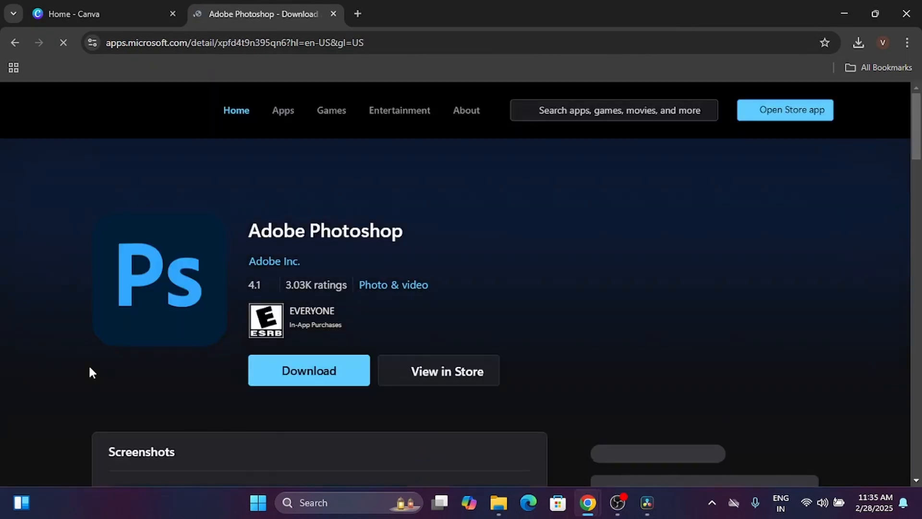
{"action": "scroll", "coordinate": [89, 367], "scroll_direction": "down", "scroll_amount": 6}
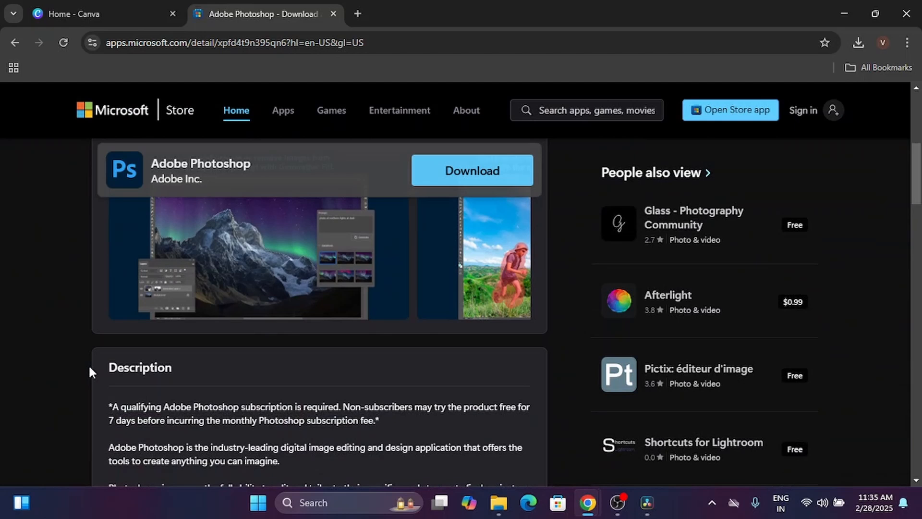
Return to the Canva home page and look over its design categories
{"action": "left_click", "coordinate": [90, 16]}
{"action": "scroll", "coordinate": [333, 273], "scroll_direction": "down", "scroll_amount": 7}
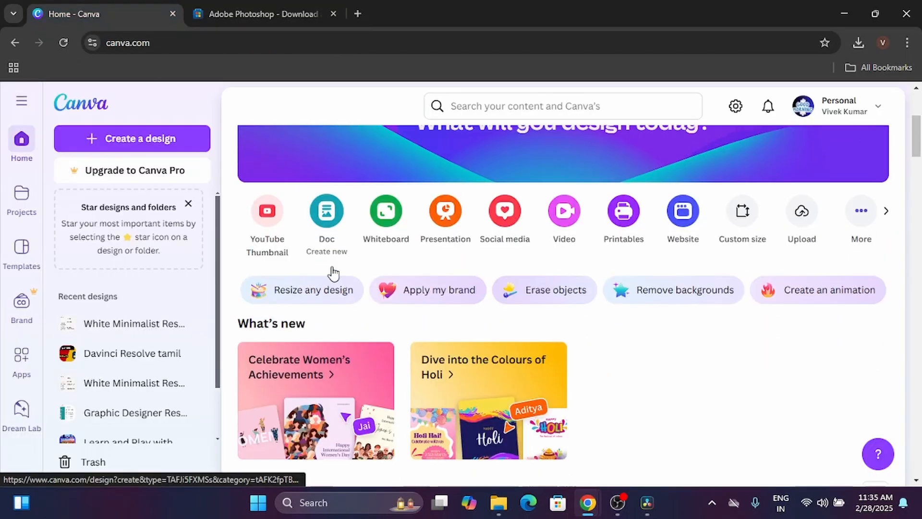
{"action": "scroll", "coordinate": [522, 192], "scroll_direction": "up", "scroll_amount": 6}
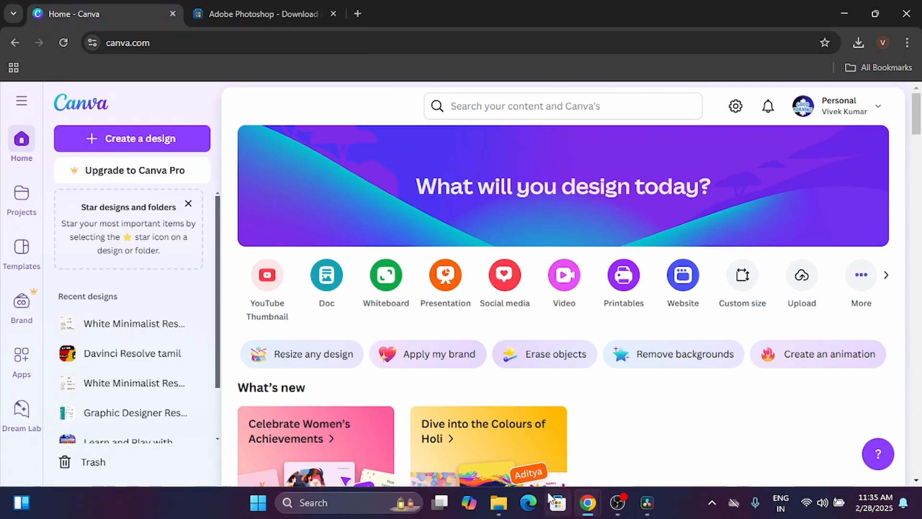
Switch to the Incognito browser window, search Google for canva and open the official Canva website
{"action": "mouse_move", "coordinate": [588, 502]}
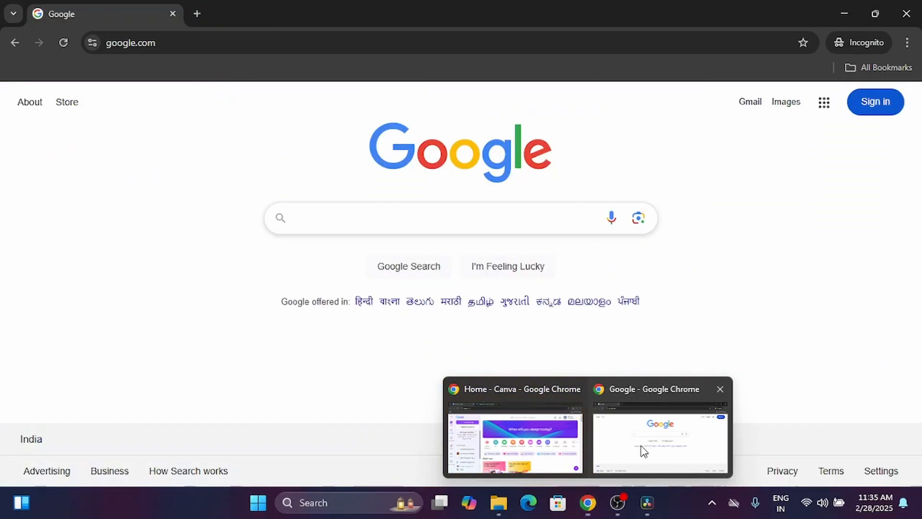
{"action": "left_click", "coordinate": [642, 450]}
{"action": "left_click", "coordinate": [445, 218]}
{"action": "type", "text": "canva"}
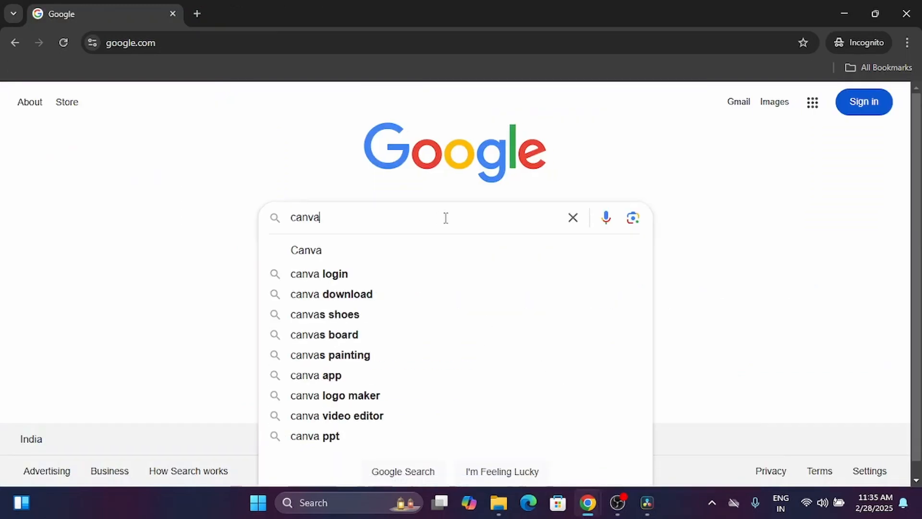
{"action": "key", "text": "Return"}
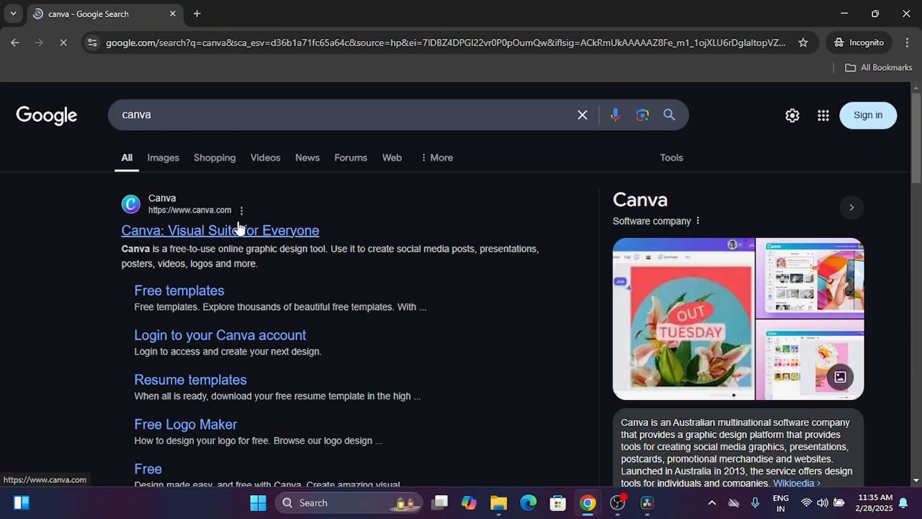
{"action": "left_click", "coordinate": [238, 226]}
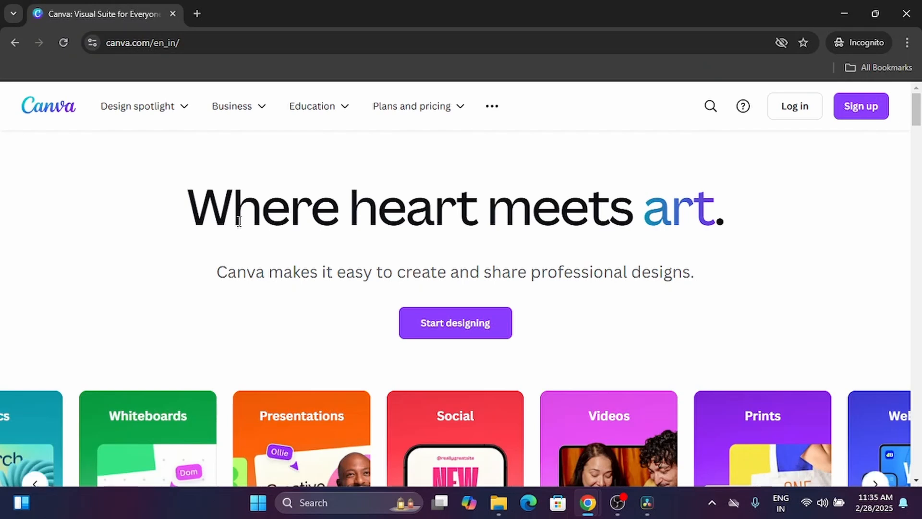
Bring up Canva's sign-up options, choose to continue with Google, and close the sign-in and Incognito windows without signing in
{"action": "left_click", "coordinate": [863, 115]}
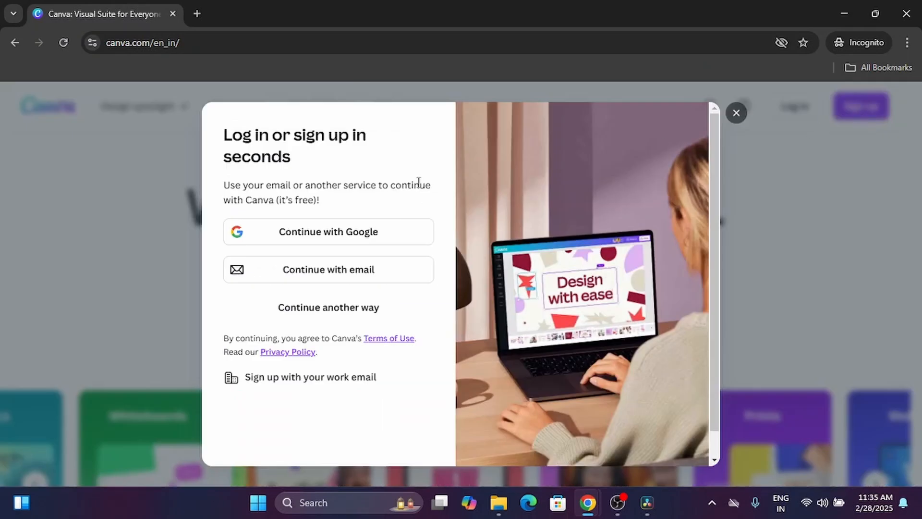
{"action": "left_click", "coordinate": [342, 247]}
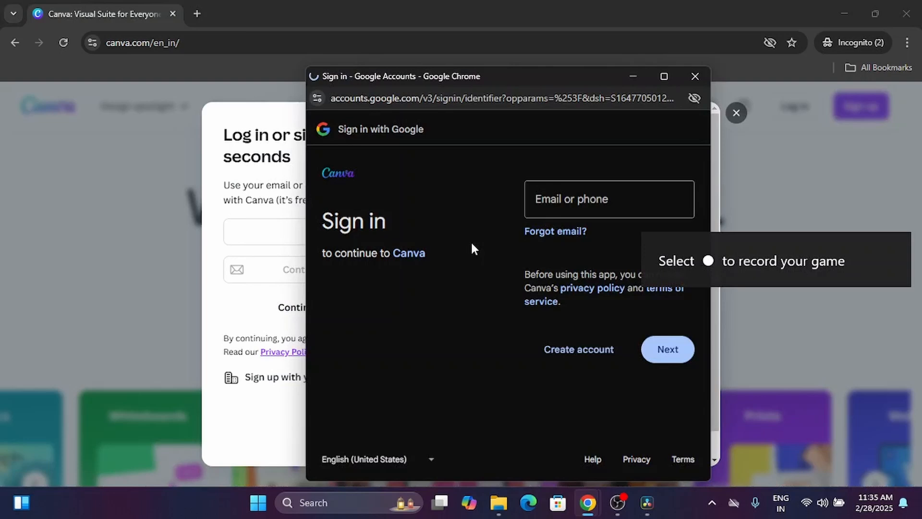
{"action": "left_click", "coordinate": [695, 76]}
{"action": "left_click", "coordinate": [906, 13]}
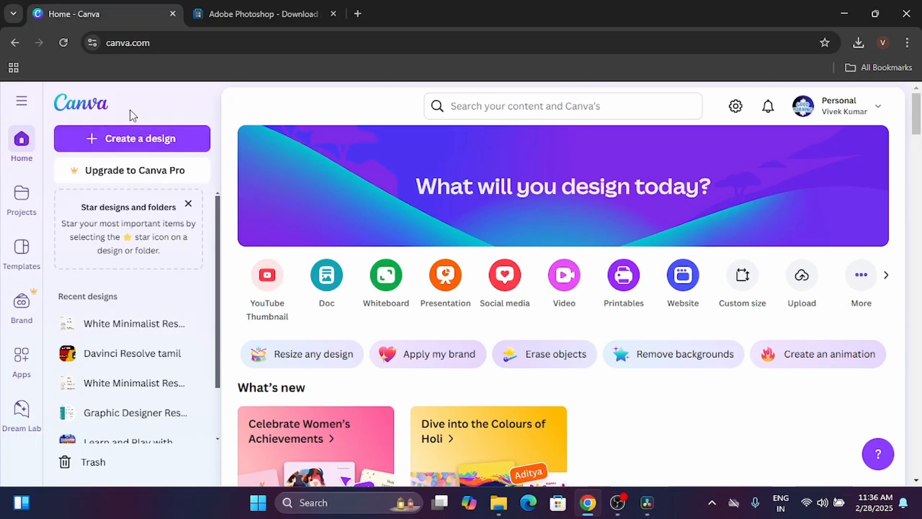
View the Canva Pro upgrade offer and close it, and bring up the home page's search suggestions
{"action": "left_click", "coordinate": [144, 175]}
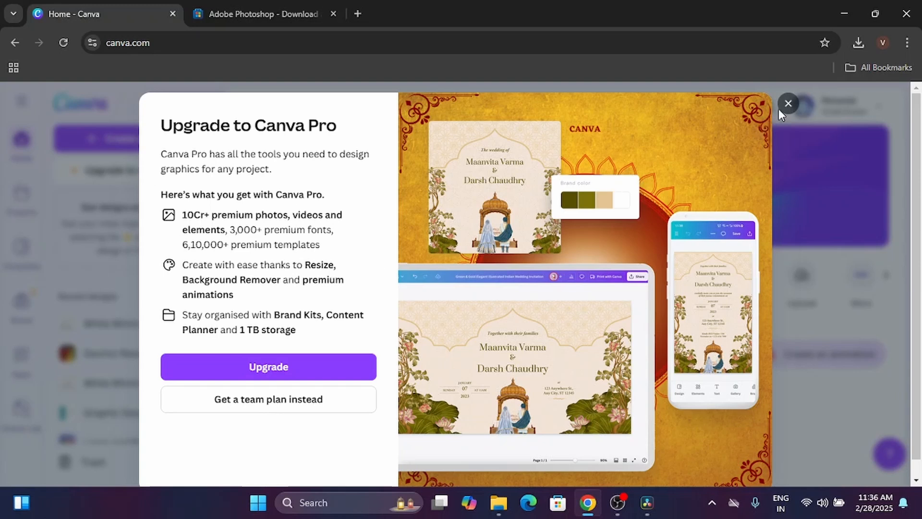
{"action": "left_click", "coordinate": [792, 104]}
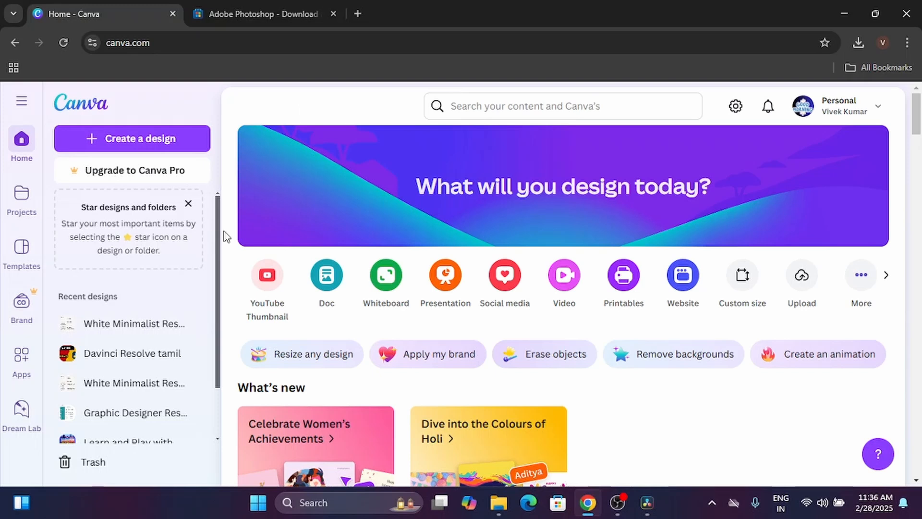
{"action": "scroll", "coordinate": [222, 235], "scroll_direction": "down", "scroll_amount": 6}
{"action": "scroll", "coordinate": [222, 238], "scroll_direction": "up", "scroll_amount": 6}
{"action": "left_click", "coordinate": [548, 107]}
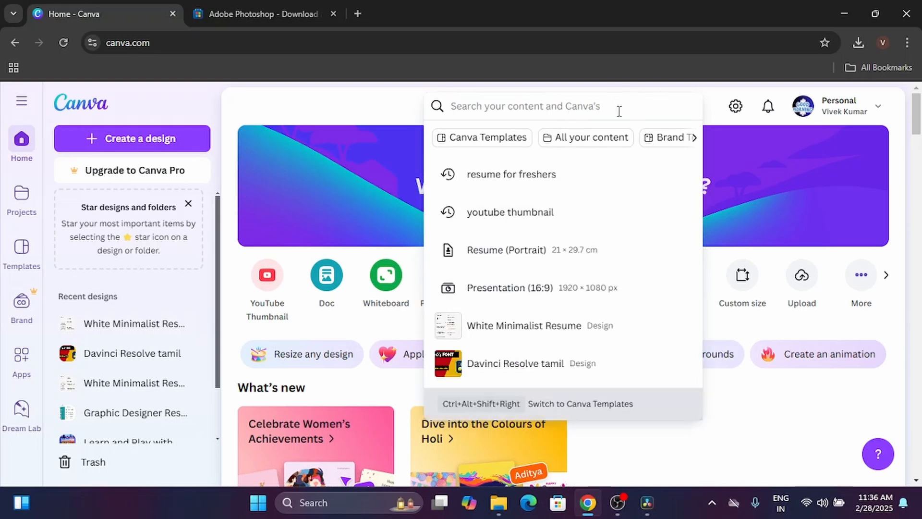
Open Google in a new browser tab and search for instagram post size
{"action": "left_click", "coordinate": [357, 13]}
{"action": "type", "text": "goo"}
{"action": "key", "text": "Return"}
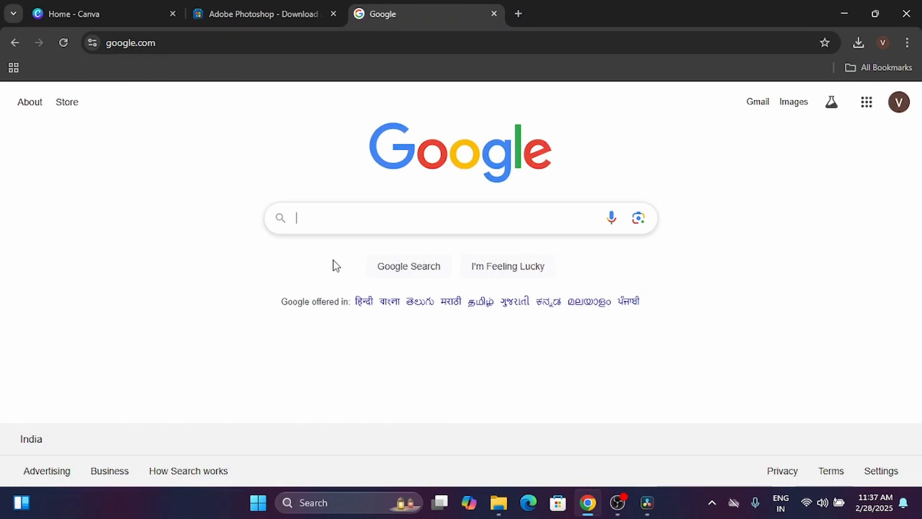
{"action": "type", "text": "instagram "}
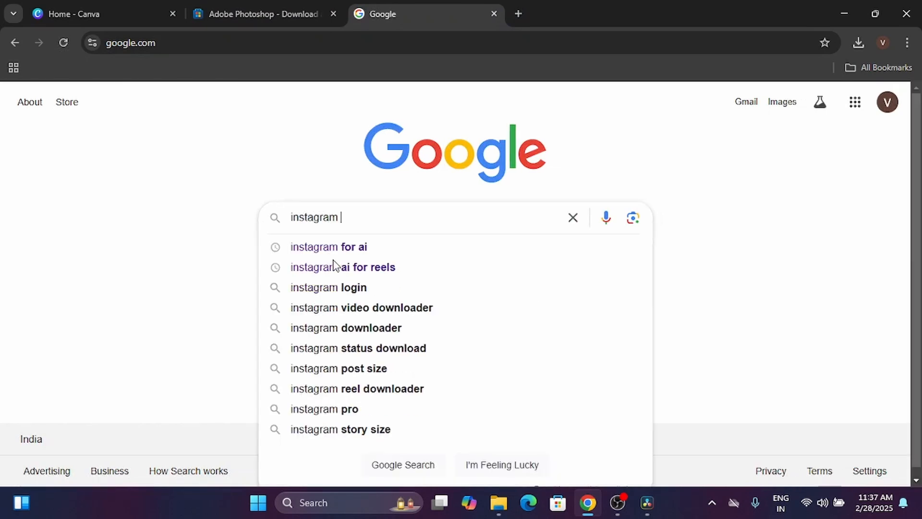
{"action": "type", "text": "post size"}
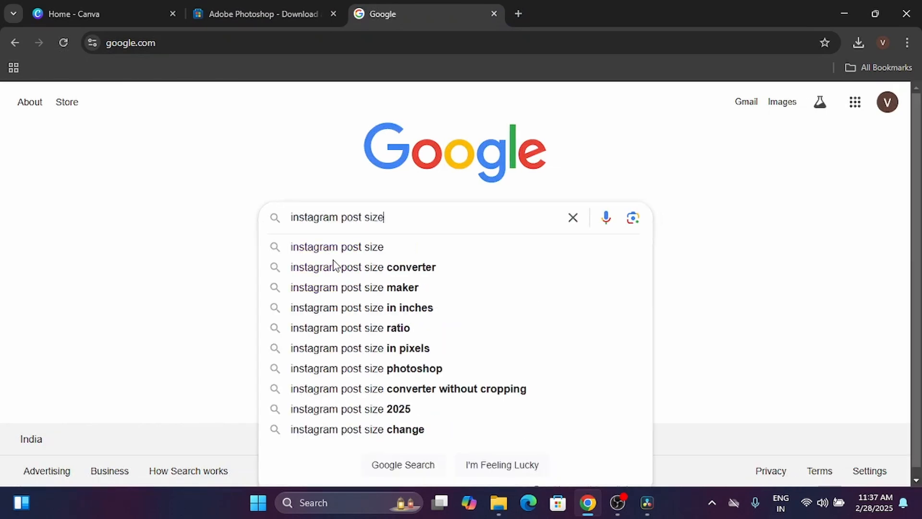
{"action": "key", "text": "Return"}
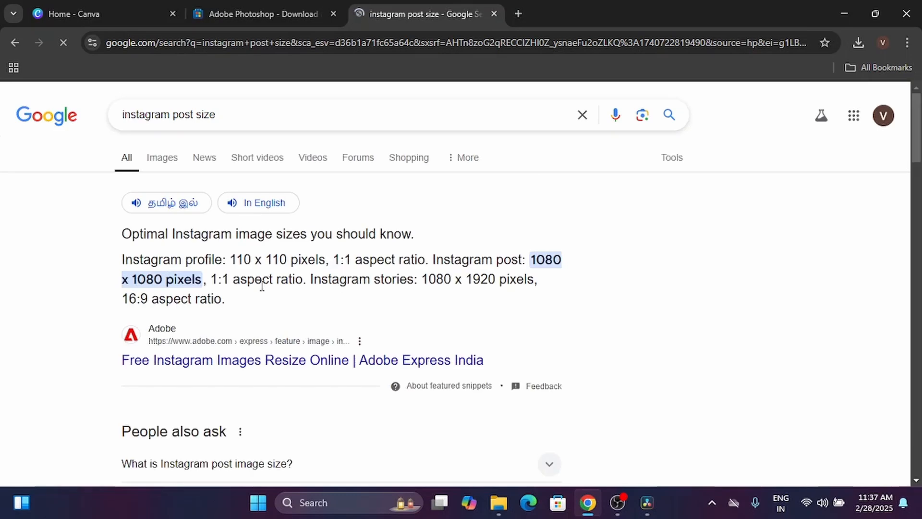
Switch back to the Adobe Photoshop store page and look through its description
{"action": "left_click", "coordinate": [225, 9]}
{"action": "scroll", "coordinate": [203, 300], "scroll_direction": "down", "scroll_amount": 3}
{"action": "scroll", "coordinate": [203, 300], "scroll_direction": "up", "scroll_amount": 10}
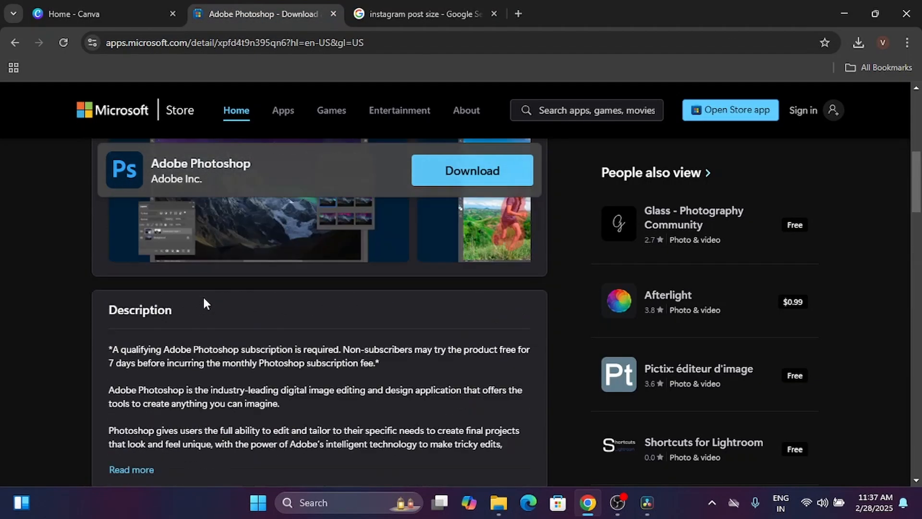
Return to the Canva home page, look up search suggestions for "instagram post", and clear the search
{"action": "left_click", "coordinate": [142, 7]}
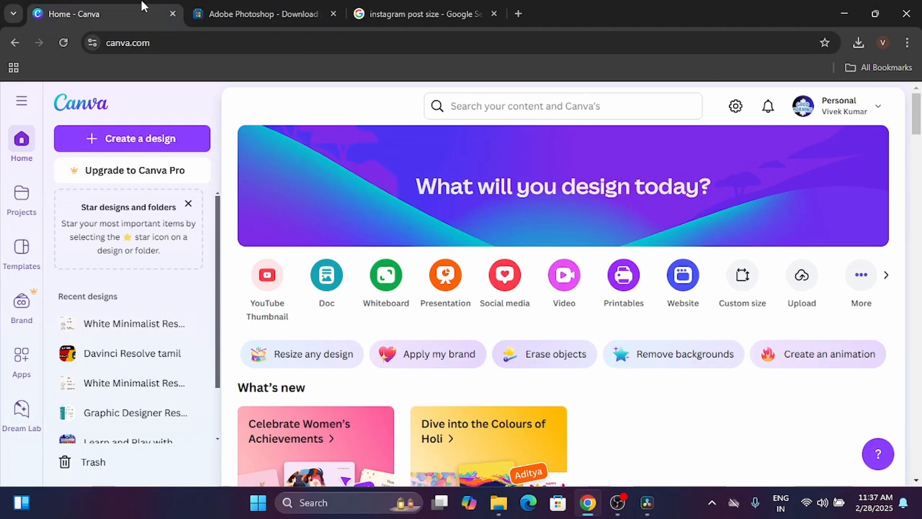
{"action": "left_click", "coordinate": [539, 113]}
{"action": "type", "text": "insta"}
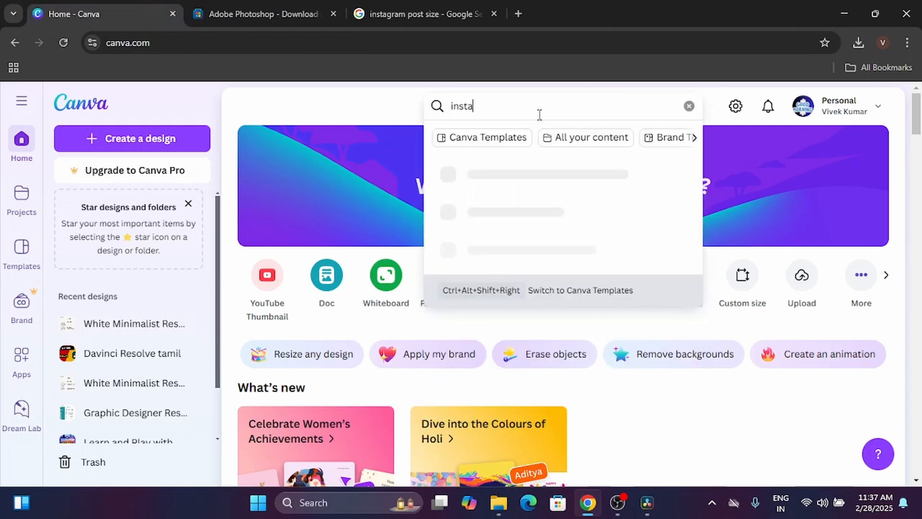
{"action": "type", "text": "gram post"}
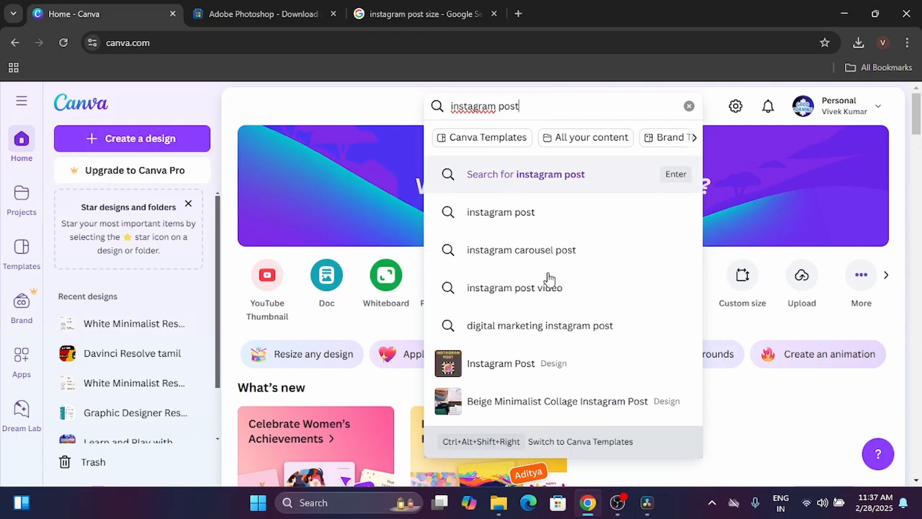
{"action": "scroll", "coordinate": [539, 251], "scroll_direction": "down", "scroll_amount": 2}
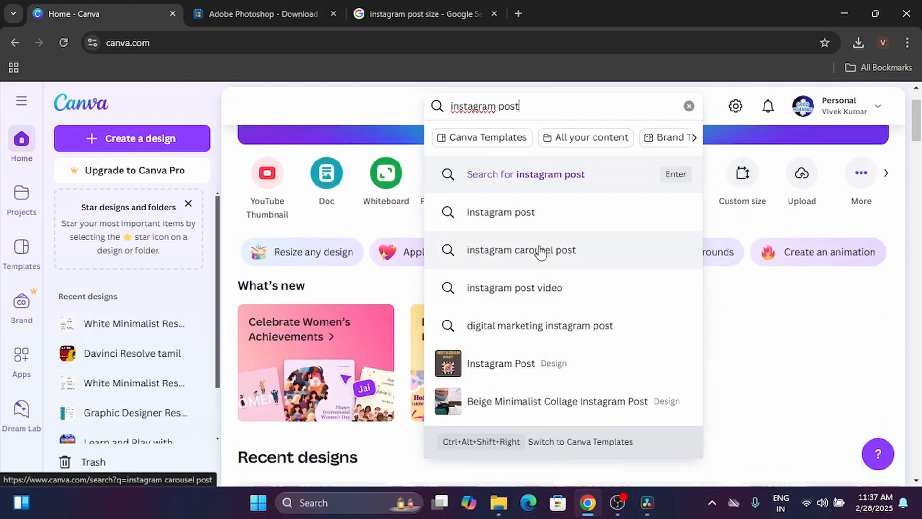
{"action": "scroll", "coordinate": [541, 251], "scroll_direction": "up", "scroll_amount": 2}
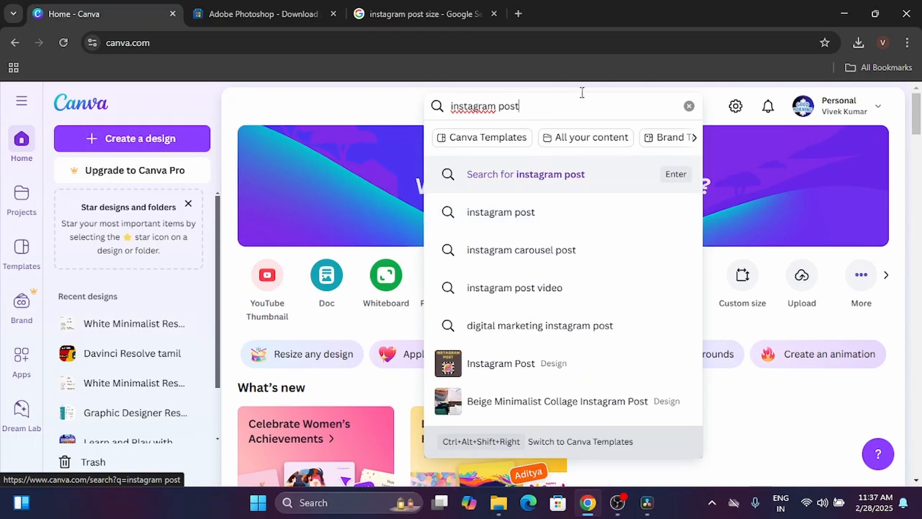
{"action": "triple_click", "coordinate": [567, 108]}
{"action": "key", "text": "BackSpace"}
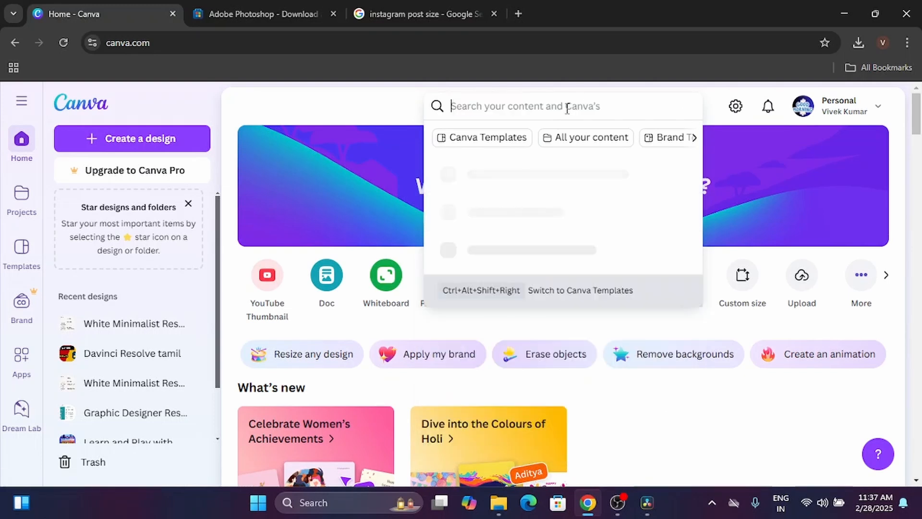
{"action": "left_click", "coordinate": [364, 104]}
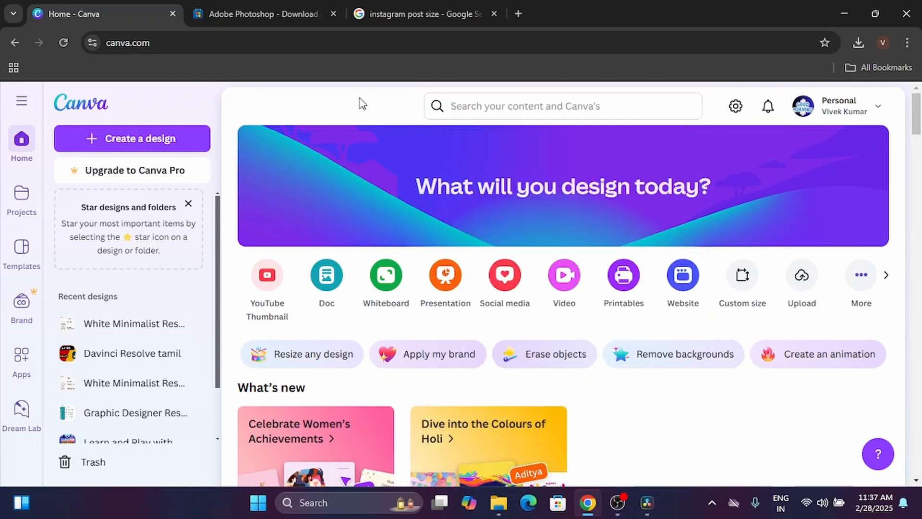
Look up Canva's search suggestions for "youtube thumbnail" and dismiss them
{"action": "left_click", "coordinate": [509, 105]}
{"action": "type", "text": "youtube thumbnail"}
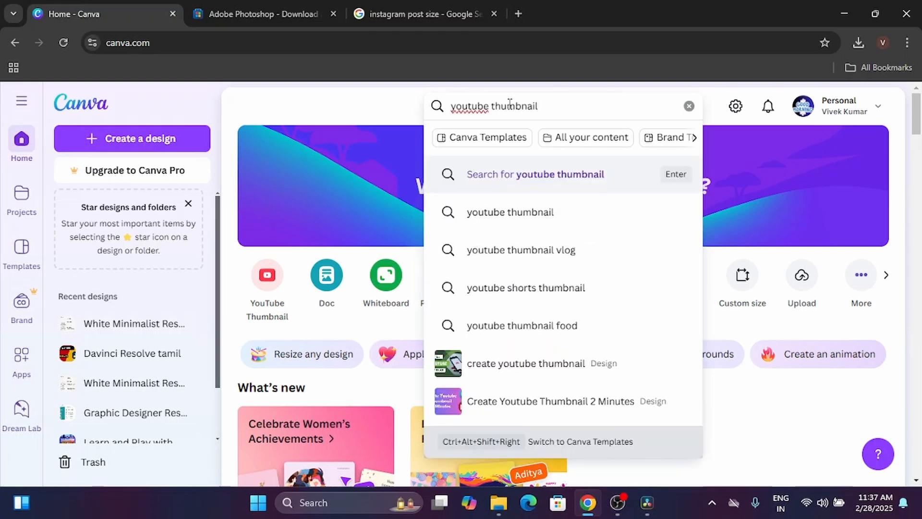
{"action": "left_click", "coordinate": [373, 108]}
Look up Canva's search suggestions for "poster"
{"action": "left_click", "coordinate": [480, 105]}
{"action": "type", "text": "p"}
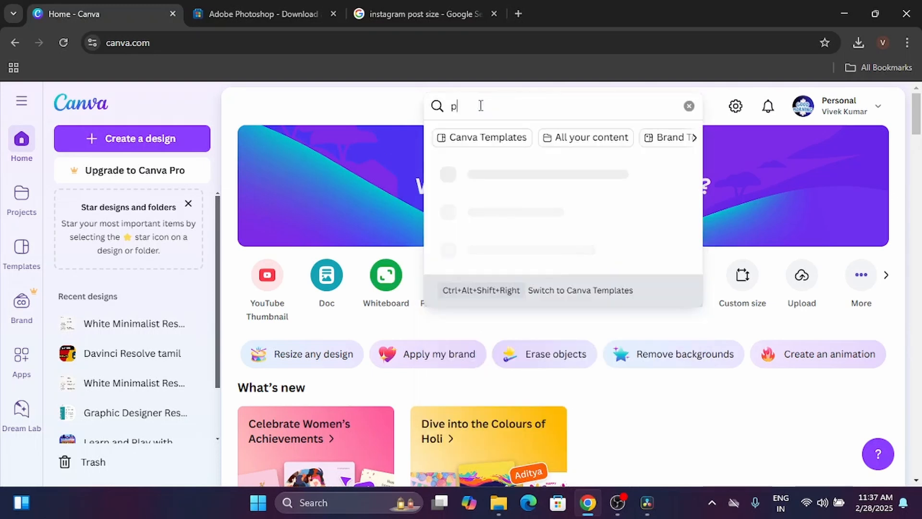
{"action": "type", "text": "oster"}
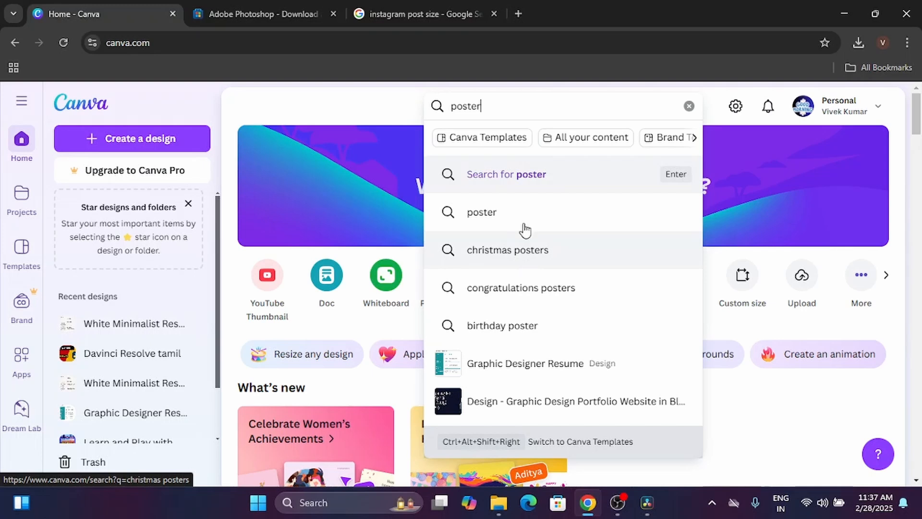
Dismiss the search suggestions for "poster" and leave the home page search empty
{"action": "left_click", "coordinate": [397, 116]}
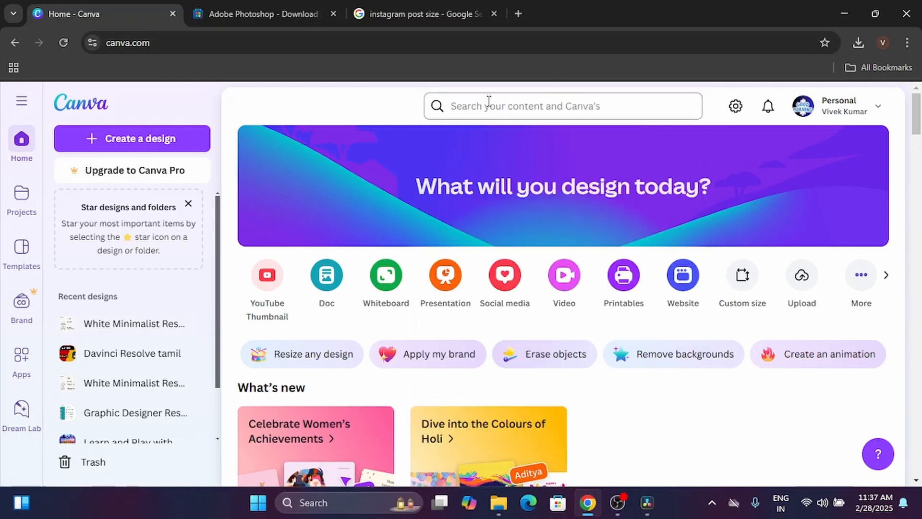
{"action": "left_click", "coordinate": [556, 107]}
{"action": "left_click", "coordinate": [360, 114]}
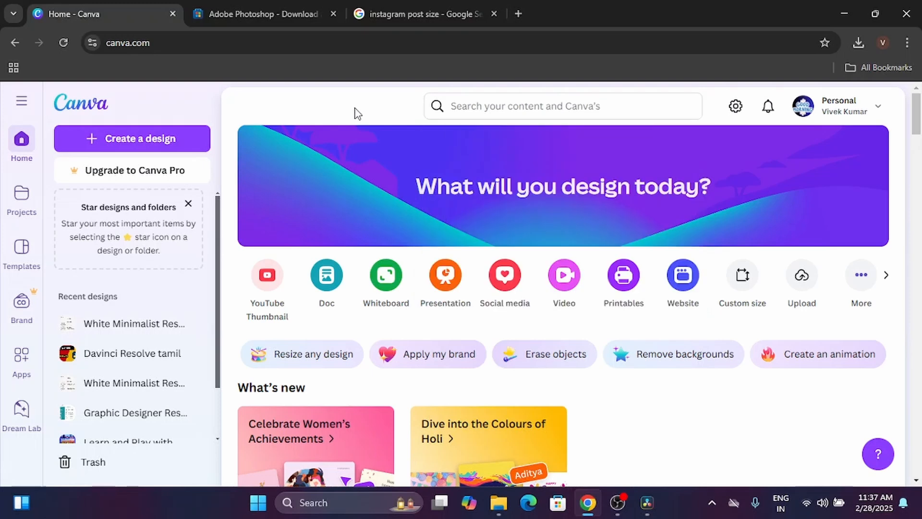
Open the account settings and look through the profile, language, connected accounts, accessibility and link-opening options
{"action": "left_click", "coordinate": [735, 107]}
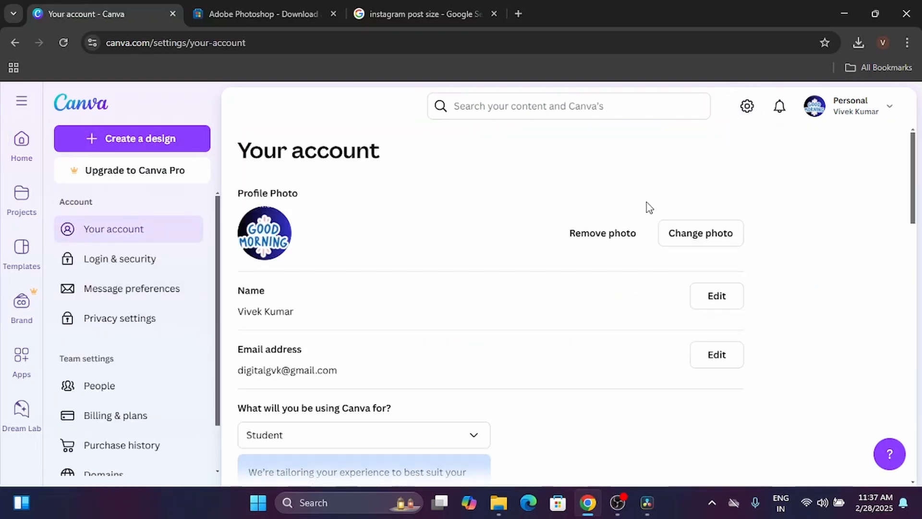
{"action": "scroll", "coordinate": [648, 207], "scroll_direction": "down", "scroll_amount": 2}
{"action": "scroll", "coordinate": [648, 207], "scroll_direction": "down", "scroll_amount": 5}
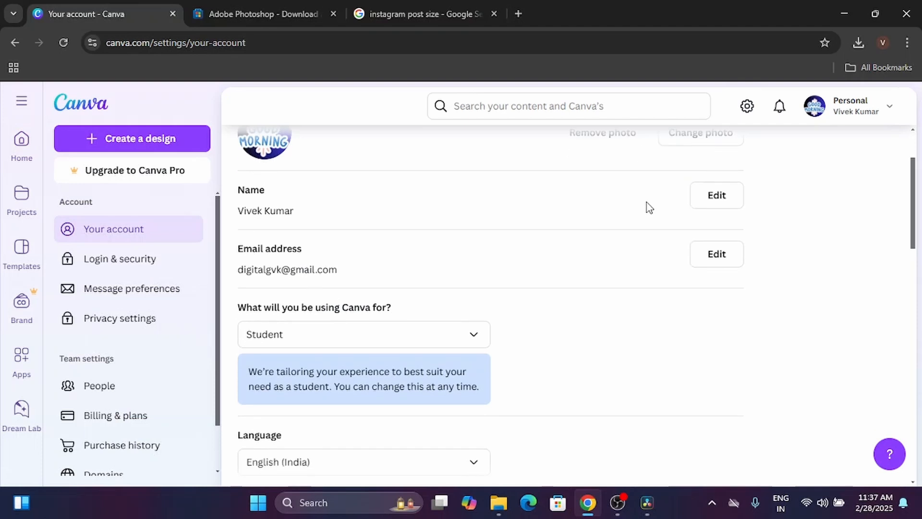
{"action": "scroll", "coordinate": [648, 207], "scroll_direction": "down", "scroll_amount": 10}
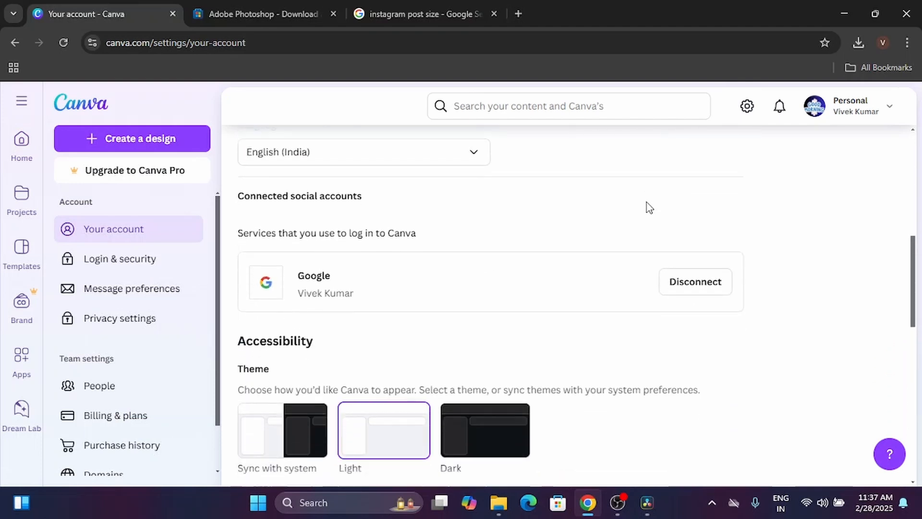
{"action": "scroll", "coordinate": [648, 207], "scroll_direction": "down", "scroll_amount": 4}
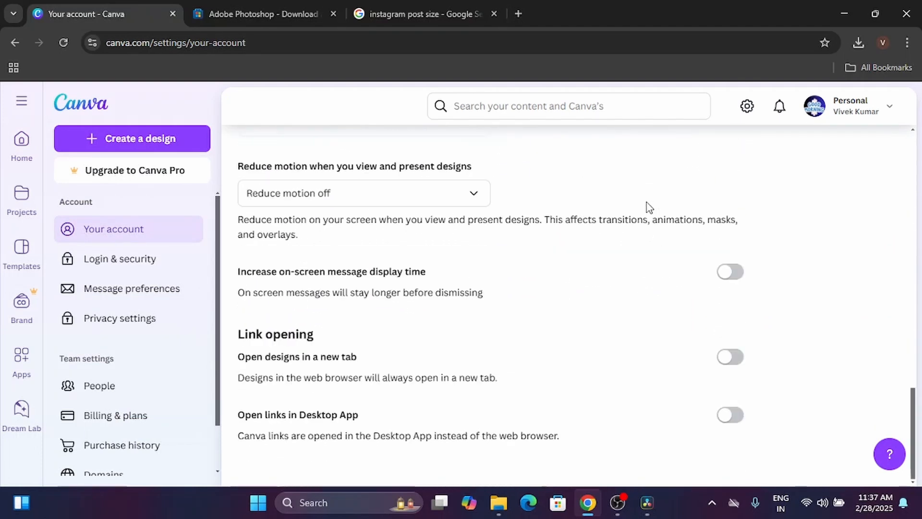
{"action": "scroll", "coordinate": [649, 207], "scroll_direction": "up", "scroll_amount": 20}
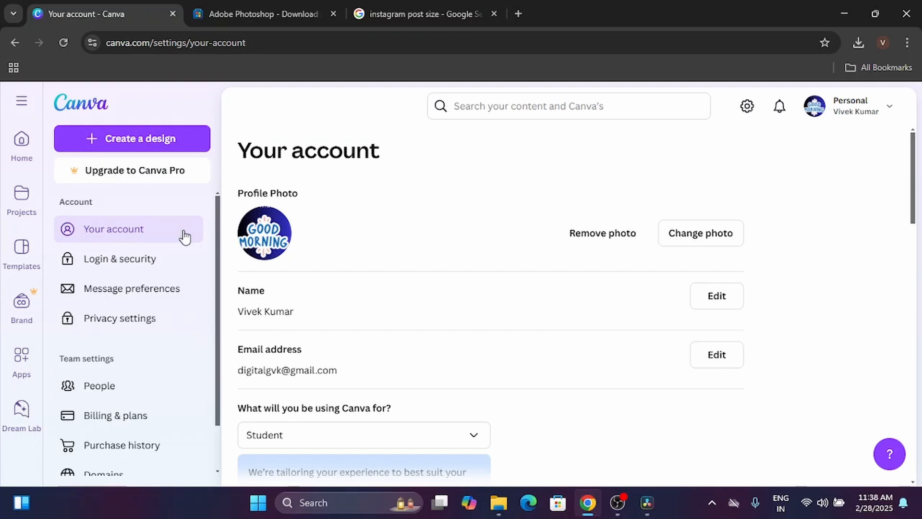
Look over the account and team settings categories and return to the Canva home page
{"action": "scroll", "coordinate": [125, 276], "scroll_direction": "down", "scroll_amount": 2}
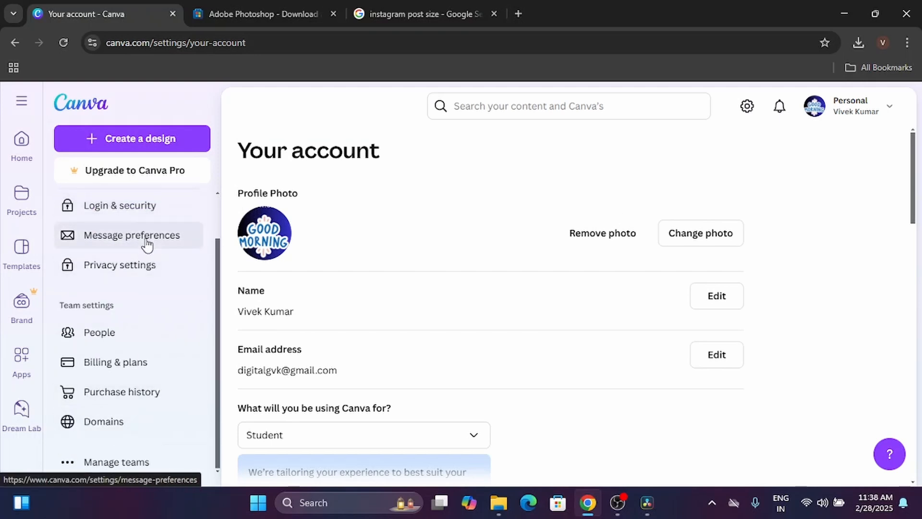
{"action": "scroll", "coordinate": [144, 243], "scroll_direction": "up", "scroll_amount": 2}
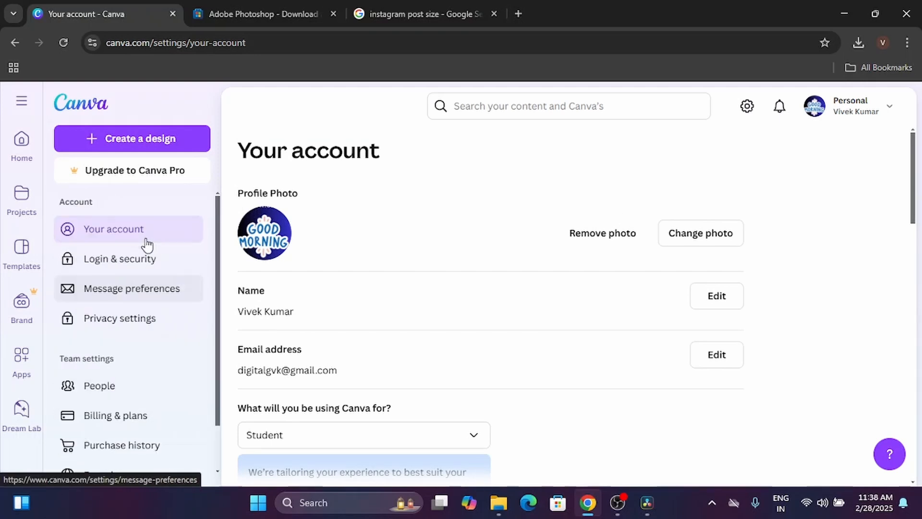
{"action": "left_click", "coordinate": [746, 108]}
{"action": "left_click", "coordinate": [84, 110]}
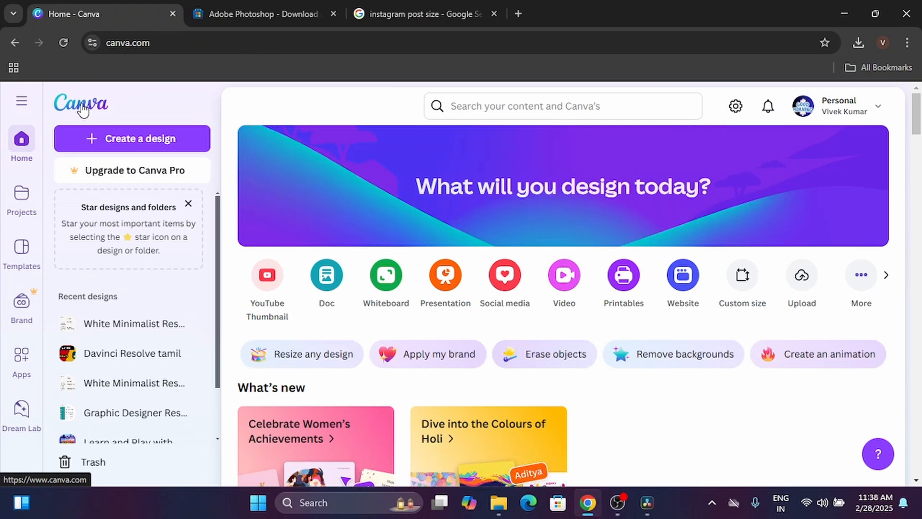
Open the Projects page and look through the recent designs, folders, designs and uploaded media
{"action": "left_click", "coordinate": [19, 196]}
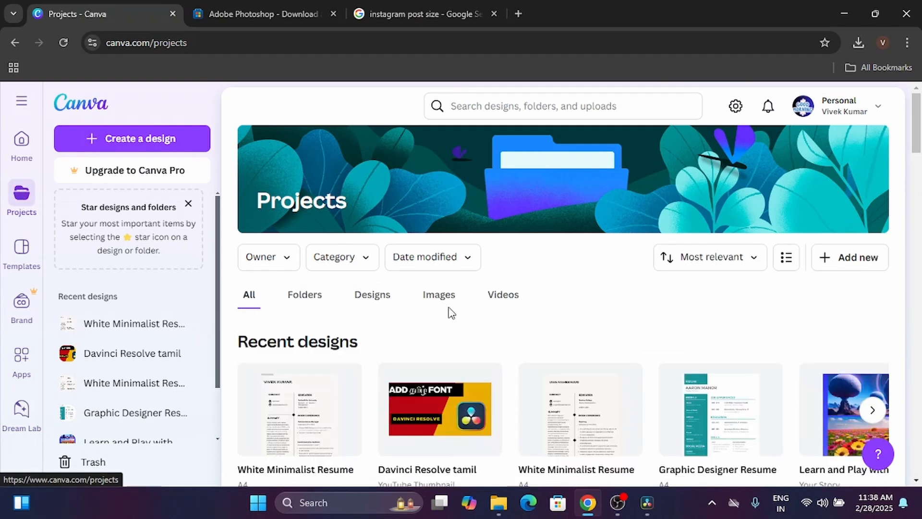
{"action": "scroll", "coordinate": [504, 416], "scroll_direction": "down", "scroll_amount": 5}
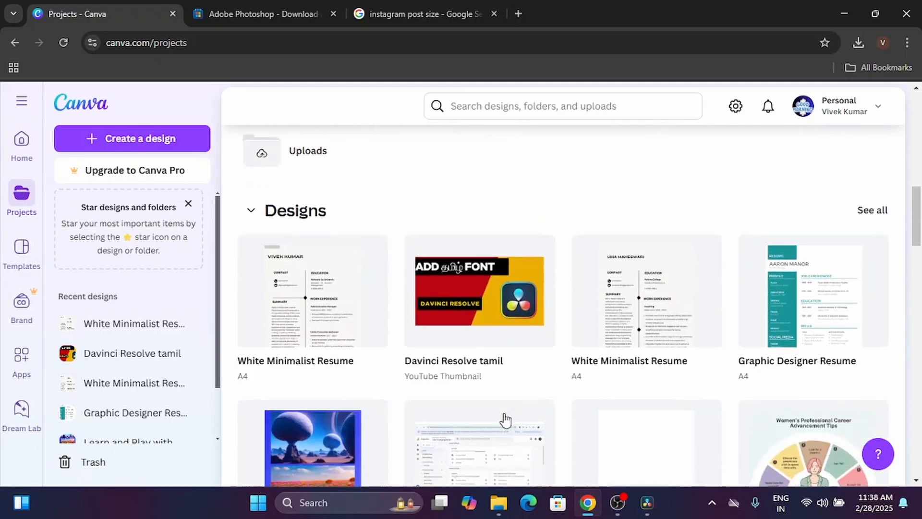
{"action": "scroll", "coordinate": [505, 419], "scroll_direction": "down", "scroll_amount": 5}
{"action": "scroll", "coordinate": [505, 419], "scroll_direction": "up", "scroll_amount": 15}
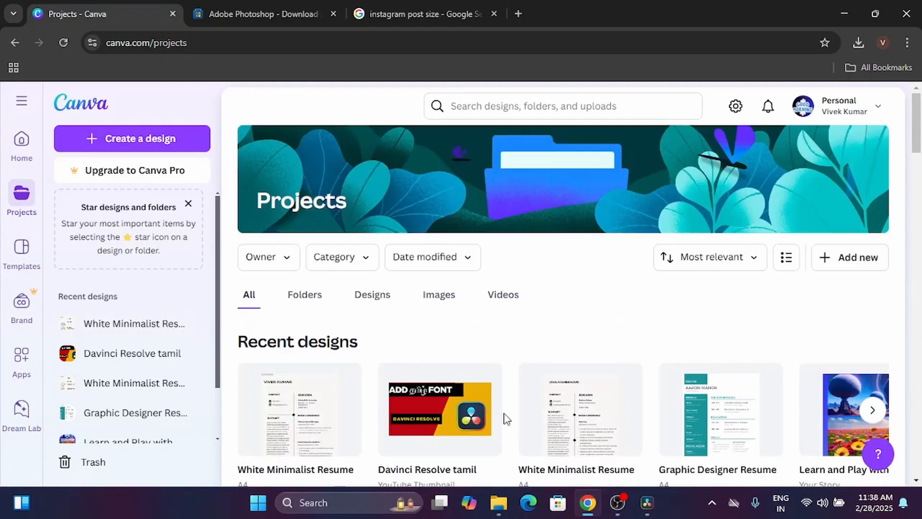
{"action": "scroll", "coordinate": [507, 417], "scroll_direction": "down", "scroll_amount": 10}
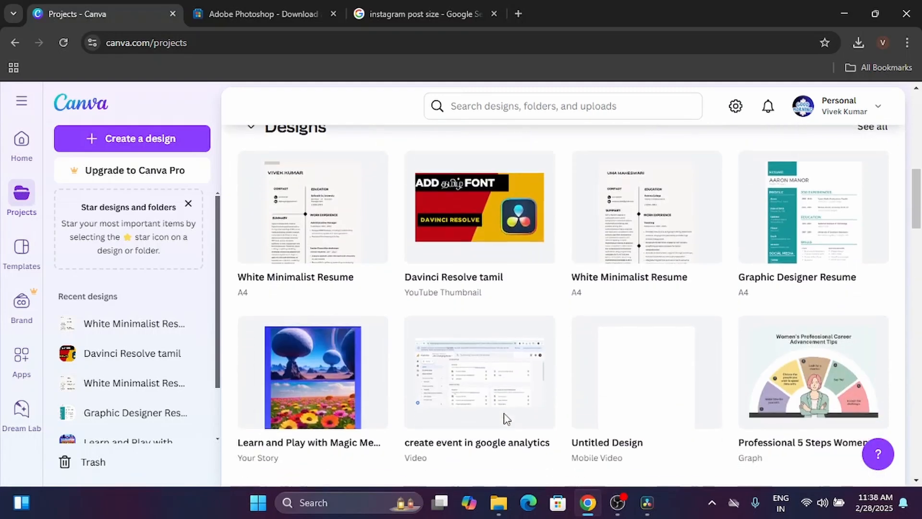
{"action": "scroll", "coordinate": [503, 413], "scroll_direction": "down", "scroll_amount": 10}
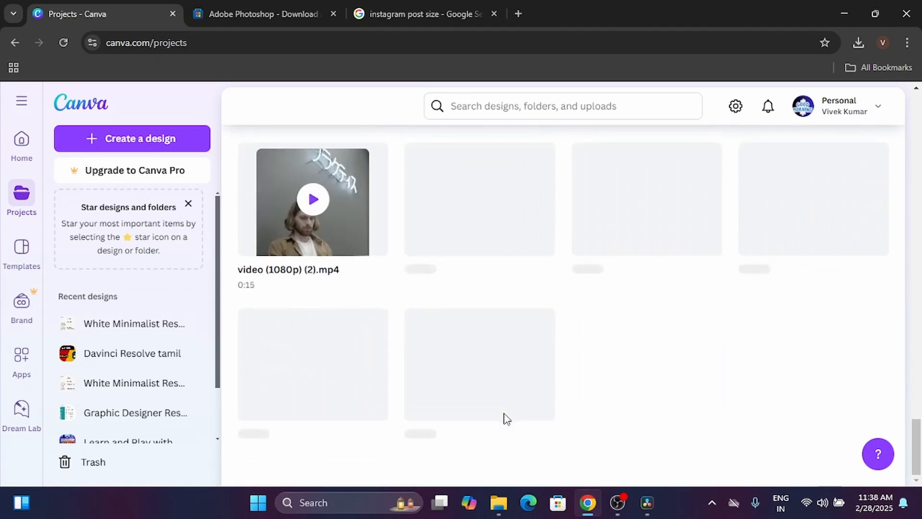
{"action": "scroll", "coordinate": [504, 417], "scroll_direction": "down", "scroll_amount": 5}
{"action": "scroll", "coordinate": [506, 417], "scroll_direction": "up", "scroll_amount": 20}
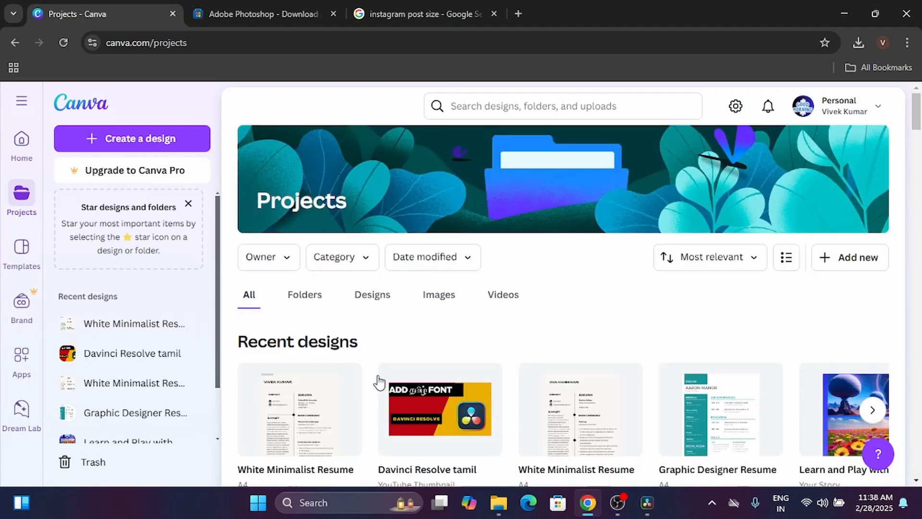
Open the Templates page and look through its categories, ready-to-teach lessons and upcoming event designs
{"action": "left_click", "coordinate": [22, 250]}
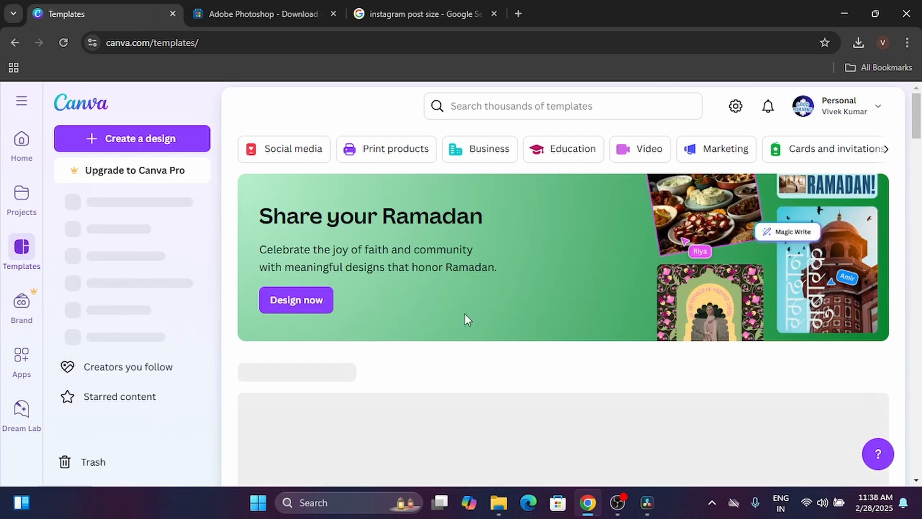
{"action": "scroll", "coordinate": [464, 320], "scroll_direction": "down", "scroll_amount": 2}
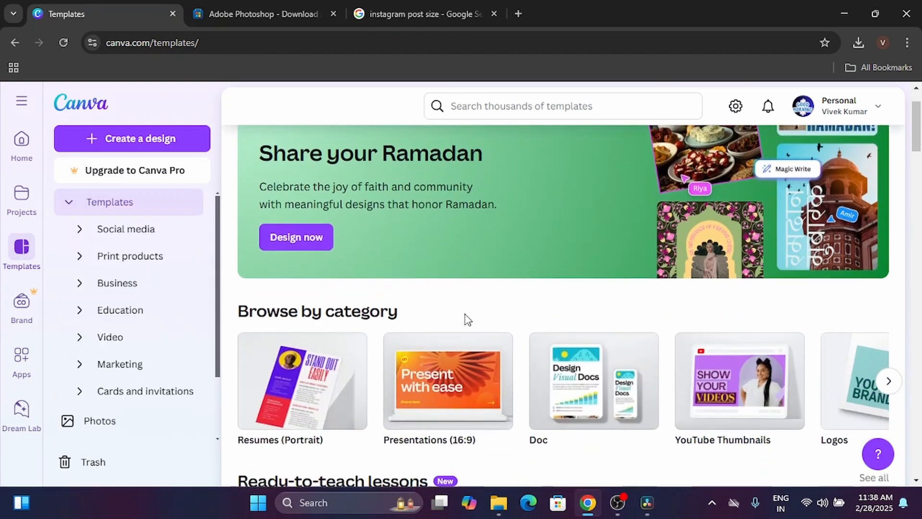
{"action": "scroll", "coordinate": [464, 318], "scroll_direction": "down", "scroll_amount": 6}
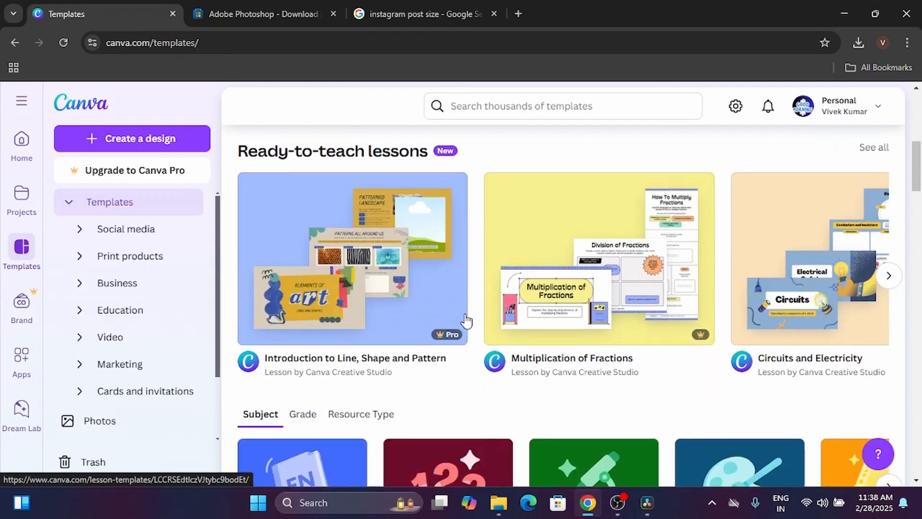
{"action": "scroll", "coordinate": [465, 320], "scroll_direction": "down", "scroll_amount": 12}
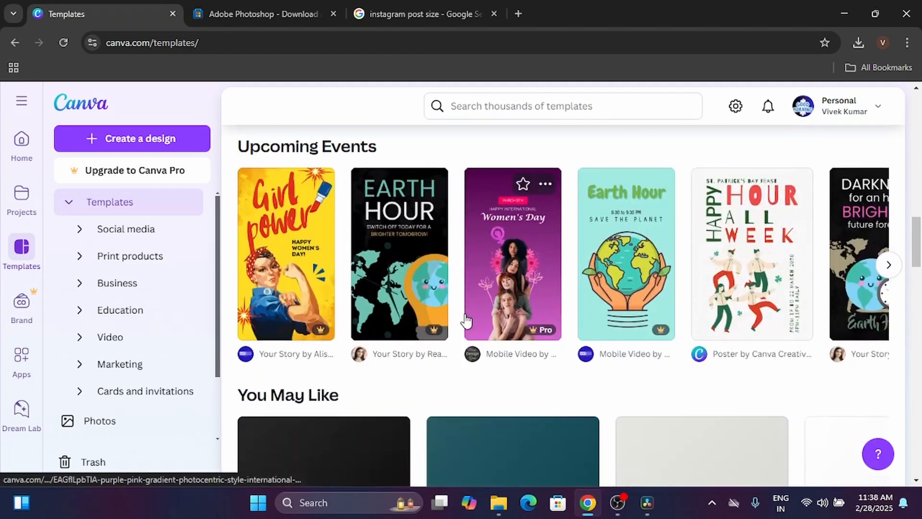
{"action": "scroll", "coordinate": [465, 320], "scroll_direction": "up", "scroll_amount": 20}
Search the Canva templates for "instagram post" and browse the matching designs
{"action": "left_click", "coordinate": [578, 107]}
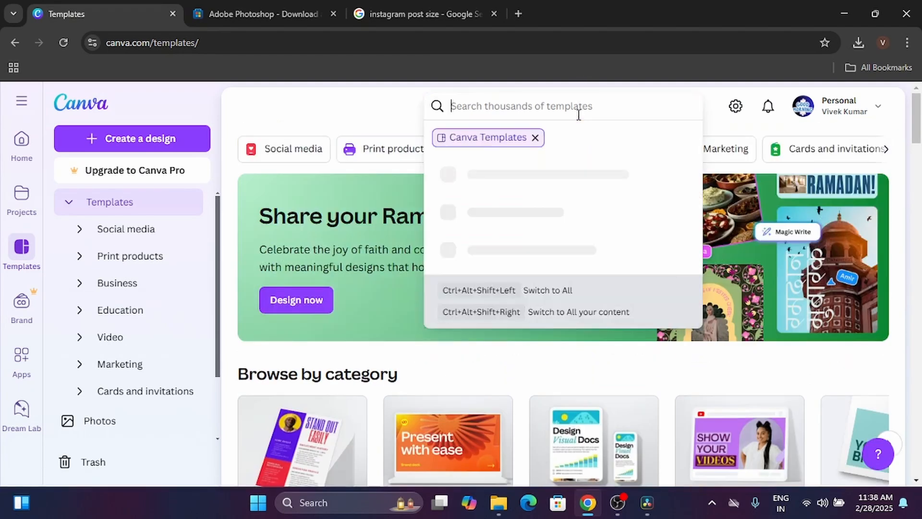
{"action": "type", "text": "instagram post"}
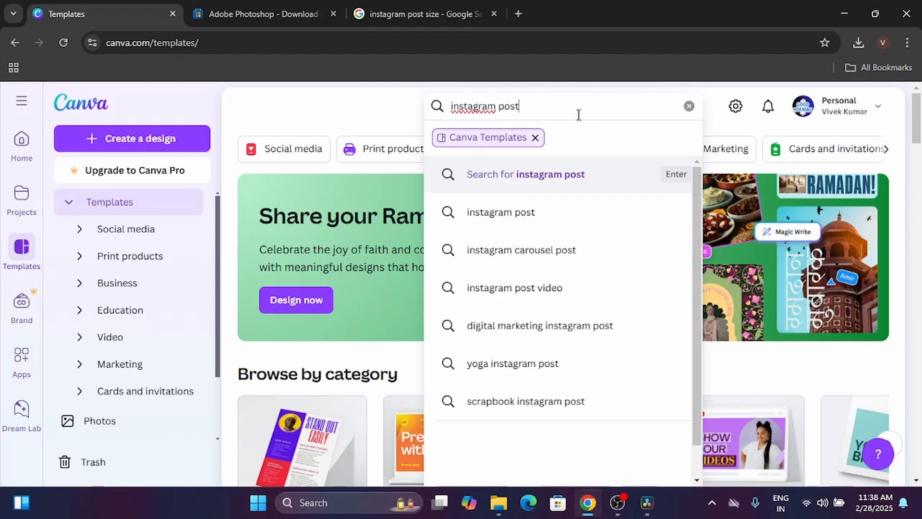
{"action": "left_click", "coordinate": [497, 212]}
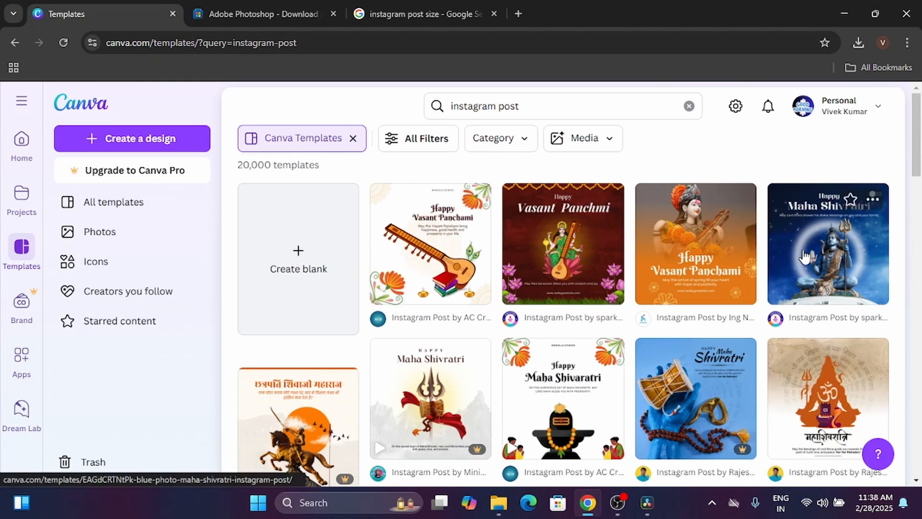
{"action": "scroll", "coordinate": [817, 240], "scroll_direction": "down", "scroll_amount": 5}
{"action": "scroll", "coordinate": [648, 312], "scroll_direction": "up", "scroll_amount": 3}
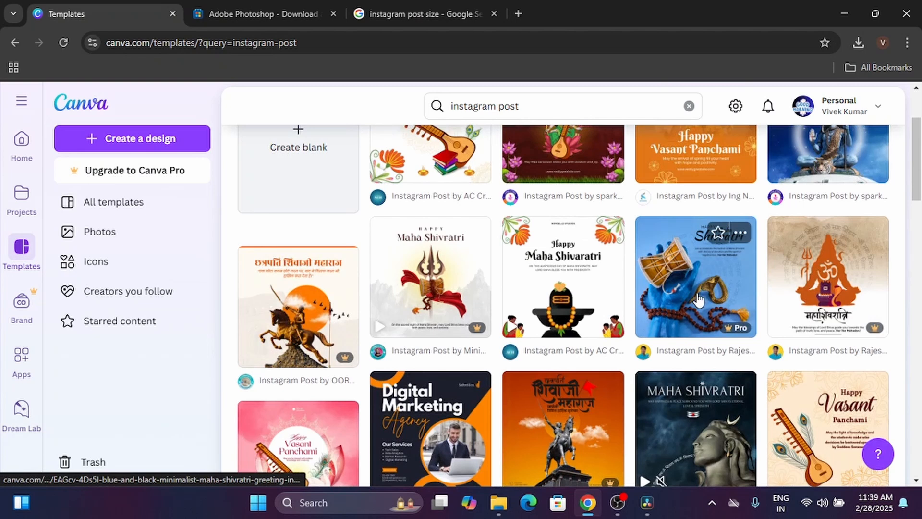
{"action": "scroll", "coordinate": [689, 296], "scroll_direction": "down", "scroll_amount": 10}
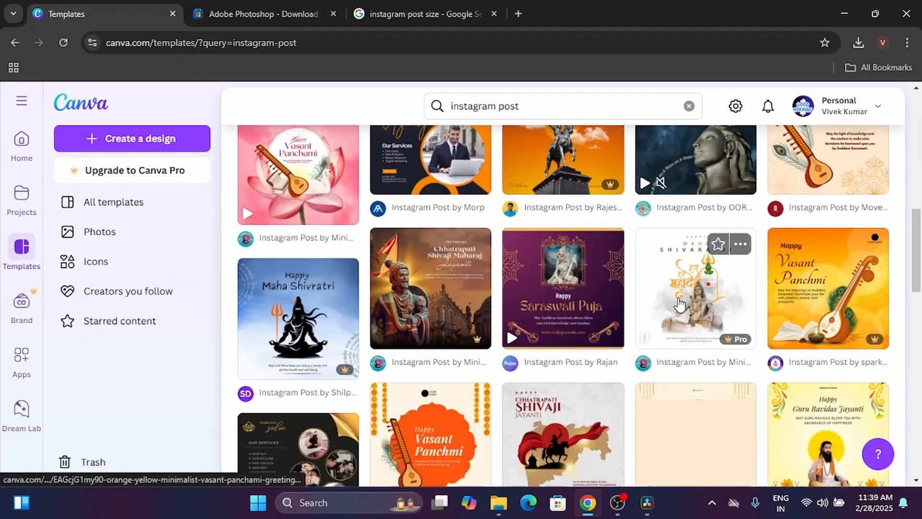
{"action": "scroll", "coordinate": [679, 303], "scroll_direction": "down", "scroll_amount": 8}
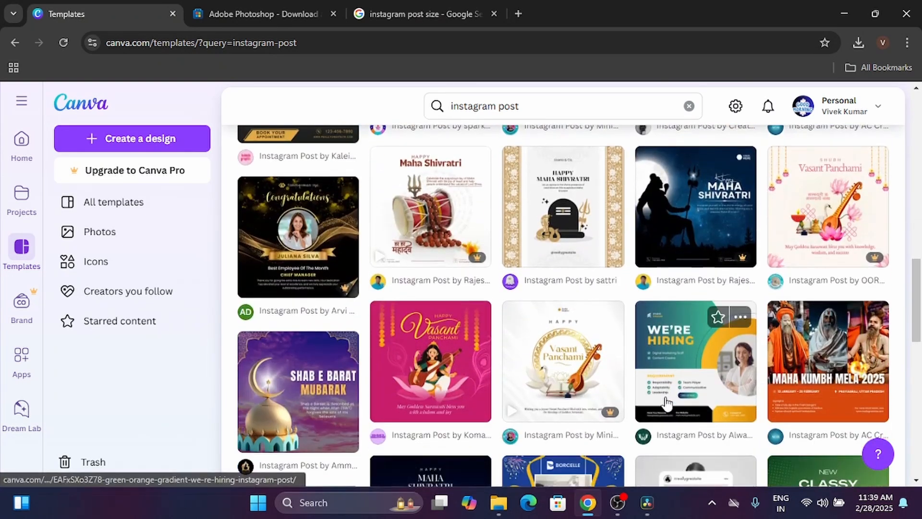
{"action": "scroll", "coordinate": [666, 403], "scroll_direction": "down", "scroll_amount": 1}
{"action": "scroll", "coordinate": [743, 273], "scroll_direction": "down", "scroll_amount": 6}
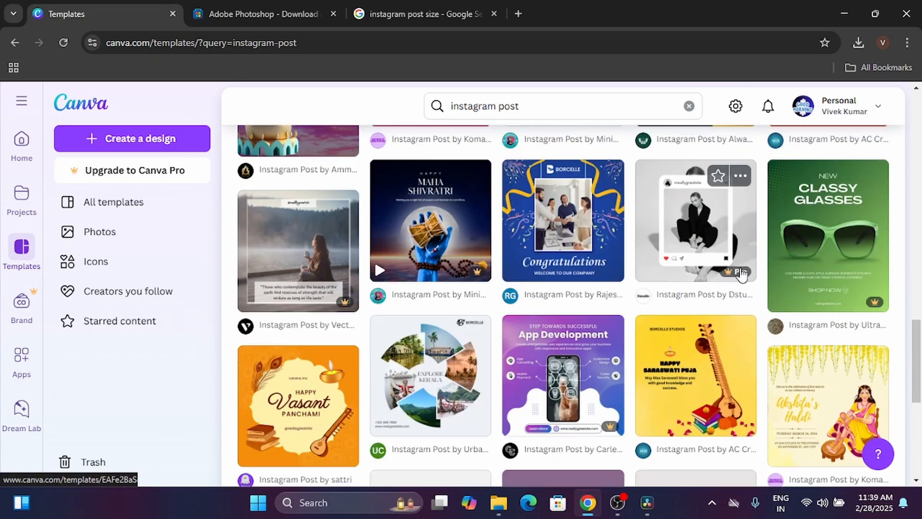
{"action": "scroll", "coordinate": [742, 271], "scroll_direction": "up", "scroll_amount": 20}
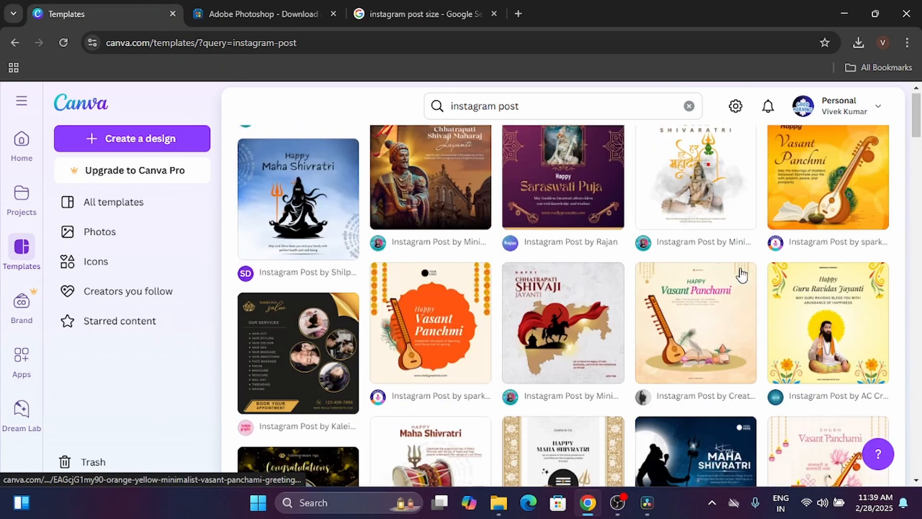
Extend the template search to "instagram post friends ship" and browse the matching designs
{"action": "left_click", "coordinate": [575, 97]}
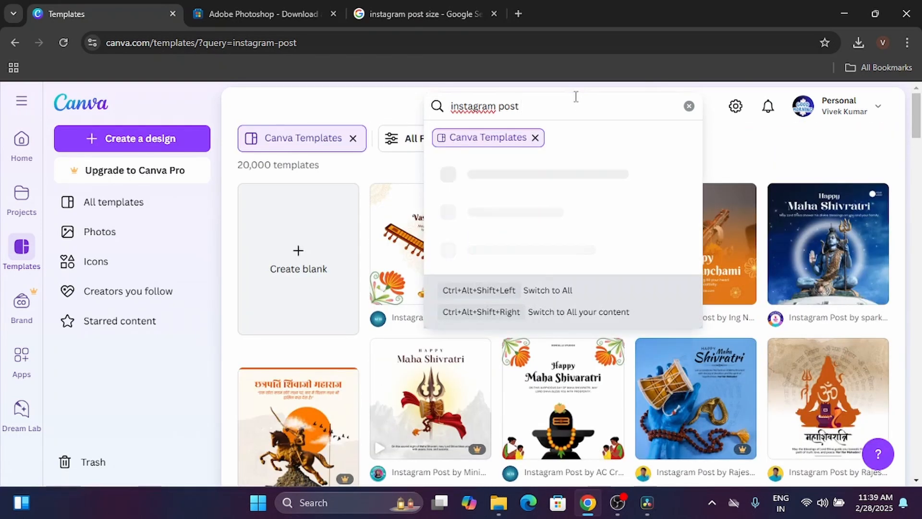
{"action": "type", "text": "frieds"}
{"action": "key", "text": "BackSpace"}
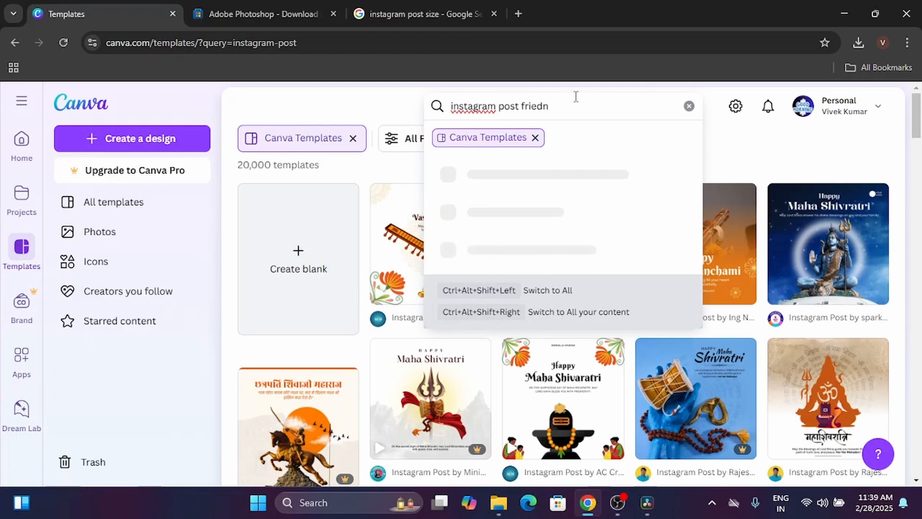
{"action": "type", "text": "nds"}
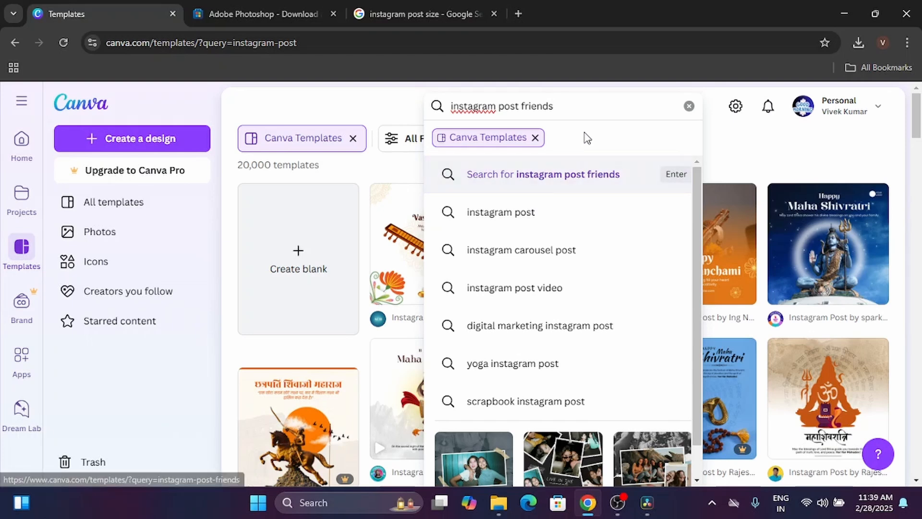
{"action": "type", "text": " ship"}
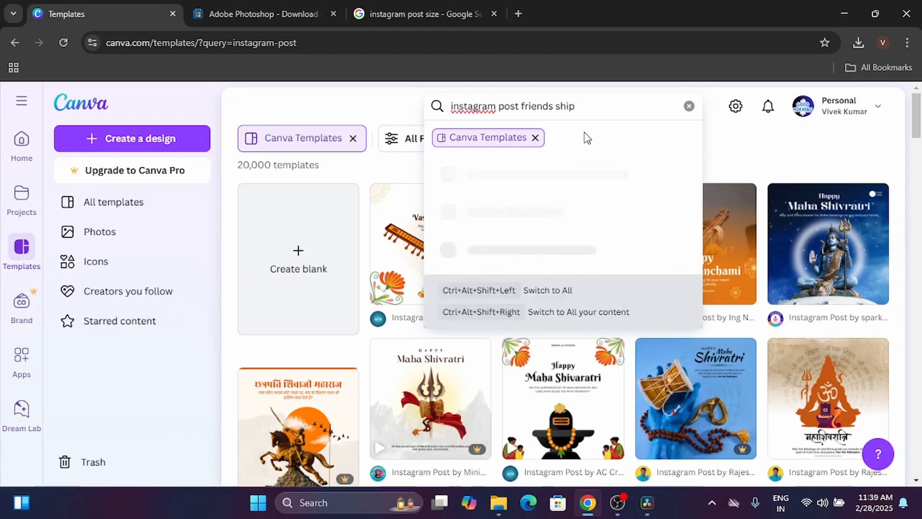
{"action": "key", "text": "Return"}
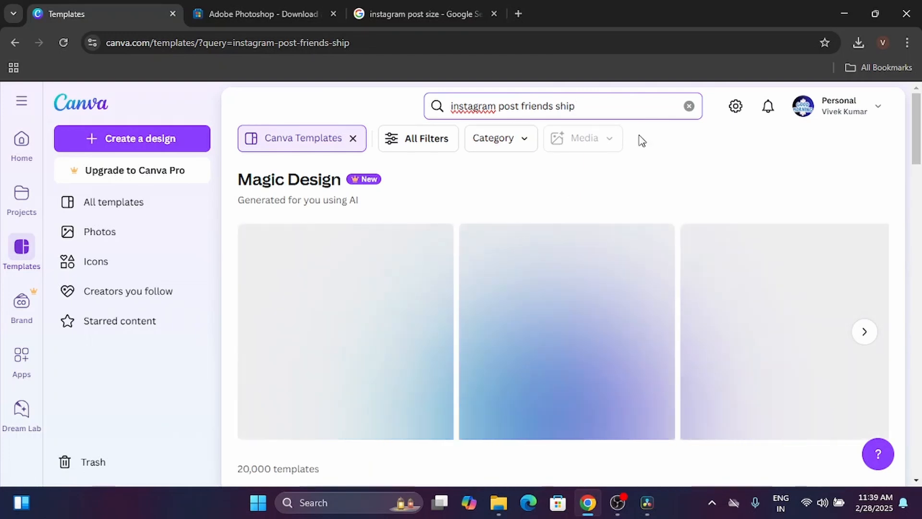
{"action": "scroll", "coordinate": [534, 310], "scroll_direction": "down", "scroll_amount": 2}
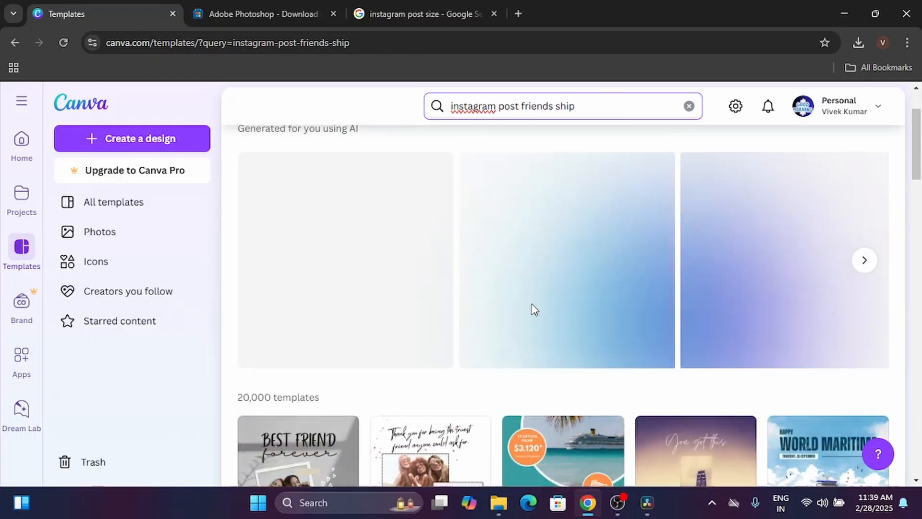
{"action": "scroll", "coordinate": [535, 309], "scroll_direction": "down", "scroll_amount": 6}
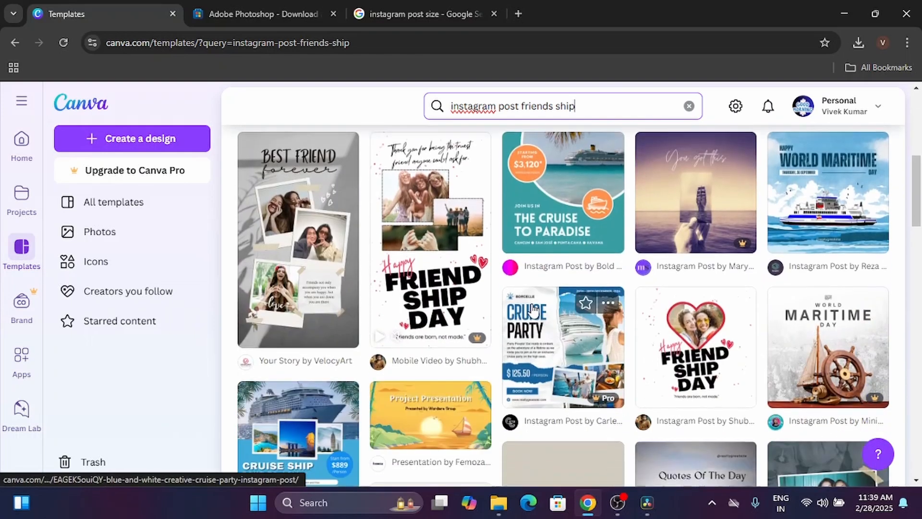
Compare the Adobe Photoshop page in the Microsoft Store with Canva's ready-made friendship templates
{"action": "scroll", "coordinate": [533, 307], "scroll_direction": "up", "scroll_amount": 8}
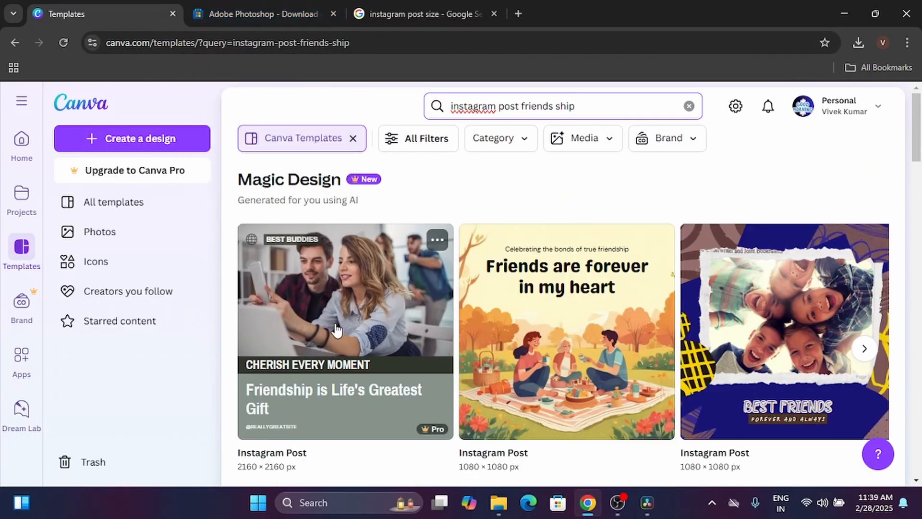
{"action": "left_click", "coordinate": [284, 7]}
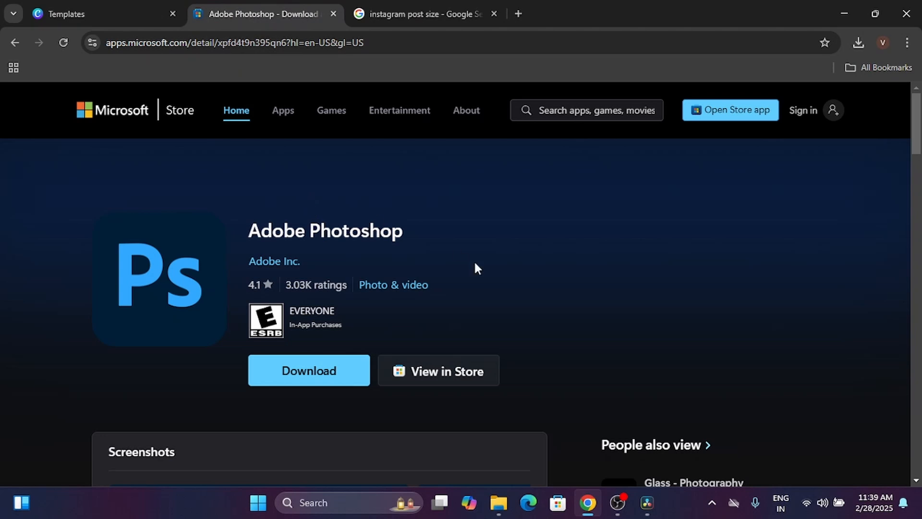
{"action": "scroll", "coordinate": [474, 263], "scroll_direction": "down", "scroll_amount": 1}
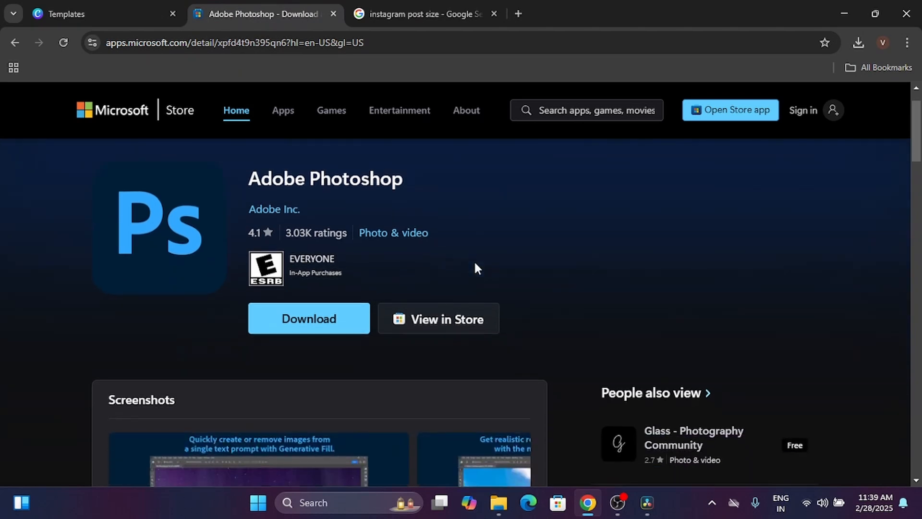
{"action": "left_click", "coordinate": [62, 13]}
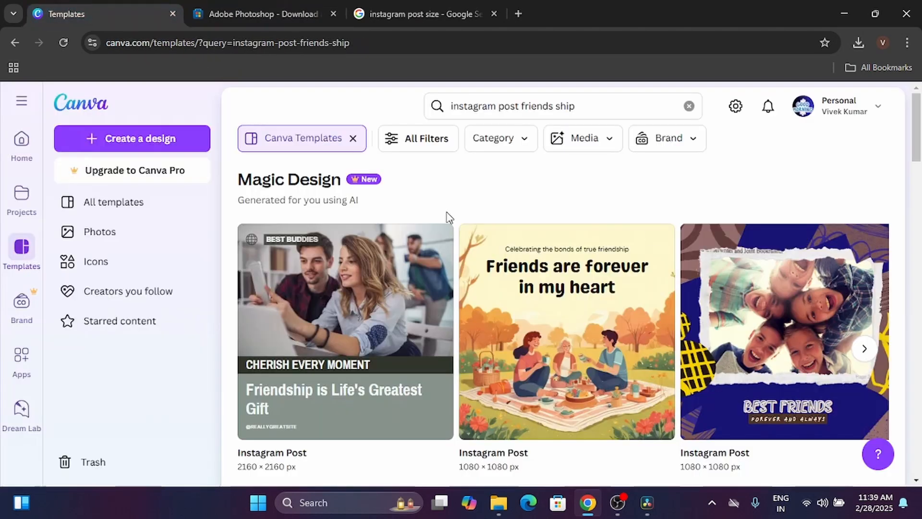
{"action": "scroll", "coordinate": [555, 309], "scroll_direction": "down", "scroll_amount": 5}
{"action": "scroll", "coordinate": [554, 310], "scroll_direction": "down", "scroll_amount": 2}
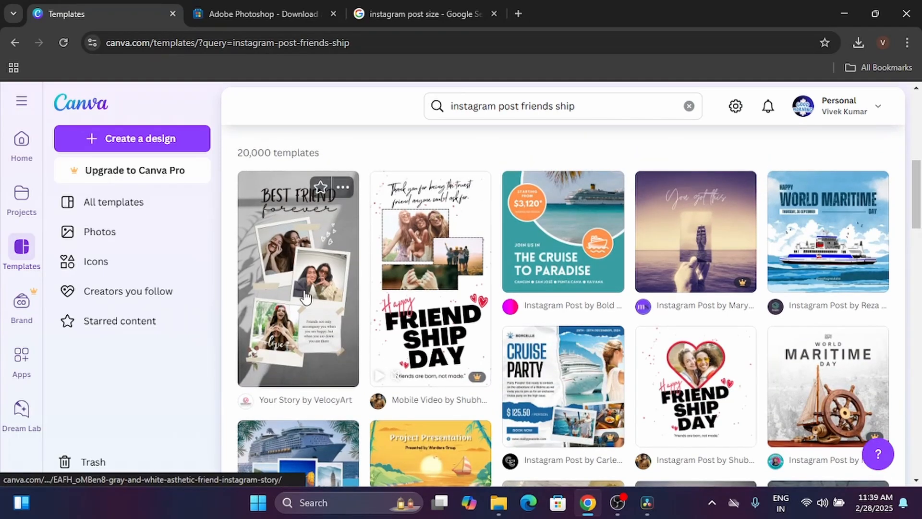
Look through the Brand Kits page and the Apps page, including the new and noteworthy apps and those for creative teams
{"action": "left_click", "coordinate": [21, 303]}
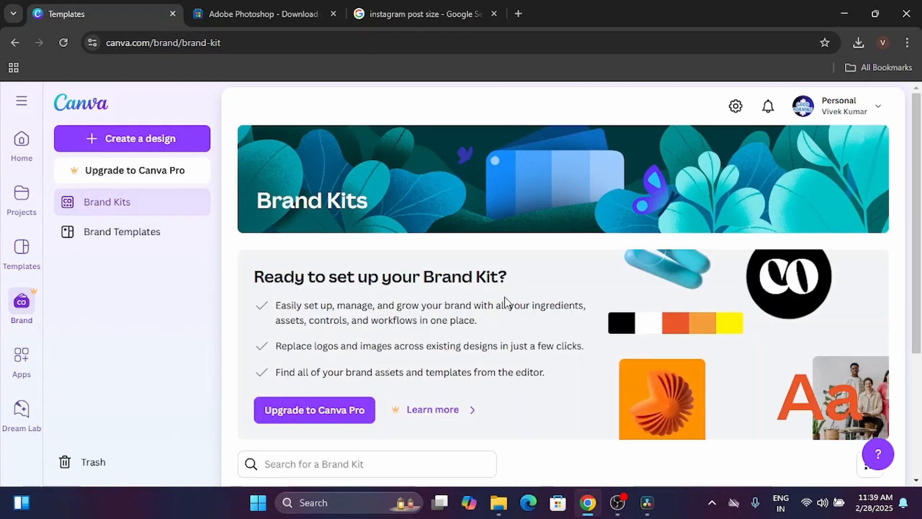
{"action": "scroll", "coordinate": [504, 301], "scroll_direction": "down", "scroll_amount": 4}
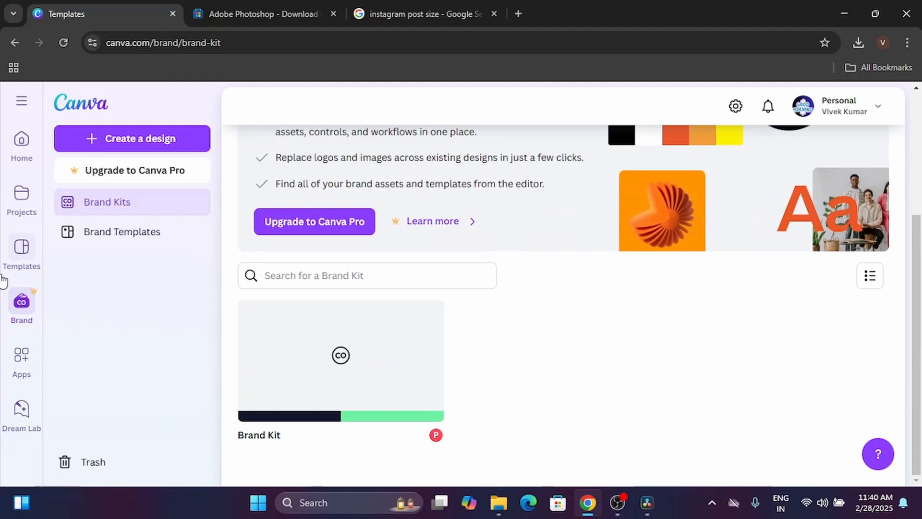
{"action": "left_click", "coordinate": [20, 358]}
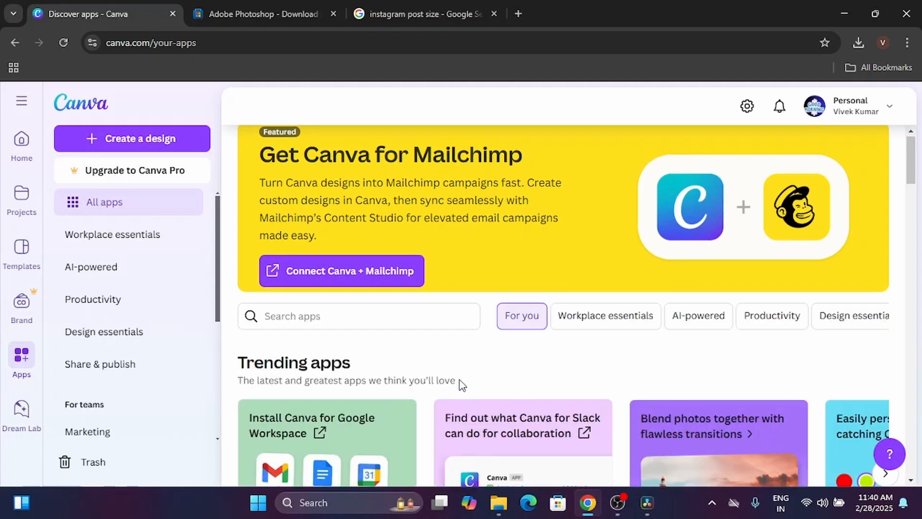
{"action": "scroll", "coordinate": [461, 384], "scroll_direction": "down", "scroll_amount": 10}
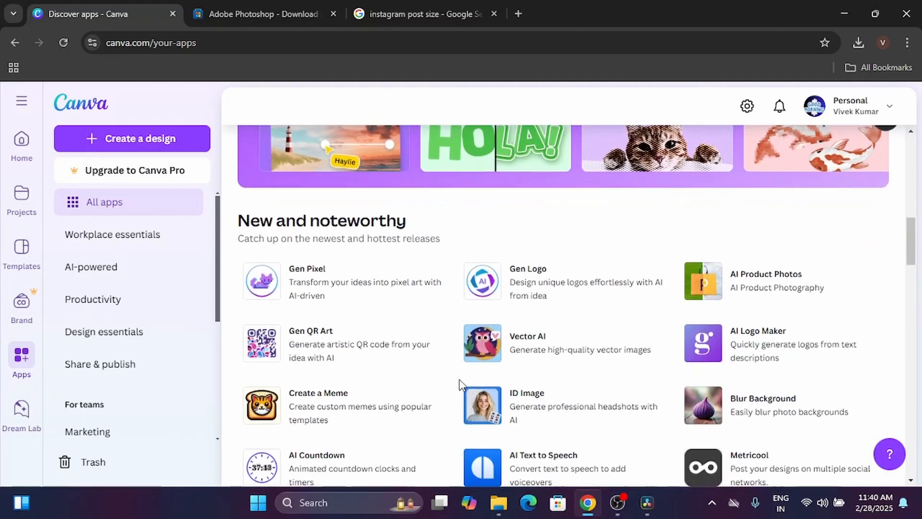
{"action": "scroll", "coordinate": [460, 384], "scroll_direction": "down", "scroll_amount": 1}
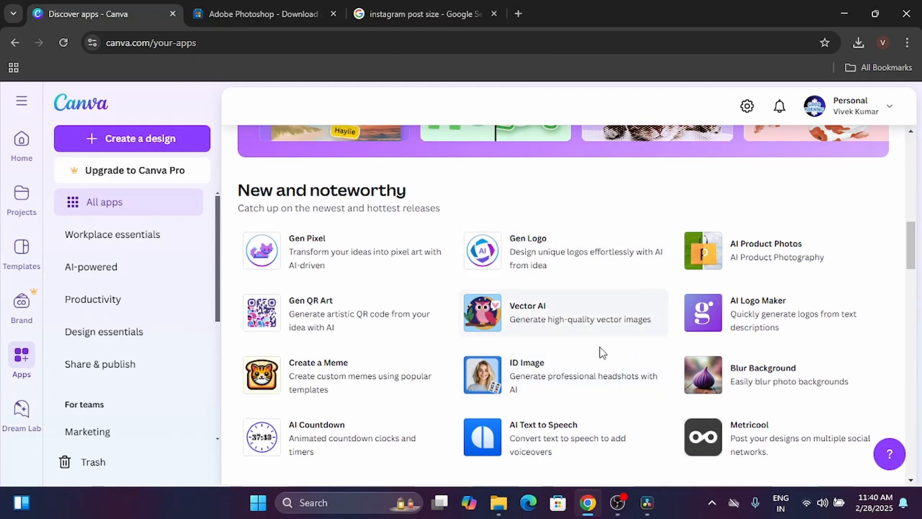
{"action": "scroll", "coordinate": [557, 286], "scroll_direction": "down", "scroll_amount": 10}
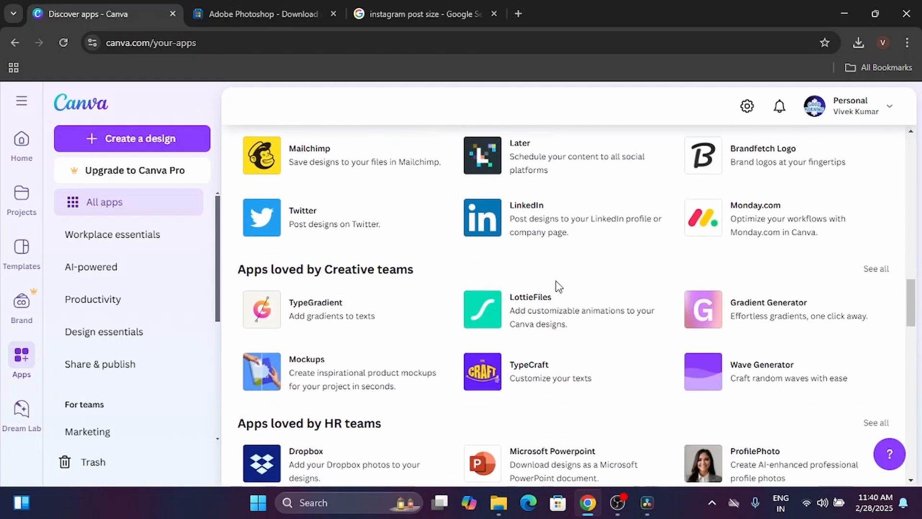
{"action": "scroll", "coordinate": [557, 286], "scroll_direction": "down", "scroll_amount": 1}
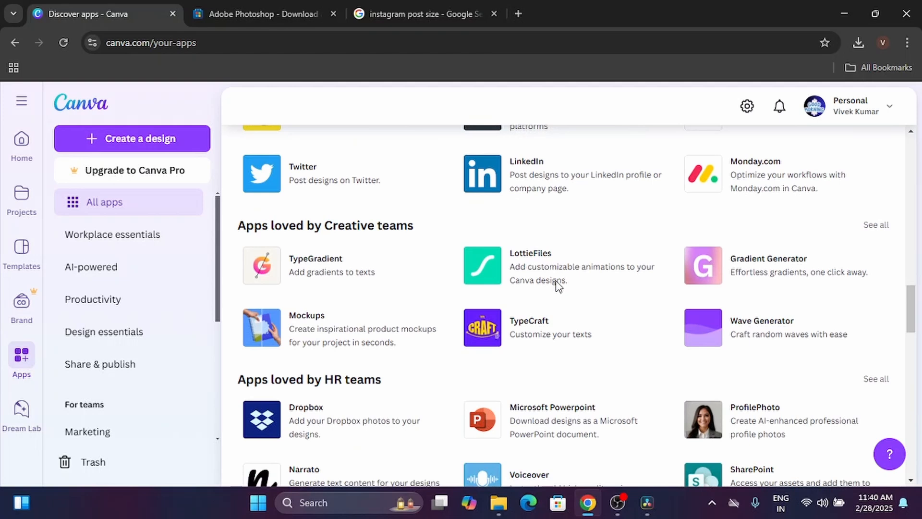
{"action": "scroll", "coordinate": [557, 287], "scroll_direction": "up", "scroll_amount": 1}
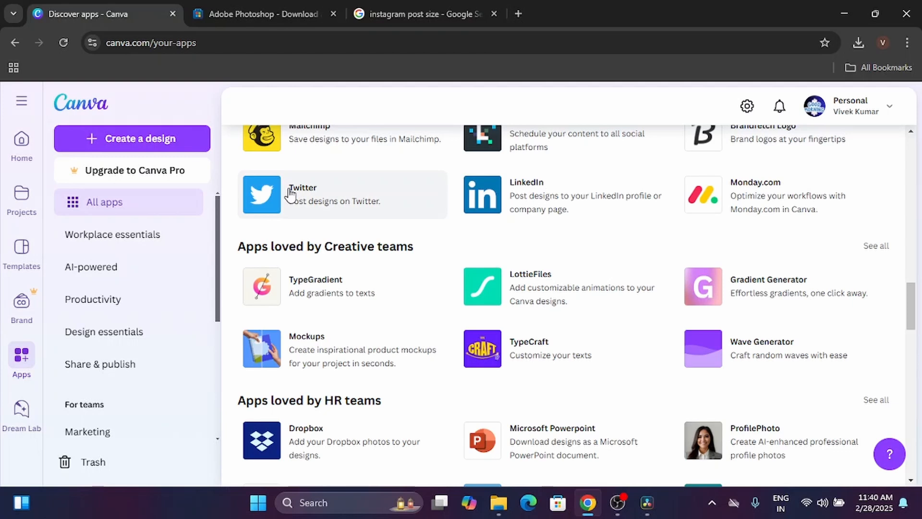
View the LinkedIn app's details and its options for use in an existing design, and close them without choosing a design
{"action": "left_click", "coordinate": [528, 204]}
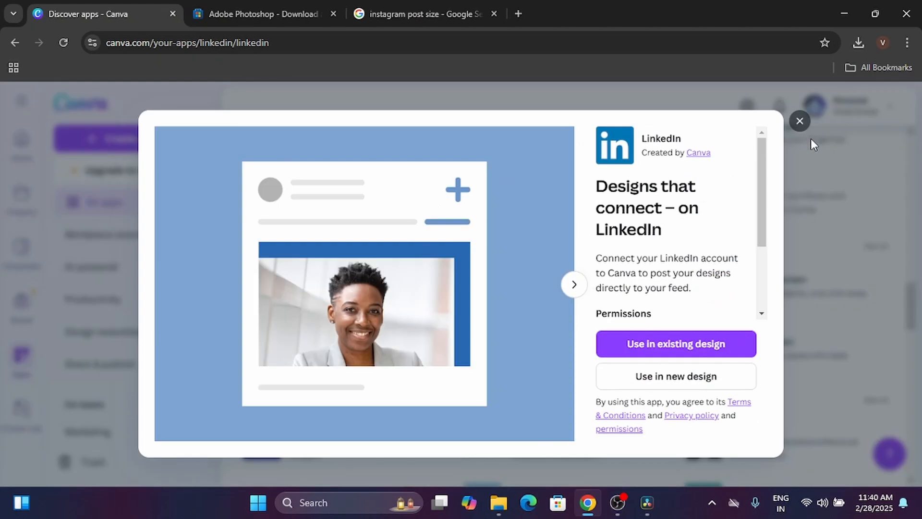
{"action": "left_click", "coordinate": [800, 121]}
{"action": "left_click", "coordinate": [524, 203]}
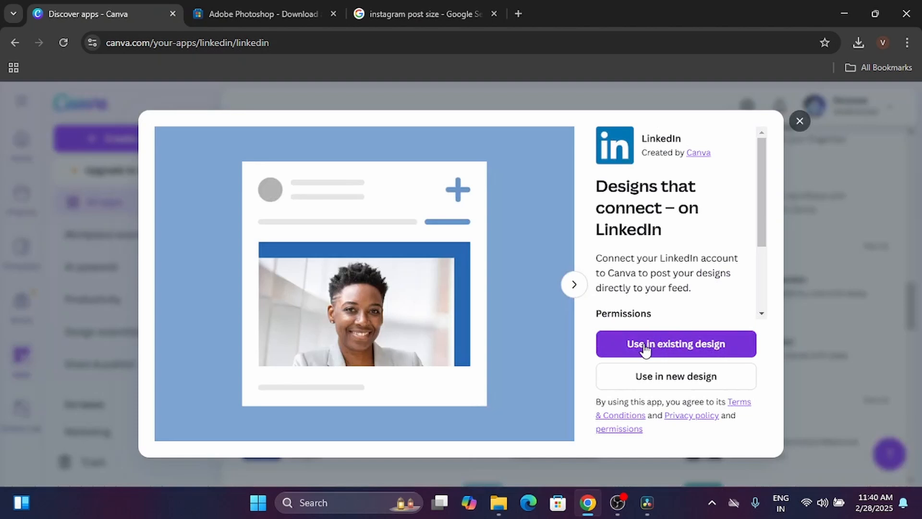
{"action": "left_click", "coordinate": [644, 344]}
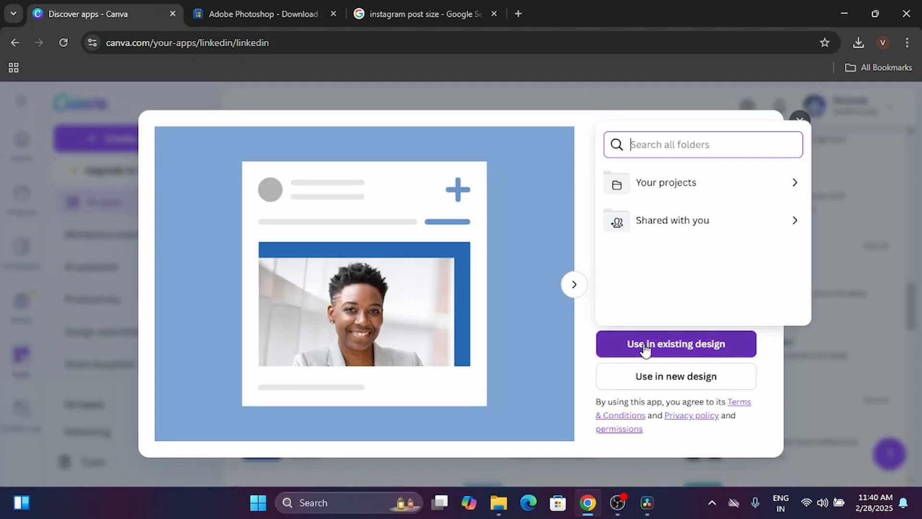
{"action": "key", "text": "Escape"}
{"action": "key", "text": "Escape"}
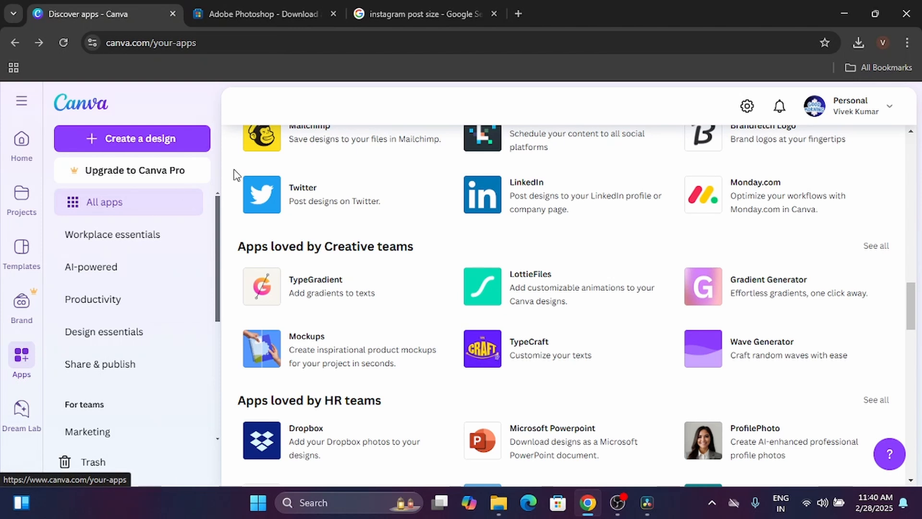
Hide the side panel on the Apps page and return to the Home page
{"action": "left_click", "coordinate": [22, 102]}
{"action": "scroll", "coordinate": [180, 241], "scroll_direction": "up", "scroll_amount": 10}
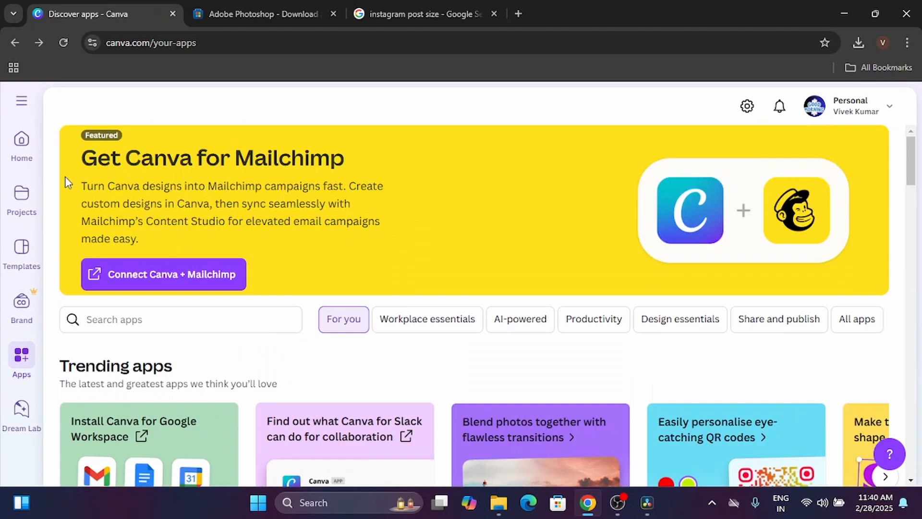
{"action": "left_click", "coordinate": [31, 154]}
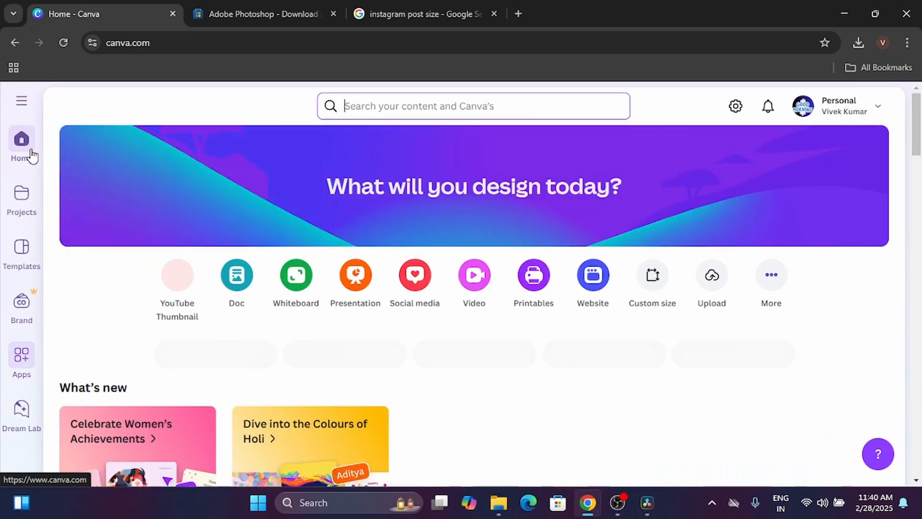
Demonstrate showing and hiding the Home page's side panel, leave it hidden, and look through the recent designs
{"action": "left_click", "coordinate": [24, 112]}
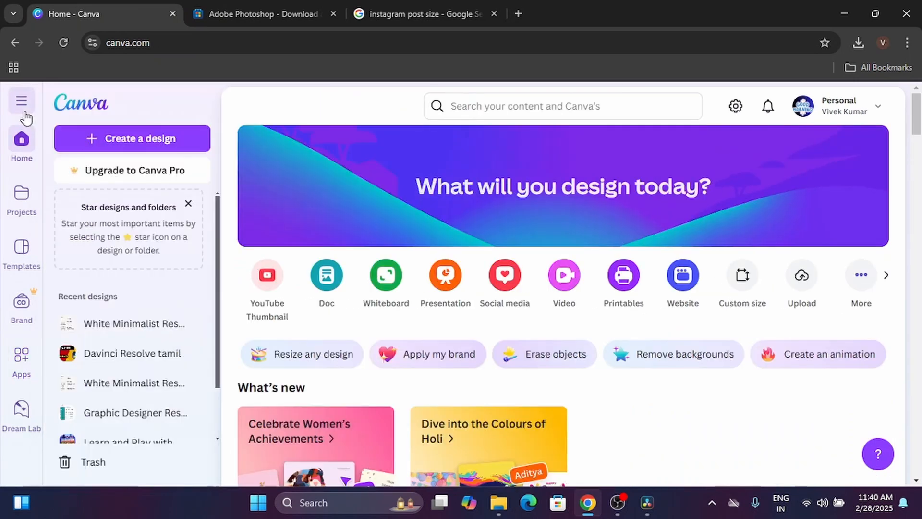
{"action": "left_click", "coordinate": [24, 113]}
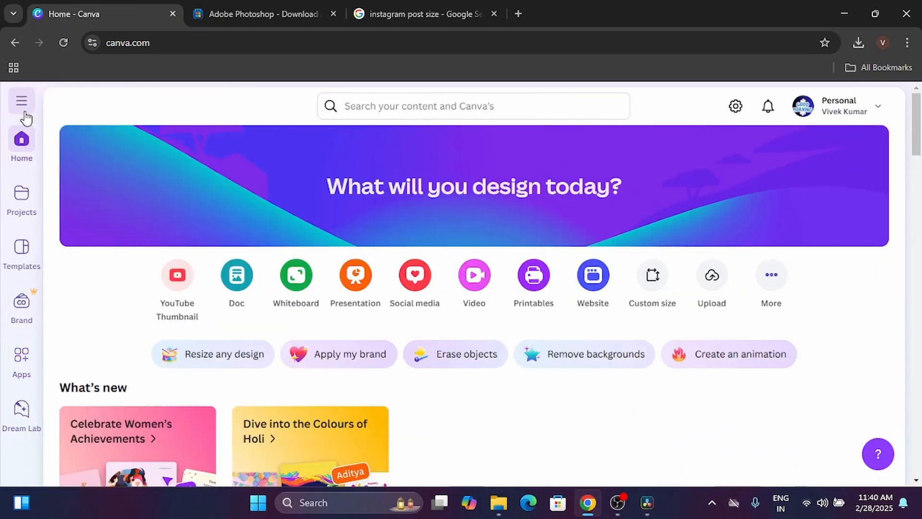
{"action": "left_click", "coordinate": [17, 109]}
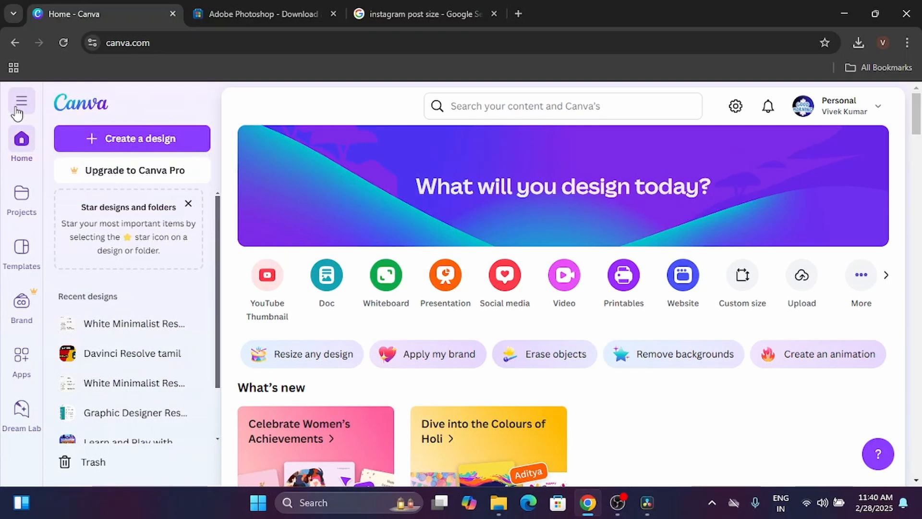
{"action": "left_click", "coordinate": [18, 110]}
{"action": "left_click", "coordinate": [18, 111]}
{"action": "left_click", "coordinate": [17, 112]}
{"action": "scroll", "coordinate": [131, 323], "scroll_direction": "down", "scroll_amount": 15}
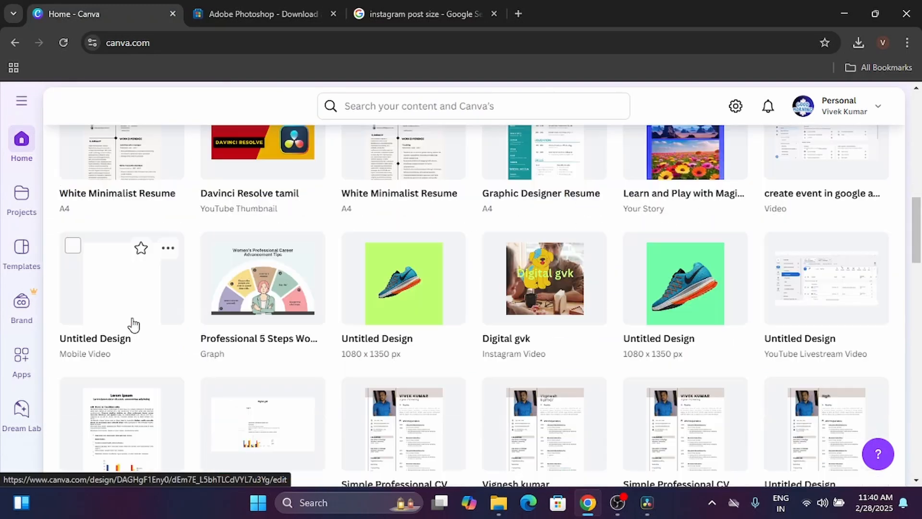
{"action": "scroll", "coordinate": [135, 323], "scroll_direction": "up", "scroll_amount": 15}
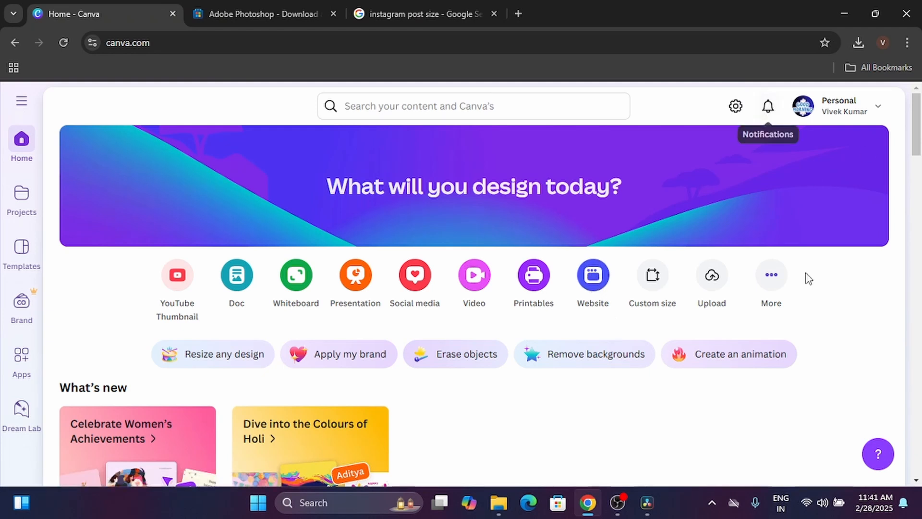
Ask the Canva help assistant "how much price for canva pro india"
{"action": "left_click", "coordinate": [881, 455]}
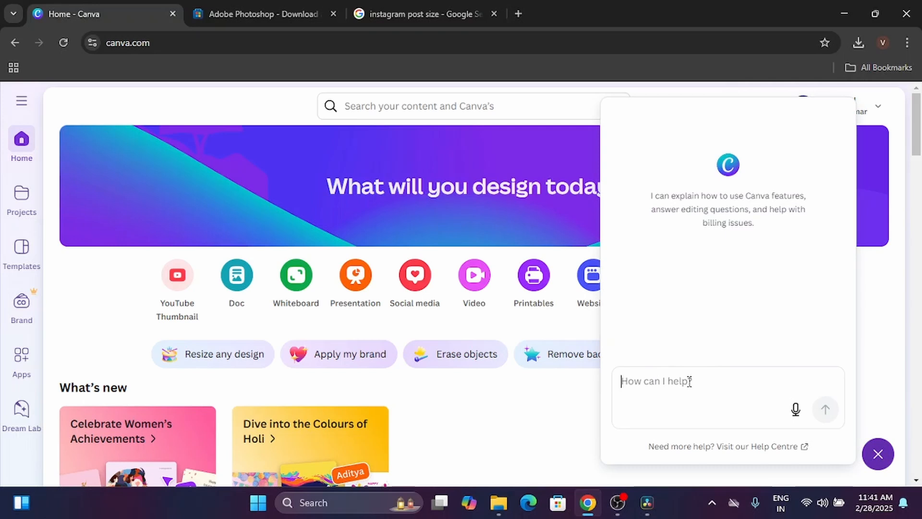
{"action": "type", "text": "canva"}
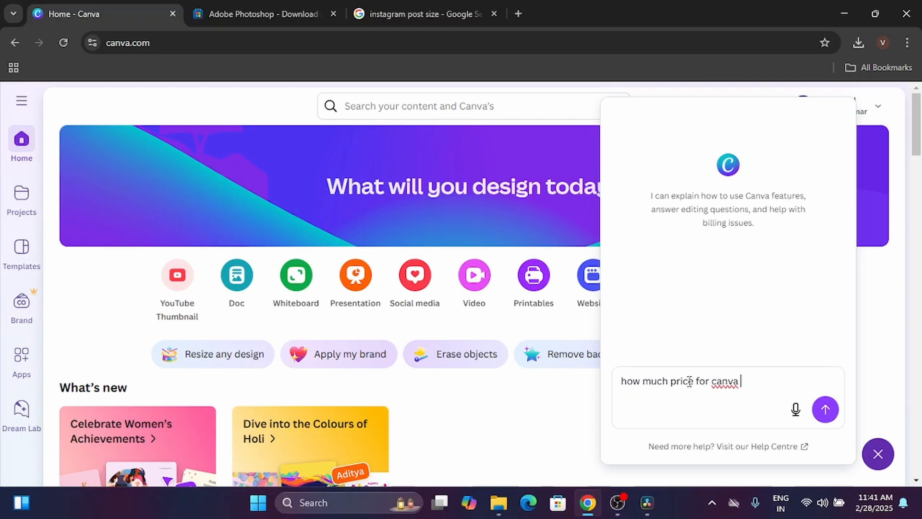
{"action": "type", "text": "pro india"}
{"action": "left_click", "coordinate": [824, 409]}
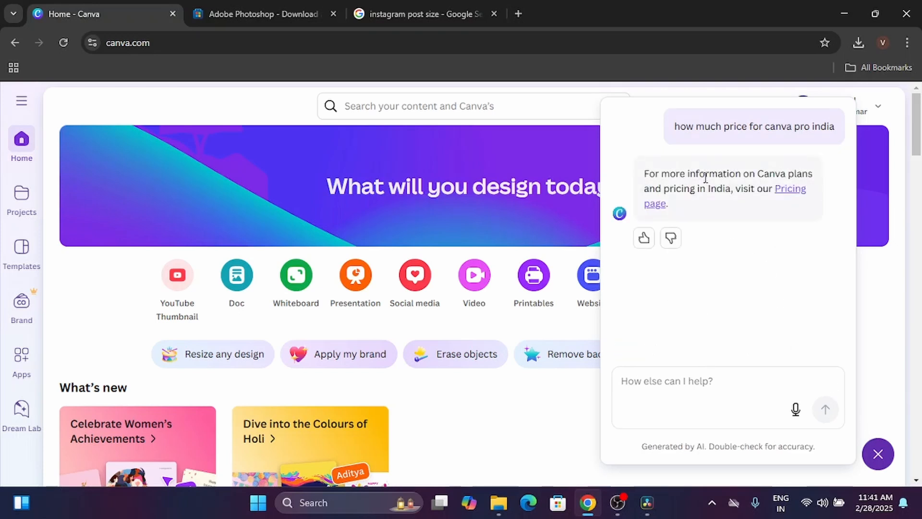
Open the Pricing page linked in the assistant's answer and compare the Free, Pro, Teams and Enterprise plans
{"action": "left_click", "coordinate": [788, 194]}
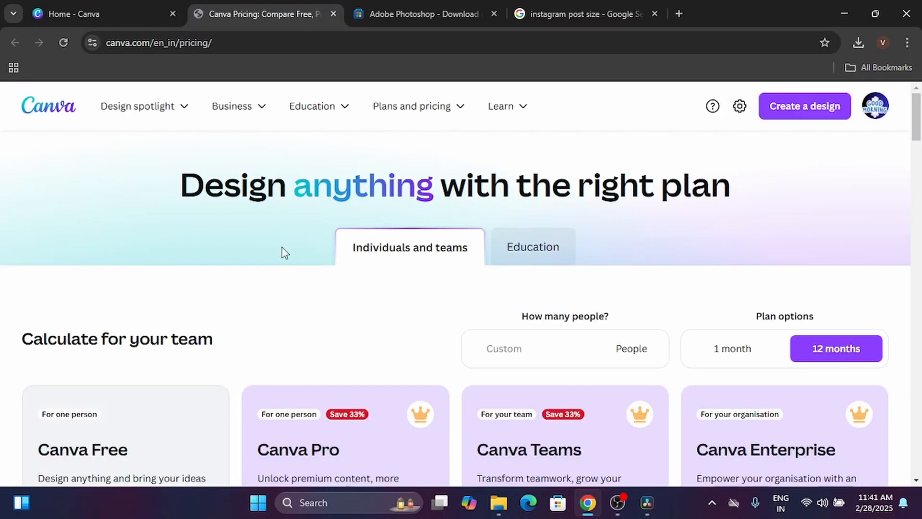
{"action": "scroll", "coordinate": [282, 253], "scroll_direction": "down", "scroll_amount": 3}
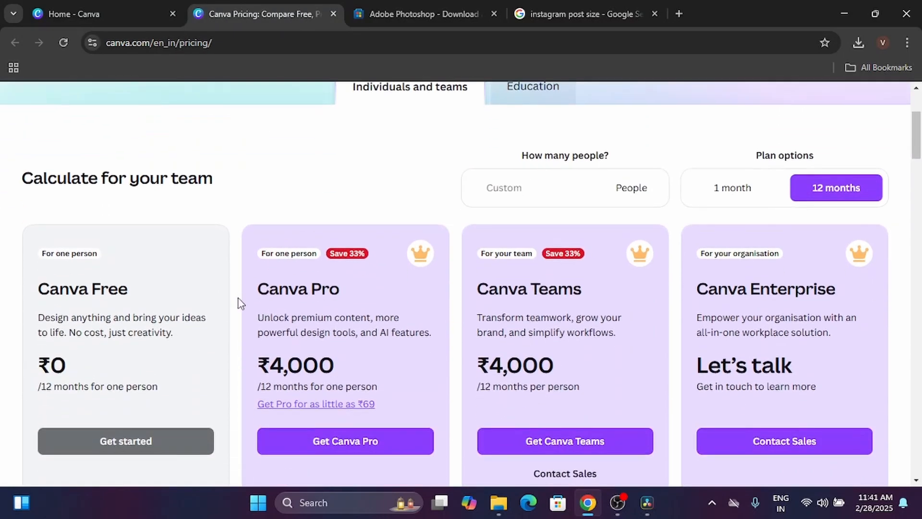
{"action": "scroll", "coordinate": [240, 303], "scroll_direction": "down", "scroll_amount": 1}
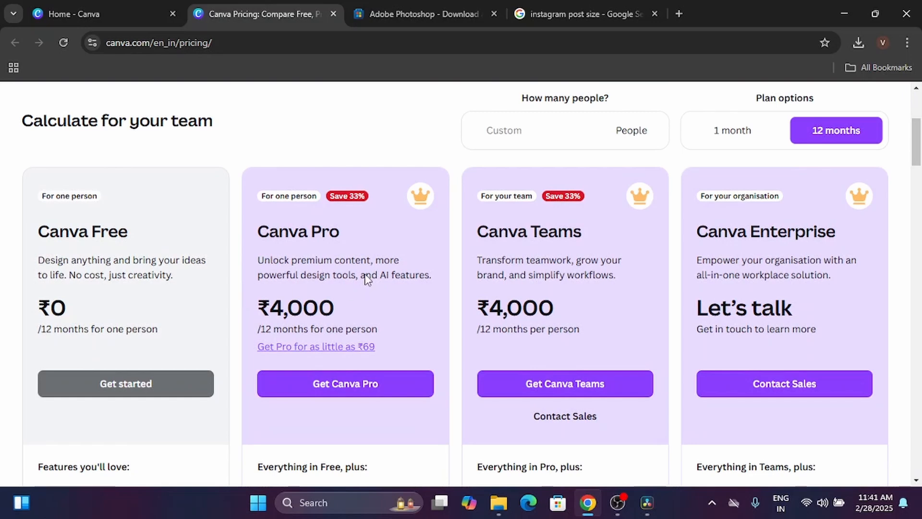
{"action": "scroll", "coordinate": [567, 275], "scroll_direction": "down", "scroll_amount": 2}
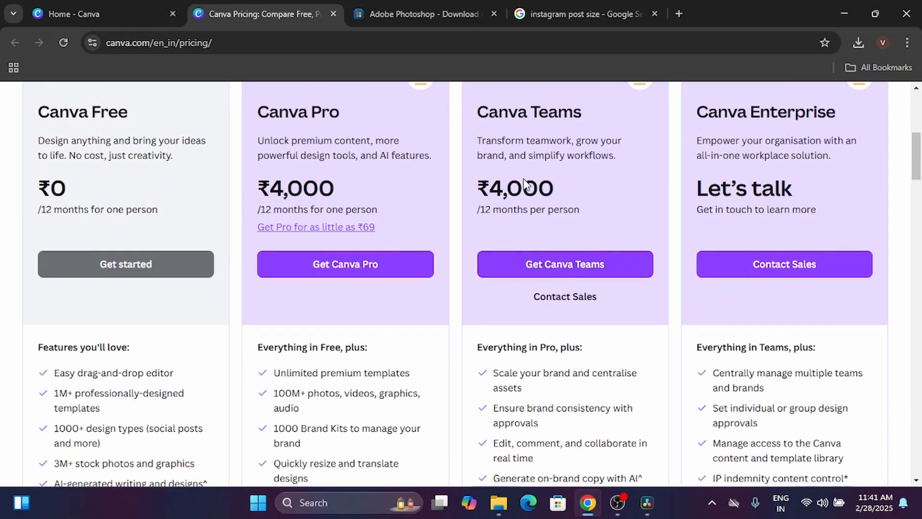
{"action": "scroll", "coordinate": [525, 182], "scroll_direction": "up", "scroll_amount": 7}
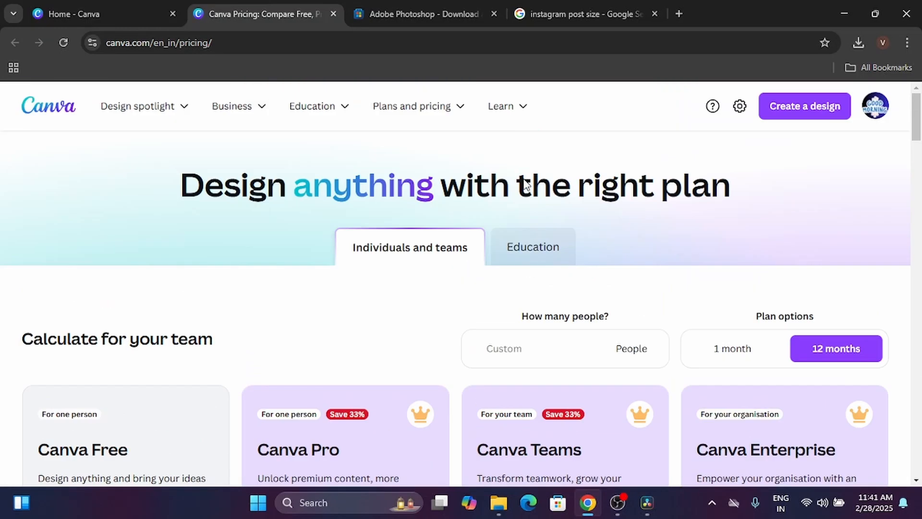
Switch the plan options to 1 month to view the monthly prices, and return them to 12 months
{"action": "scroll", "coordinate": [515, 302], "scroll_direction": "down", "scroll_amount": 1}
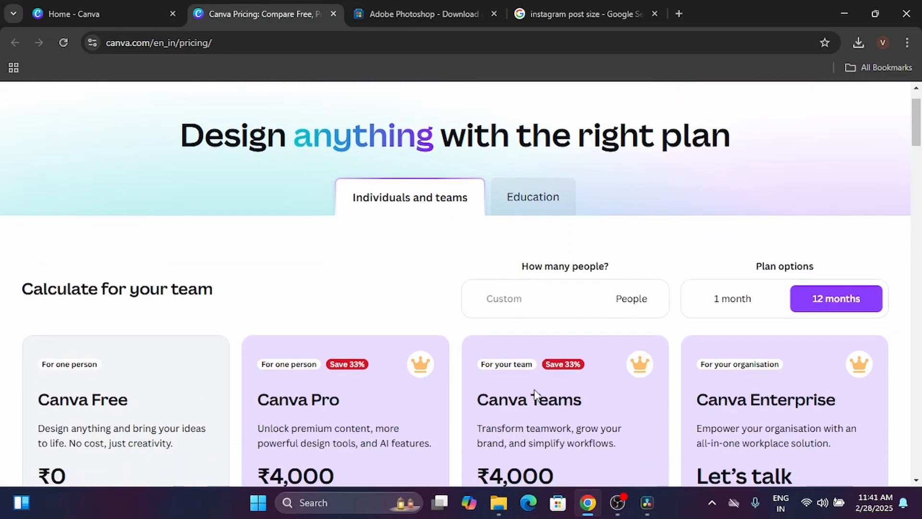
{"action": "left_click", "coordinate": [729, 304]}
{"action": "scroll", "coordinate": [729, 277], "scroll_direction": "down", "scroll_amount": 3}
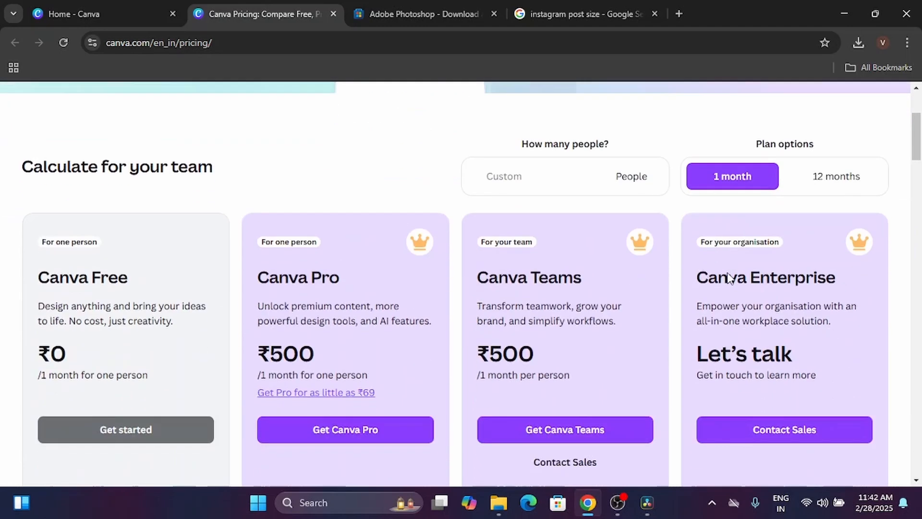
{"action": "left_click", "coordinate": [851, 149]}
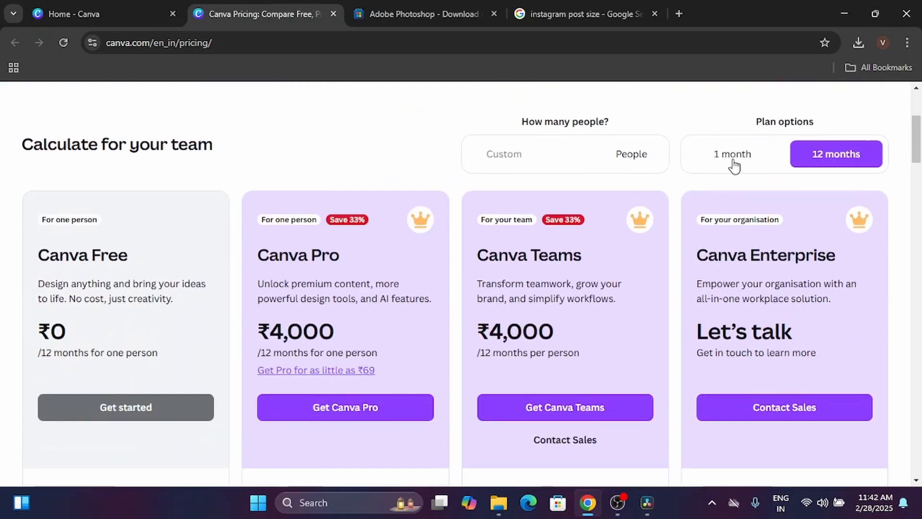
Switch the plan options to 1 month, and review the Education plans for teachers, schools and campuses
{"action": "left_click", "coordinate": [733, 163]}
{"action": "scroll", "coordinate": [554, 268], "scroll_direction": "up", "scroll_amount": 1}
{"action": "scroll", "coordinate": [555, 268], "scroll_direction": "up", "scroll_amount": 2}
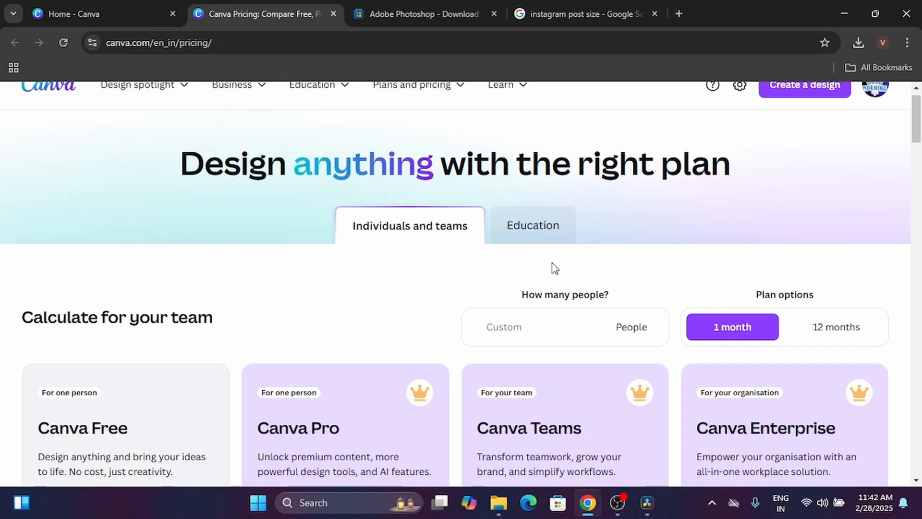
{"action": "left_click", "coordinate": [539, 233]}
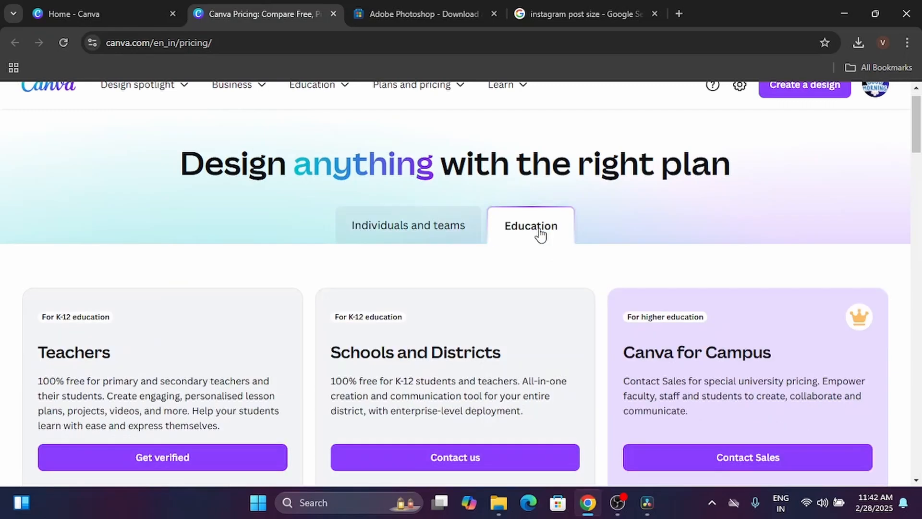
{"action": "scroll", "coordinate": [501, 294], "scroll_direction": "down", "scroll_amount": 2}
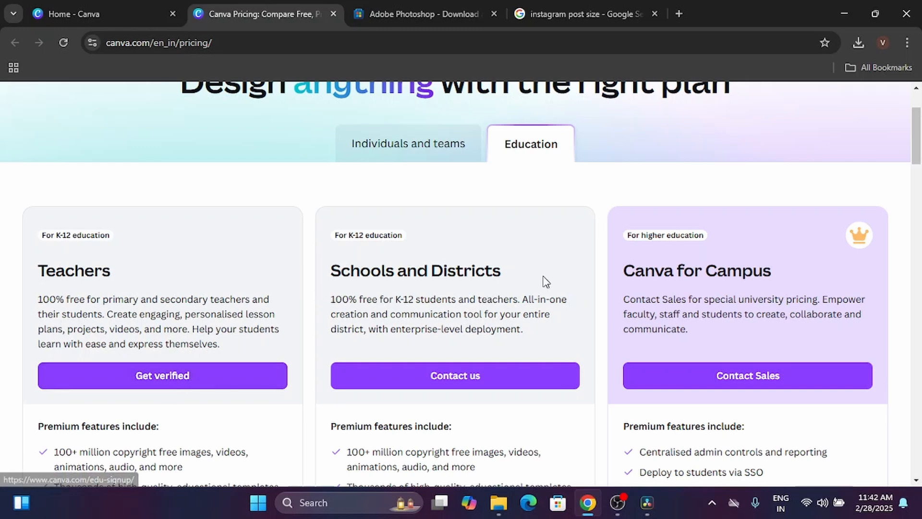
{"action": "scroll", "coordinate": [559, 271], "scroll_direction": "up", "scroll_amount": 2}
{"action": "scroll", "coordinate": [565, 266], "scroll_direction": "down", "scroll_amount": 12}
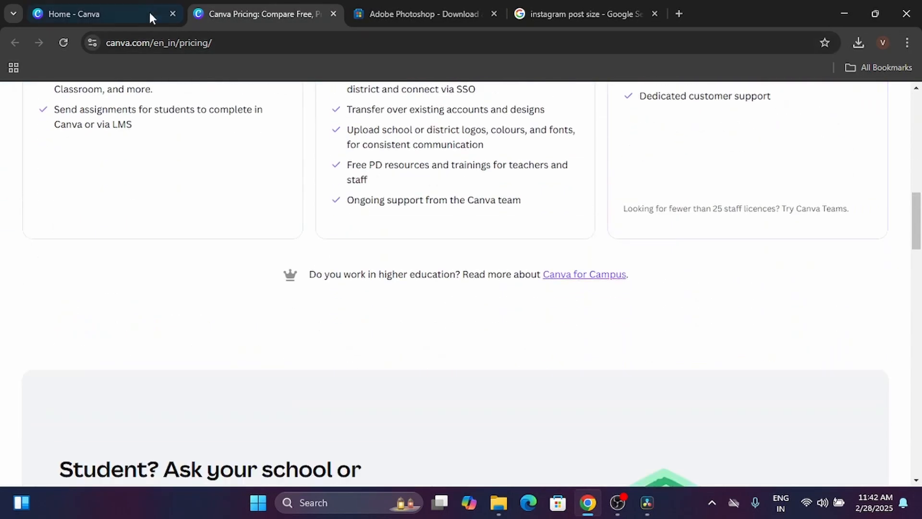
Return to the Canva home page, reload it, and close the help assistant
{"action": "left_click", "coordinate": [128, 6]}
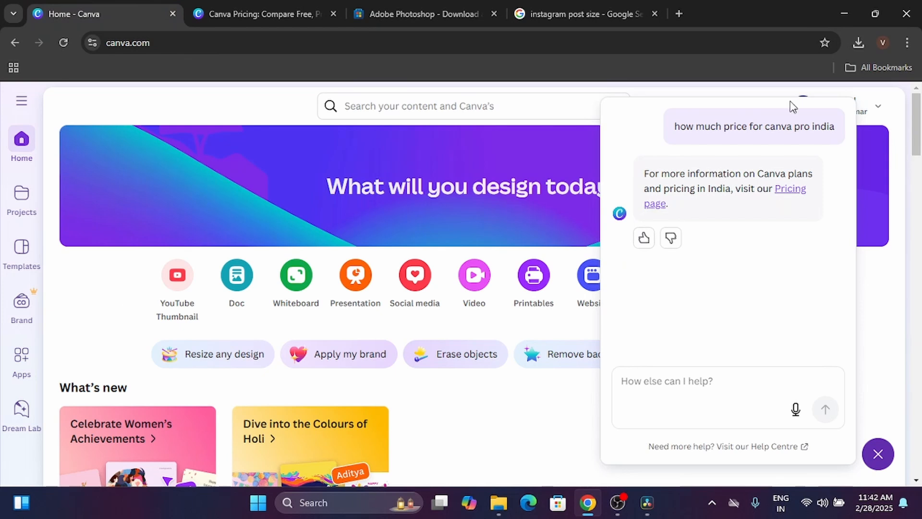
{"action": "left_click", "coordinate": [874, 100]}
{"action": "left_click", "coordinate": [393, 46]}
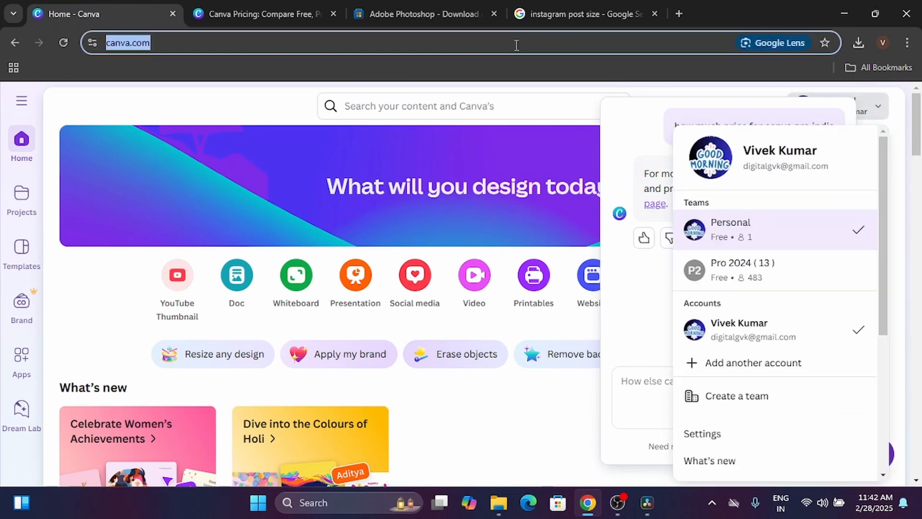
{"action": "key", "text": "Return"}
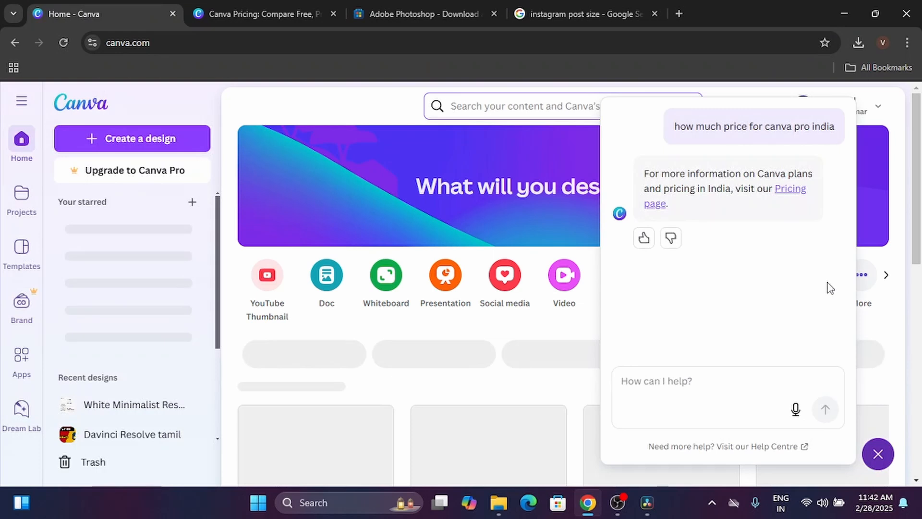
{"action": "left_click", "coordinate": [878, 453]}
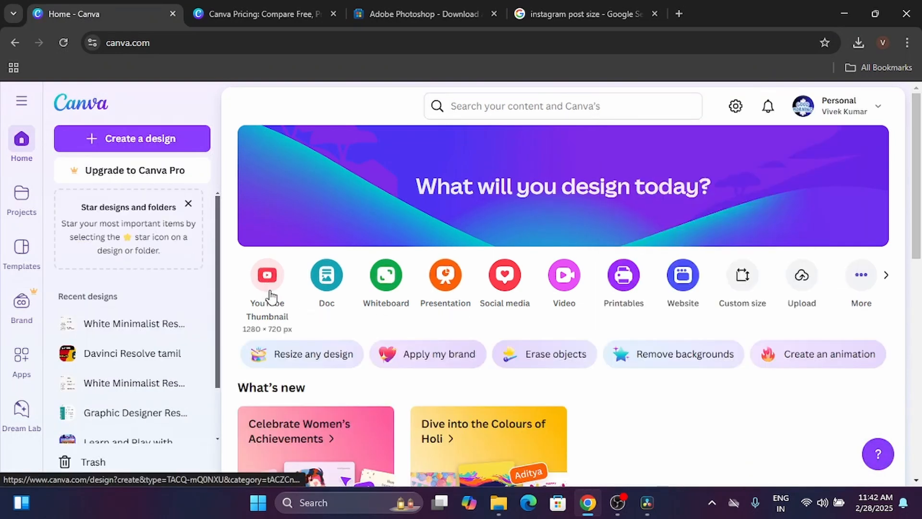
Check the search box's suggestions on the home page and look through the full row of design types
{"action": "left_click", "coordinate": [556, 105]}
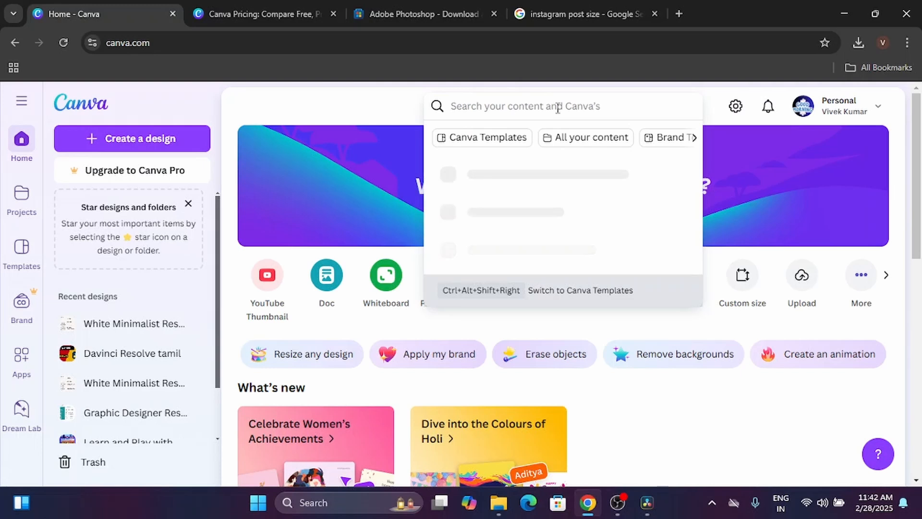
{"action": "left_click", "coordinate": [372, 105]}
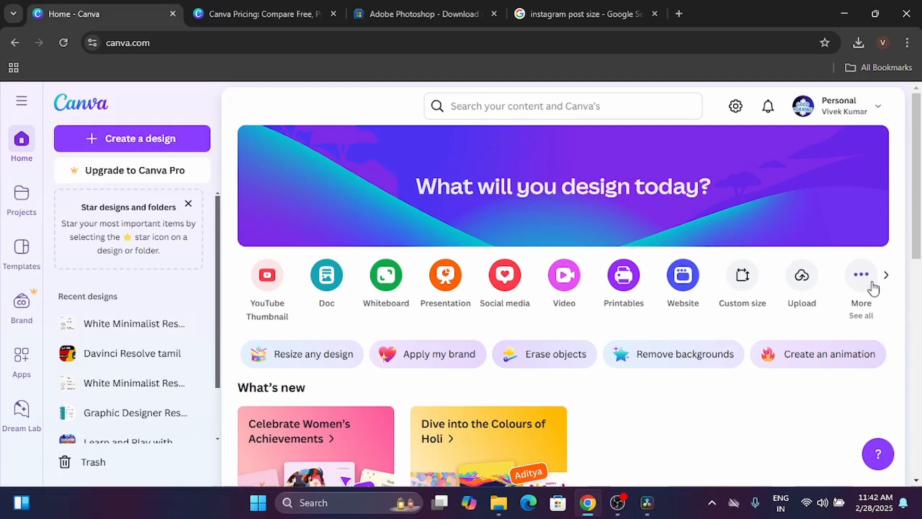
{"action": "left_click", "coordinate": [887, 283]}
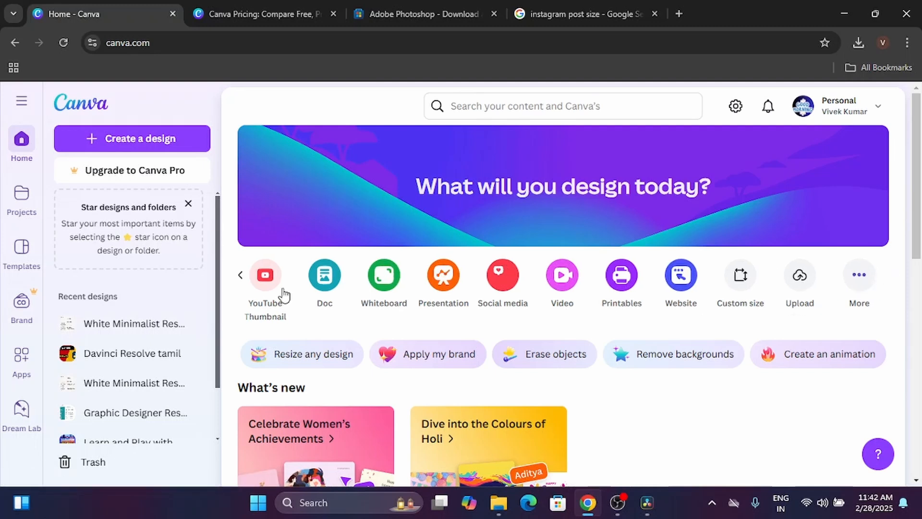
{"action": "left_click", "coordinate": [241, 278]}
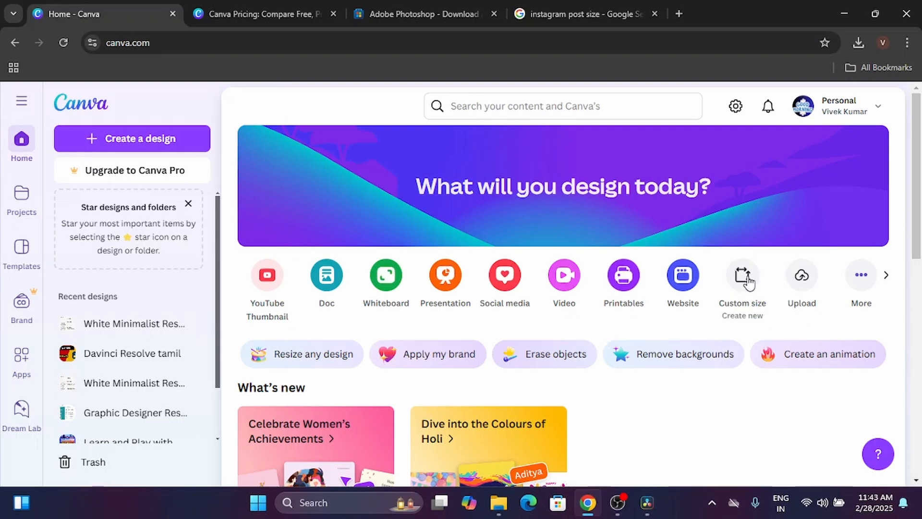
Create a new custom size design 1000 wide by 1000 high in px
{"action": "left_click", "coordinate": [748, 287]}
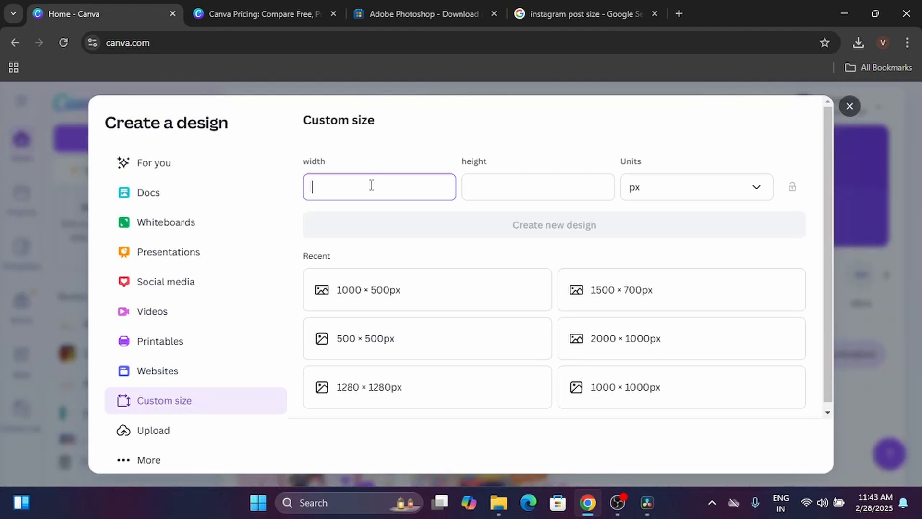
{"action": "type", "text": "1000"}
{"action": "key", "text": "Tab"}
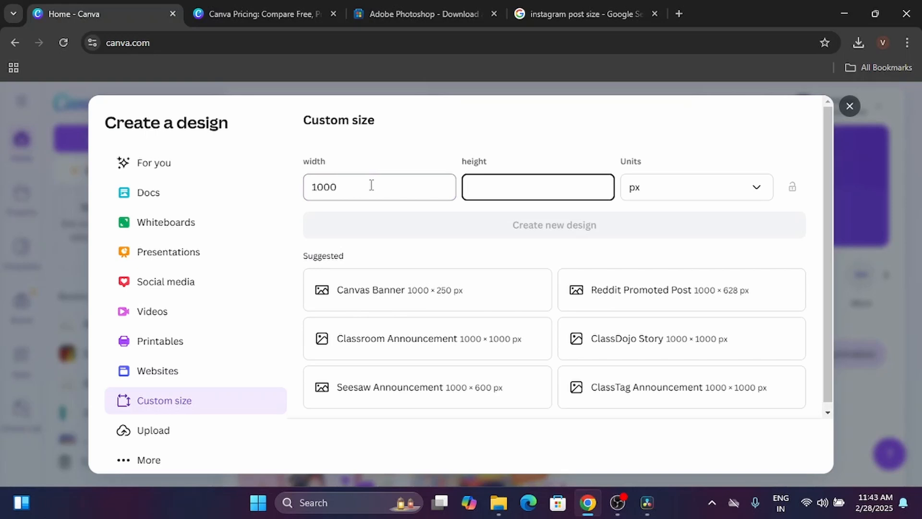
{"action": "type", "text": "1000"}
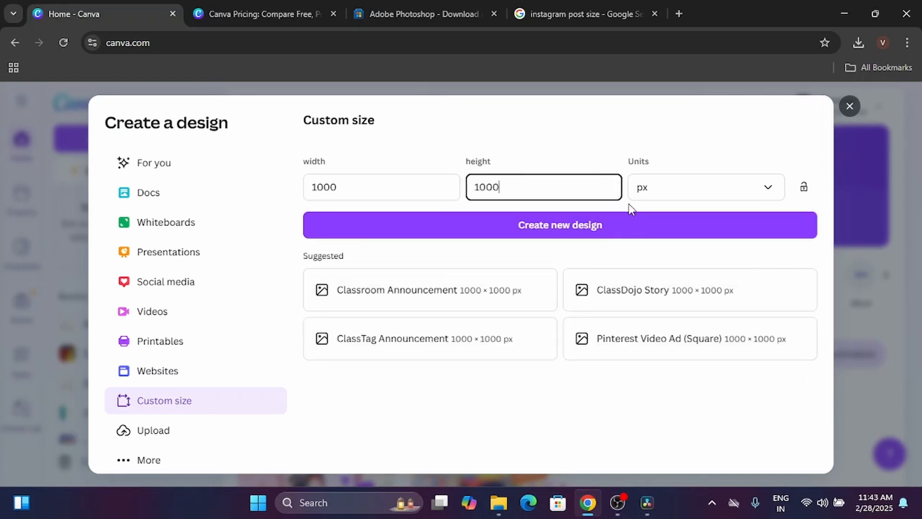
{"action": "left_click", "coordinate": [660, 189]}
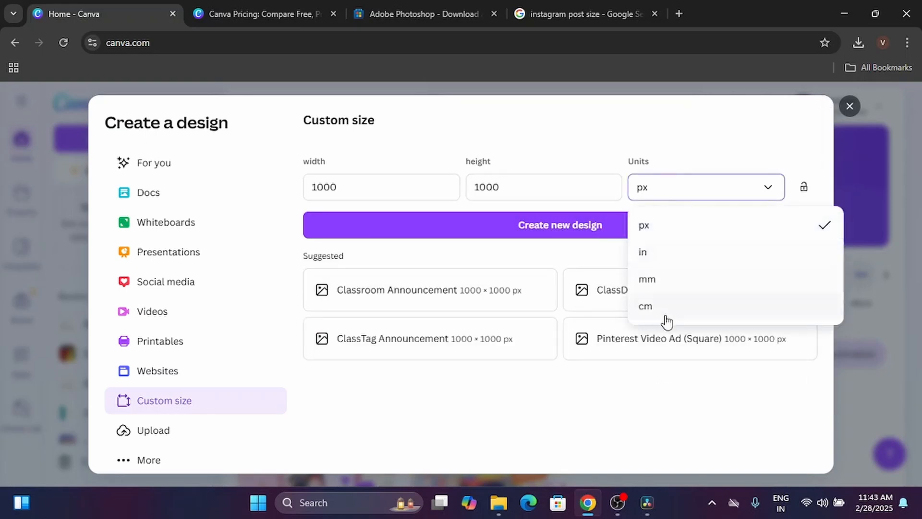
{"action": "left_click", "coordinate": [675, 228]}
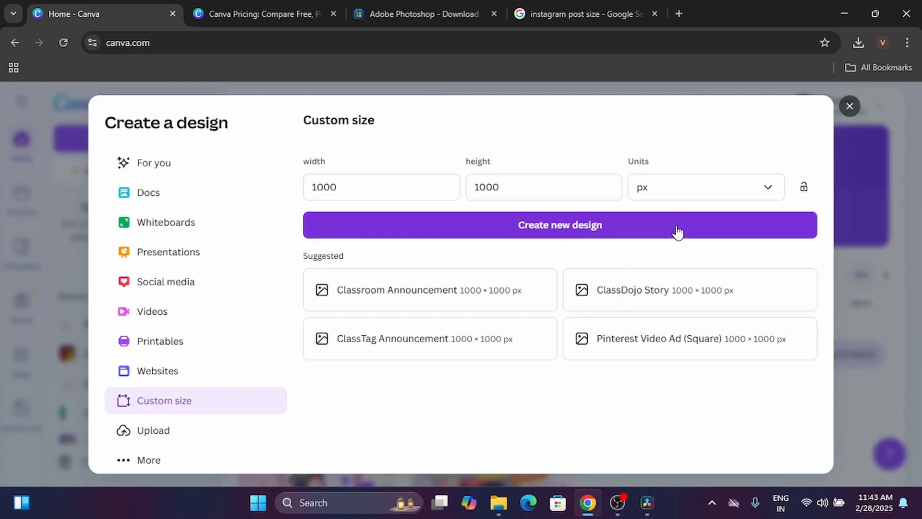
{"action": "left_click", "coordinate": [574, 226]}
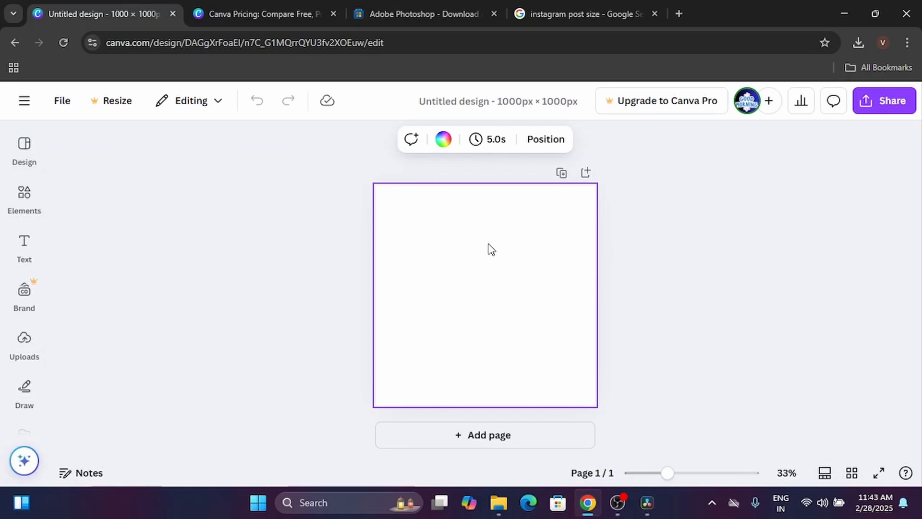
Load the Canva home page in the browser tab that shows the pricing plans
{"action": "left_click", "coordinate": [279, 7]}
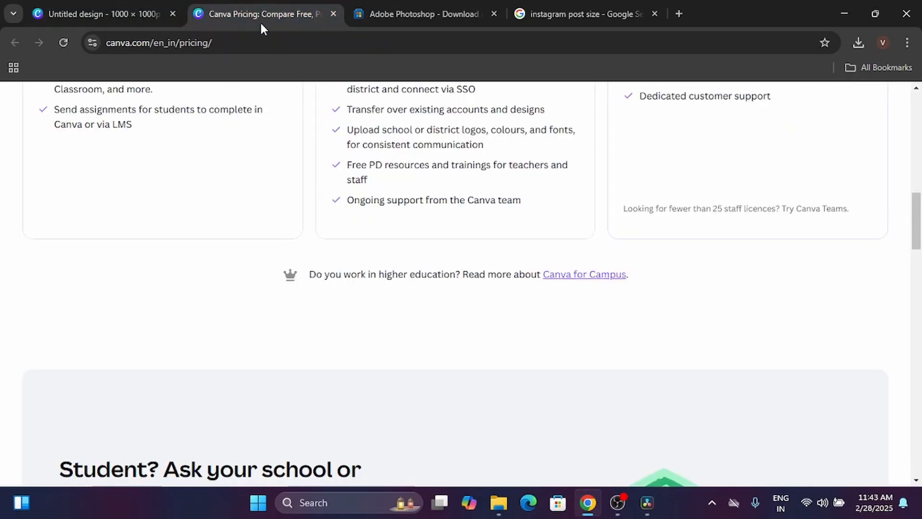
{"action": "left_click", "coordinate": [264, 38]}
{"action": "type", "text": "ca"}
{"action": "key", "text": "Return"}
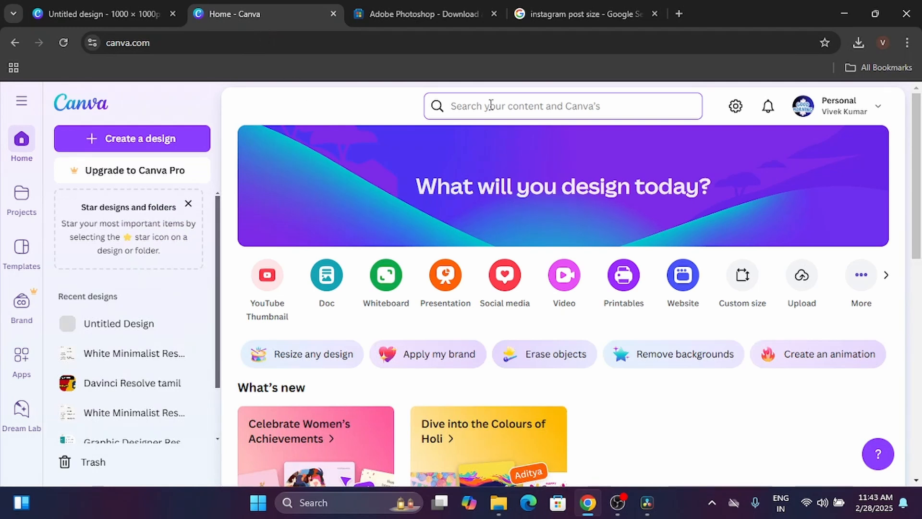
Search Canva for "youtube thumbnail"
{"action": "type", "text": "youtube"}
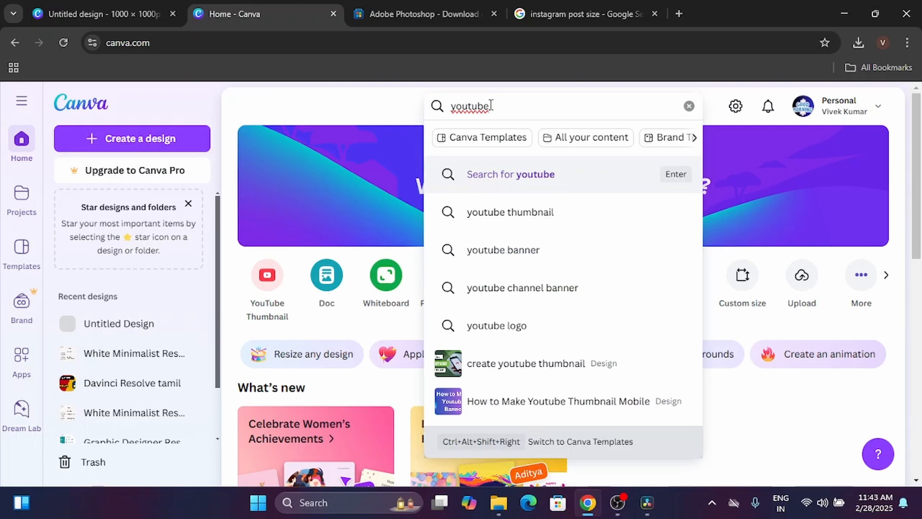
{"action": "type", "text": " thumbnai"}
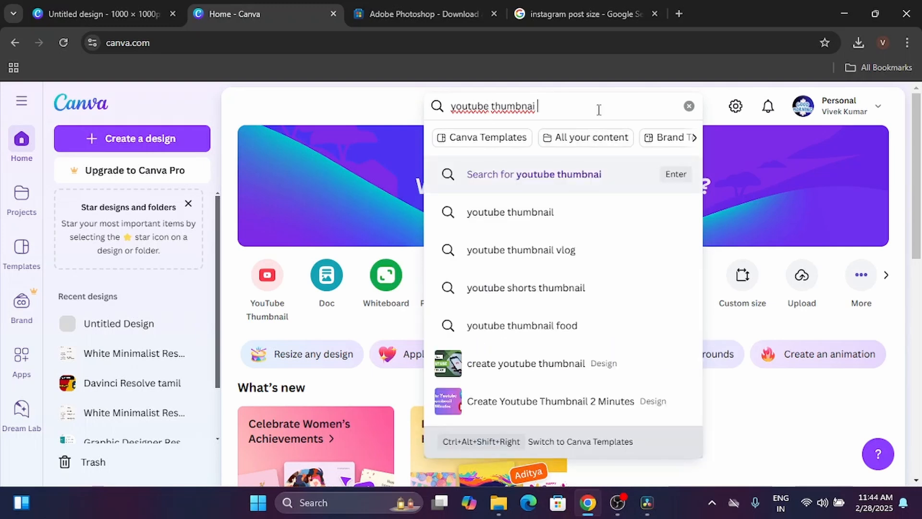
{"action": "left_click", "coordinate": [523, 217]}
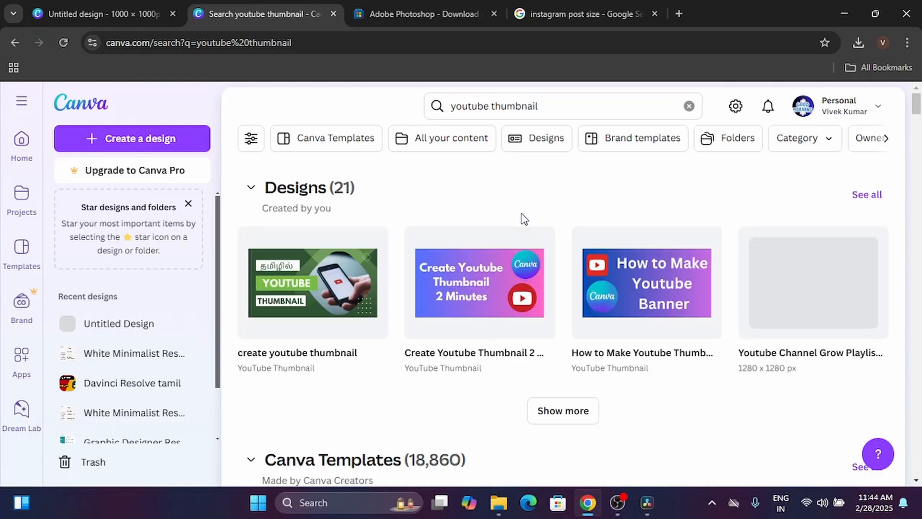
Browse the YouTube thumbnail templates in the search results, and check the crown mark on the "Modern Thumbnail Design" template
{"action": "scroll", "coordinate": [524, 348], "scroll_direction": "down", "scroll_amount": 8}
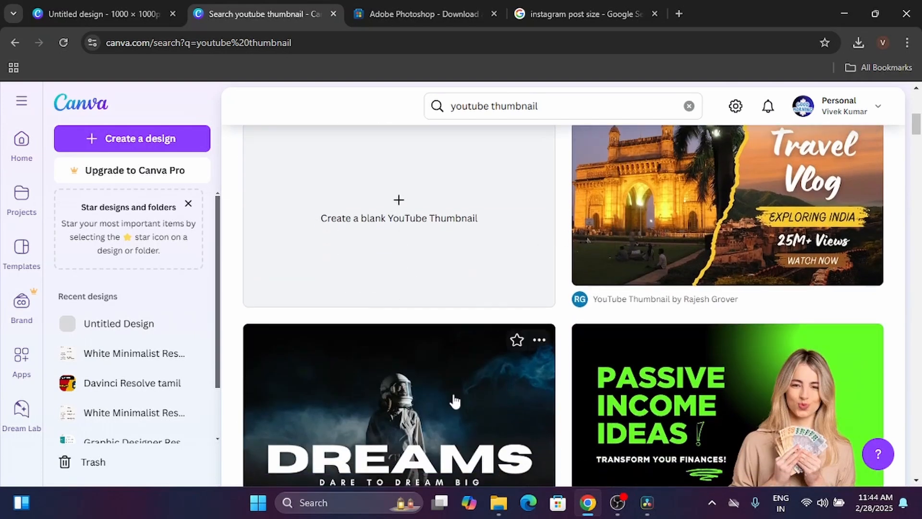
{"action": "scroll", "coordinate": [454, 400], "scroll_direction": "down", "scroll_amount": 3}
{"action": "scroll", "coordinate": [619, 267], "scroll_direction": "down", "scroll_amount": 9}
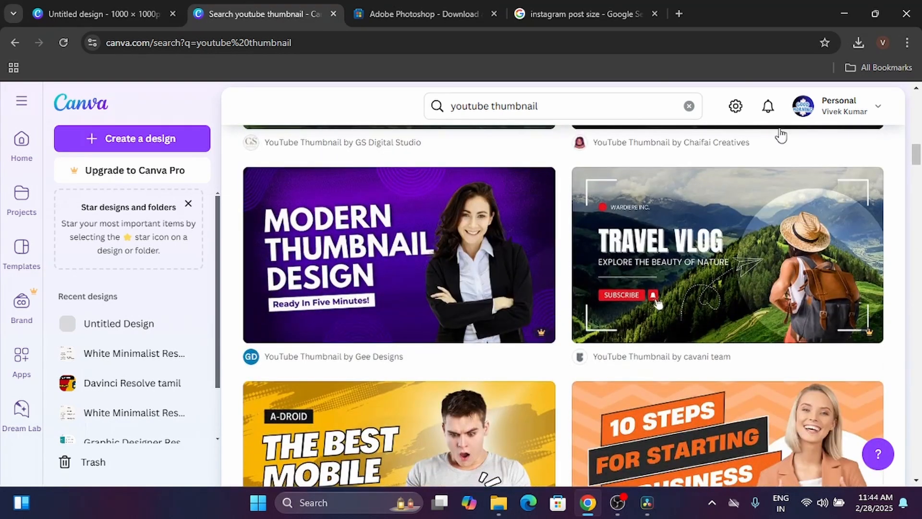
{"action": "mouse_move", "coordinate": [532, 334]}
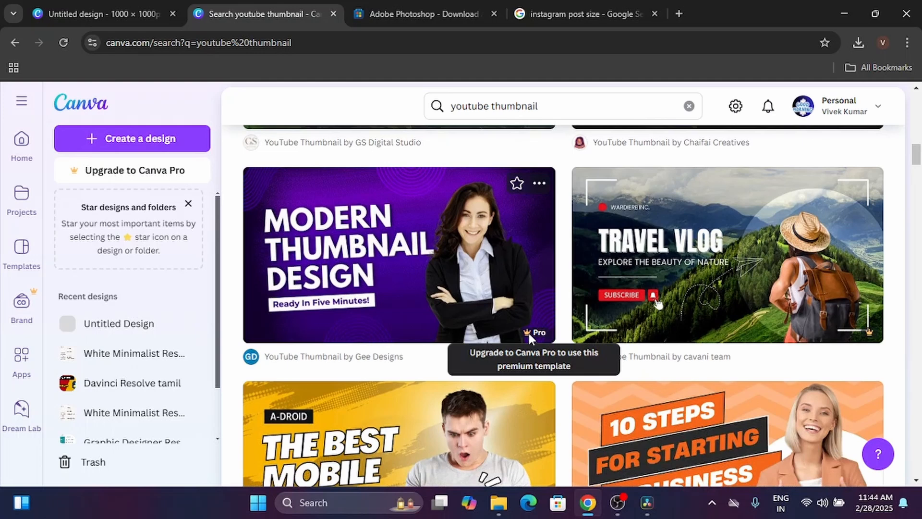
{"action": "scroll", "coordinate": [695, 291], "scroll_direction": "down", "scroll_amount": 5}
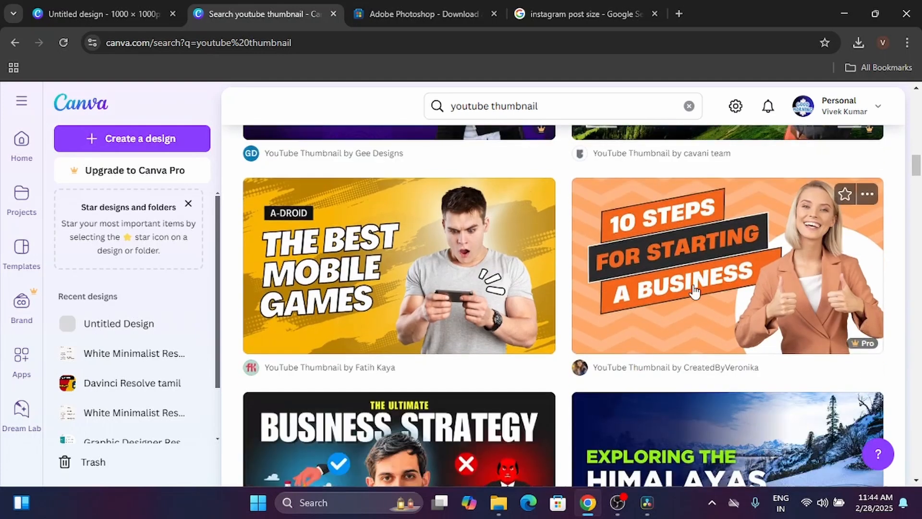
{"action": "scroll", "coordinate": [694, 291], "scroll_direction": "down", "scroll_amount": 10}
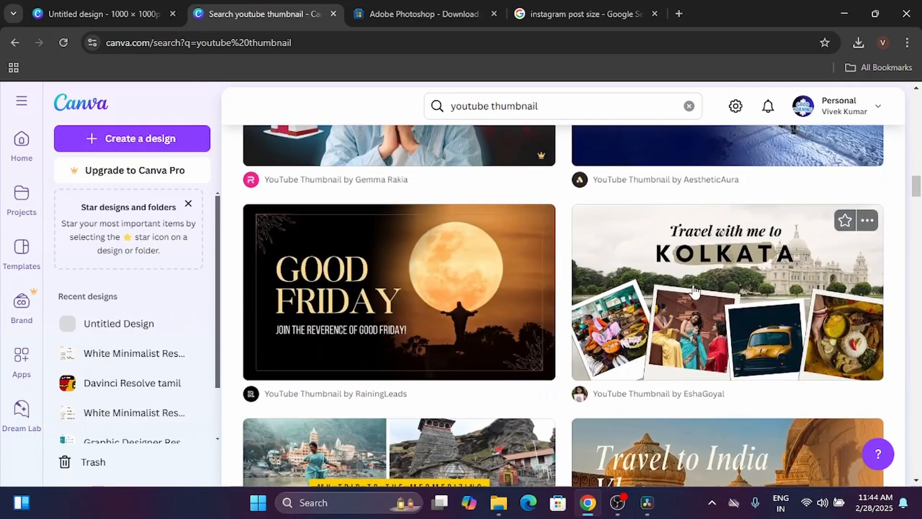
{"action": "scroll", "coordinate": [694, 291], "scroll_direction": "down", "scroll_amount": 10}
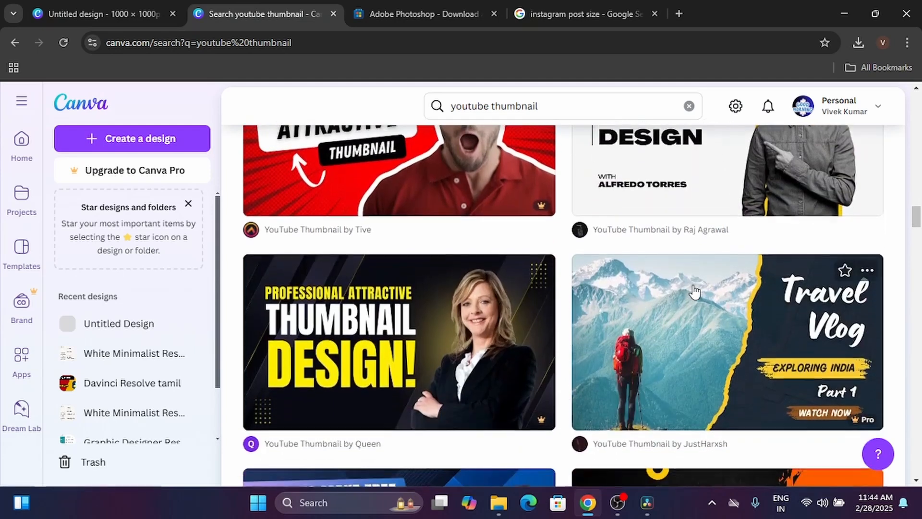
{"action": "scroll", "coordinate": [695, 292], "scroll_direction": "down", "scroll_amount": 10}
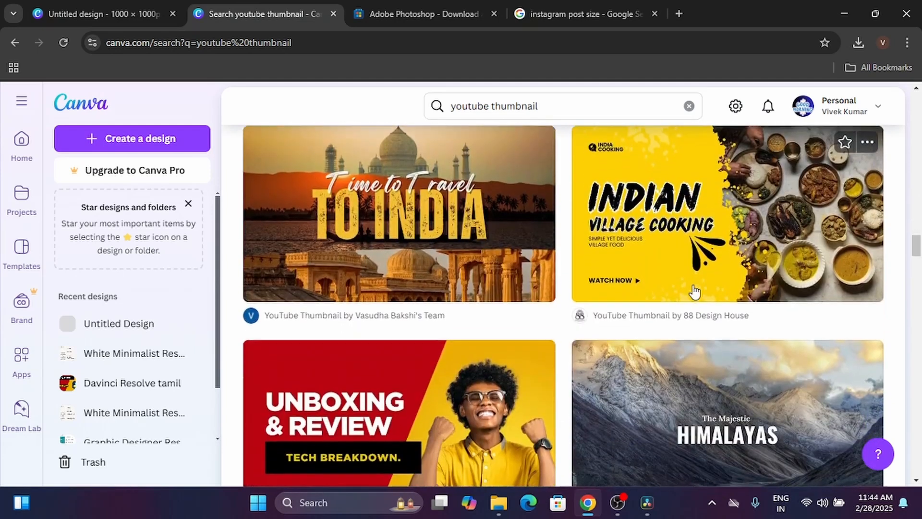
{"action": "scroll", "coordinate": [694, 292], "scroll_direction": "down", "scroll_amount": 4}
{"action": "scroll", "coordinate": [695, 292], "scroll_direction": "up", "scroll_amount": 1}
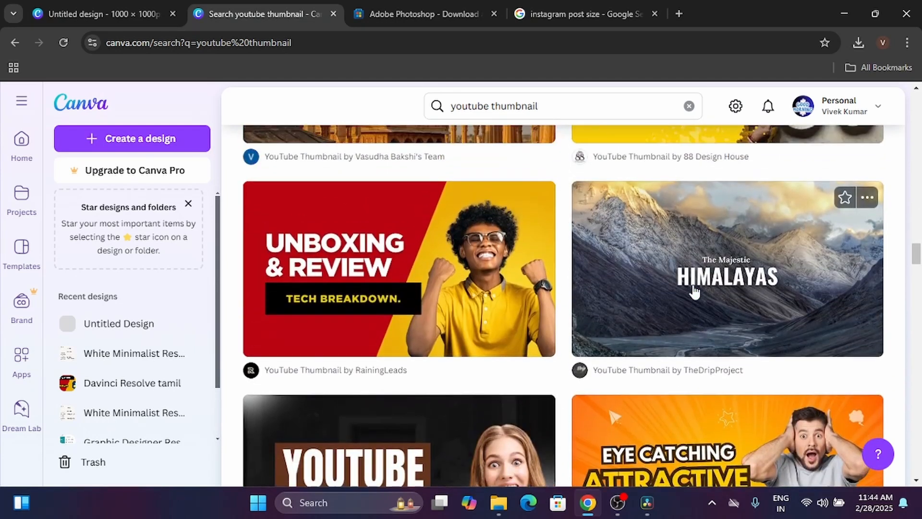
Open the preview of the "Yellow And Red Unboxing And Review YouTube Thumbnail" template and look through the similar templates below it
{"action": "left_click", "coordinate": [382, 282]}
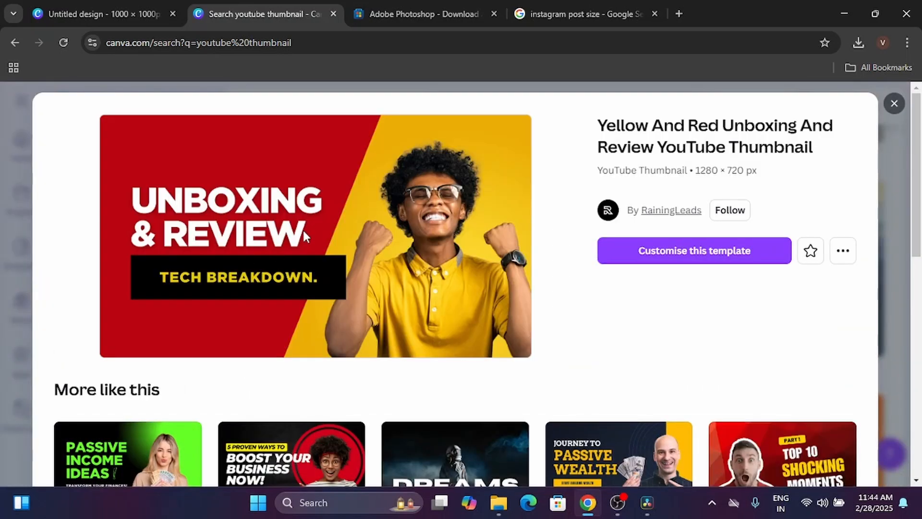
{"action": "scroll", "coordinate": [301, 246], "scroll_direction": "down", "scroll_amount": 3}
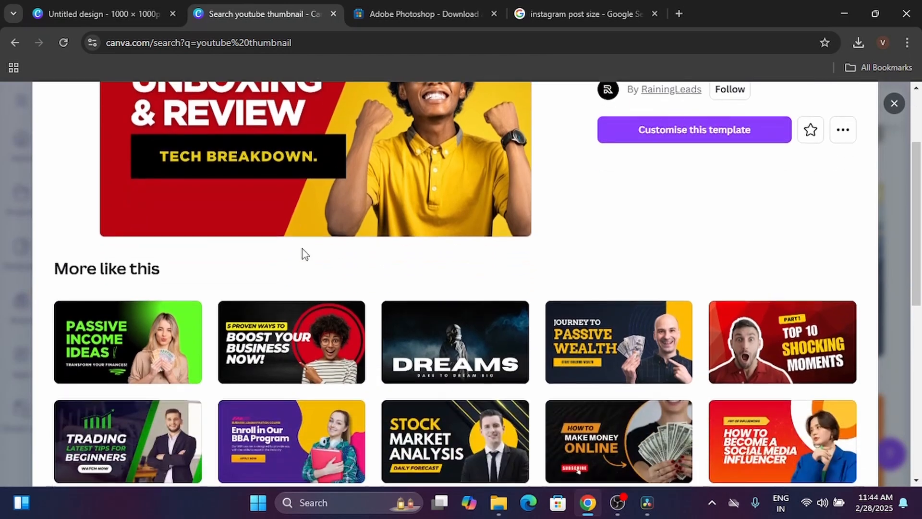
{"action": "scroll", "coordinate": [351, 327], "scroll_direction": "down", "scroll_amount": 9}
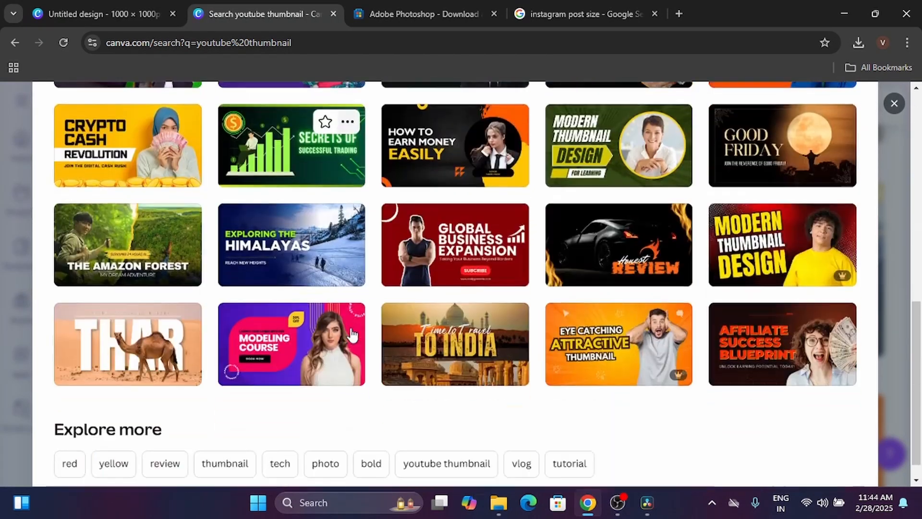
{"action": "scroll", "coordinate": [353, 333], "scroll_direction": "up", "scroll_amount": 3}
{"action": "scroll", "coordinate": [352, 332], "scroll_direction": "up", "scroll_amount": 8}
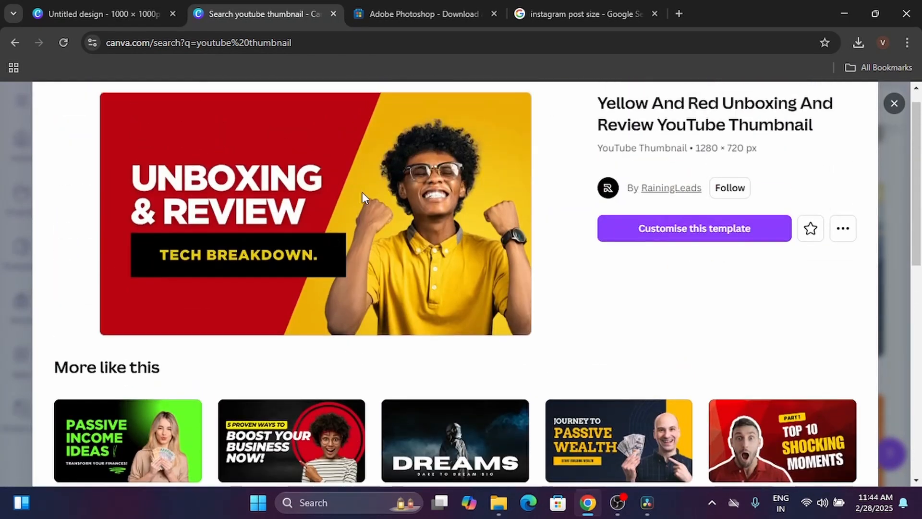
Start customising the "Yellow And Red Unboxing And Review YouTube Thumbnail" template and select its yellow and red background shapes to inspect them
{"action": "left_click", "coordinate": [718, 230]}
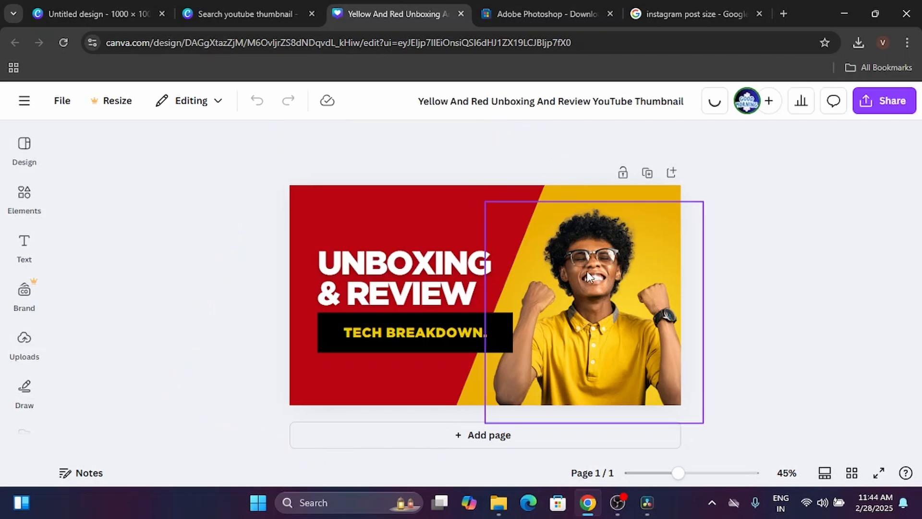
{"action": "left_click", "coordinate": [615, 193]}
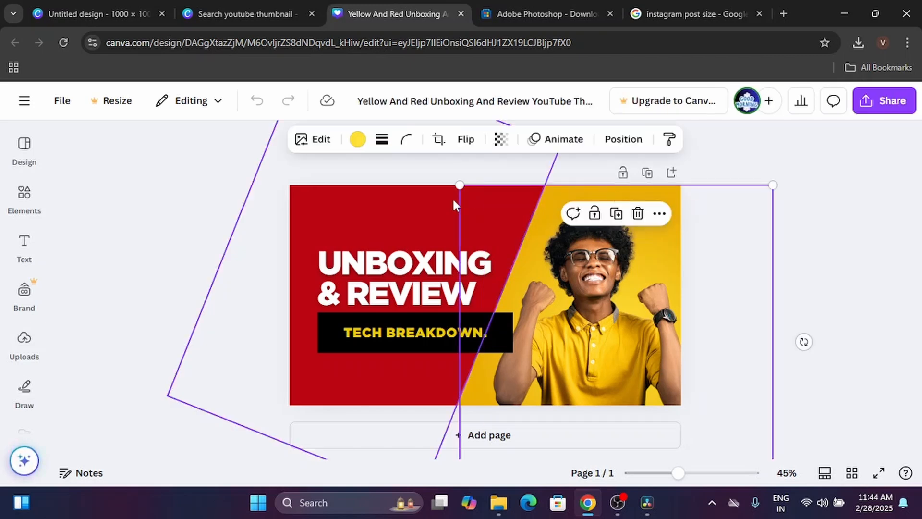
{"action": "left_click", "coordinate": [384, 205]}
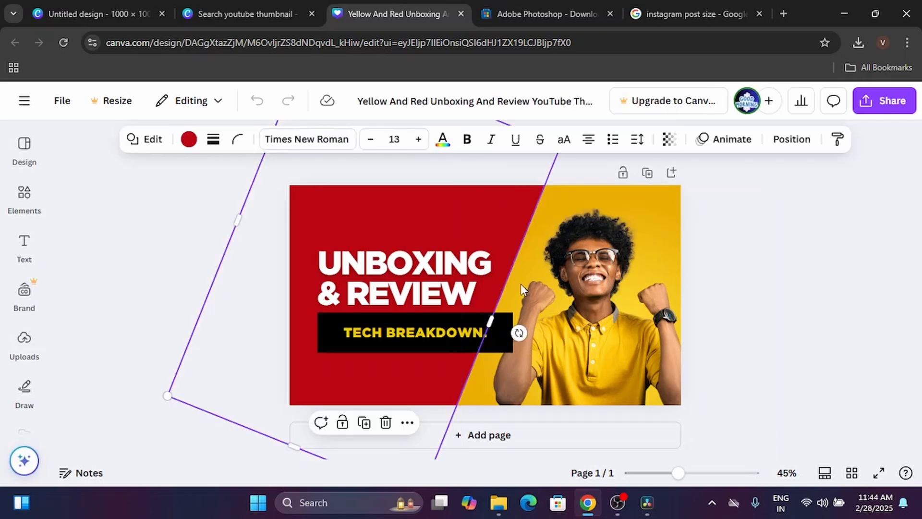
Look at the blank 1000 × 1000 px design for comparison and return to the YouTube thumbnail search
{"action": "left_click", "coordinate": [267, 4]}
{"action": "left_click", "coordinate": [115, 6]}
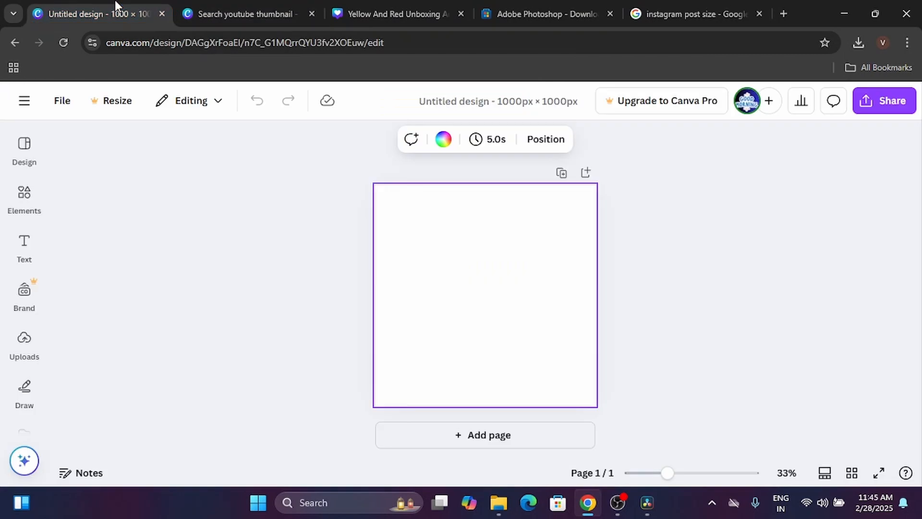
{"action": "left_click", "coordinate": [238, 3]}
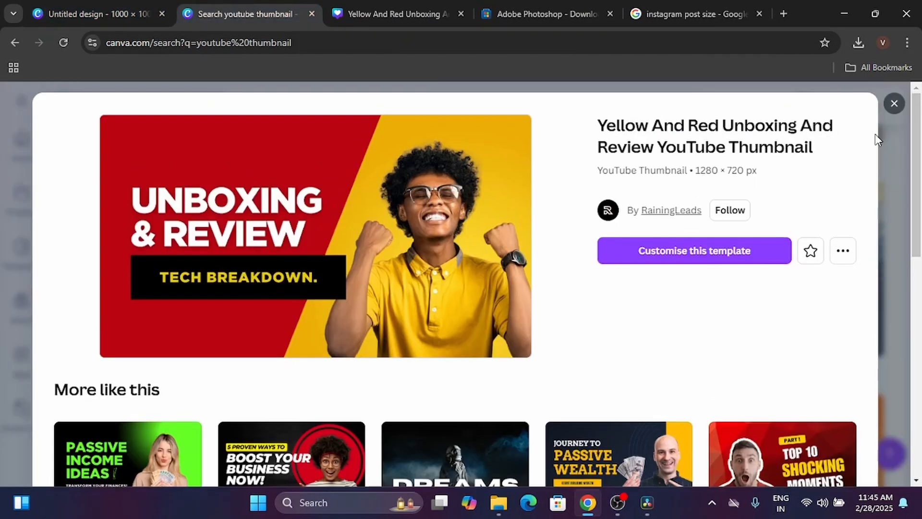
Close the template preview and create a blank YouTube Thumbnail design from the search results
{"action": "left_click", "coordinate": [894, 103]}
{"action": "scroll", "coordinate": [484, 175], "scroll_direction": "down", "scroll_amount": 5}
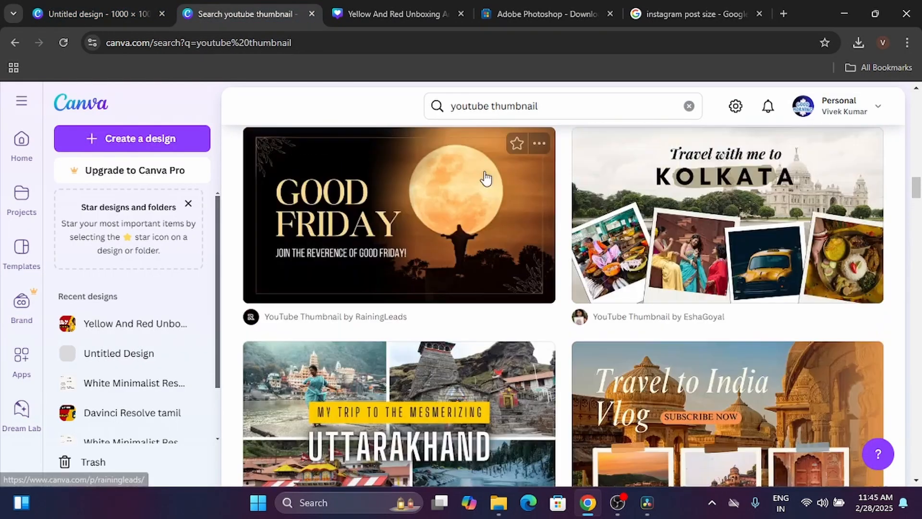
{"action": "scroll", "coordinate": [484, 175], "scroll_direction": "up", "scroll_amount": 10}
{"action": "left_click", "coordinate": [591, 110]}
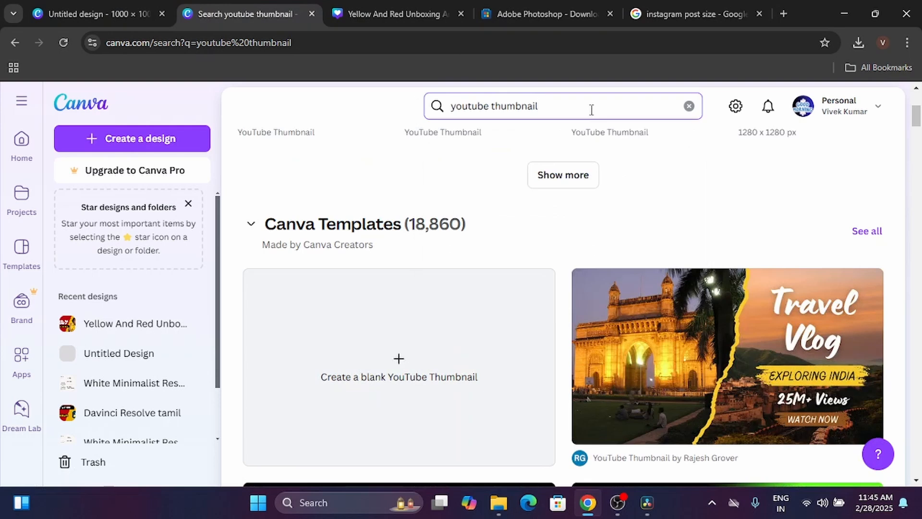
{"action": "scroll", "coordinate": [521, 252], "scroll_direction": "down", "scroll_amount": 3}
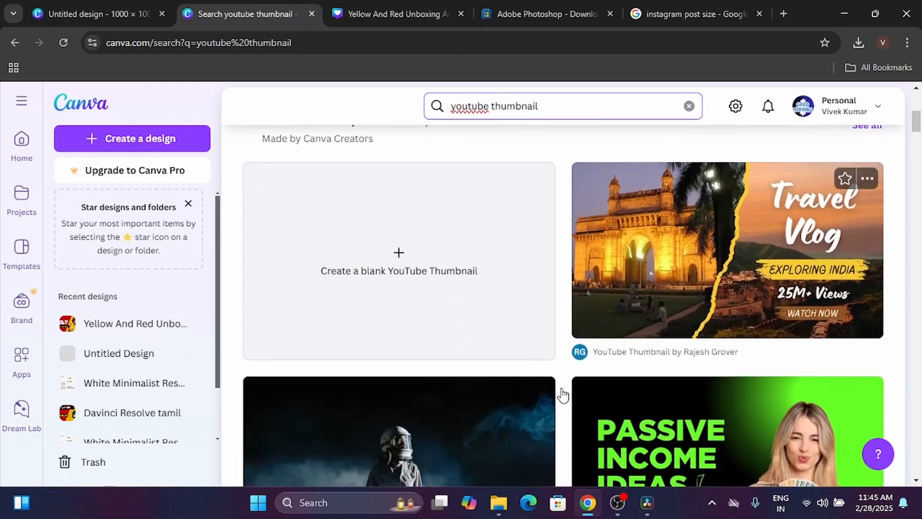
{"action": "scroll", "coordinate": [613, 422], "scroll_direction": "down", "scroll_amount": 6}
{"action": "scroll", "coordinate": [613, 422], "scroll_direction": "up", "scroll_amount": 10}
{"action": "scroll", "coordinate": [494, 426], "scroll_direction": "down", "scroll_amount": 6}
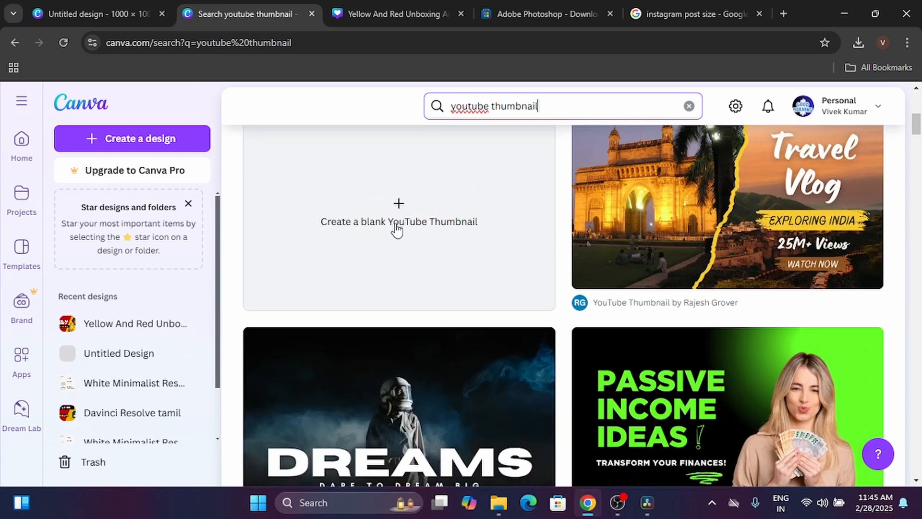
{"action": "left_click", "coordinate": [396, 230]}
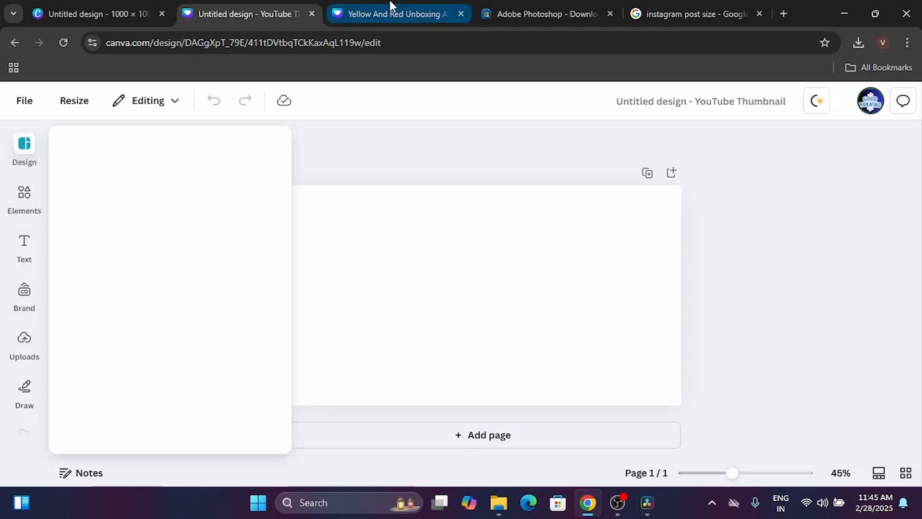
Compare the blank YouTube Thumbnail page with the Unboxing And Review template design, clearing the template's selection
{"action": "left_click", "coordinate": [395, 14]}
{"action": "scroll", "coordinate": [618, 373], "scroll_direction": "down", "scroll_amount": 1}
{"action": "scroll", "coordinate": [618, 375], "scroll_direction": "up", "scroll_amount": 1}
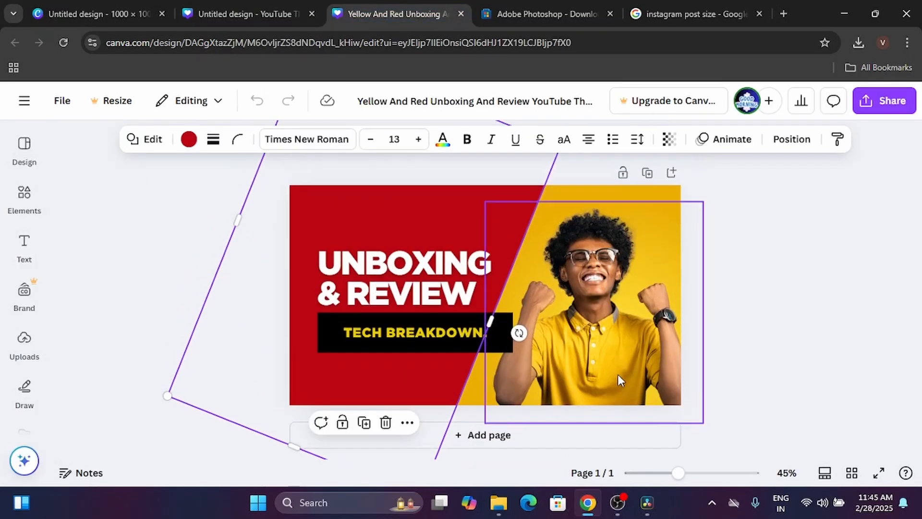
{"action": "left_click", "coordinate": [284, 6]}
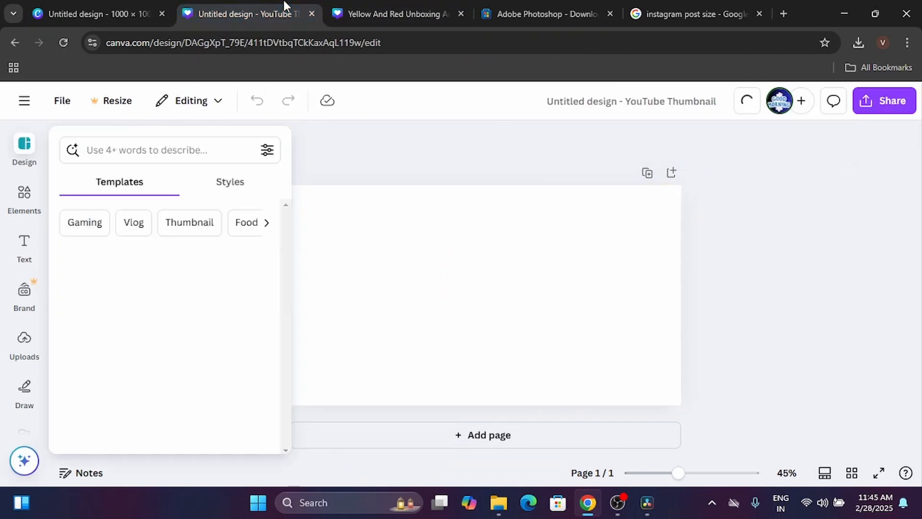
{"action": "left_click", "coordinate": [399, 278]}
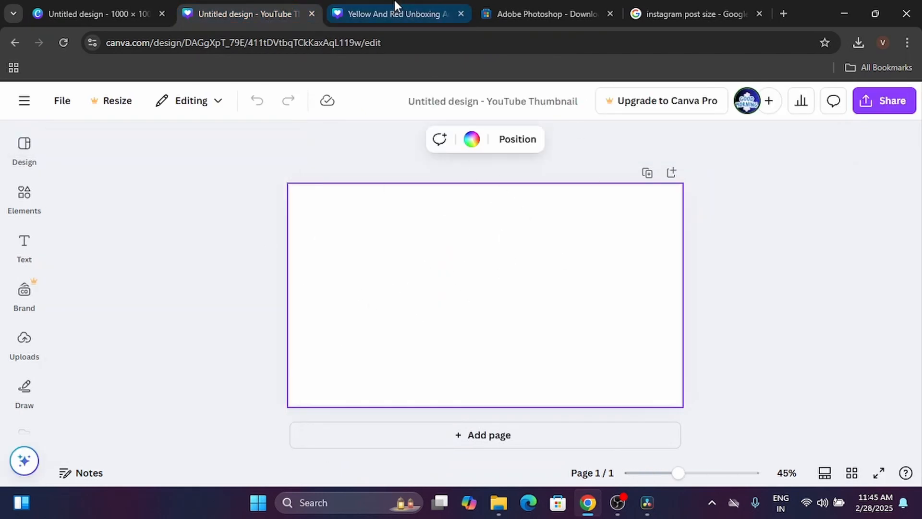
{"action": "left_click", "coordinate": [395, 13]}
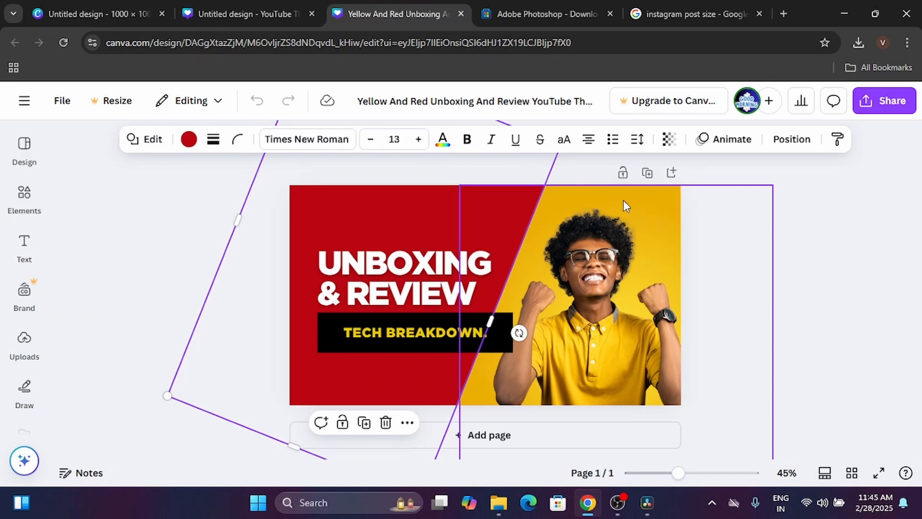
{"action": "left_click", "coordinate": [851, 263]}
{"action": "left_click", "coordinate": [197, 8]}
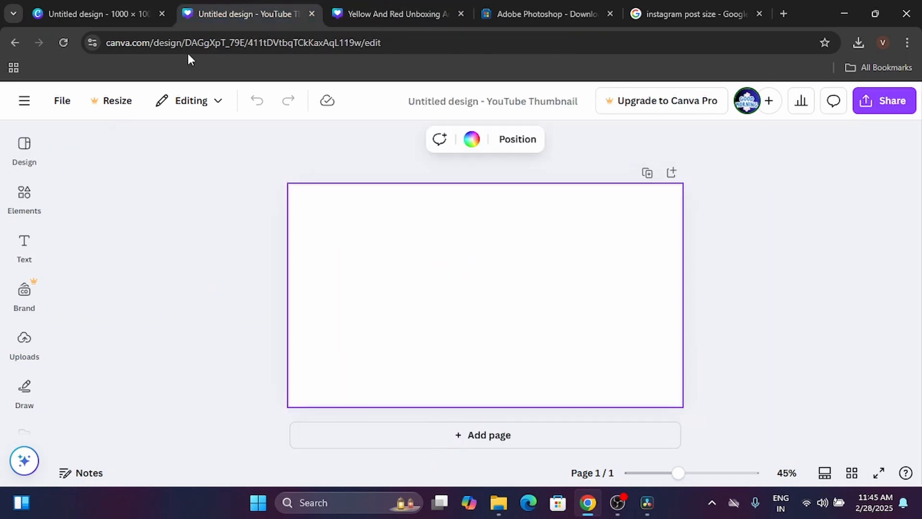
{"action": "left_click", "coordinate": [419, 6]}
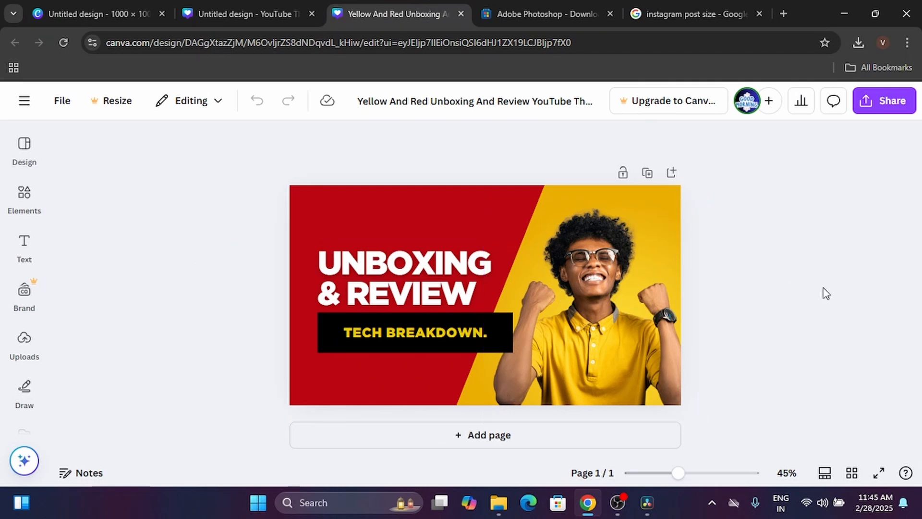
Shift the red background shape slightly towards the man's photo and try out selecting the heading text "UNBOXING & REVIEW"
{"action": "left_click", "coordinate": [453, 208]}
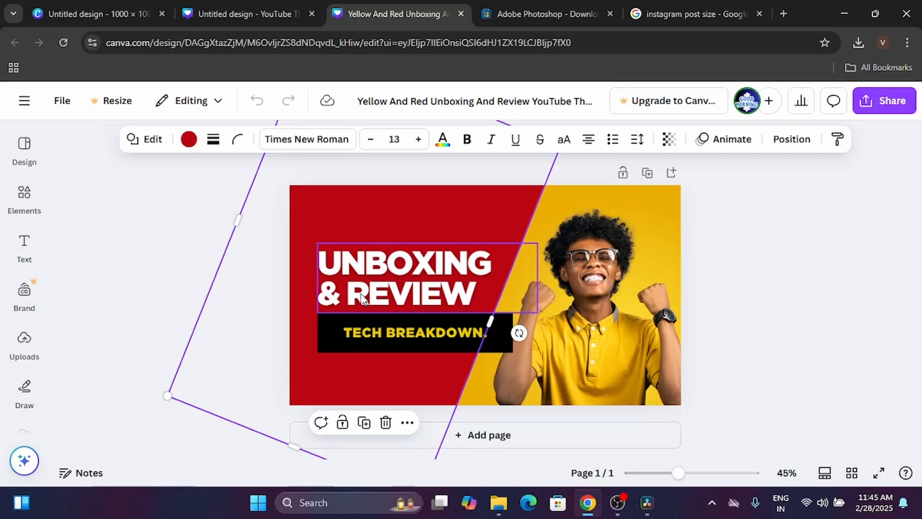
{"action": "left_click_drag", "start_coordinate": [371, 301], "coordinate": [394, 268]}
{"action": "double_click", "coordinate": [397, 269]}
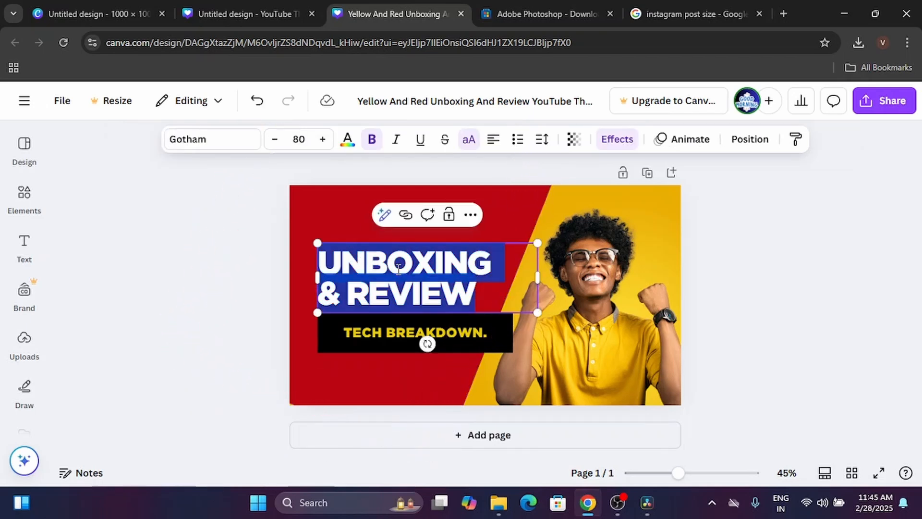
{"action": "left_click", "coordinate": [482, 276]}
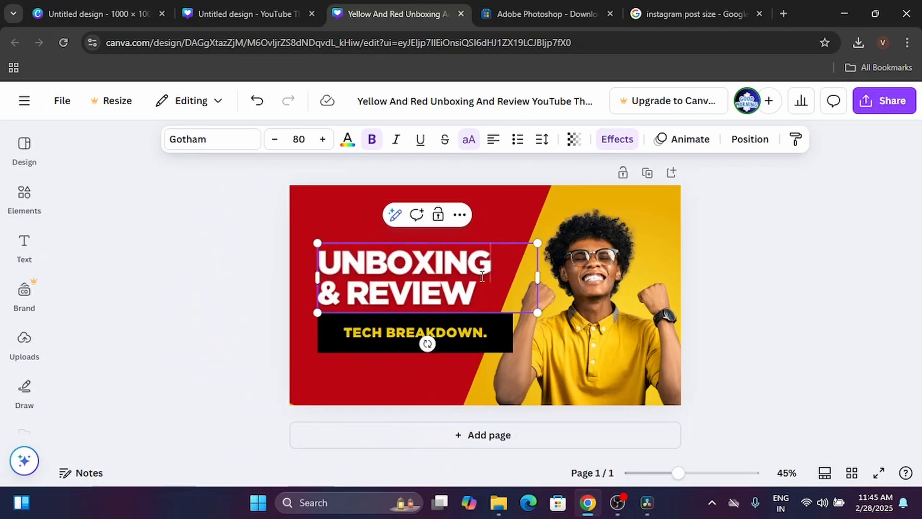
{"action": "double_click", "coordinate": [435, 271]}
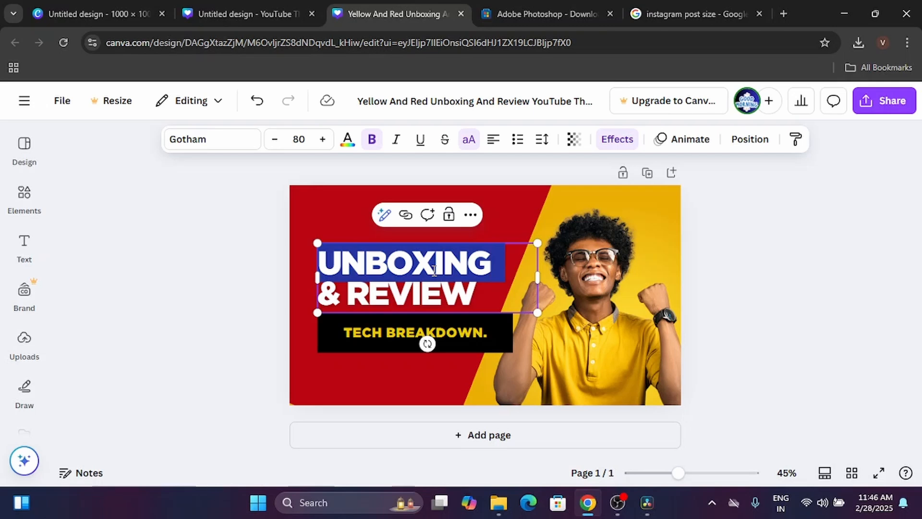
{"action": "left_click", "coordinate": [772, 250]}
Replace the "UNBOXING & REVIEW" heading text with "CANVA TUTORIAL"
{"action": "left_click", "coordinate": [446, 267]}
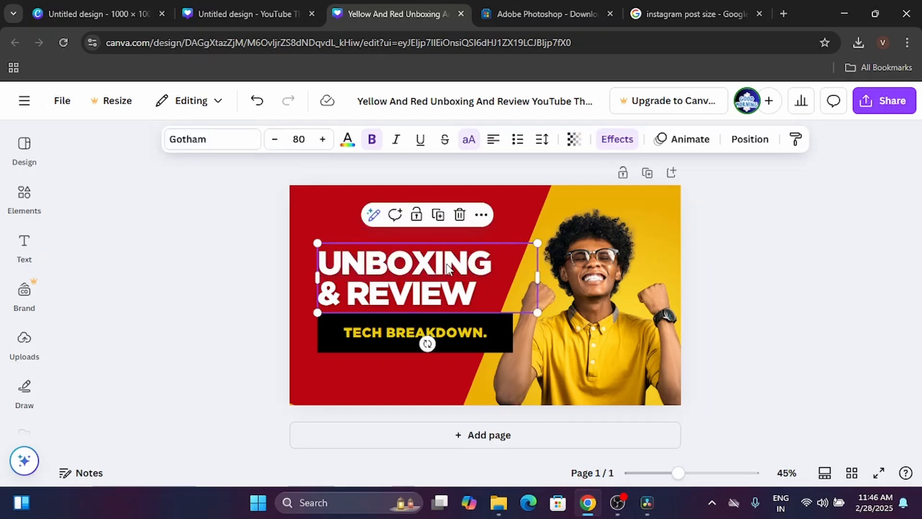
{"action": "double_click", "coordinate": [446, 266]}
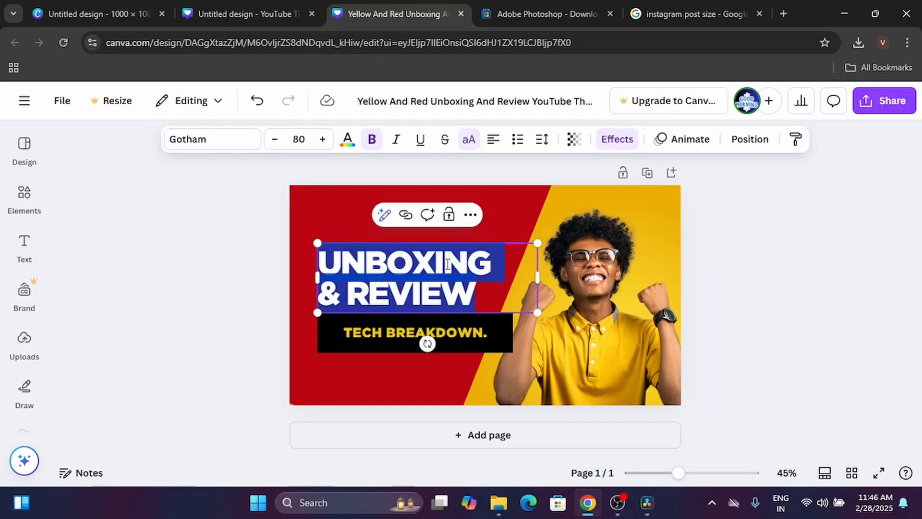
{"action": "type", "text": "CANVA"}
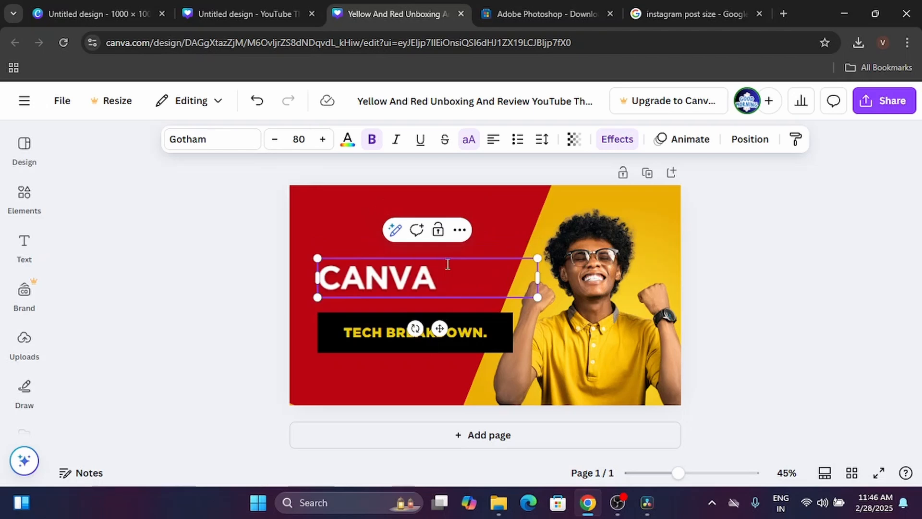
{"action": "type", "text": " TUTORIA"}
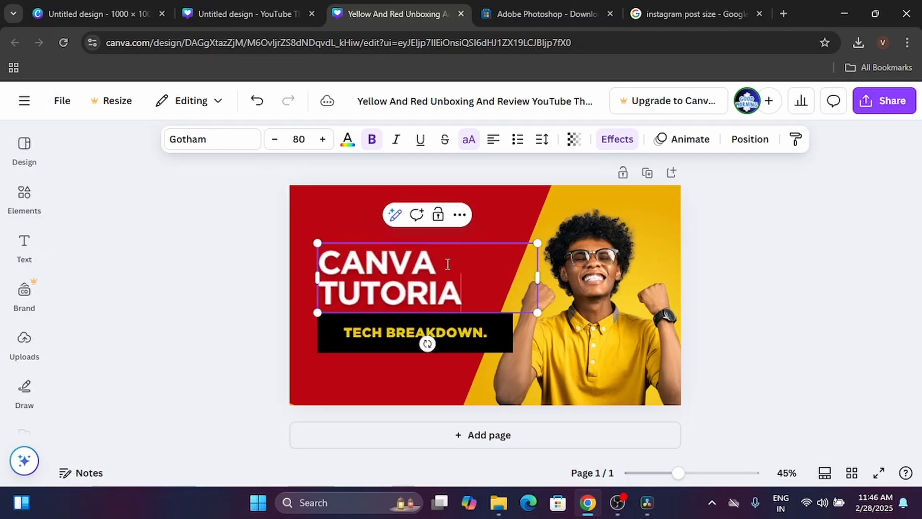
{"action": "type", "text": "L"}
{"action": "left_click", "coordinate": [805, 268]}
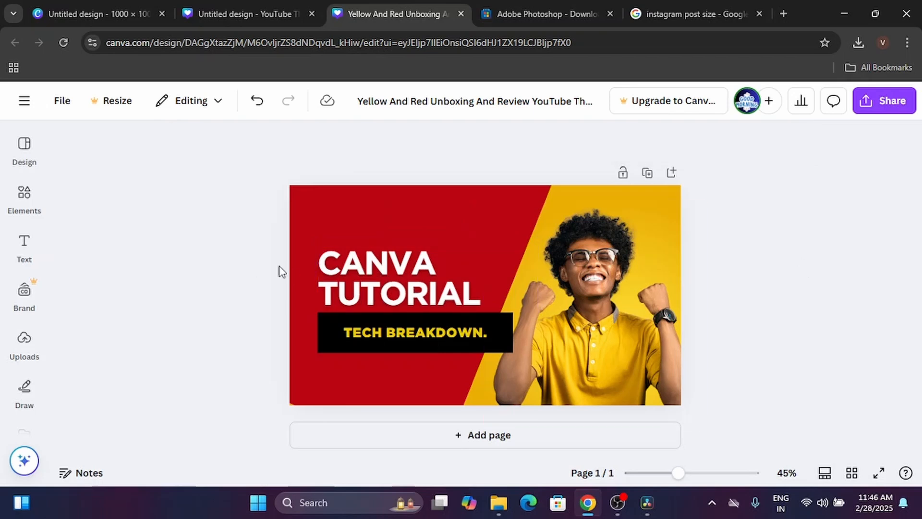
Move the "CANVA TUTORIAL" heading into the upper-left corner of the thumbnail and deselect it
{"action": "left_click", "coordinate": [339, 283]}
{"action": "left_click_drag", "start_coordinate": [339, 283], "coordinate": [326, 237]}
{"action": "left_click", "coordinate": [202, 265]}
{"action": "left_click", "coordinate": [206, 254]}
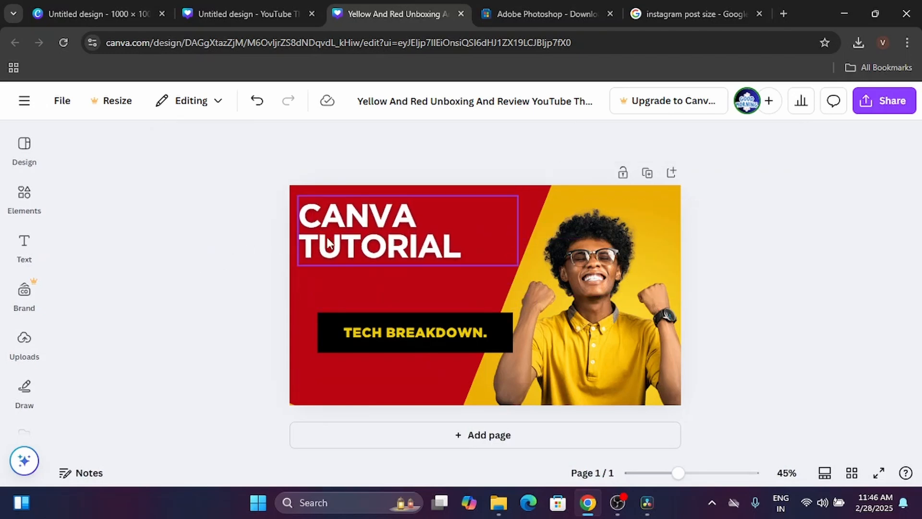
Try the fonts DM Sans, ITC Avant Garde Gothic and Gulfs Display on the "CANVA TUTORIAL" heading
{"action": "left_click", "coordinate": [330, 241]}
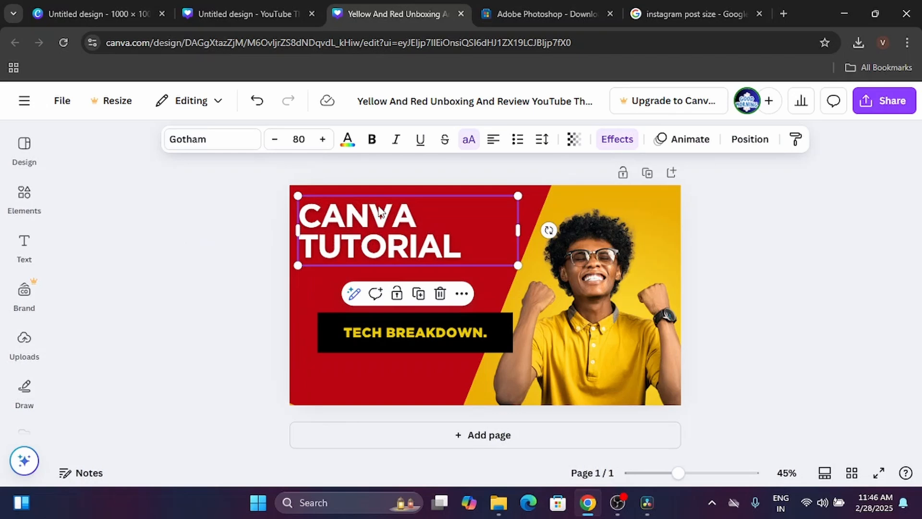
{"action": "left_click", "coordinate": [232, 145]}
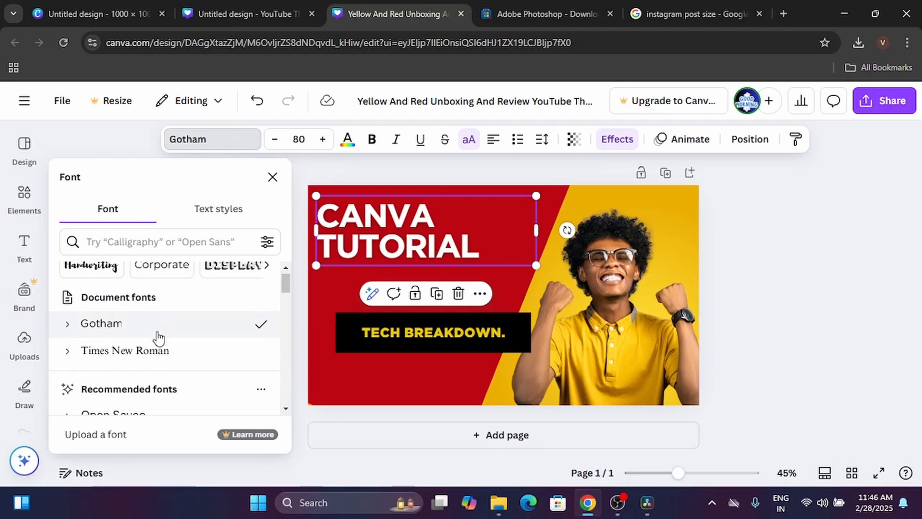
{"action": "scroll", "coordinate": [158, 337], "scroll_direction": "down", "scroll_amount": 3}
{"action": "left_click", "coordinate": [144, 331]}
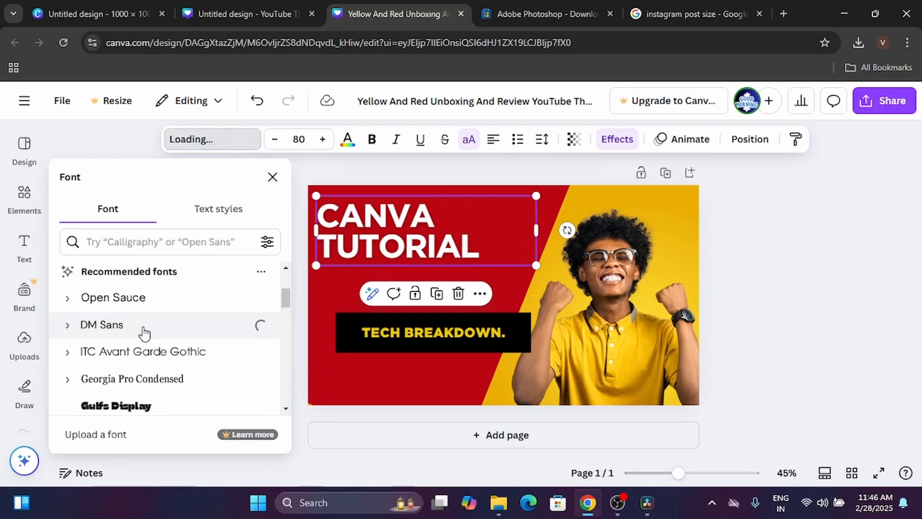
{"action": "left_click", "coordinate": [136, 358]}
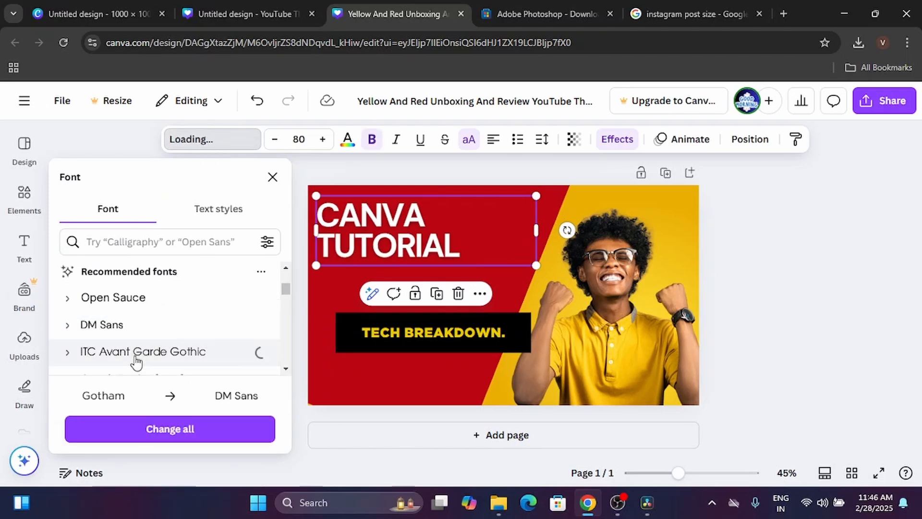
{"action": "scroll", "coordinate": [137, 358], "scroll_direction": "down", "scroll_amount": 3}
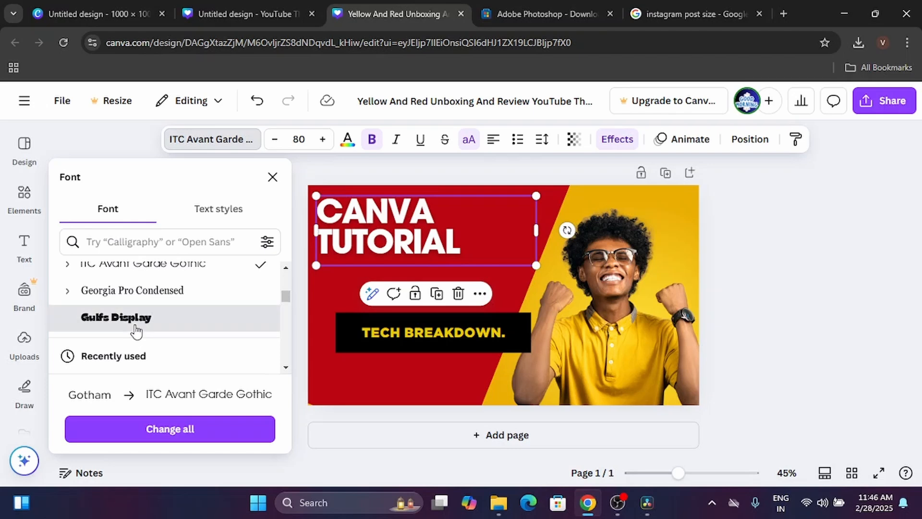
{"action": "left_click", "coordinate": [136, 331]}
{"action": "scroll", "coordinate": [136, 331], "scroll_direction": "down", "scroll_amount": 3}
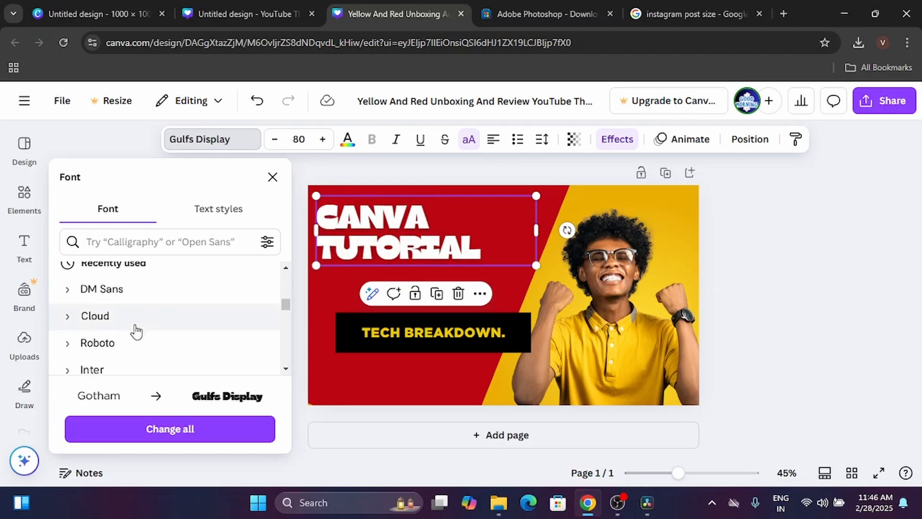
Try the recently used fonts DM Sans and Cloud on the heading, and set its font to Inter
{"action": "left_click", "coordinate": [129, 290]}
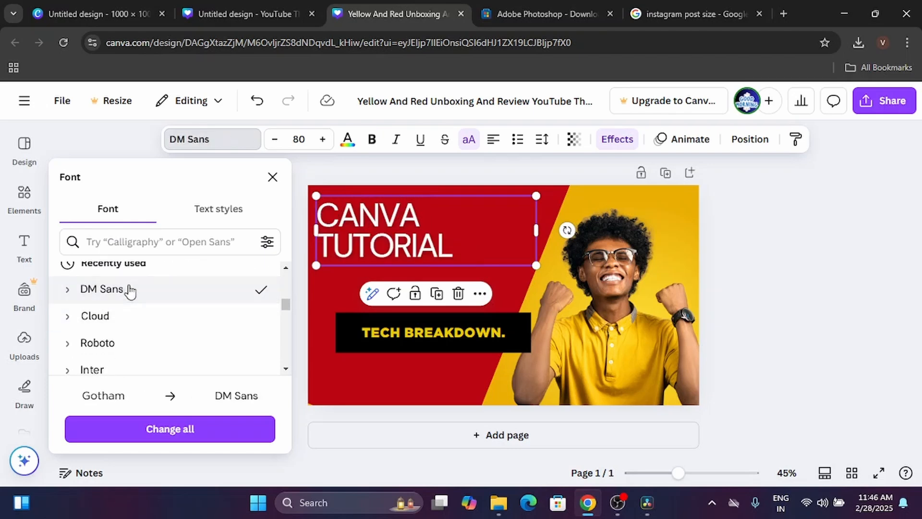
{"action": "left_click", "coordinate": [123, 317]}
{"action": "scroll", "coordinate": [125, 321], "scroll_direction": "down", "scroll_amount": 1}
{"action": "scroll", "coordinate": [125, 320], "scroll_direction": "down", "scroll_amount": 1}
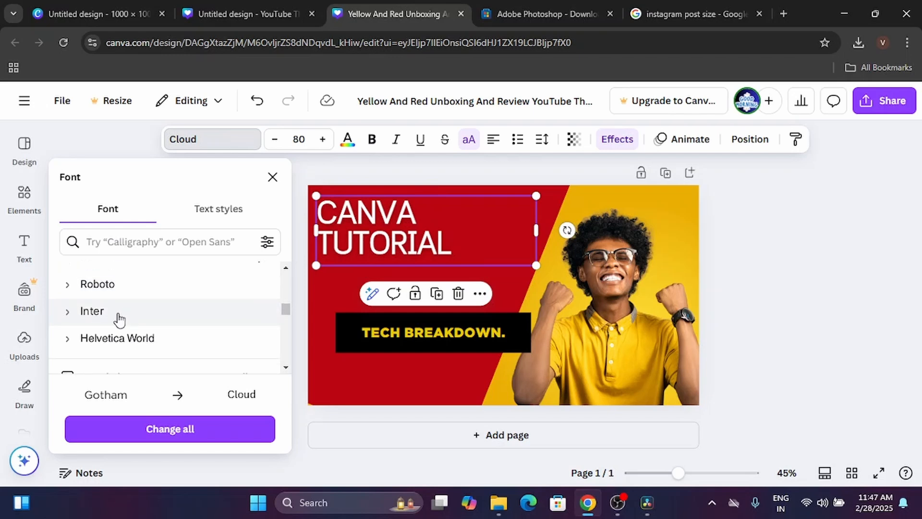
{"action": "left_click", "coordinate": [118, 319]}
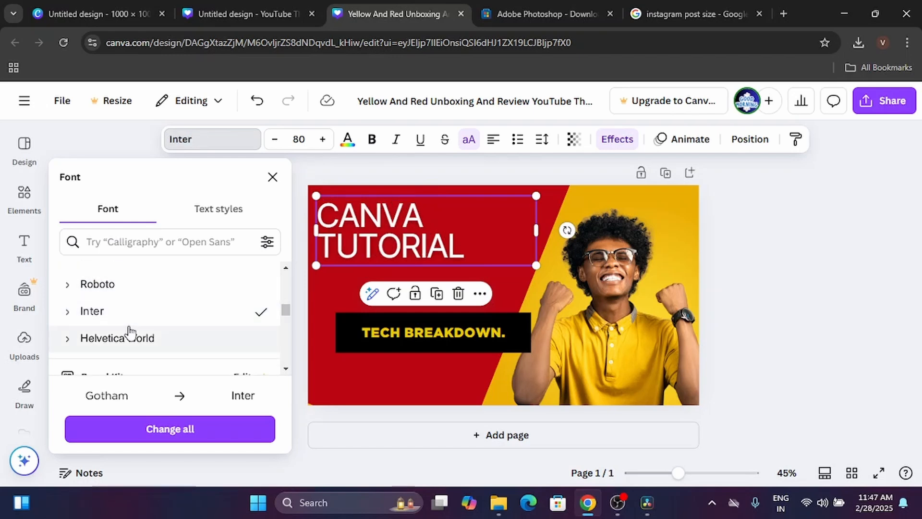
Try the Helvetica World font on the "CANVA TUTORIAL" heading, and set its font to Canva Sans
{"action": "left_click", "coordinate": [129, 338]}
{"action": "scroll", "coordinate": [131, 331], "scroll_direction": "down", "scroll_amount": 2}
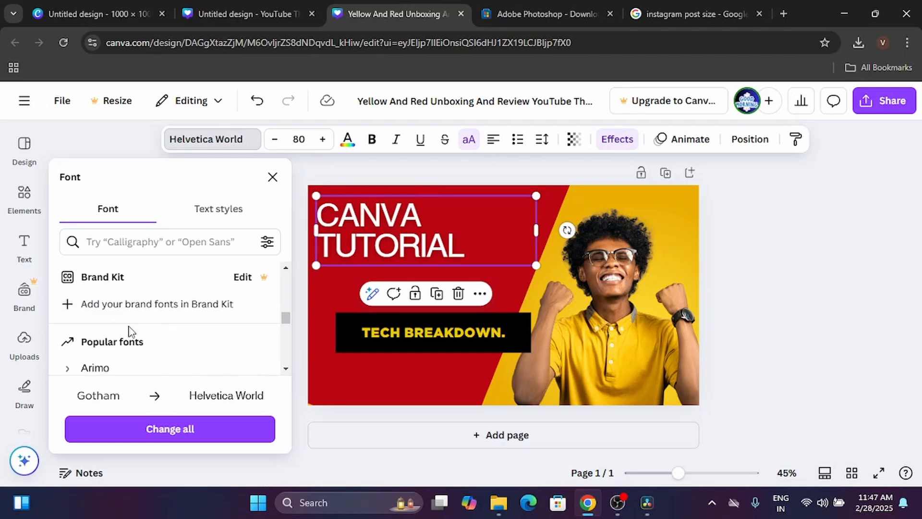
{"action": "scroll", "coordinate": [128, 344], "scroll_direction": "down", "scroll_amount": 2}
{"action": "left_click", "coordinate": [127, 339]}
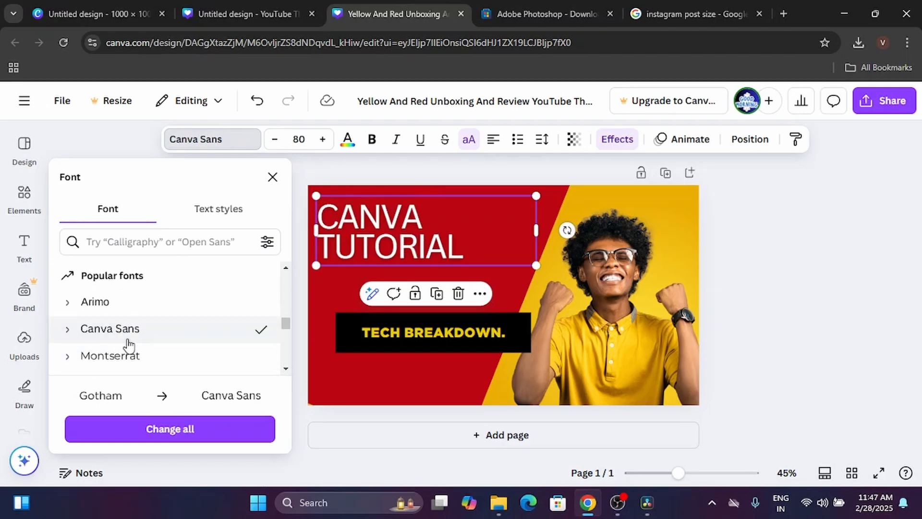
{"action": "left_click", "coordinate": [298, 291]}
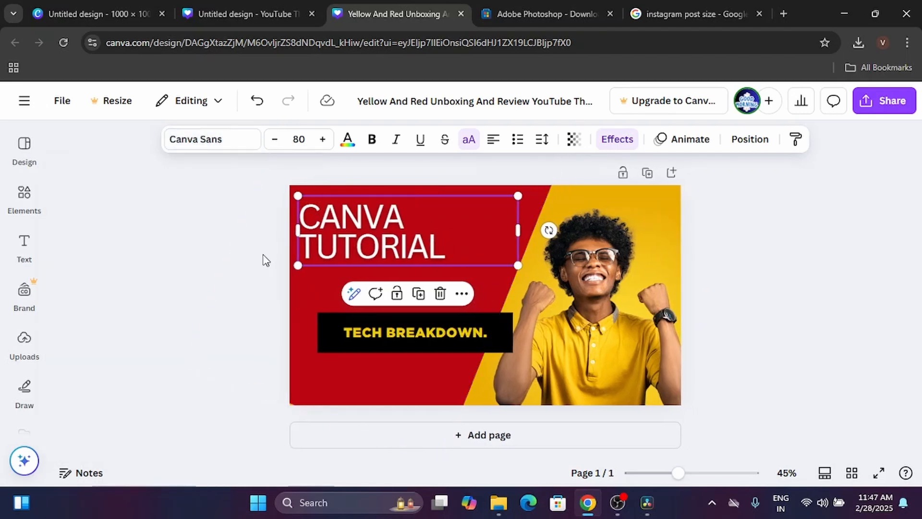
{"action": "left_click", "coordinate": [245, 259]}
Increase the "CANVA TUTORIAL" heading's font size to 105
{"action": "left_click", "coordinate": [342, 235]}
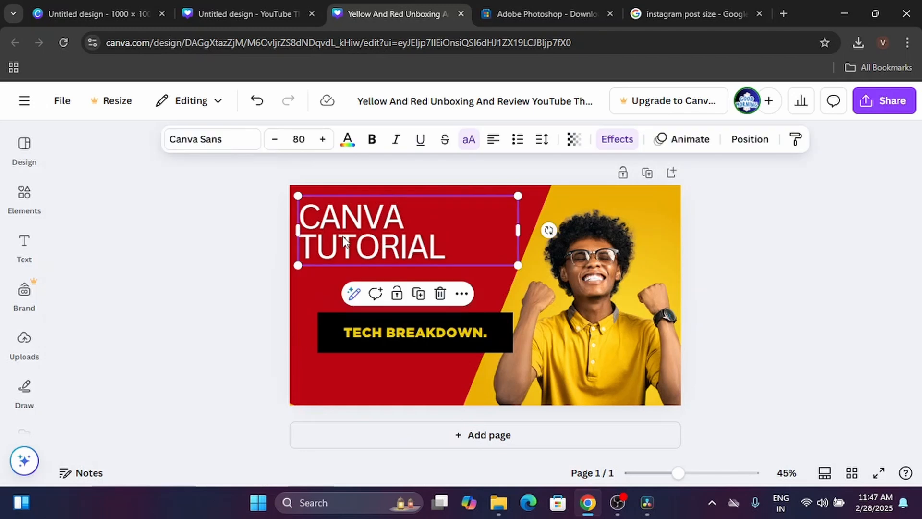
{"action": "left_click", "coordinate": [323, 142]}
{"action": "left_click", "coordinate": [322, 141]}
{"action": "left_click", "coordinate": [323, 142]}
{"action": "left_click", "coordinate": [323, 141]}
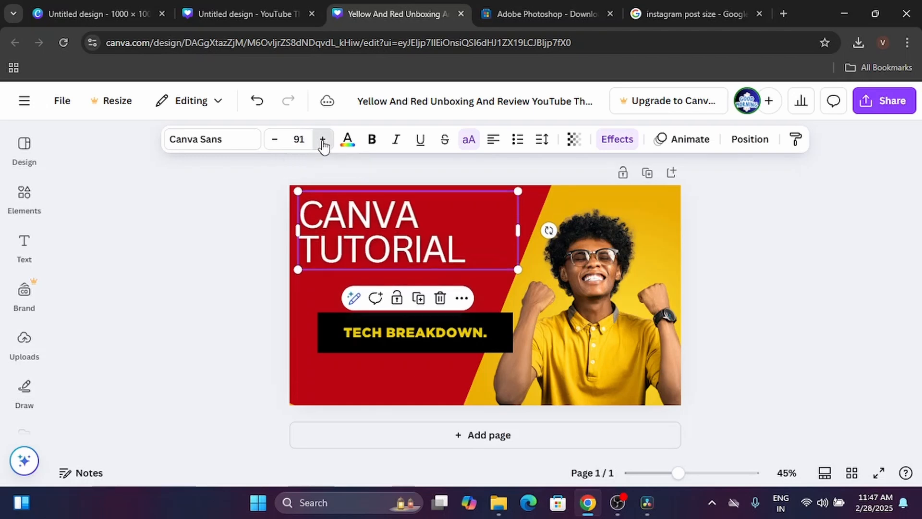
{"action": "left_click", "coordinate": [323, 142]}
{"action": "left_click", "coordinate": [323, 141]}
{"action": "left_click", "coordinate": [323, 141]}
{"action": "left_click", "coordinate": [322, 141]}
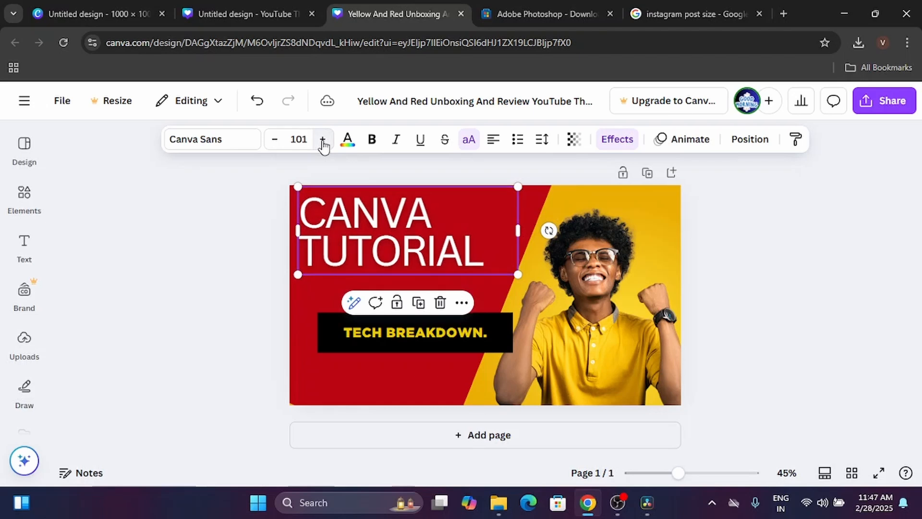
{"action": "left_click", "coordinate": [323, 141]}
{"action": "left_click", "coordinate": [322, 141]}
{"action": "left_click", "coordinate": [323, 141]}
{"action": "left_click", "coordinate": [323, 142]}
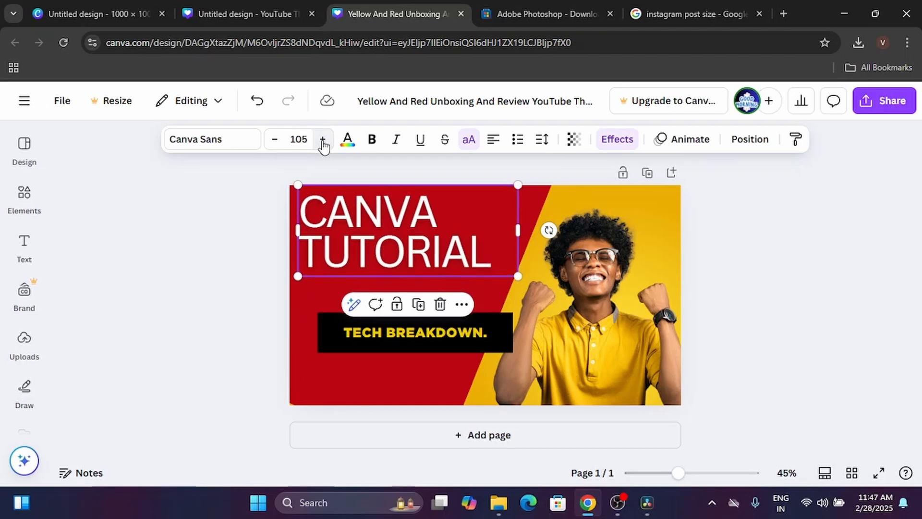
Reduce the heading's font size to 66
{"action": "left_click", "coordinate": [268, 147]}
{"action": "left_click", "coordinate": [268, 147]}
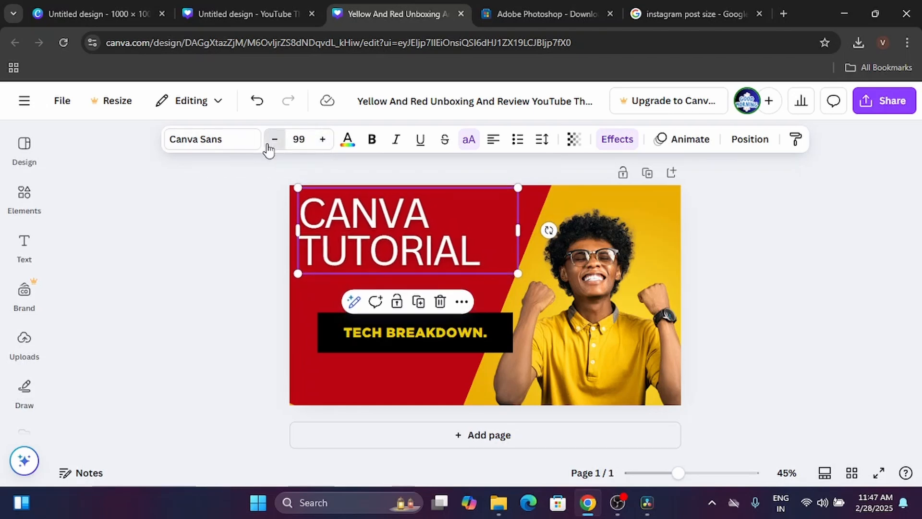
{"action": "left_click", "coordinate": [268, 147]}
{"action": "left_click", "coordinate": [268, 147]}
{"action": "left_click", "coordinate": [268, 147]}
{"action": "left_click", "coordinate": [267, 147]}
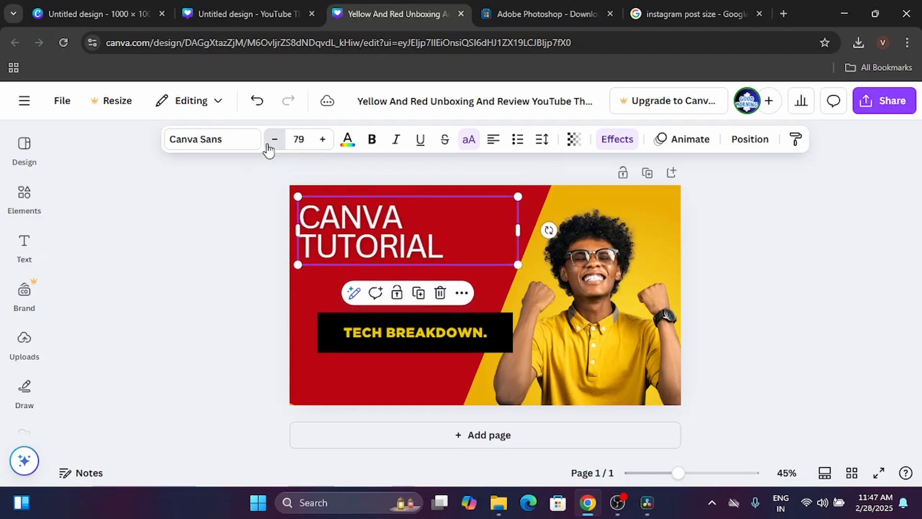
{"action": "left_click", "coordinate": [268, 147]}
{"action": "left_click", "coordinate": [268, 147]}
{"action": "left_click", "coordinate": [268, 147]}
{"action": "left_click", "coordinate": [268, 147]}
{"action": "left_click", "coordinate": [268, 147]}
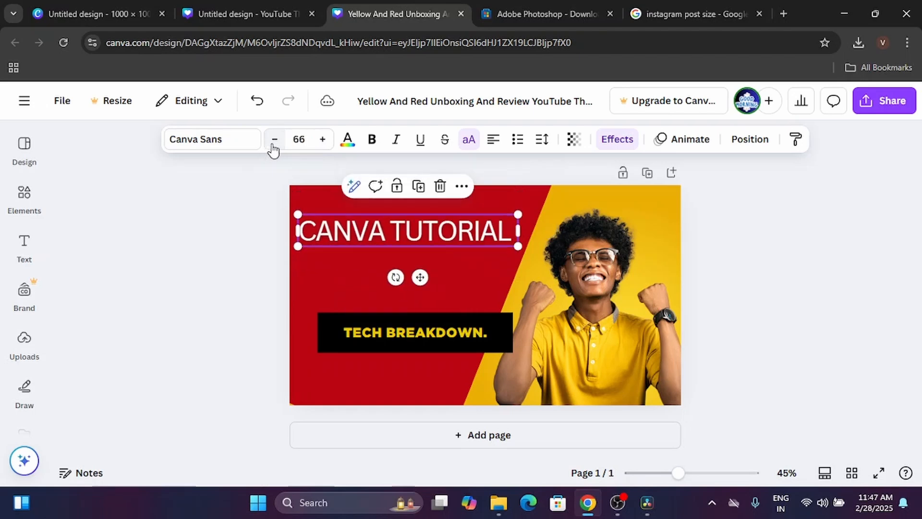
Enlarge the "CANVA TUTORIAL" heading to font size 104 and deselect it
{"action": "left_click", "coordinate": [323, 143]}
{"action": "left_click", "coordinate": [322, 143]}
{"action": "left_click", "coordinate": [322, 143]}
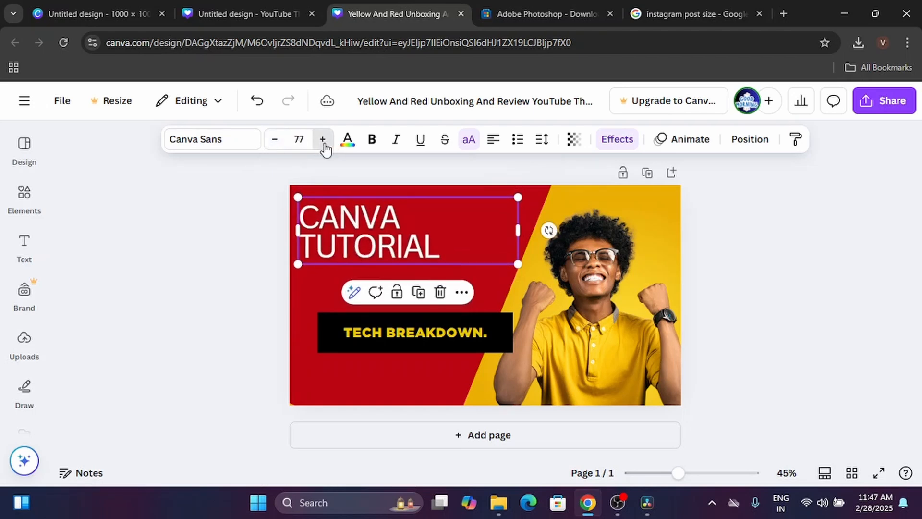
{"action": "left_click", "coordinate": [323, 143]}
{"action": "left_click", "coordinate": [323, 143]}
{"action": "left_click", "coordinate": [322, 143]}
{"action": "left_click", "coordinate": [322, 143]}
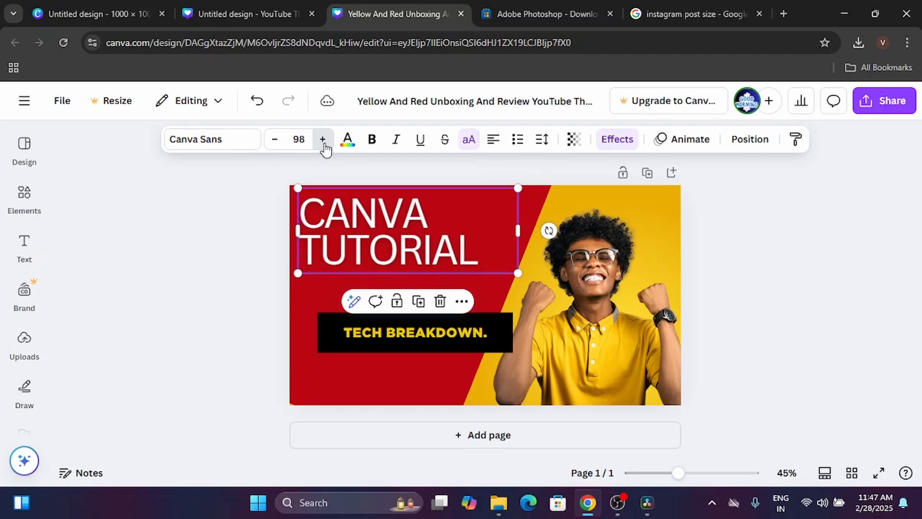
{"action": "left_click", "coordinate": [322, 143]}
{"action": "left_click", "coordinate": [323, 143]}
{"action": "left_click", "coordinate": [220, 212]}
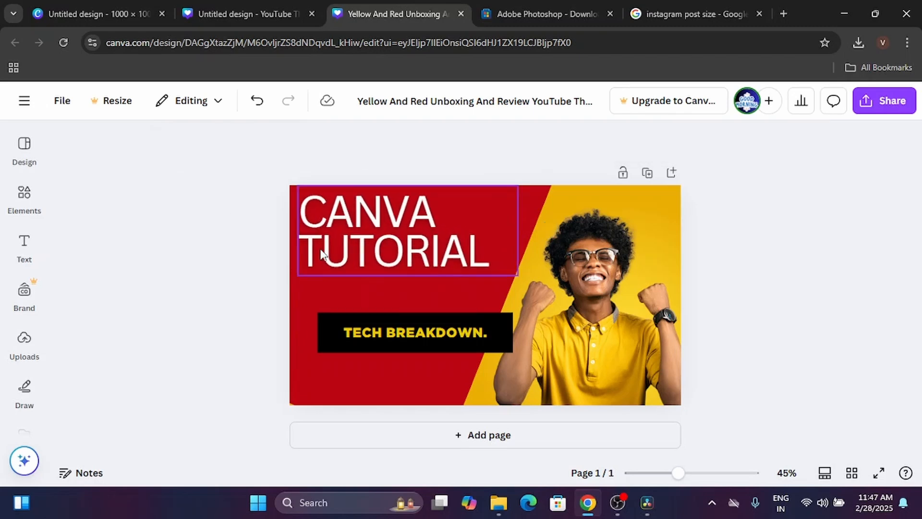
Move the heading slightly down and to the right, away from the thumbnail's upper-left corner
{"action": "left_click", "coordinate": [325, 252]}
{"action": "left_click", "coordinate": [224, 256]}
{"action": "left_click", "coordinate": [366, 247]}
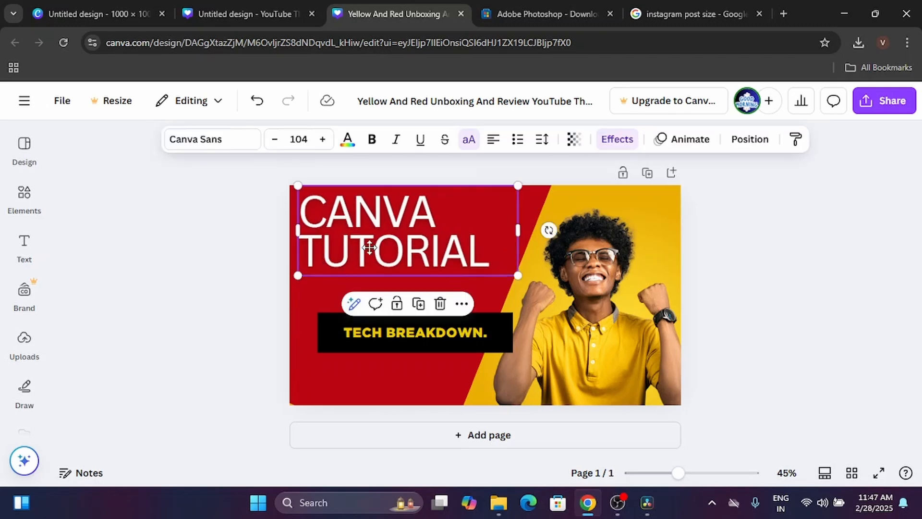
{"action": "left_click_drag", "start_coordinate": [367, 247], "coordinate": [378, 248]}
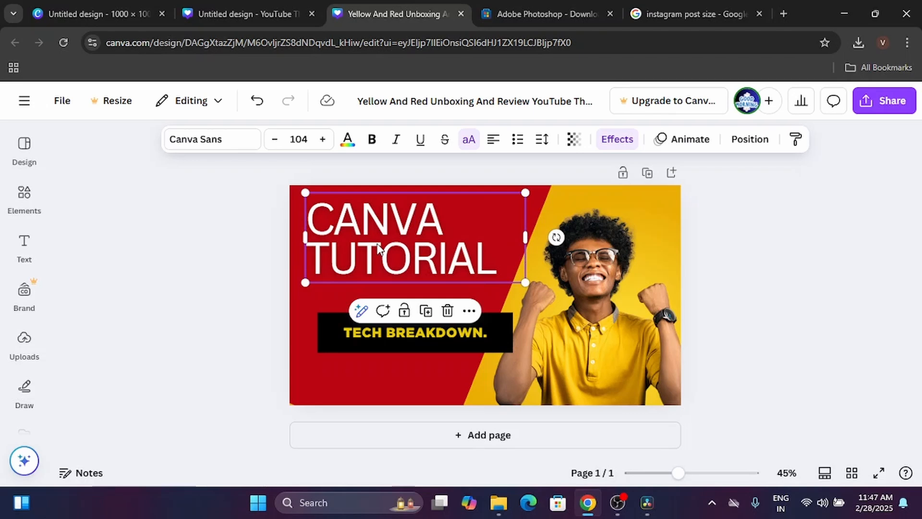
Try black and amber document colours and the near-black photo colour on the heading text
{"action": "left_click", "coordinate": [348, 144]}
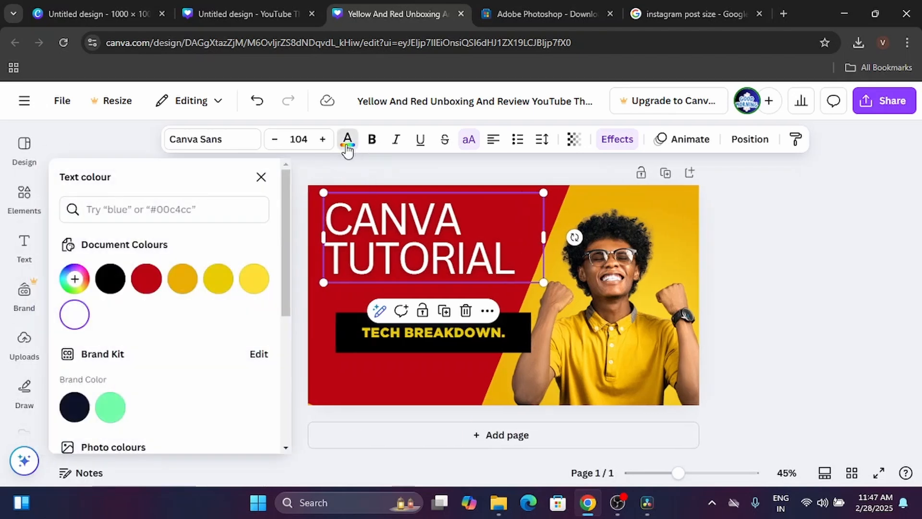
{"action": "scroll", "coordinate": [152, 323], "scroll_direction": "down", "scroll_amount": 2}
{"action": "scroll", "coordinate": [152, 324], "scroll_direction": "up", "scroll_amount": 2}
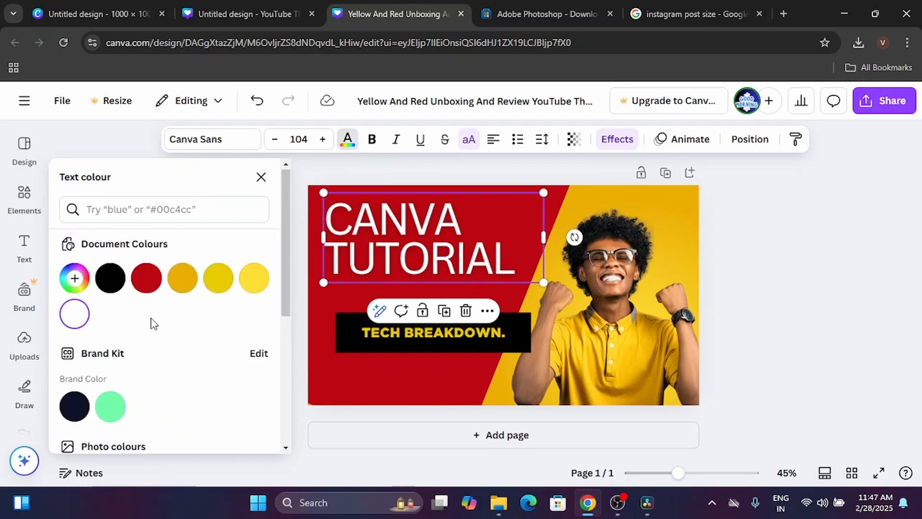
{"action": "left_click", "coordinate": [110, 279]}
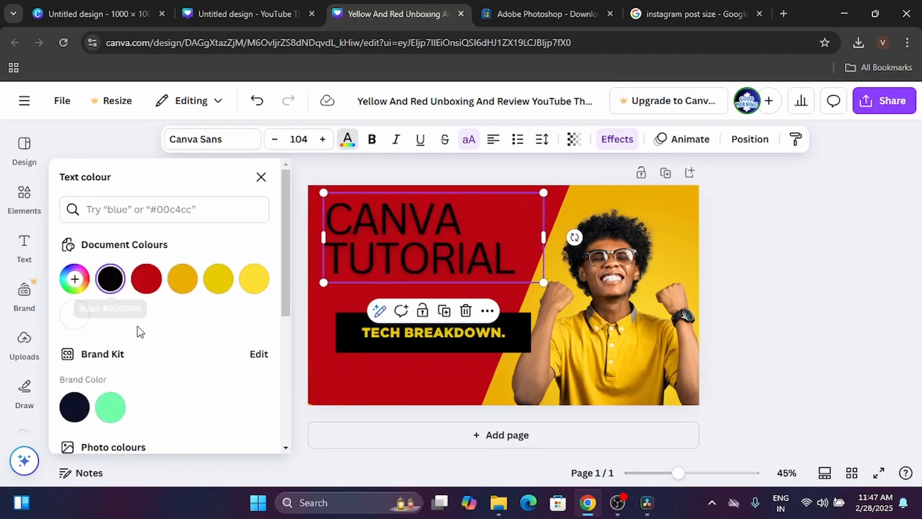
{"action": "left_click", "coordinate": [185, 279]}
{"action": "scroll", "coordinate": [199, 334], "scroll_direction": "down", "scroll_amount": 3}
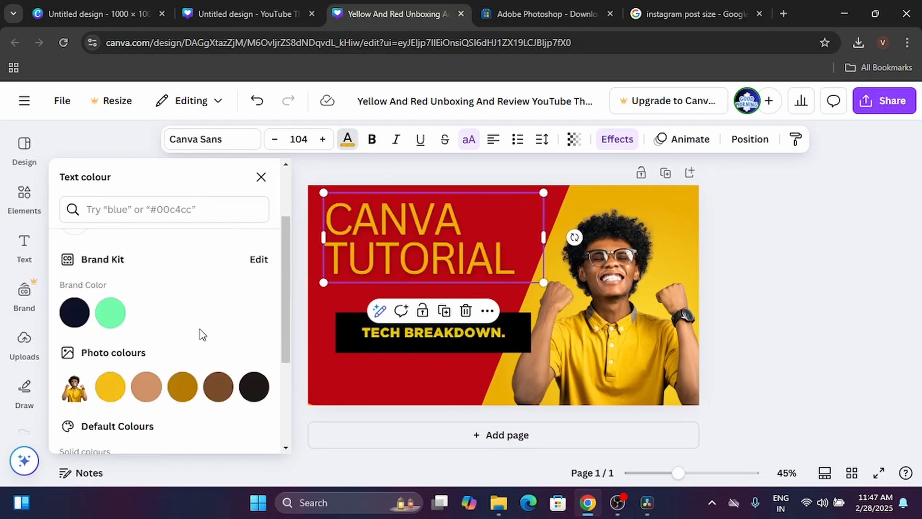
{"action": "left_click", "coordinate": [255, 327]}
Try the default colours purple, red and orange on the heading, and set its text colour to white
{"action": "scroll", "coordinate": [258, 336], "scroll_direction": "down", "scroll_amount": 2}
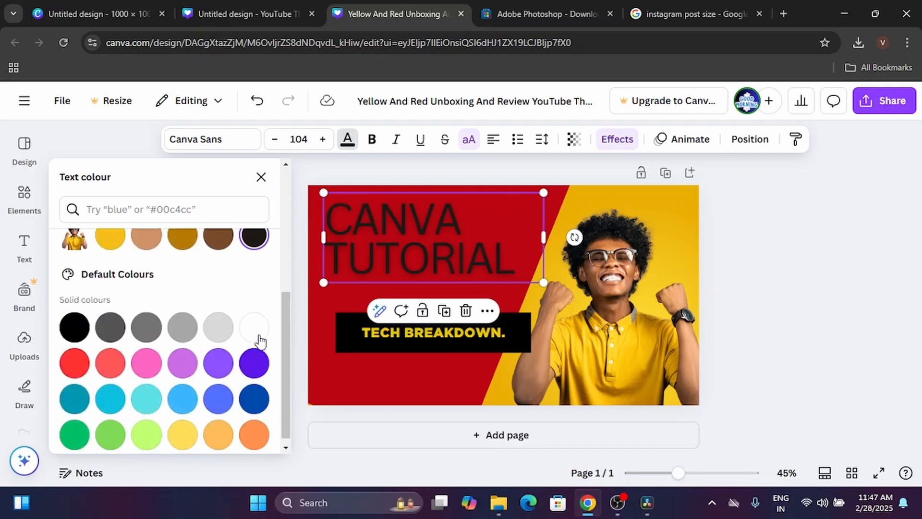
{"action": "left_click", "coordinate": [254, 356]}
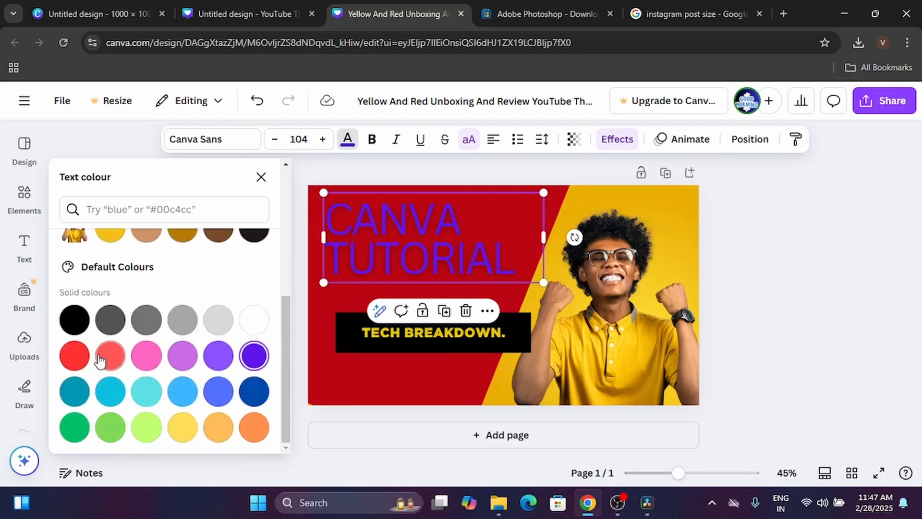
{"action": "left_click", "coordinate": [74, 355]}
{"action": "left_click", "coordinate": [253, 426]}
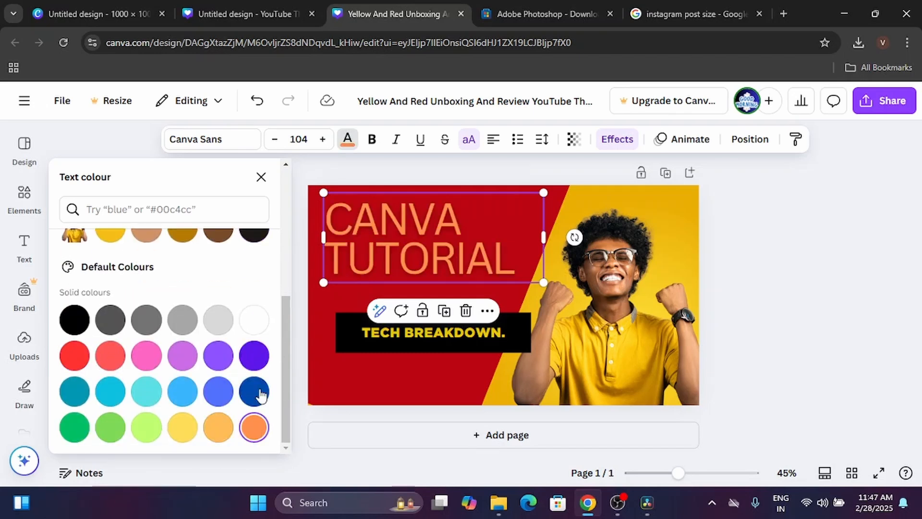
{"action": "left_click", "coordinate": [264, 320]}
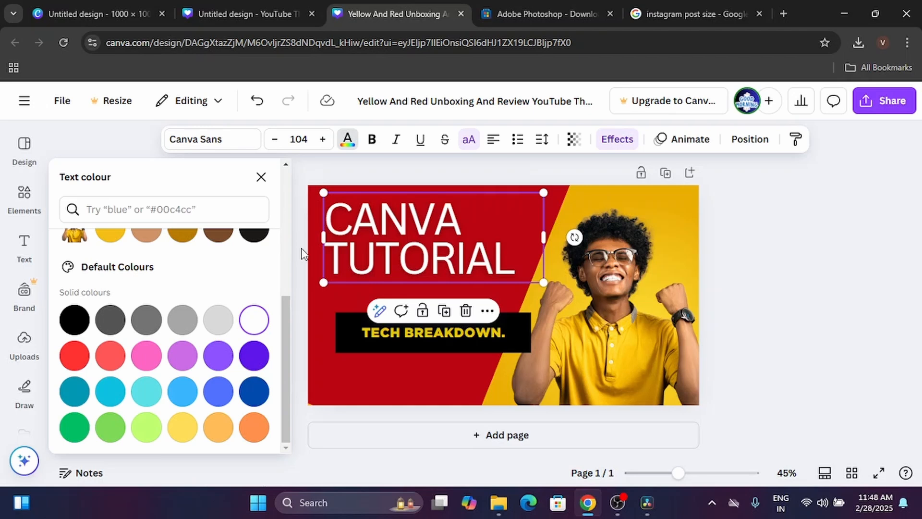
{"action": "left_click", "coordinate": [301, 254]}
Make the "CANVA TUTORIAL" heading bold and italic
{"action": "left_click", "coordinate": [355, 246]}
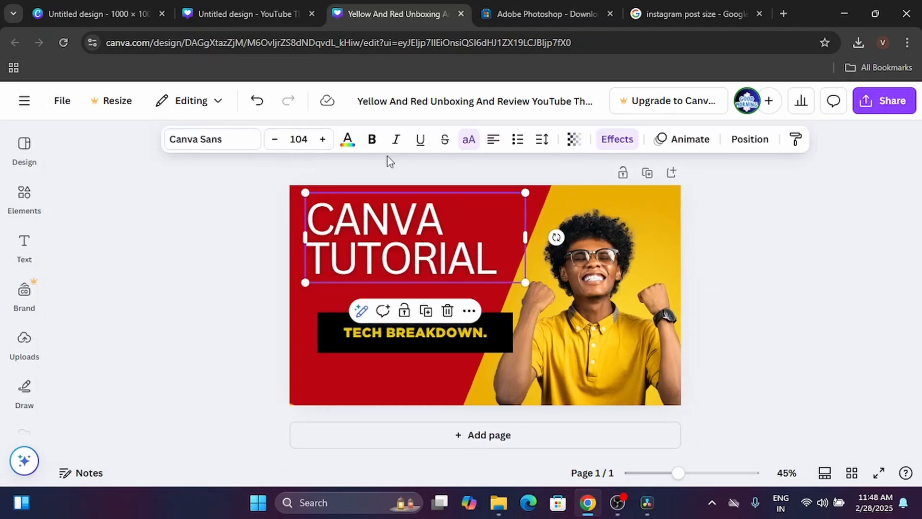
{"action": "left_click", "coordinate": [371, 144]}
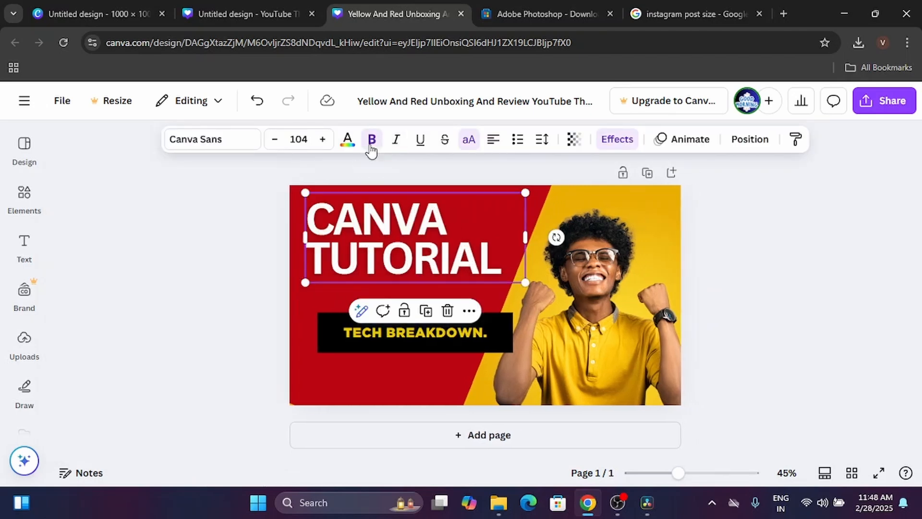
{"action": "left_click", "coordinate": [397, 144]}
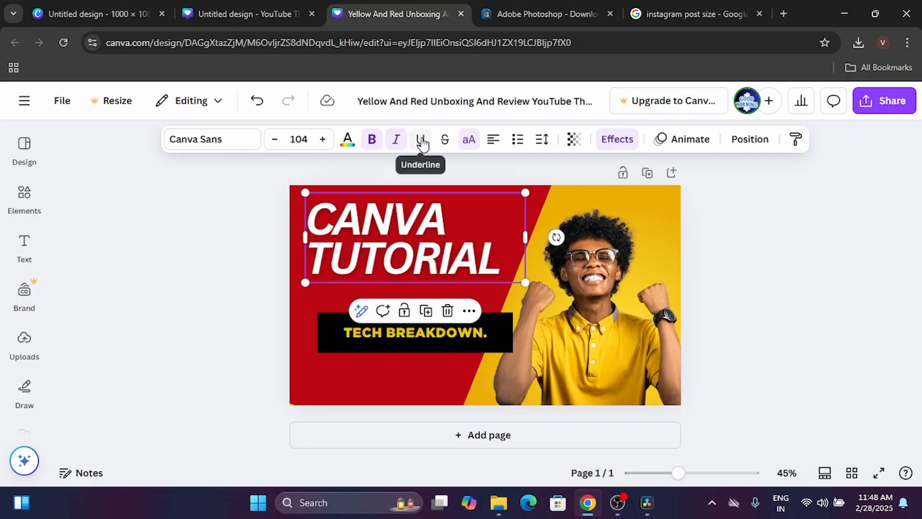
Try underline, strikethrough and lowercase on the heading, restore its plain uppercase form and deselect it
{"action": "left_click", "coordinate": [422, 145]}
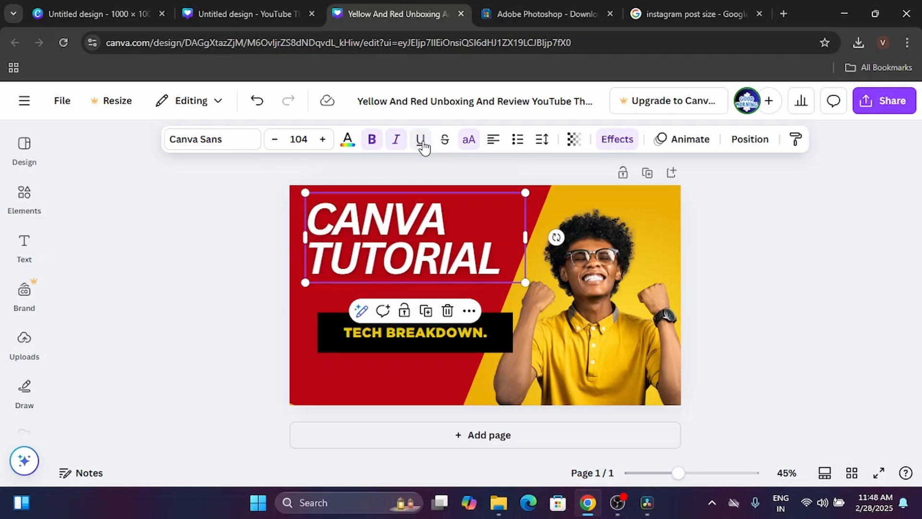
{"action": "left_click", "coordinate": [447, 143]}
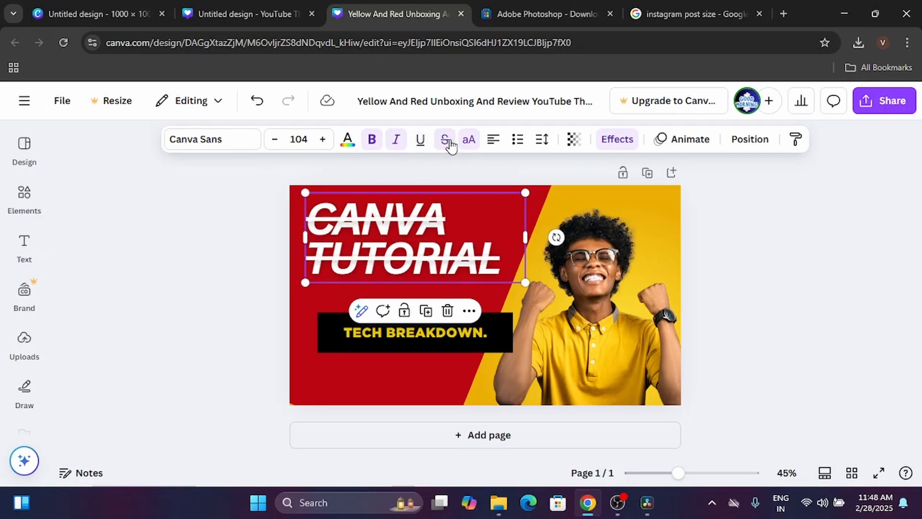
{"action": "left_click", "coordinate": [448, 143]}
{"action": "left_click", "coordinate": [462, 144]}
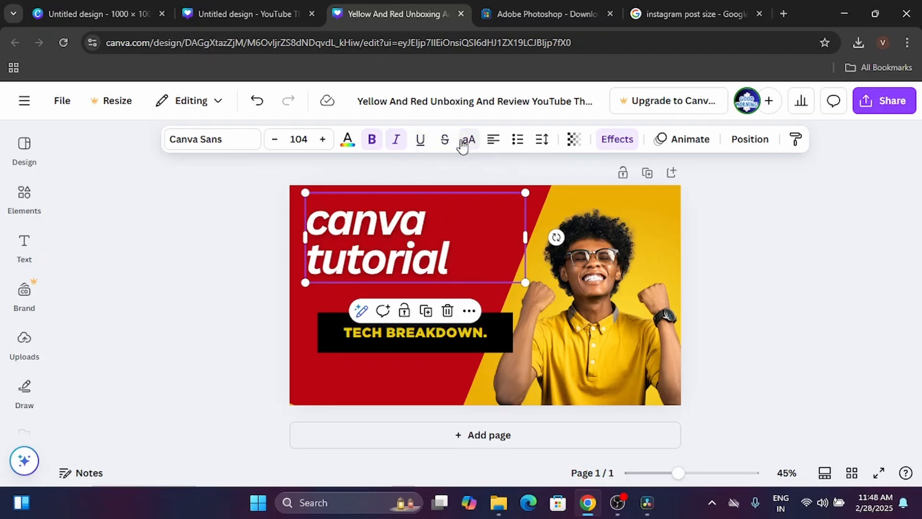
{"action": "left_click", "coordinate": [468, 141]}
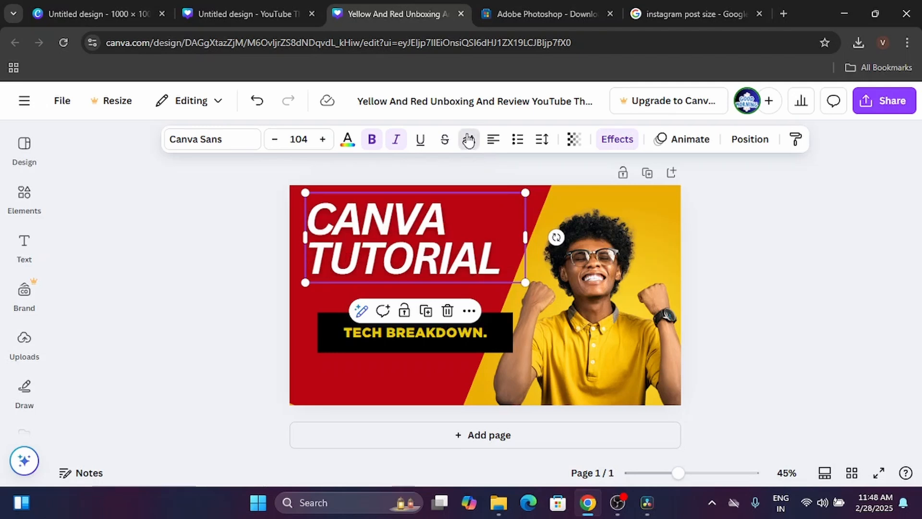
{"action": "left_click", "coordinate": [187, 251]}
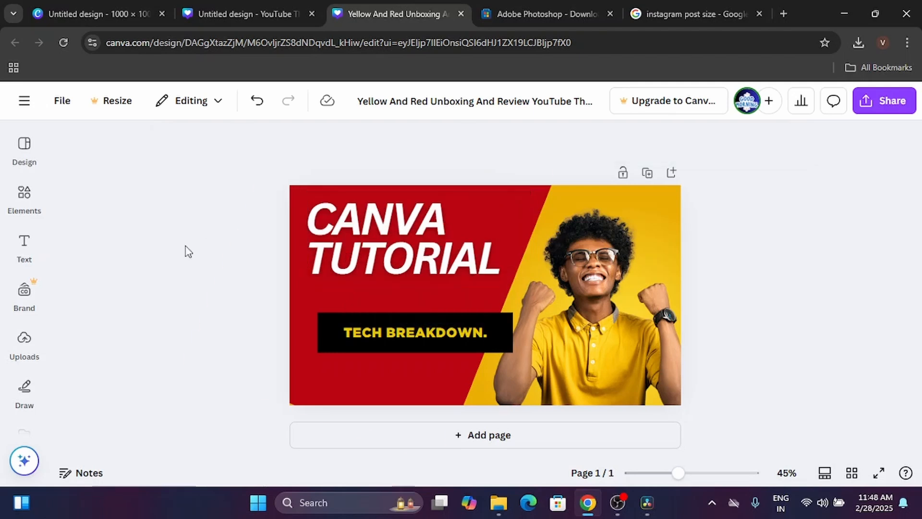
Lower the opacity of the "CANVA TUTORIAL" heading so it is slightly transparent, and deselect it
{"action": "left_click", "coordinate": [397, 223]}
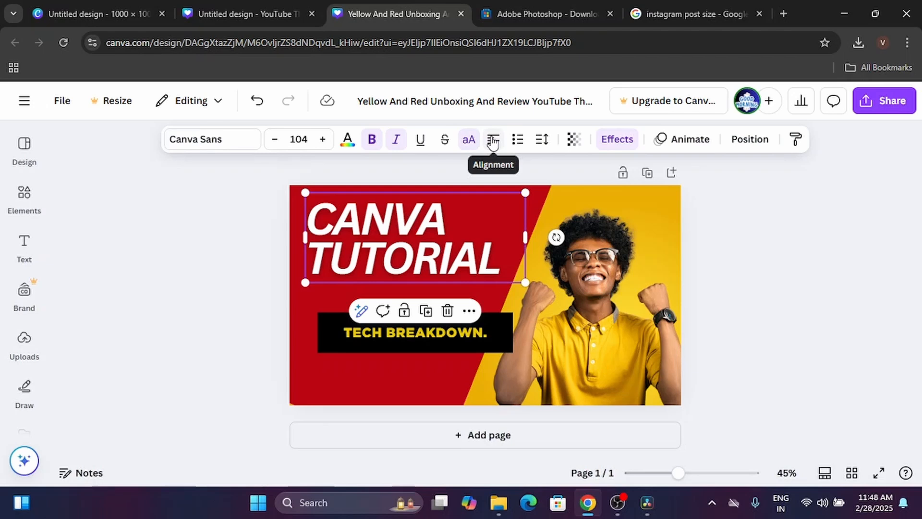
{"action": "left_click", "coordinate": [574, 139]}
{"action": "left_click_drag", "start_coordinate": [602, 197], "coordinate": [584, 193]}
{"action": "left_click", "coordinate": [718, 239]}
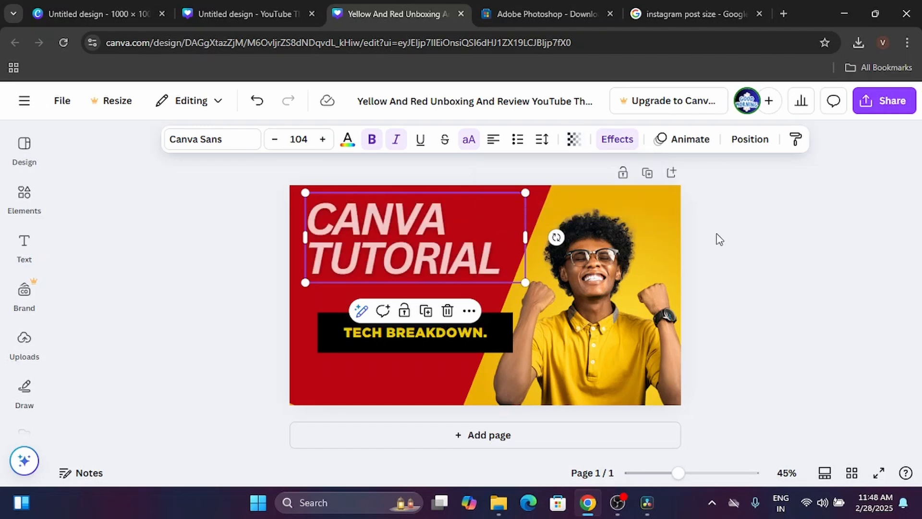
{"action": "left_click", "coordinate": [140, 234]}
Try the Shadow text effect on the heading, and set its effect style to None
{"action": "left_click", "coordinate": [387, 245]}
{"action": "left_click", "coordinate": [625, 142]}
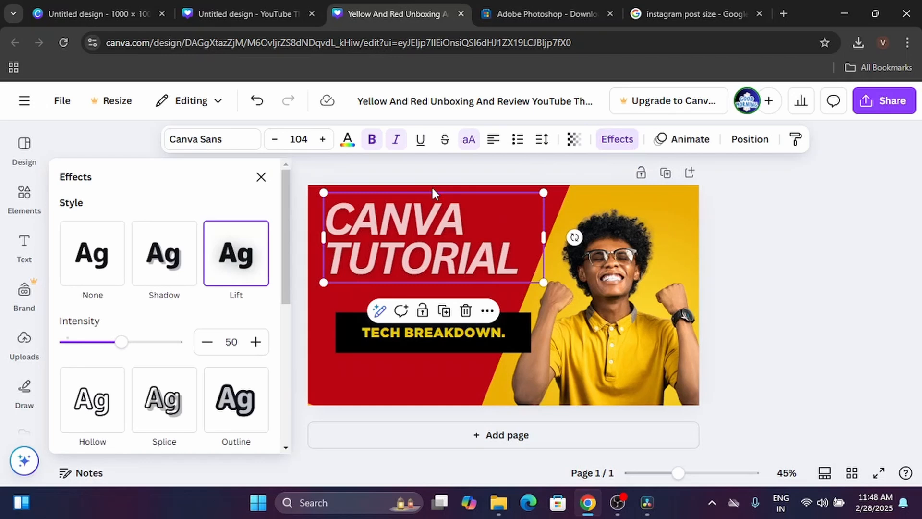
{"action": "left_click", "coordinate": [150, 269]}
{"action": "left_click", "coordinate": [99, 264]}
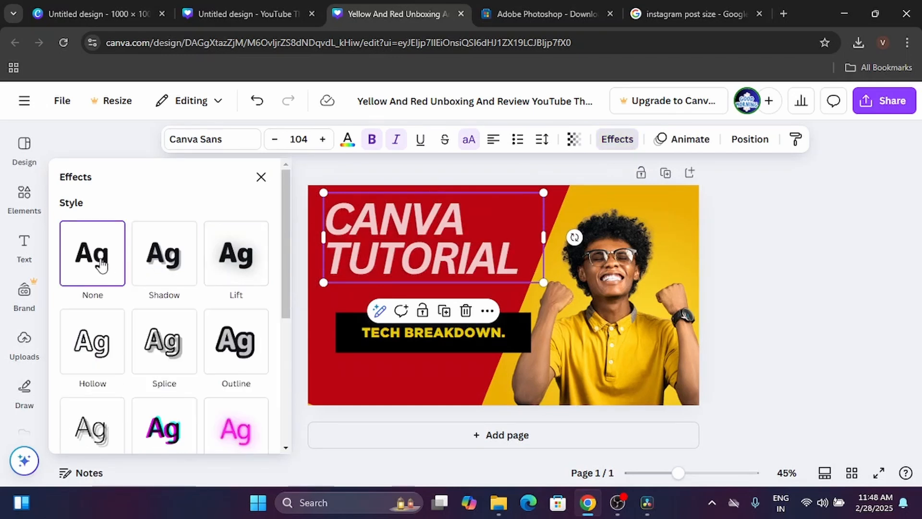
Try the Splice, Outline, Glitch and Neon text effects on the "CANVA TUTORIAL" heading
{"action": "scroll", "coordinate": [99, 264], "scroll_direction": "down", "scroll_amount": 1}
{"action": "left_click", "coordinate": [163, 310]}
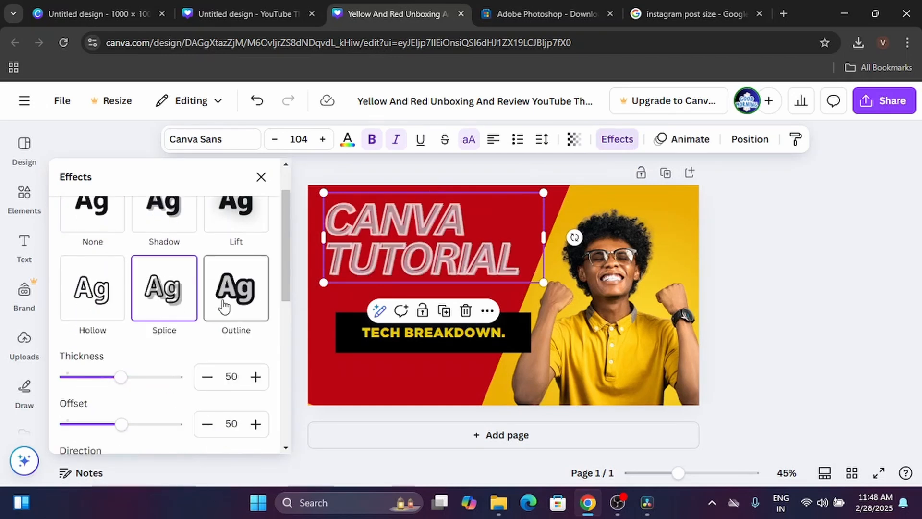
{"action": "left_click", "coordinate": [223, 305]}
{"action": "scroll", "coordinate": [168, 370], "scroll_direction": "down", "scroll_amount": 1}
{"action": "left_click", "coordinate": [168, 370]}
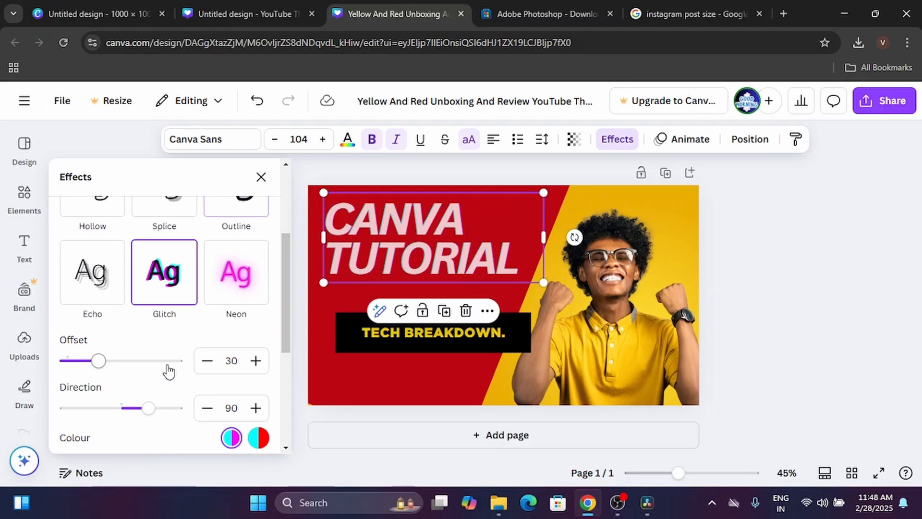
{"action": "left_click", "coordinate": [236, 277]}
{"action": "scroll", "coordinate": [239, 275], "scroll_direction": "up", "scroll_amount": 1}
{"action": "scroll", "coordinate": [239, 275], "scroll_direction": "up", "scroll_amount": 2}
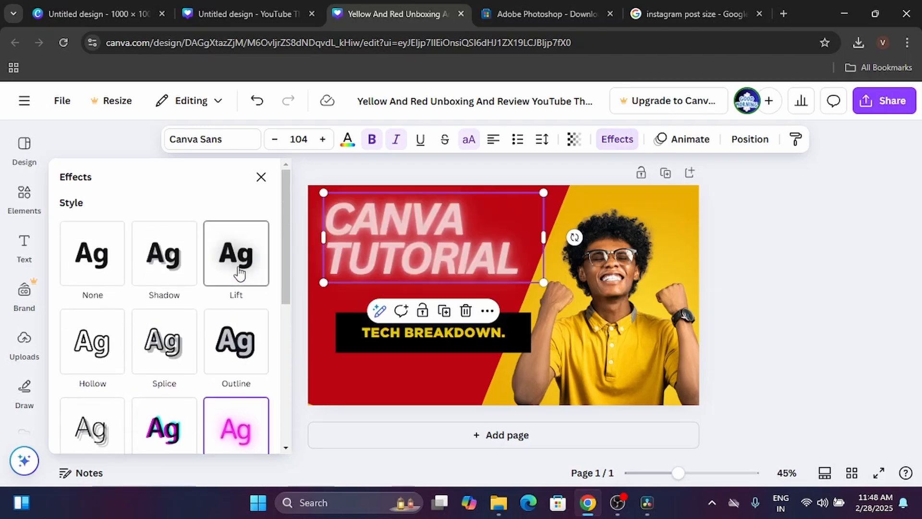
Apply the Lift text effect to the "CANVA TUTORIAL" heading and deselect it
{"action": "left_click", "coordinate": [238, 270]}
{"action": "left_click", "coordinate": [807, 234]}
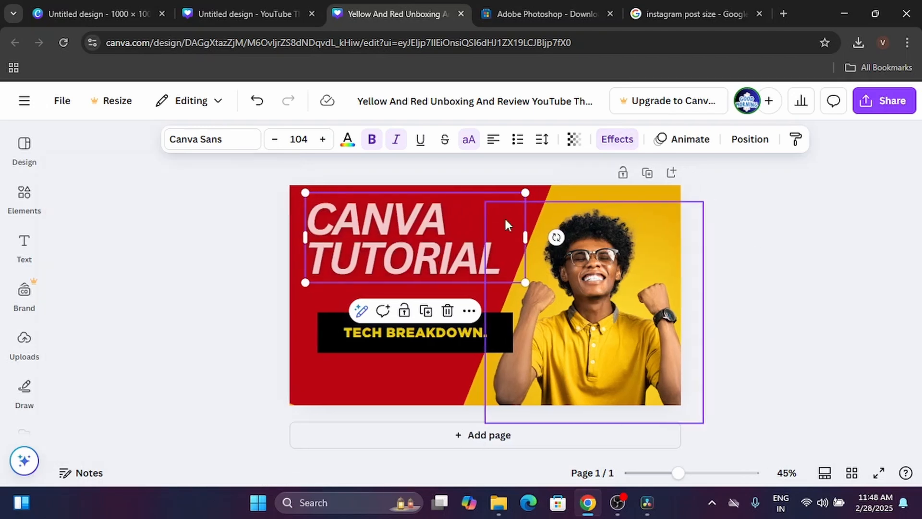
{"action": "left_click", "coordinate": [417, 220]}
{"action": "left_click", "coordinate": [726, 271]}
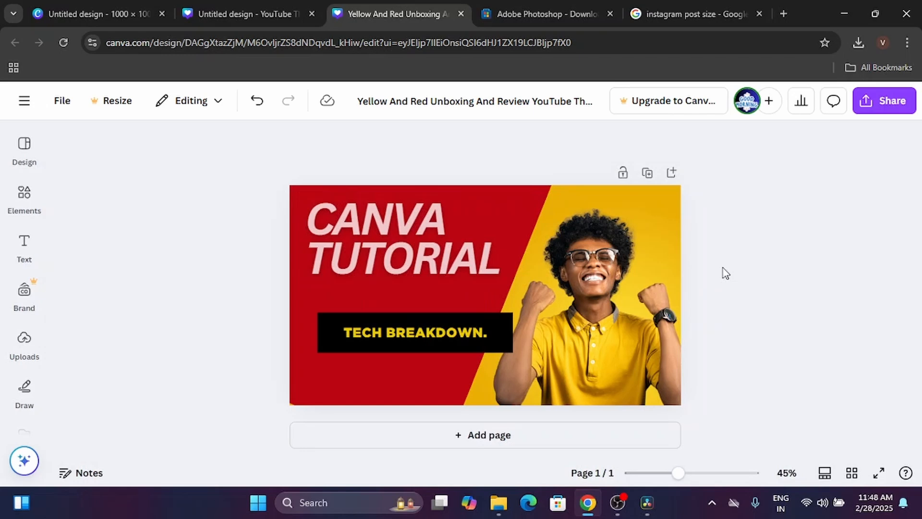
Preview the suggested text animations on the heading, including Typewriter and Block, and close the animation options
{"action": "left_click", "coordinate": [355, 238]}
{"action": "left_click", "coordinate": [698, 147]}
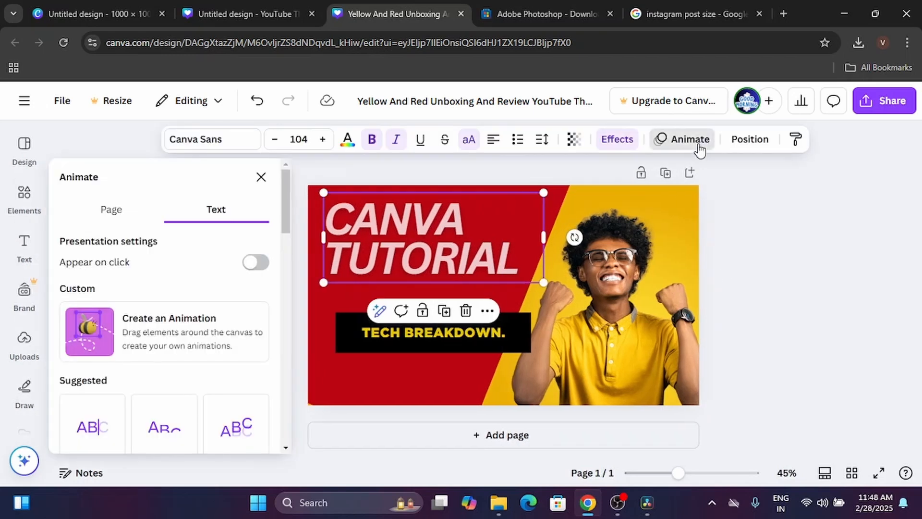
{"action": "scroll", "coordinate": [80, 385], "scroll_direction": "down", "scroll_amount": 3}
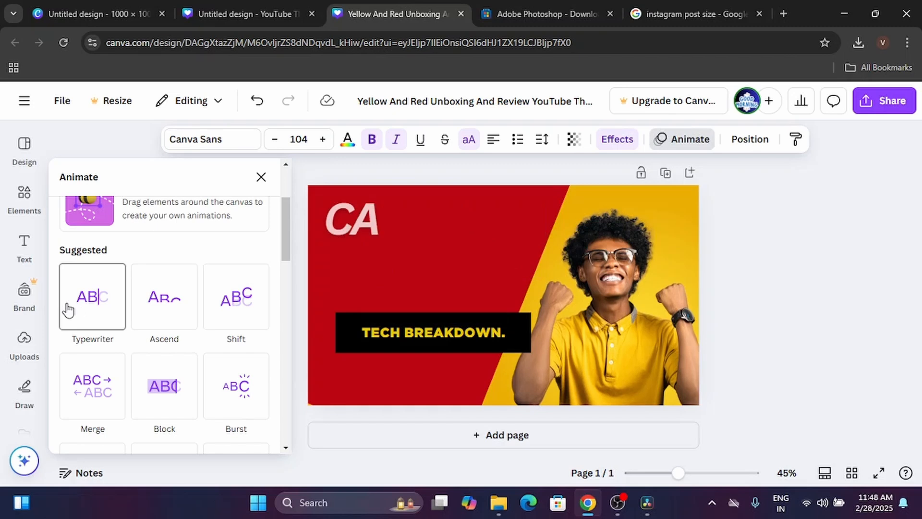
{"action": "left_click", "coordinate": [164, 384]}
{"action": "left_click", "coordinate": [787, 304]}
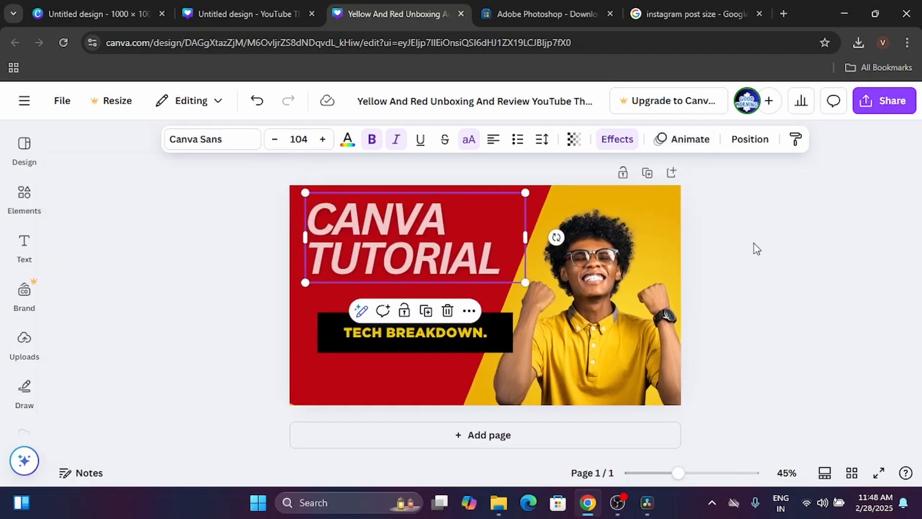
Move the heading so it overlaps the man's photo, and deselect it
{"action": "left_click", "coordinate": [735, 144]}
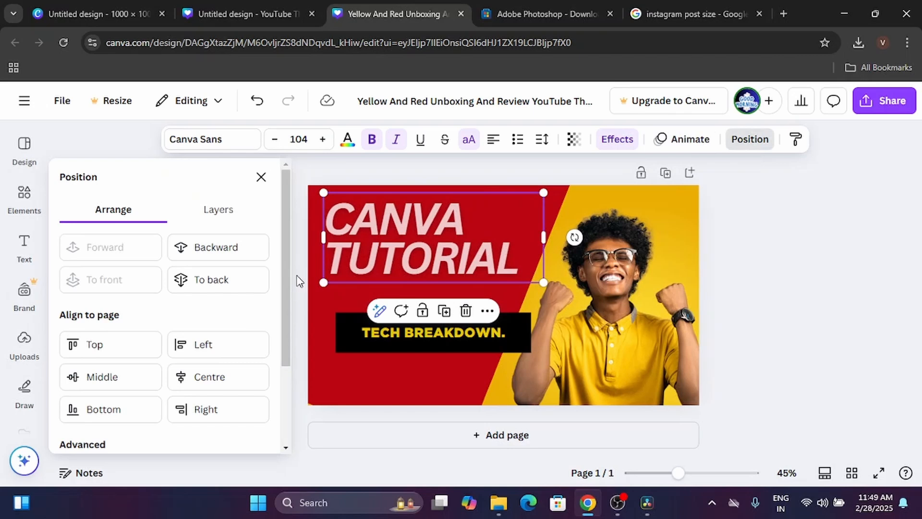
{"action": "left_click_drag", "start_coordinate": [370, 247], "coordinate": [568, 301]}
{"action": "left_click", "coordinate": [763, 345]}
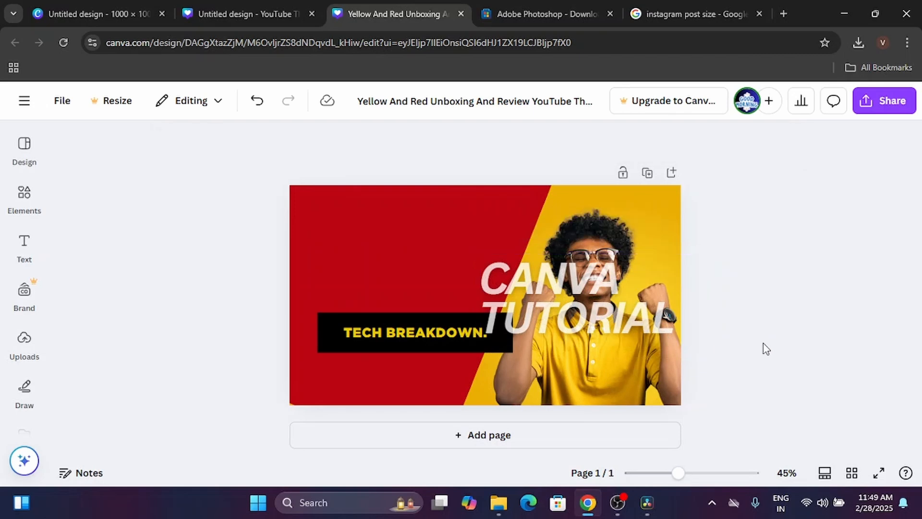
Send the heading one layer backward, shift it to overlap the black bar, and bring it forward again
{"action": "left_click", "coordinate": [582, 321]}
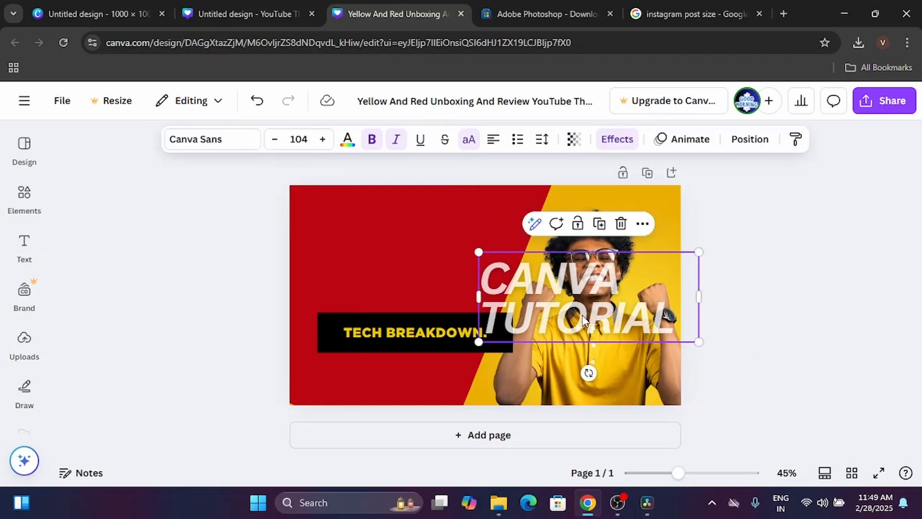
{"action": "left_click", "coordinate": [750, 139]}
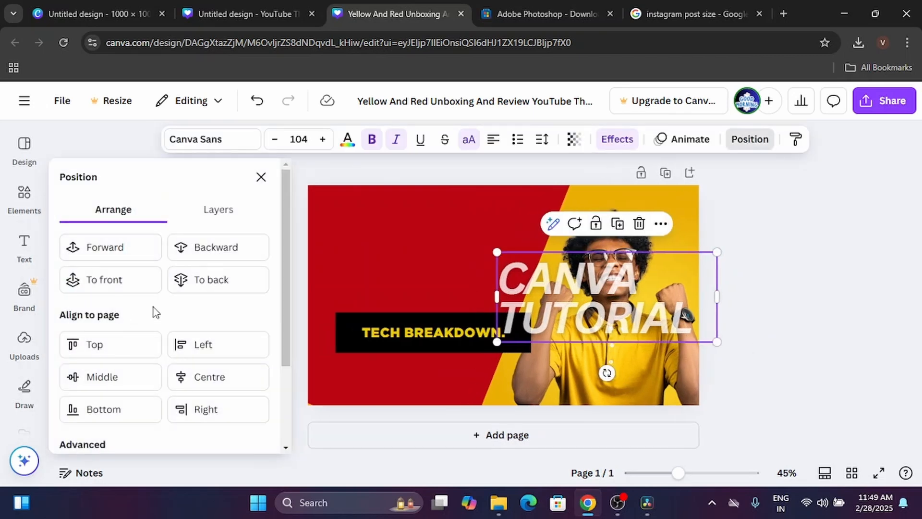
{"action": "left_click", "coordinate": [227, 250]}
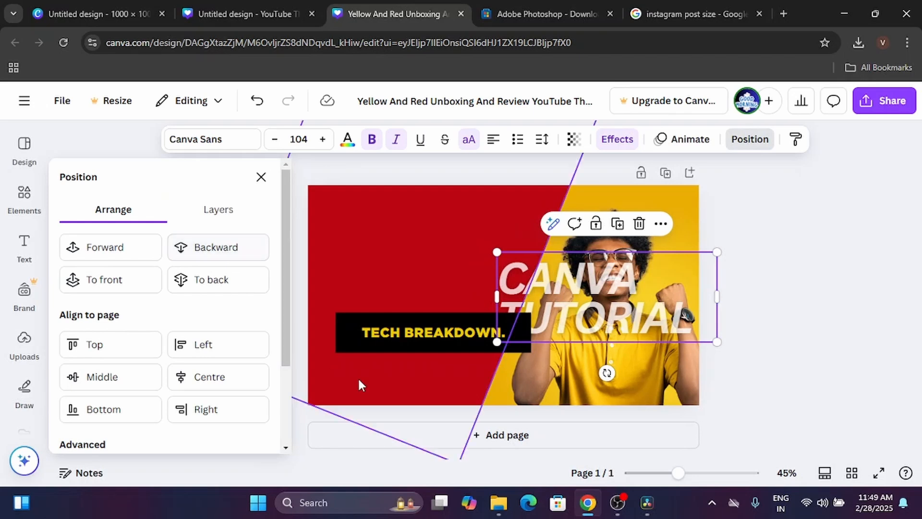
{"action": "left_click_drag", "start_coordinate": [565, 301], "coordinate": [513, 327]}
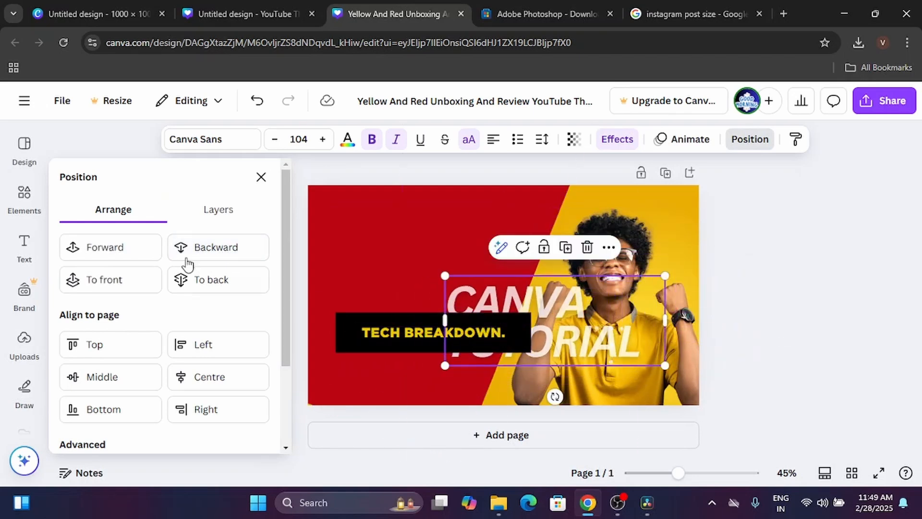
{"action": "left_click", "coordinate": [128, 246]}
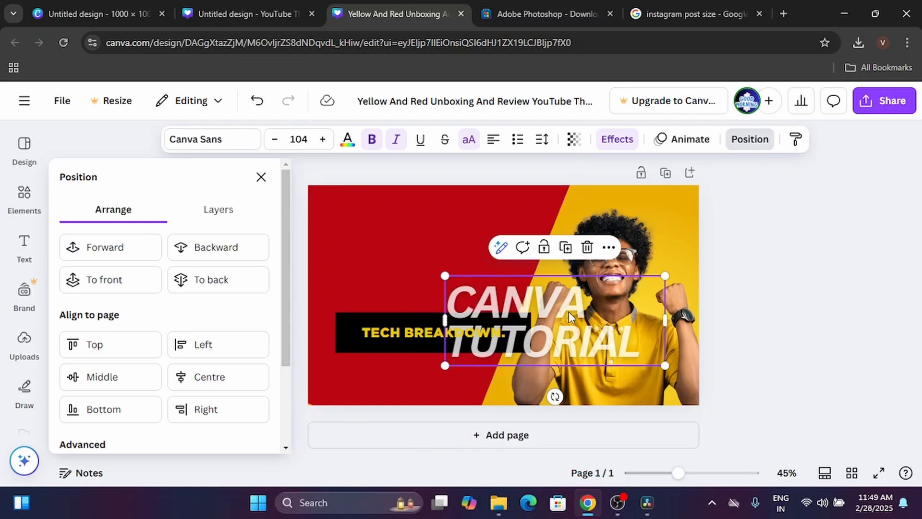
Move the heading onto the black "TECH BREAKDOWN." bar and alternate its layer order, leaving it one layer backward
{"action": "left_click_drag", "start_coordinate": [569, 316], "coordinate": [479, 328]}
{"action": "left_click", "coordinate": [410, 224]}
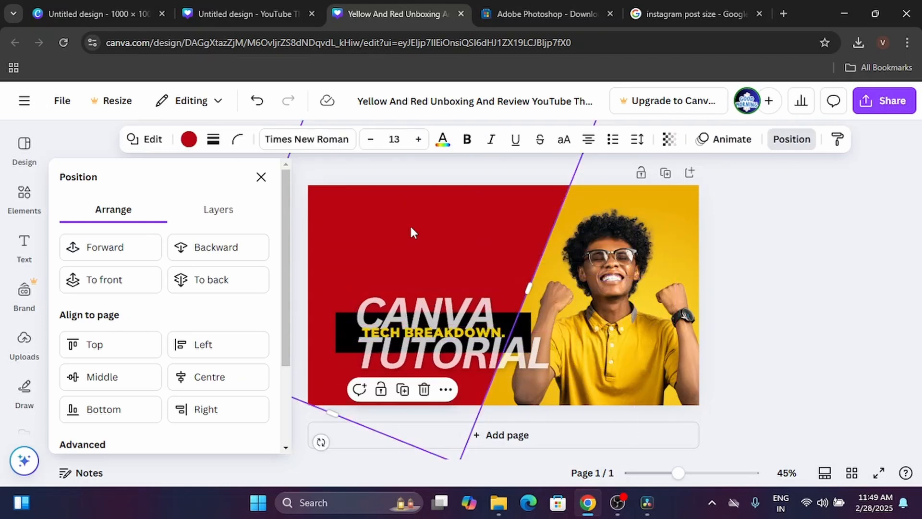
{"action": "left_click", "coordinate": [403, 325]}
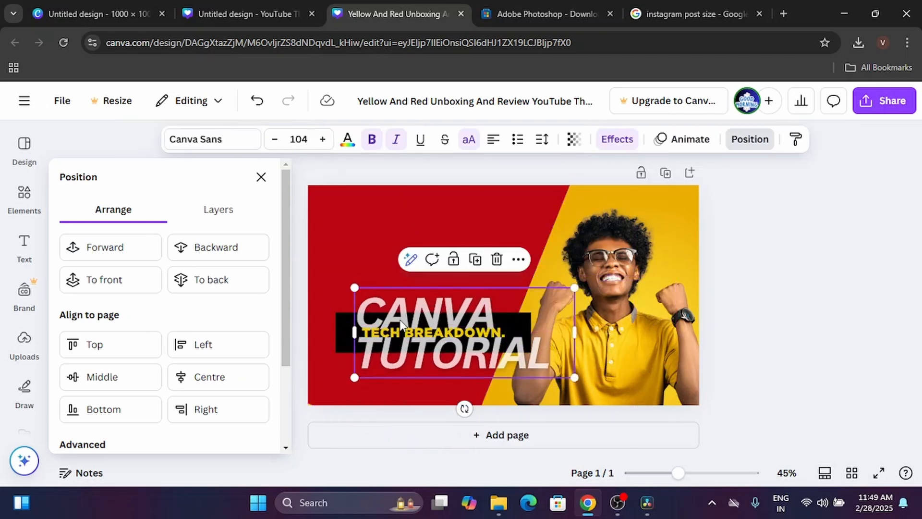
{"action": "left_click", "coordinate": [206, 252]}
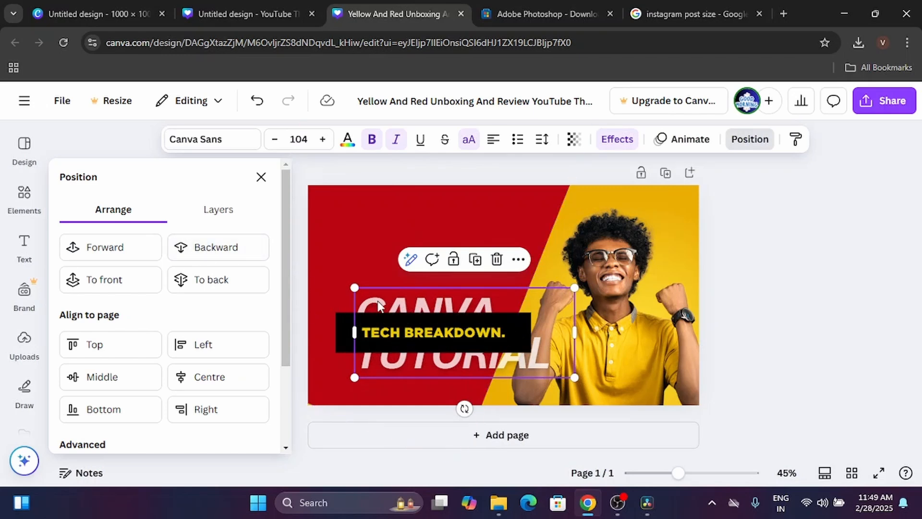
{"action": "left_click_drag", "start_coordinate": [377, 307], "coordinate": [366, 308]}
{"action": "left_click", "coordinate": [126, 247]}
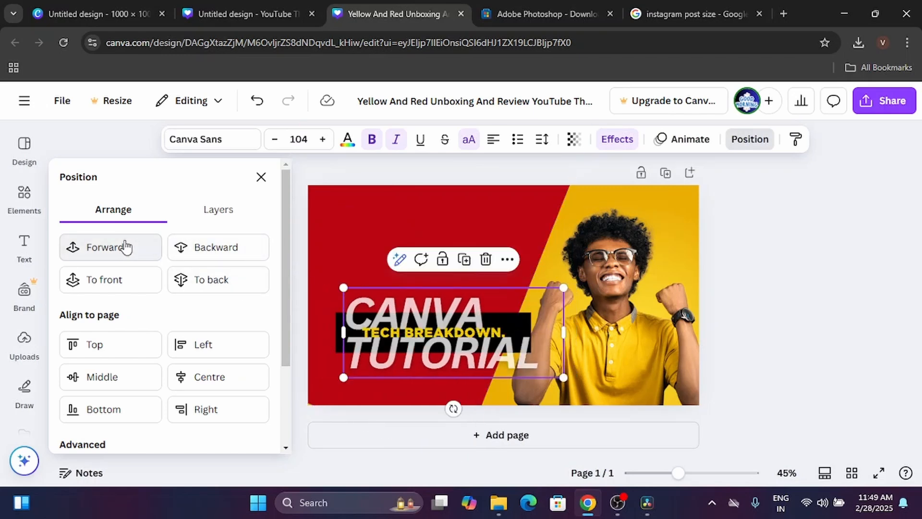
{"action": "left_click", "coordinate": [212, 255]}
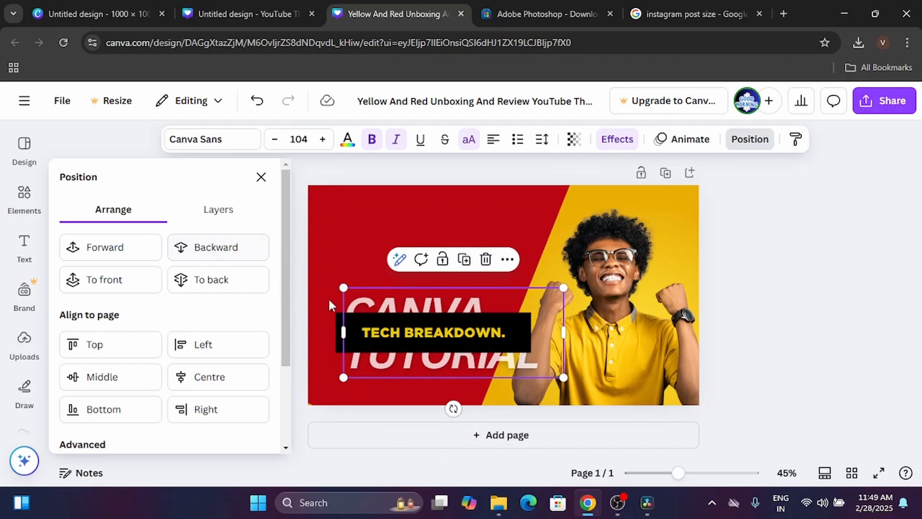
Move the heading back to the upper-left part of the thumbnail, above the black bar
{"action": "left_click_drag", "start_coordinate": [367, 303], "coordinate": [347, 217]}
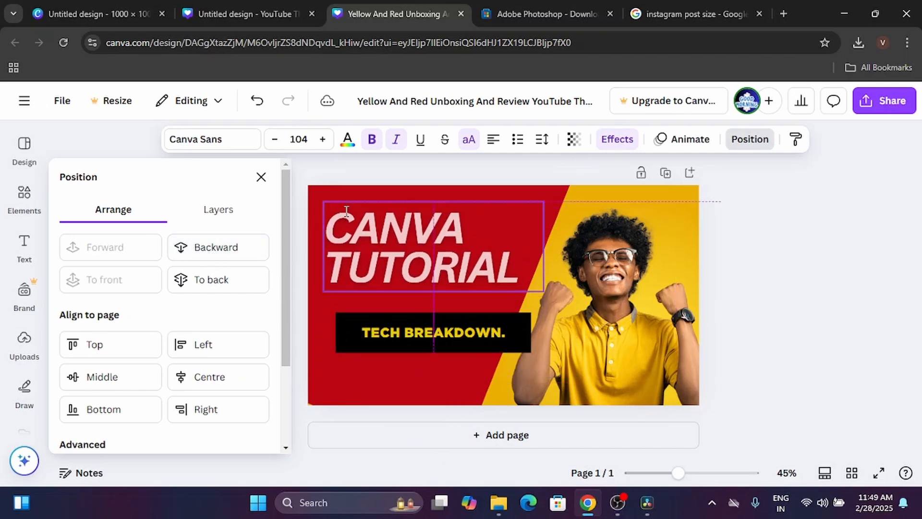
{"action": "left_click", "coordinate": [753, 233]}
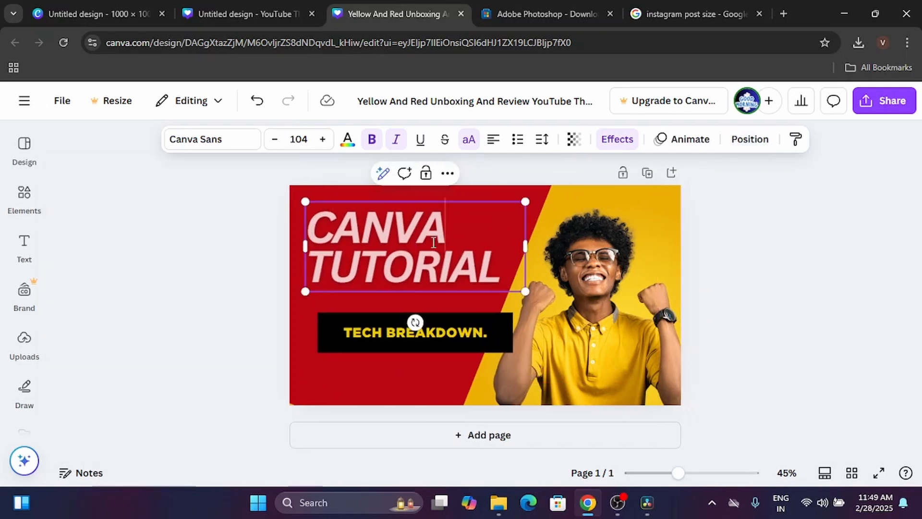
{"action": "left_click", "coordinate": [753, 279]}
{"action": "left_click", "coordinate": [426, 267]}
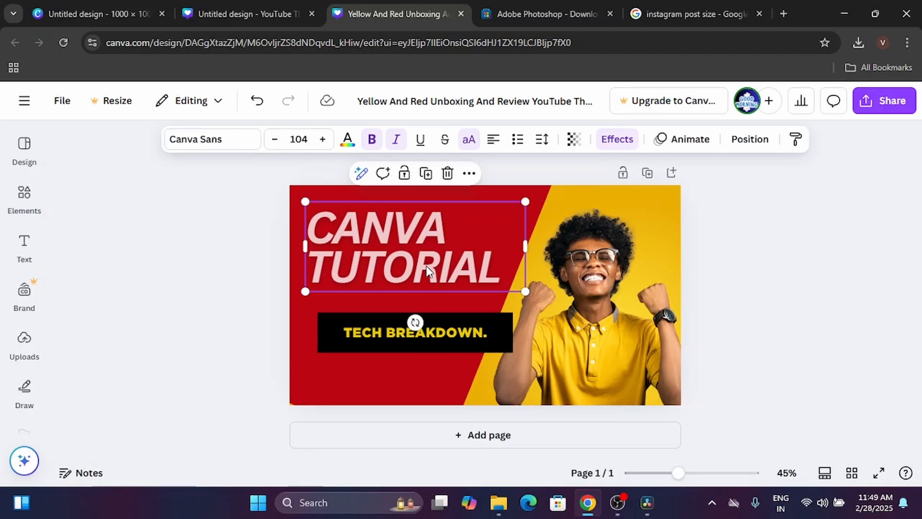
Delete the "TECH BREAKDOWN." text and the black bar behind it
{"action": "left_click", "coordinate": [467, 344]}
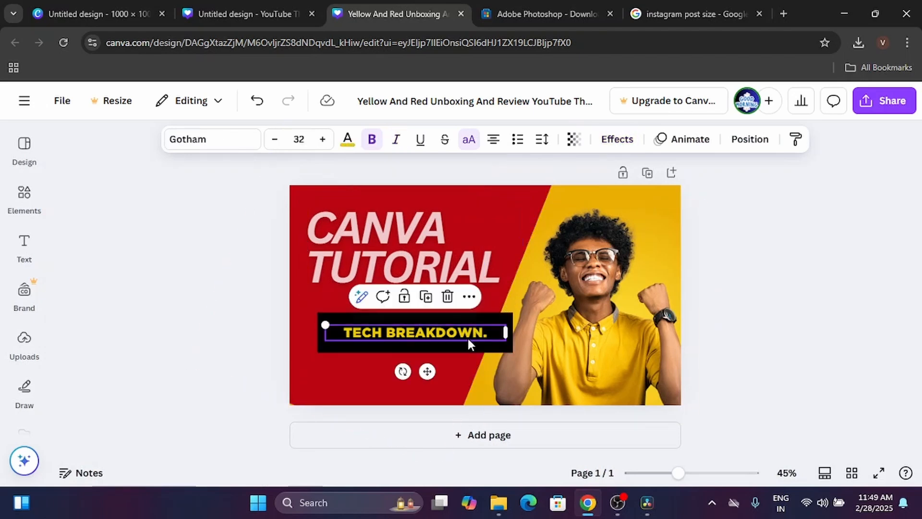
{"action": "left_click", "coordinate": [448, 296]}
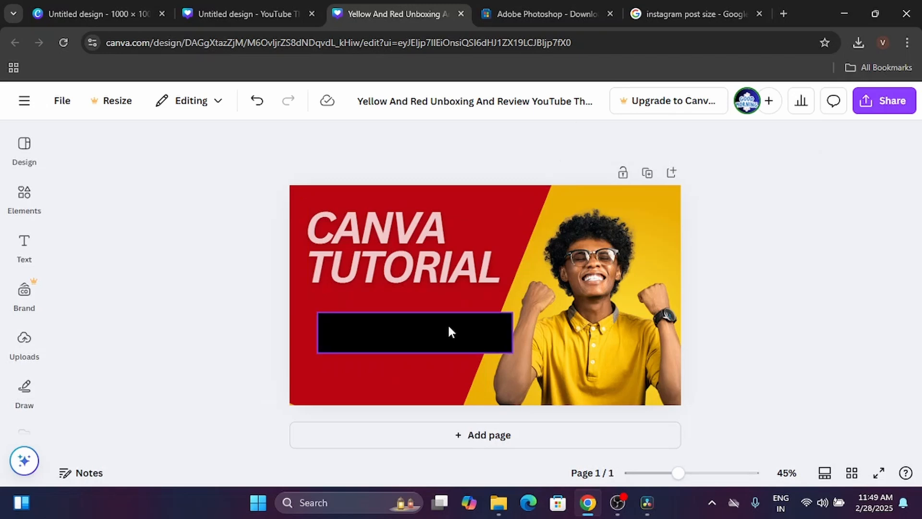
{"action": "left_click", "coordinate": [447, 331]}
{"action": "left_click", "coordinate": [437, 284]}
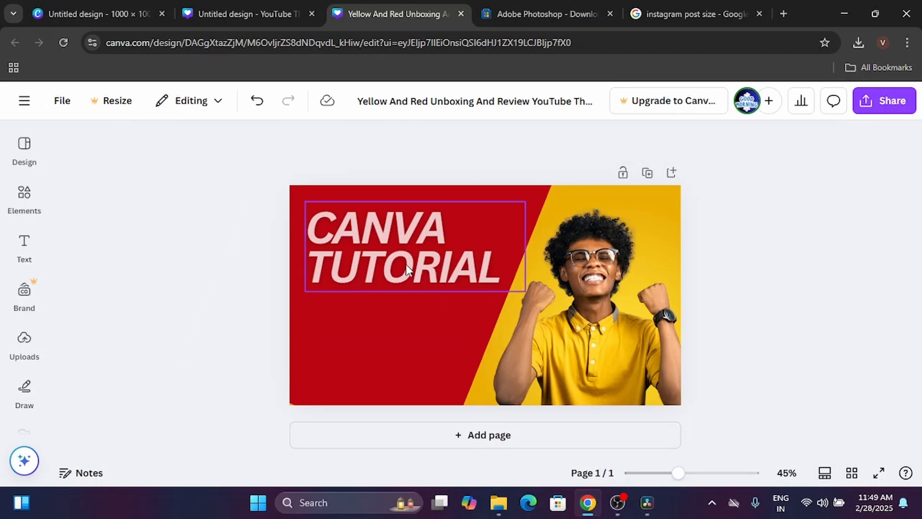
Move the heading slightly left, enlarge it a little from its lower-right corner, and deselect it
{"action": "left_click_drag", "start_coordinate": [405, 267], "coordinate": [393, 267]}
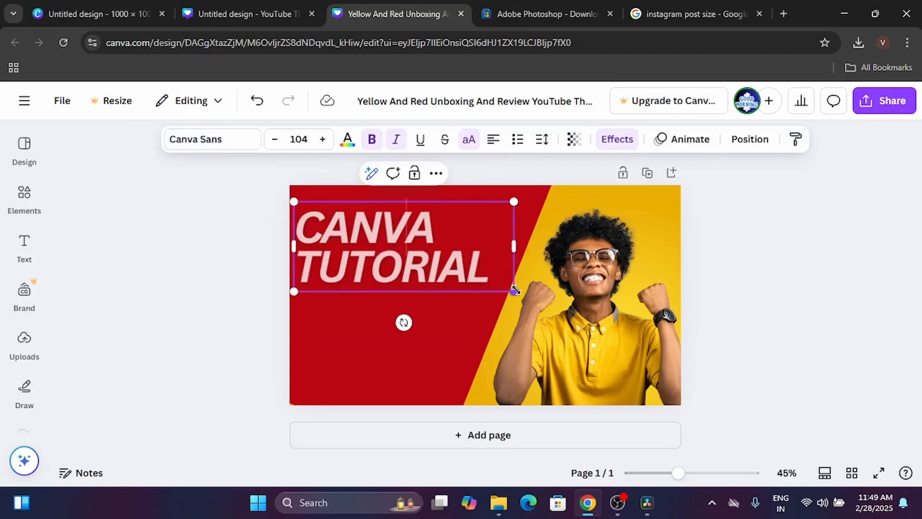
{"action": "left_click_drag", "start_coordinate": [515, 292], "coordinate": [556, 330]}
{"action": "left_click", "coordinate": [754, 292]}
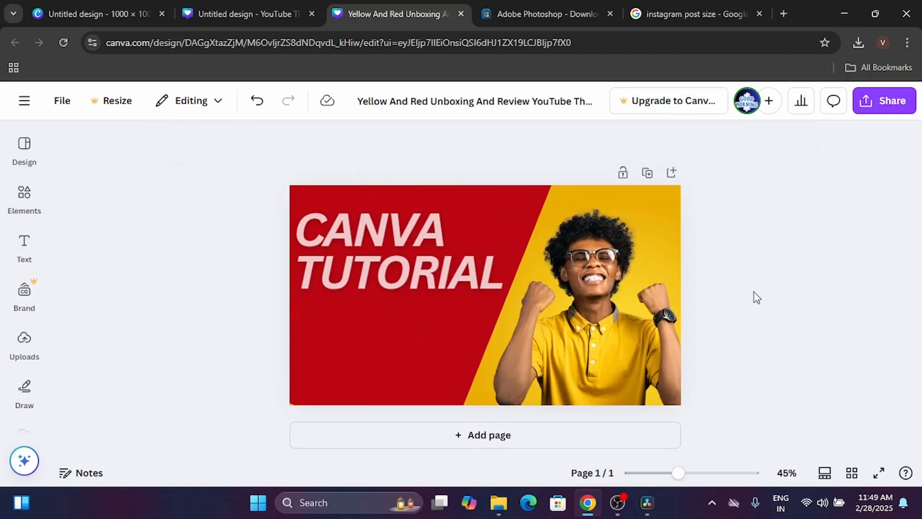
{"action": "left_click", "coordinate": [564, 303]}
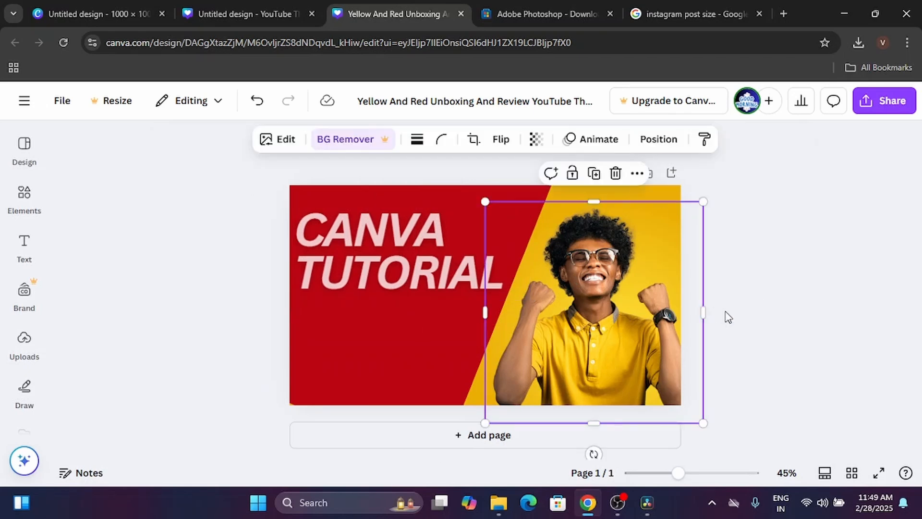
{"action": "left_click", "coordinate": [793, 315]}
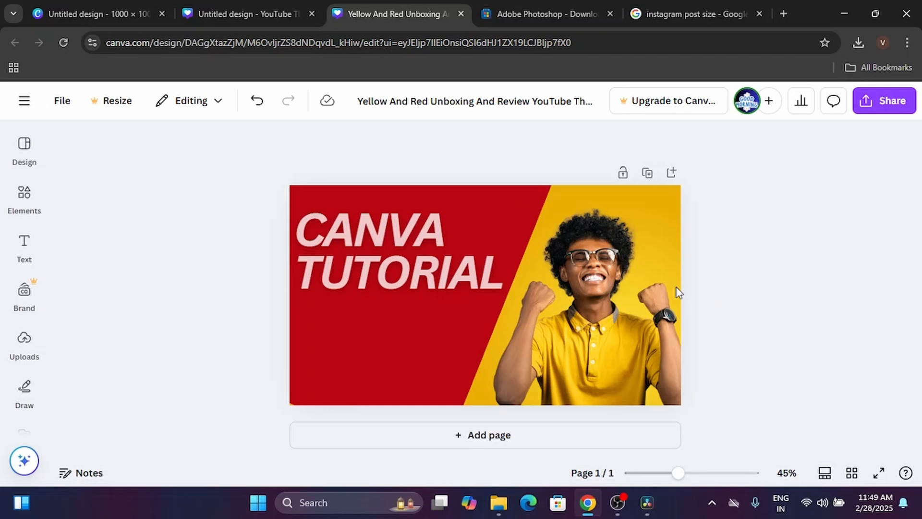
{"action": "left_click", "coordinate": [597, 264]}
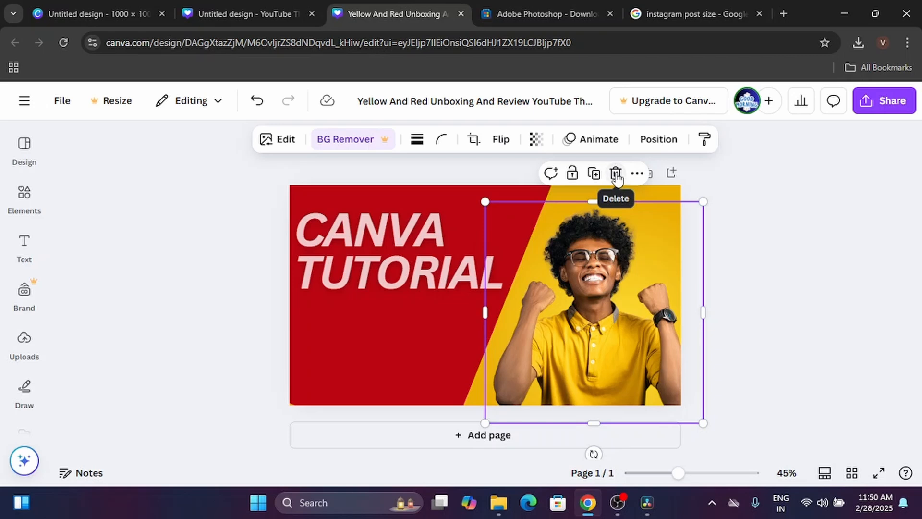
{"action": "left_click", "coordinate": [782, 289]}
{"action": "left_click", "coordinate": [611, 298]}
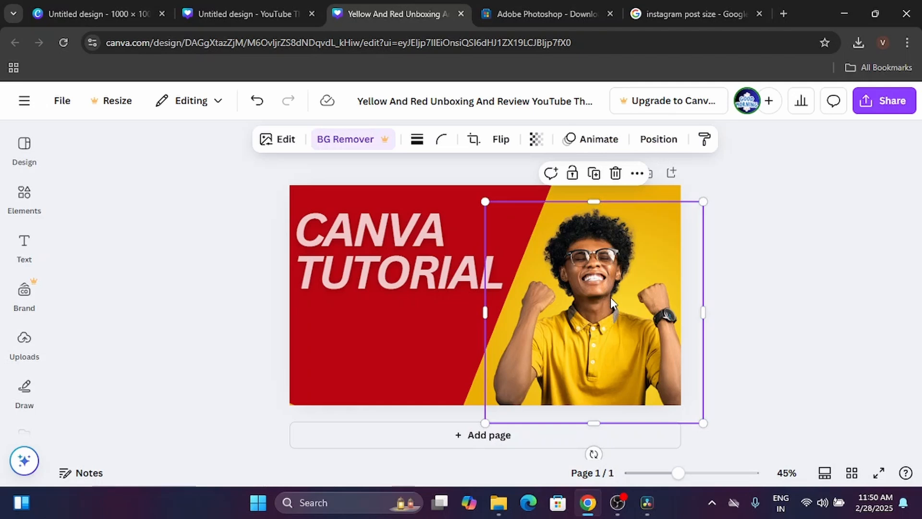
{"action": "left_click", "coordinate": [437, 261]}
Try duplicating the man's photo with the copy placed over the heading, delete the copy and select the original
{"action": "left_click", "coordinate": [579, 295]}
{"action": "left_click", "coordinate": [595, 174]}
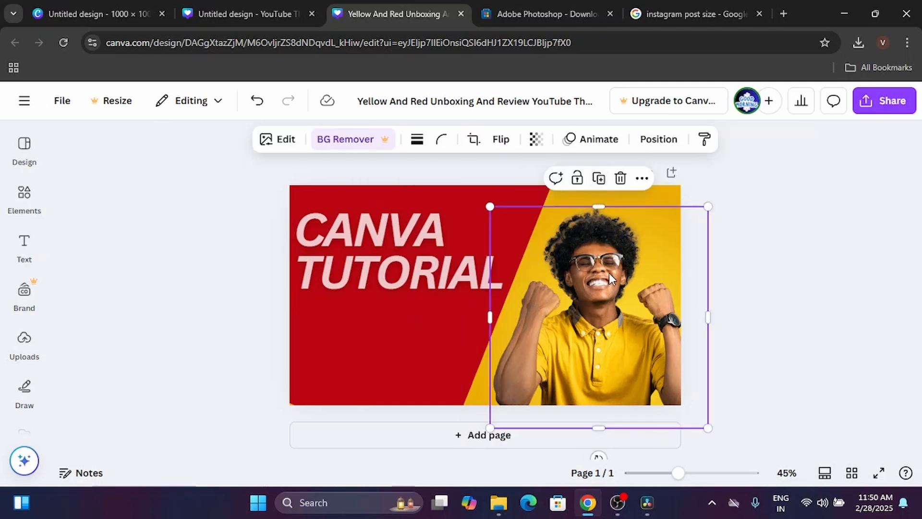
{"action": "left_click_drag", "start_coordinate": [609, 278], "coordinate": [484, 279]}
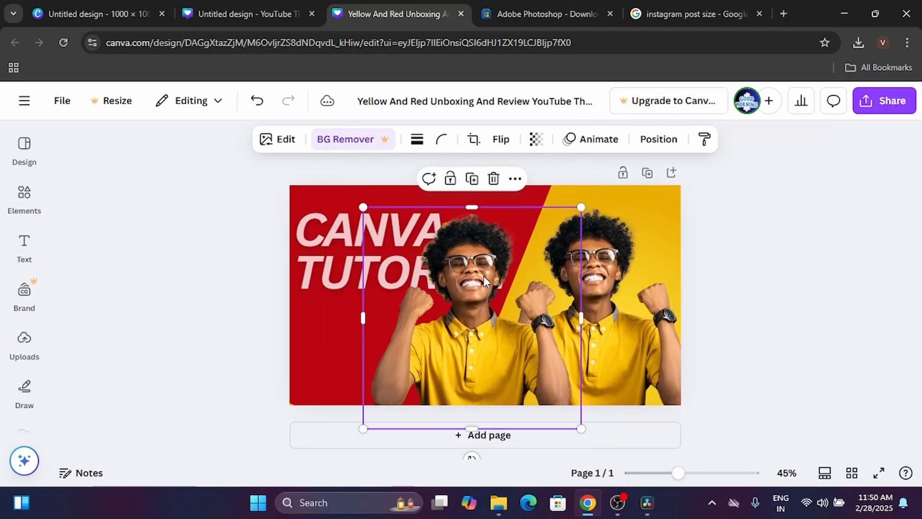
{"action": "key", "text": "Delete"}
{"action": "left_click", "coordinate": [648, 283]}
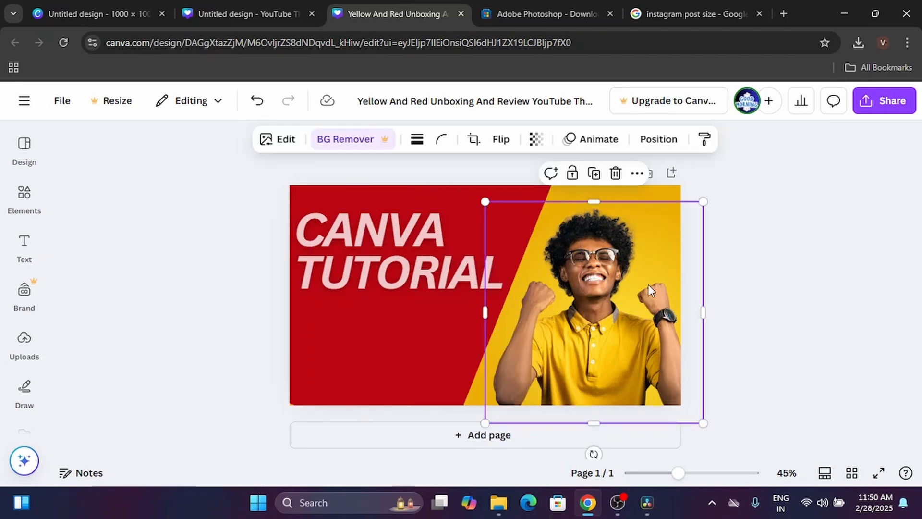
Select the "CANVA TUTORIAL" heading and lock it in place
{"action": "left_click", "coordinate": [400, 243]}
{"action": "left_click", "coordinate": [792, 298]}
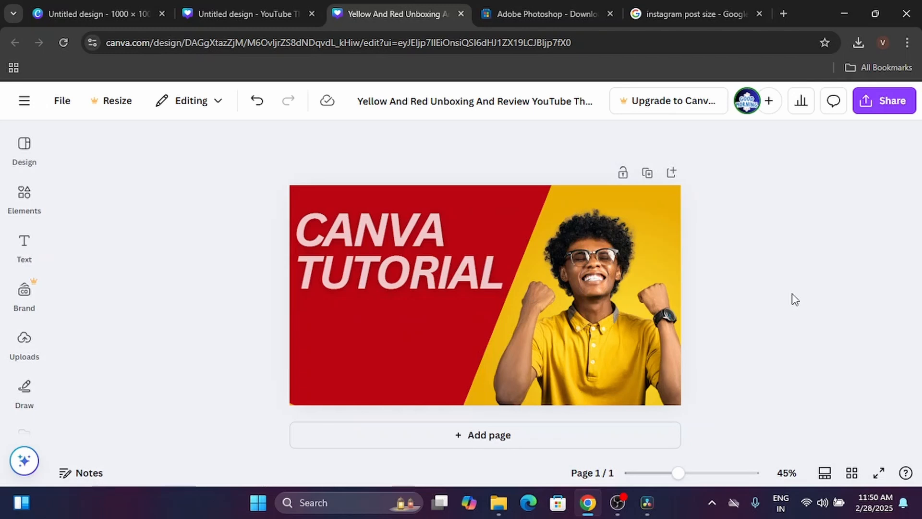
{"action": "left_click", "coordinate": [412, 257]}
{"action": "left_click", "coordinate": [404, 175]}
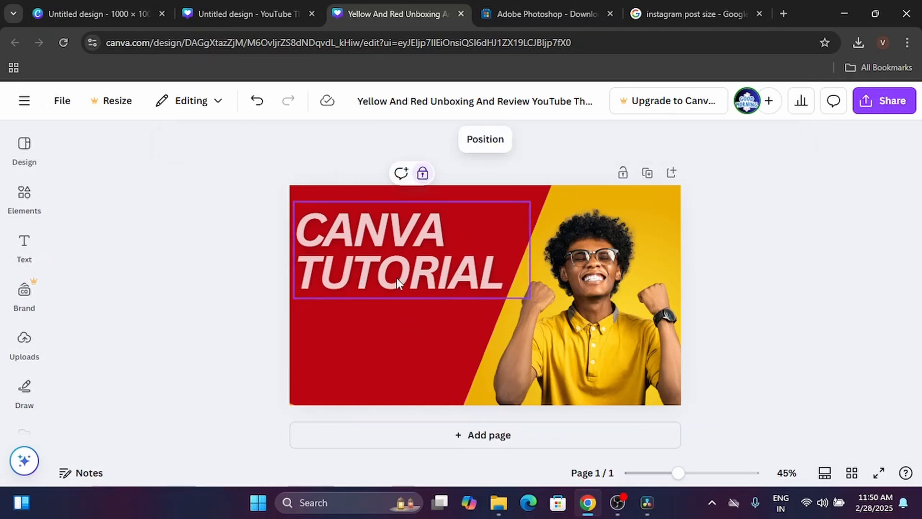
Delete the photo of the man in the yellow shirt from the thumbnail
{"action": "left_click", "coordinate": [609, 318]}
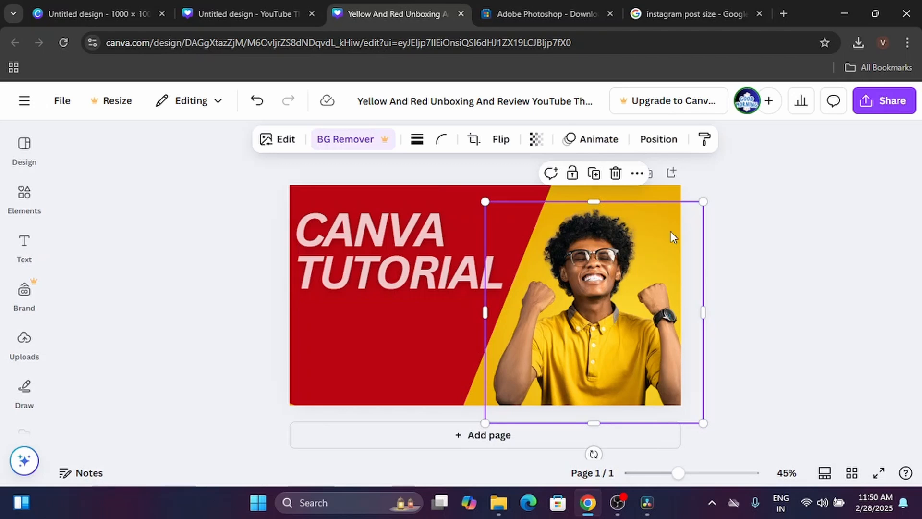
{"action": "left_click", "coordinate": [808, 291]}
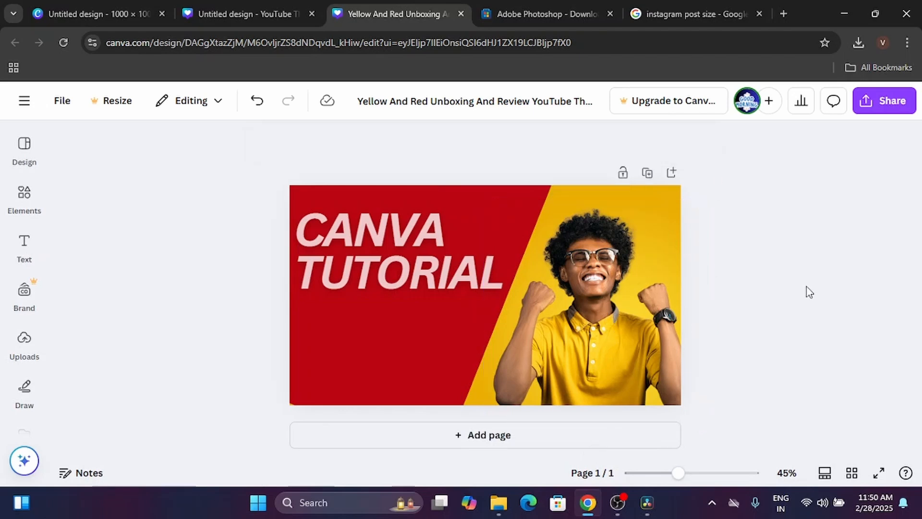
{"action": "left_click", "coordinate": [604, 277]}
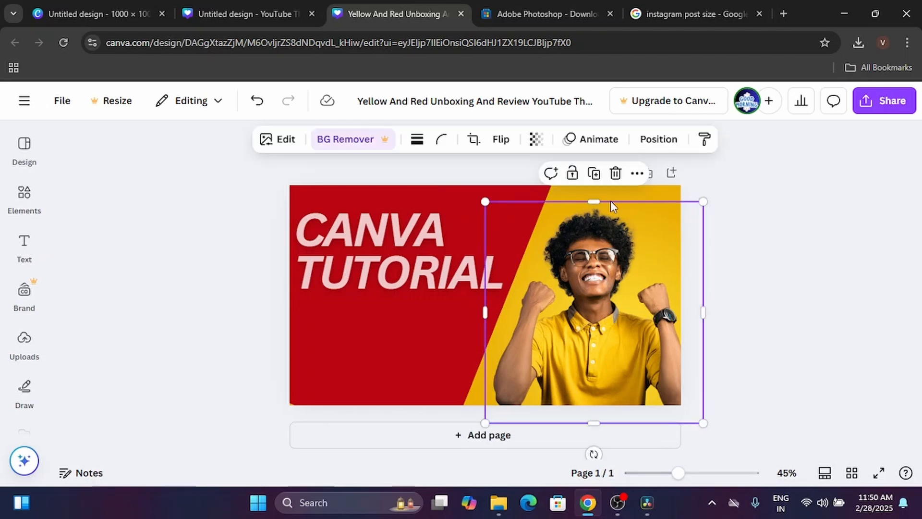
{"action": "left_click", "coordinate": [614, 174]}
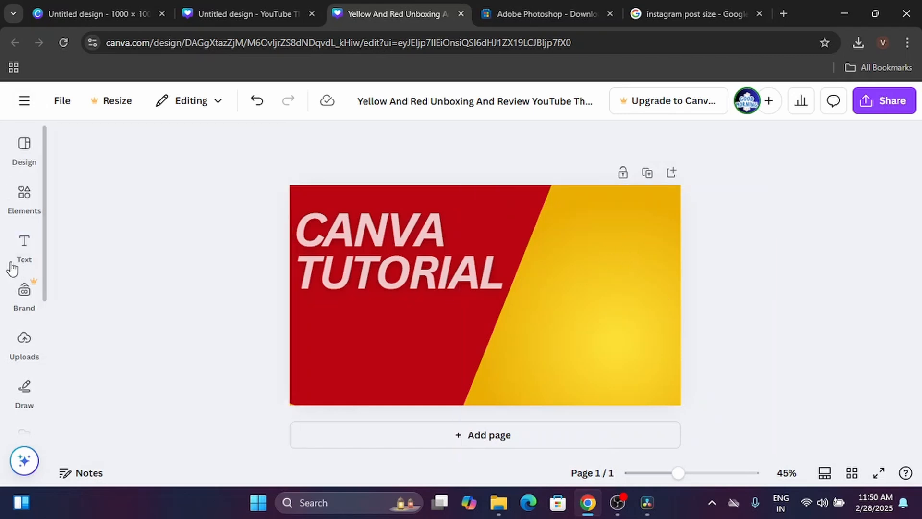
Open the uploads library and try to upload the PNG "how to write resume summary tamil" from the Downloads folder
{"action": "mouse_move", "coordinate": [23, 272]}
{"action": "scroll", "coordinate": [24, 285], "scroll_direction": "down", "scroll_amount": 1}
{"action": "mouse_move", "coordinate": [22, 305]}
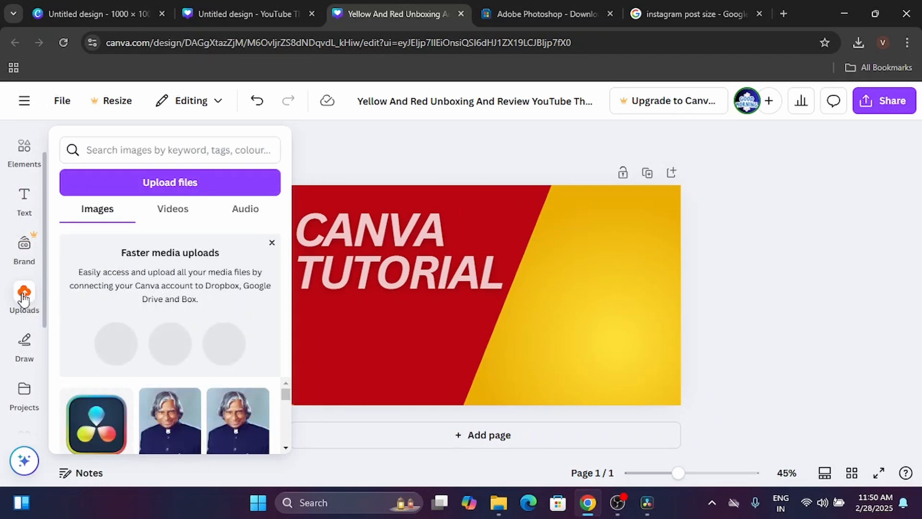
{"action": "left_click", "coordinate": [23, 297]}
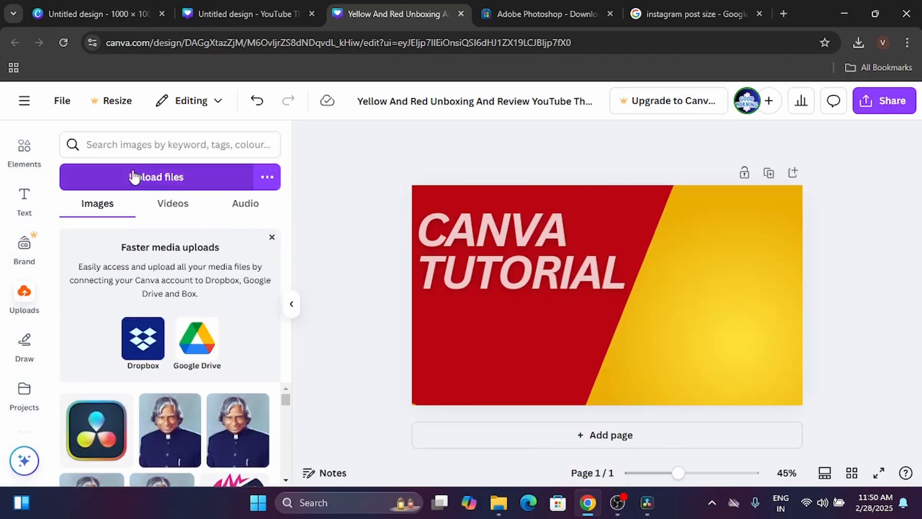
{"action": "left_click", "coordinate": [168, 178]}
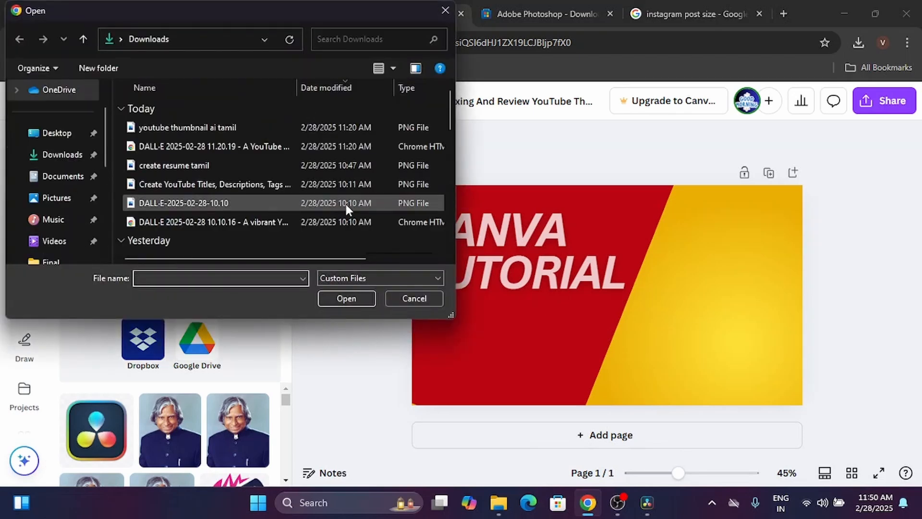
{"action": "scroll", "coordinate": [346, 203], "scroll_direction": "down", "scroll_amount": 3}
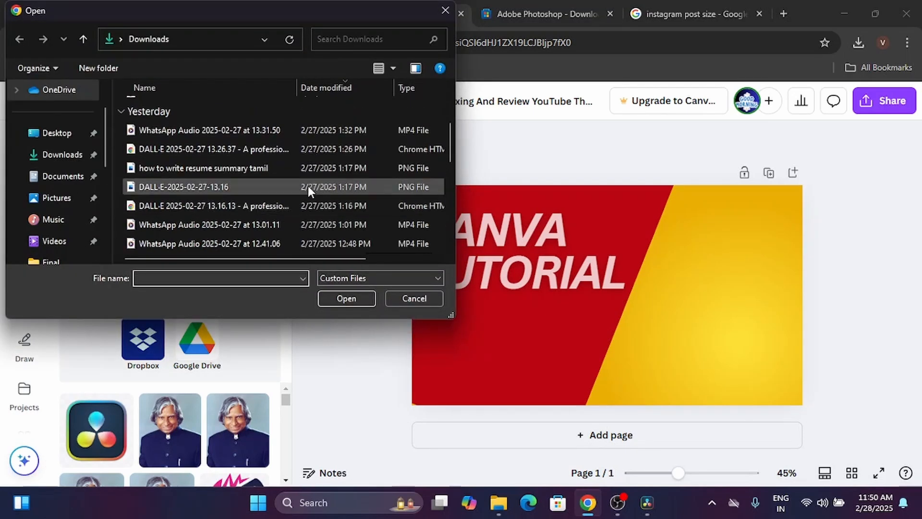
{"action": "double_click", "coordinate": [276, 171]}
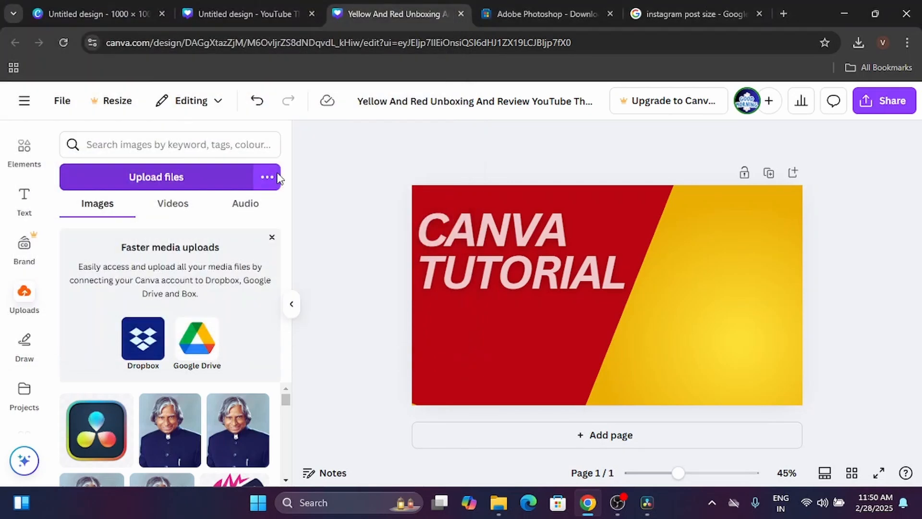
Look through the previously uploaded images for a picture to replace the deleted photo
{"action": "scroll", "coordinate": [193, 468], "scroll_direction": "down", "scroll_amount": 5}
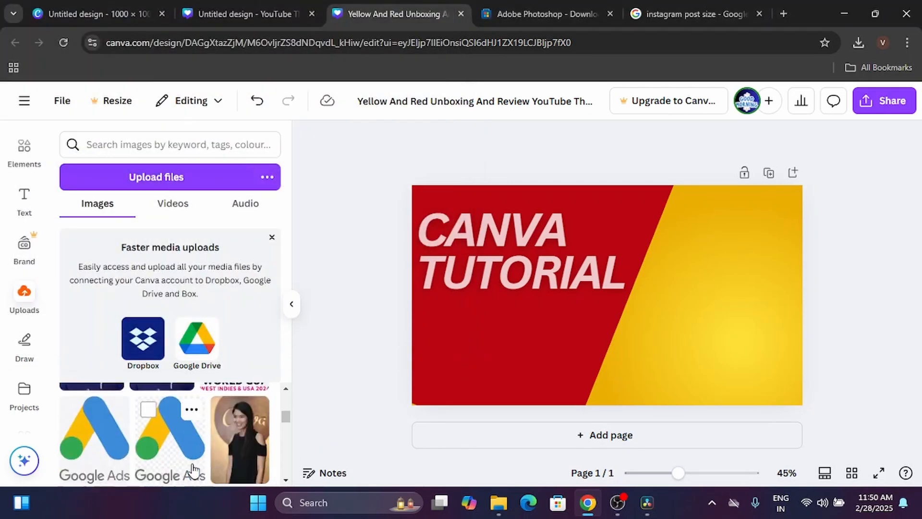
{"action": "scroll", "coordinate": [193, 468], "scroll_direction": "down", "scroll_amount": 2}
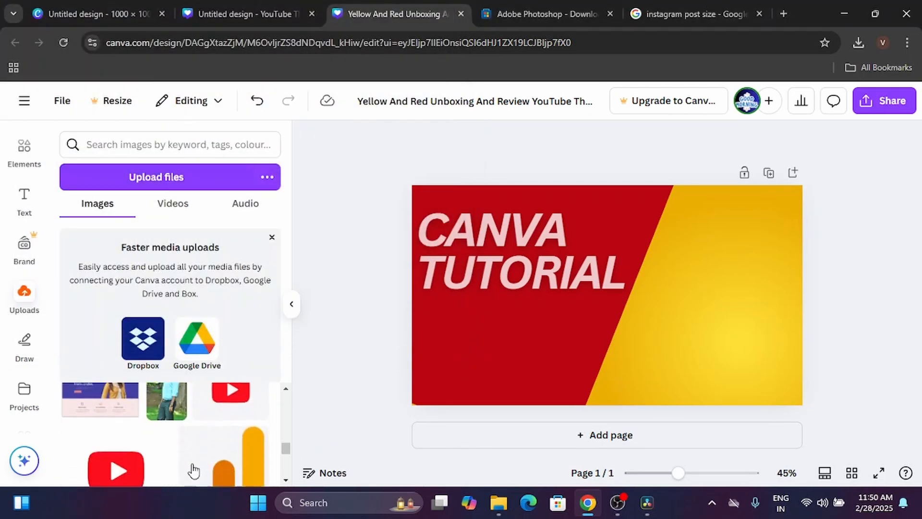
{"action": "scroll", "coordinate": [193, 469], "scroll_direction": "down", "scroll_amount": 1}
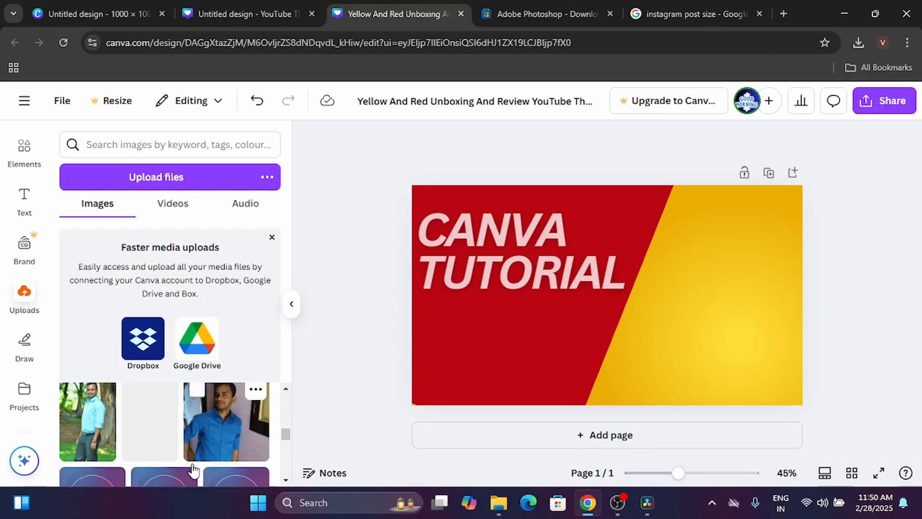
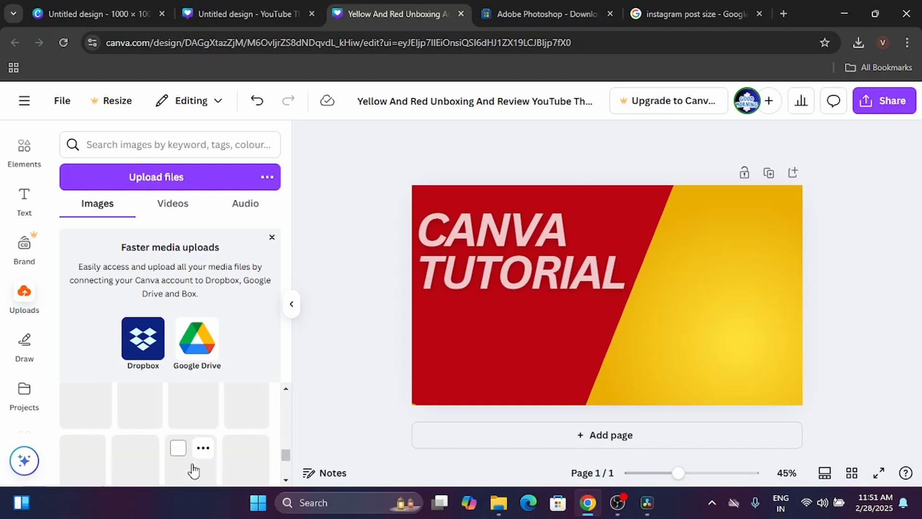
{"action": "scroll", "coordinate": [178, 425], "scroll_direction": "down", "scroll_amount": 10}
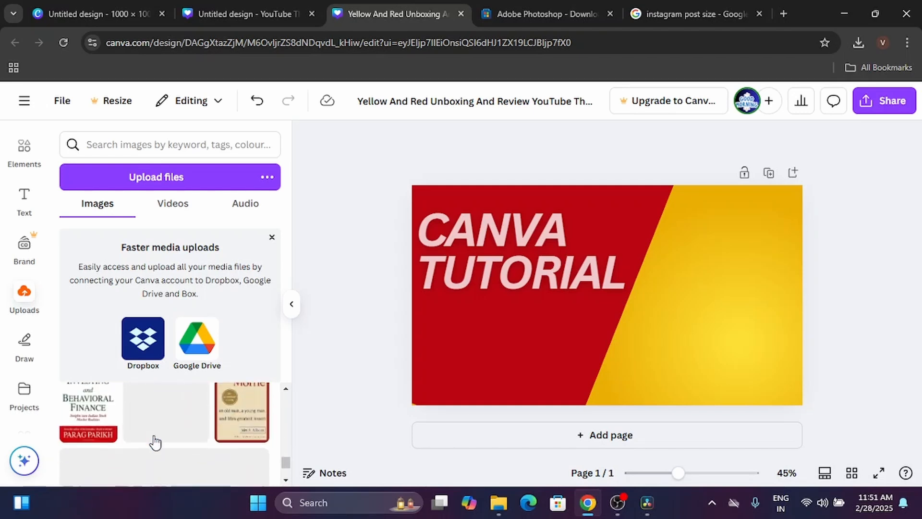
{"action": "scroll", "coordinate": [155, 441], "scroll_direction": "down", "scroll_amount": 5}
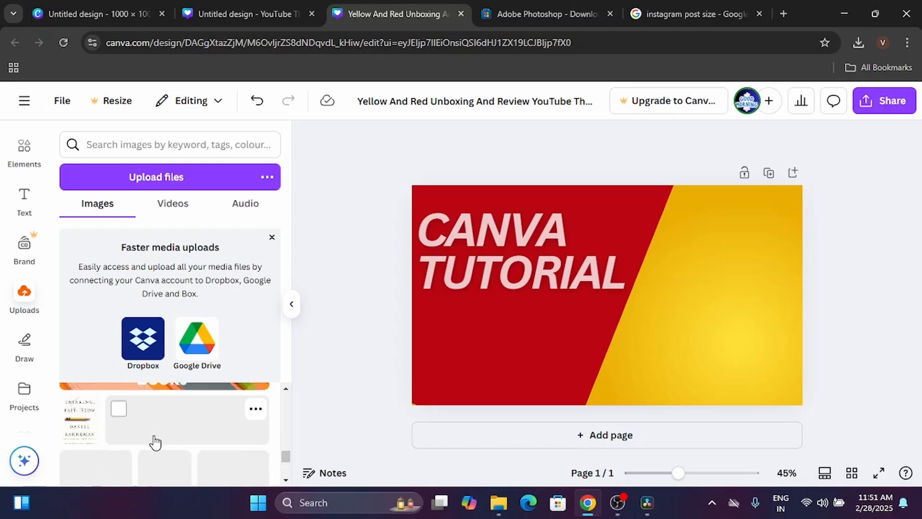
{"action": "scroll", "coordinate": [155, 441], "scroll_direction": "down", "scroll_amount": 5}
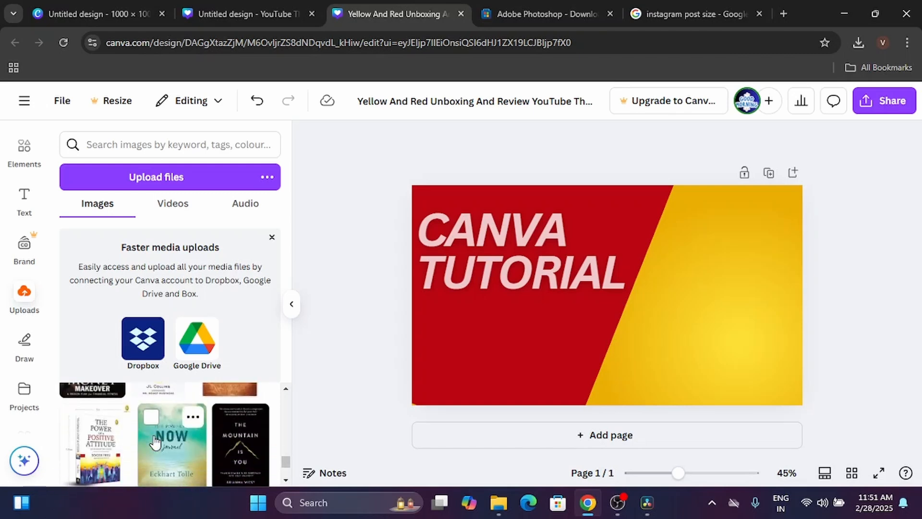
{"action": "scroll", "coordinate": [154, 441], "scroll_direction": "down", "scroll_amount": 5}
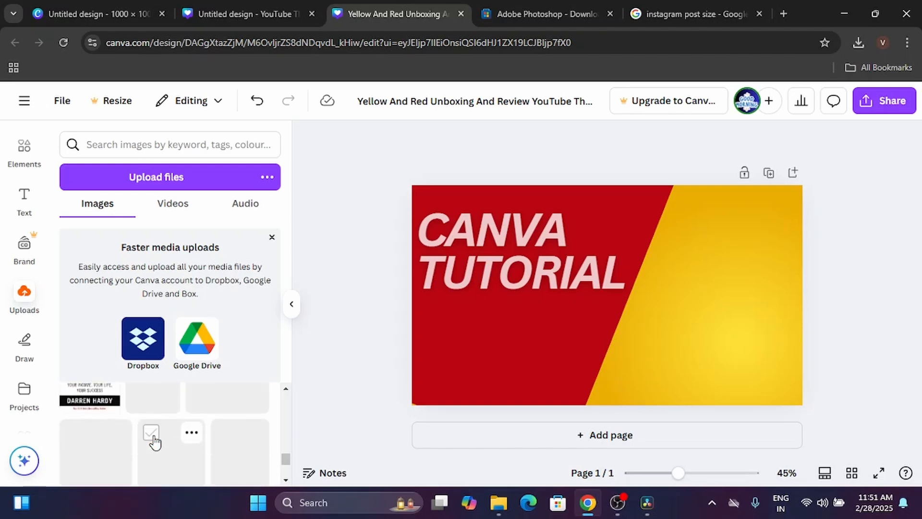
{"action": "scroll", "coordinate": [155, 440], "scroll_direction": "down", "scroll_amount": 5}
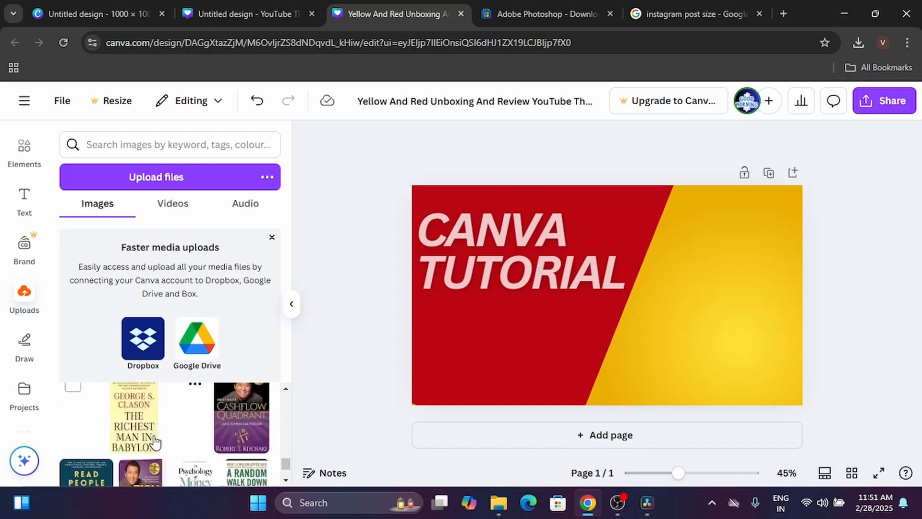
{"action": "scroll", "coordinate": [154, 441], "scroll_direction": "down", "scroll_amount": 5}
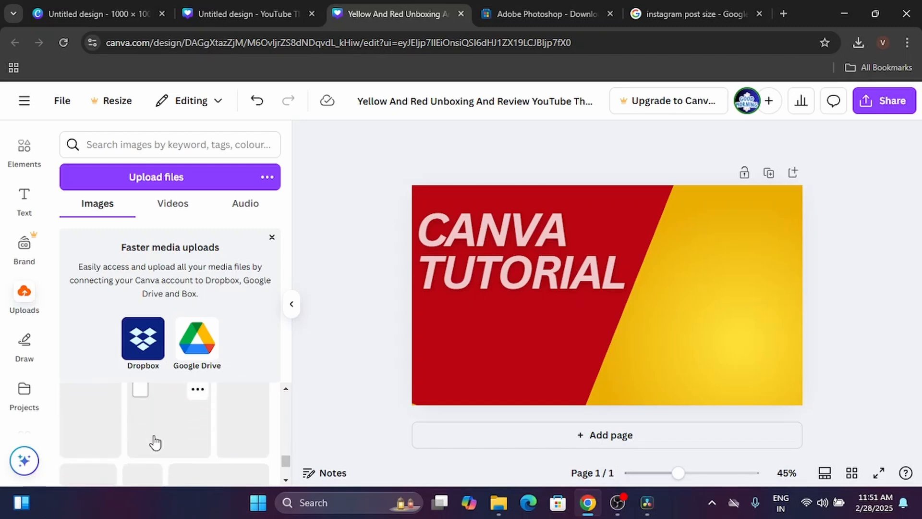
Find the portrait photo of the man in the blue shirt among the uploaded images and add it to the thumbnail
{"action": "scroll", "coordinate": [154, 441], "scroll_direction": "down", "scroll_amount": 5}
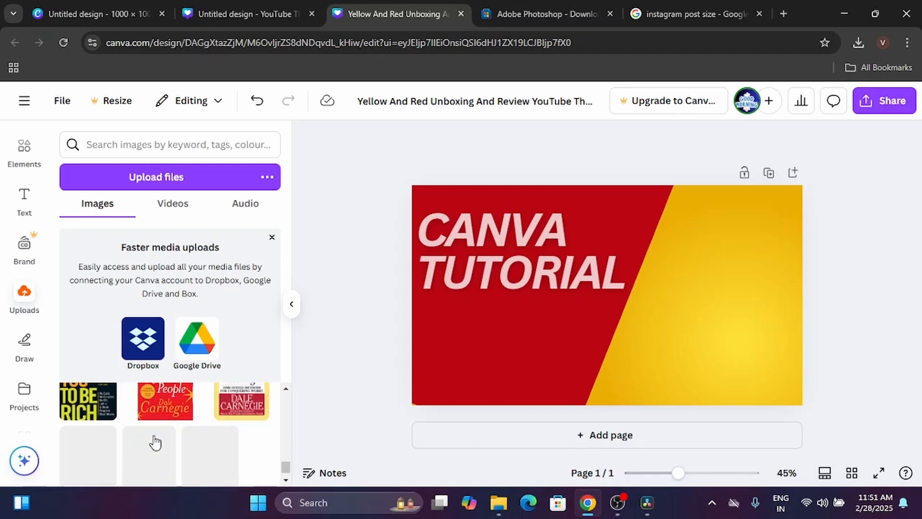
{"action": "scroll", "coordinate": [155, 440], "scroll_direction": "down", "scroll_amount": 5}
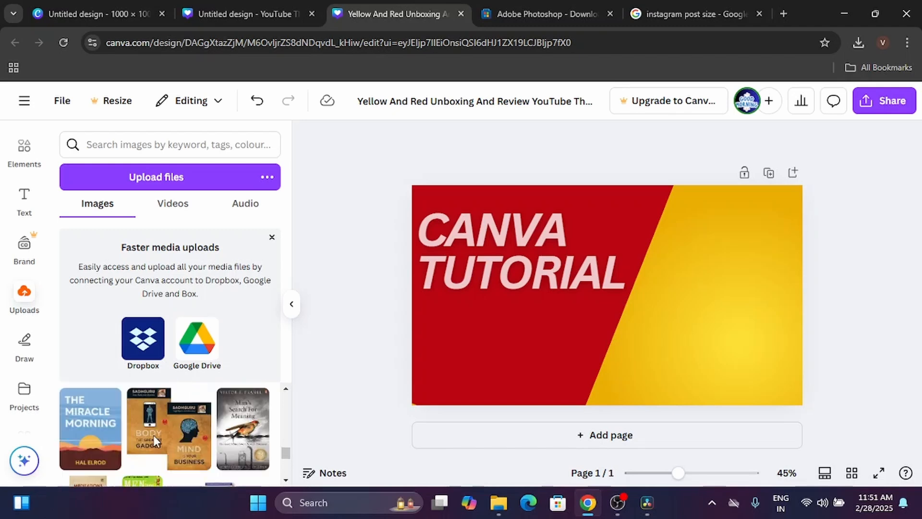
{"action": "scroll", "coordinate": [154, 440], "scroll_direction": "down", "scroll_amount": 5}
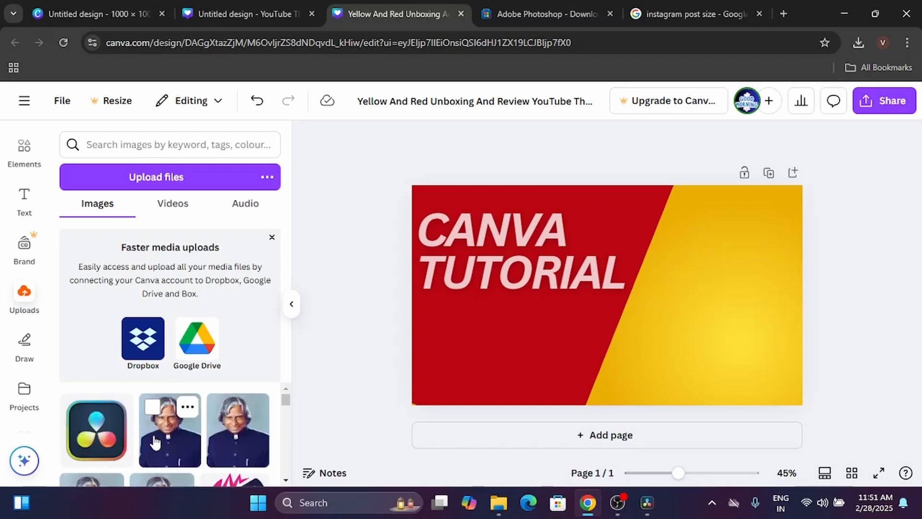
{"action": "scroll", "coordinate": [154, 441], "scroll_direction": "down", "scroll_amount": 2}
{"action": "scroll", "coordinate": [154, 442], "scroll_direction": "down", "scroll_amount": 5}
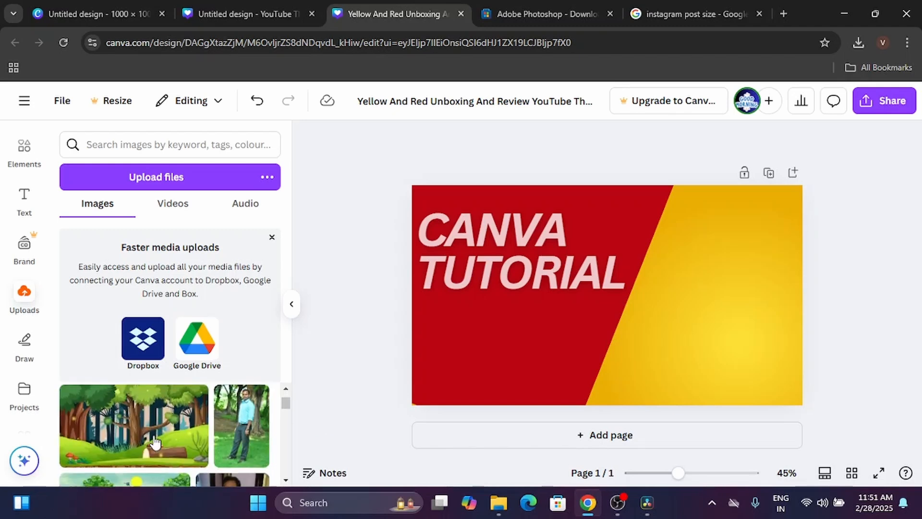
{"action": "left_click", "coordinate": [214, 409]}
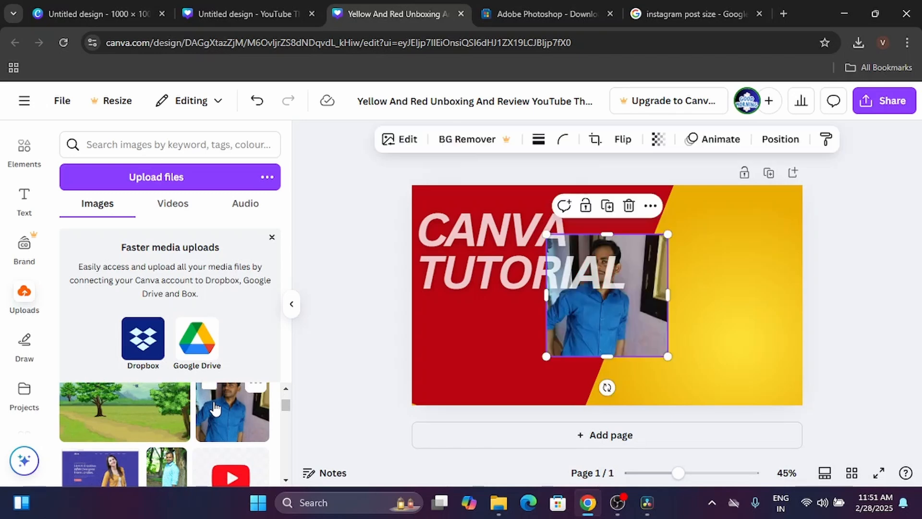
Move the portrait photo onto the yellow area of the thumbnail and enlarge it slightly
{"action": "left_click", "coordinate": [486, 332]}
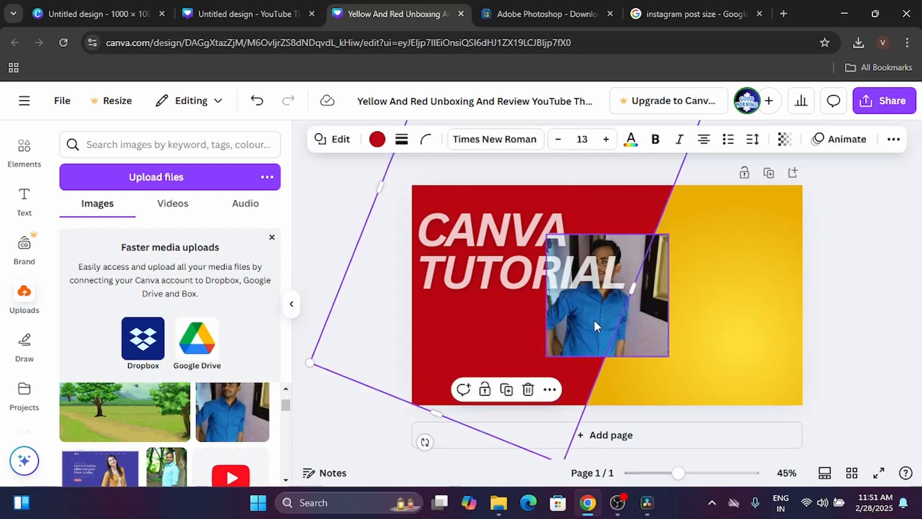
{"action": "left_click_drag", "start_coordinate": [593, 320], "coordinate": [762, 310]}
{"action": "key", "text": "ctrl+z"}
{"action": "left_click", "coordinate": [644, 323]}
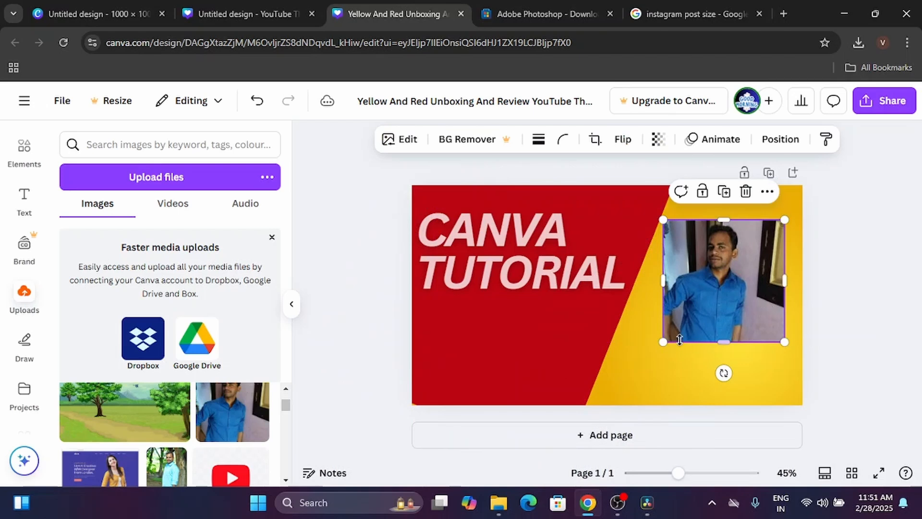
{"action": "mouse_move", "coordinate": [663, 344]}
{"action": "left_mouse_down"}
{"action": "mouse_move", "coordinate": [636, 379]}
{"action": "mouse_move", "coordinate": [691, 312]}
{"action": "mouse_move", "coordinate": [640, 387]}
{"action": "mouse_move", "coordinate": [664, 362]}
{"action": "left_mouse_up"}
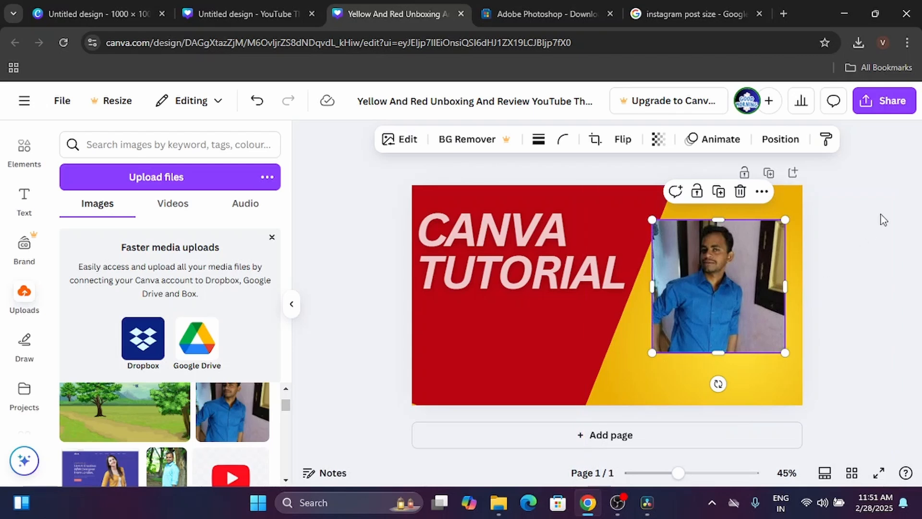
{"action": "left_click", "coordinate": [878, 160]}
Try to remove the portrait photo's background with BG Remover
{"action": "left_click", "coordinate": [712, 287]}
{"action": "left_click", "coordinate": [487, 140]}
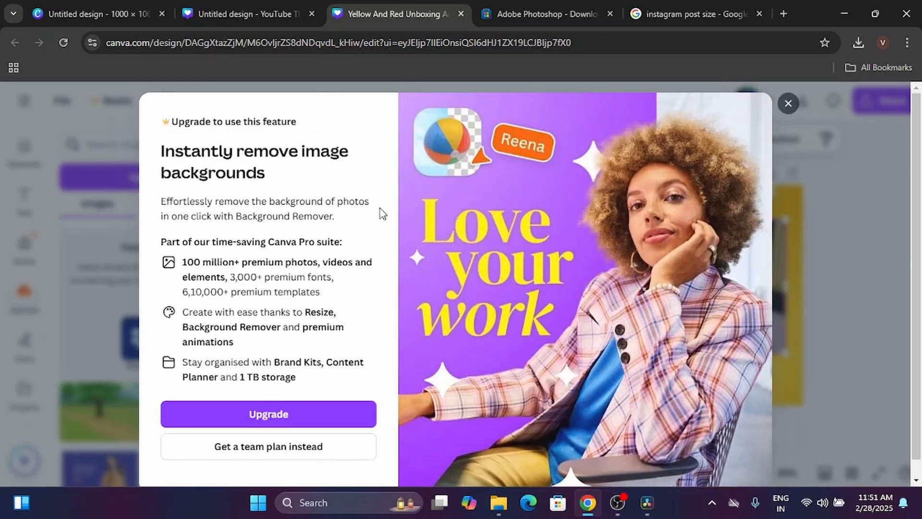
{"action": "left_click", "coordinate": [787, 105]}
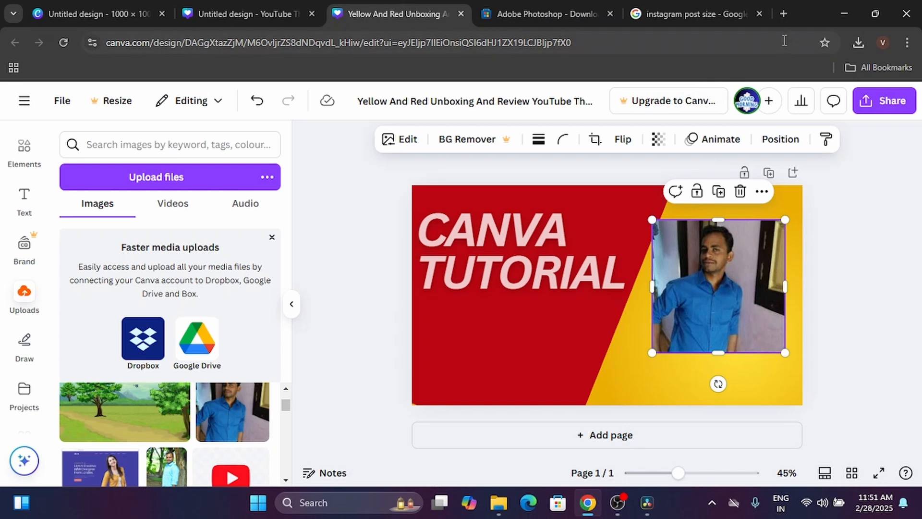
Search the web for "remove png" in a new browser tab and open the remove.bg site
{"action": "left_click", "coordinate": [785, 13]}
{"action": "type", "text": "re"}
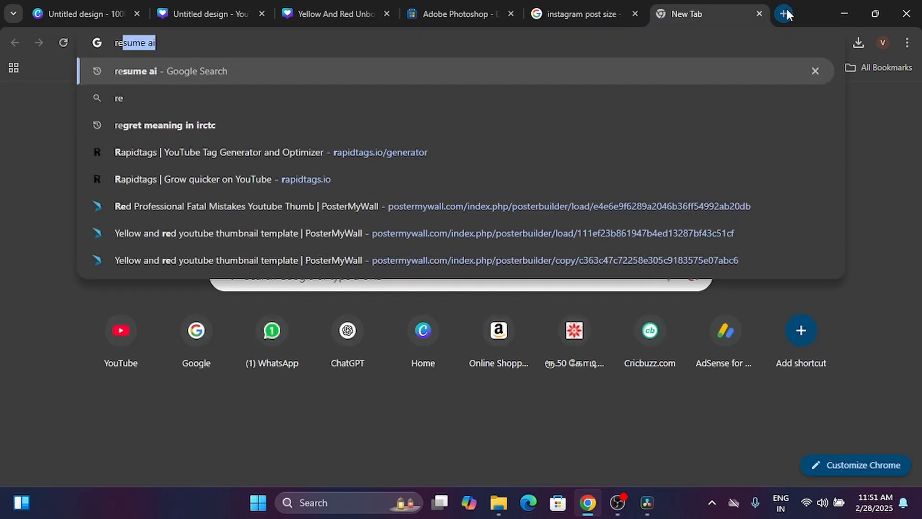
{"action": "type", "text": "move png"}
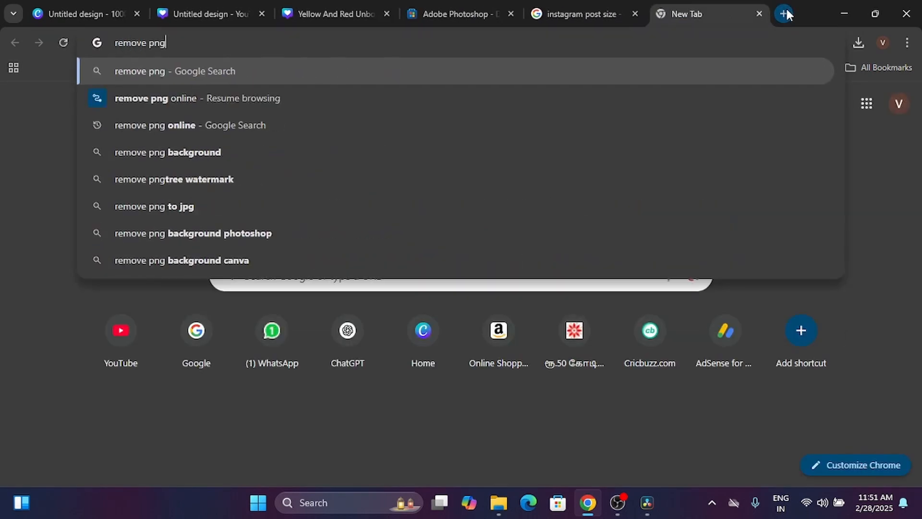
{"action": "key", "text": "Return"}
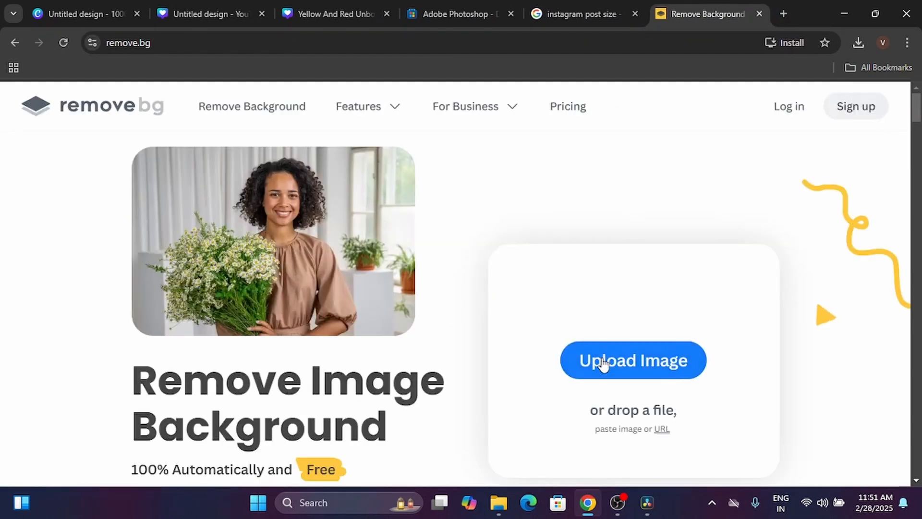
Return to the Yellow And Red thumbnail design in Canva and download the original portrait photo from the uploads
{"action": "left_click", "coordinate": [255, 7]}
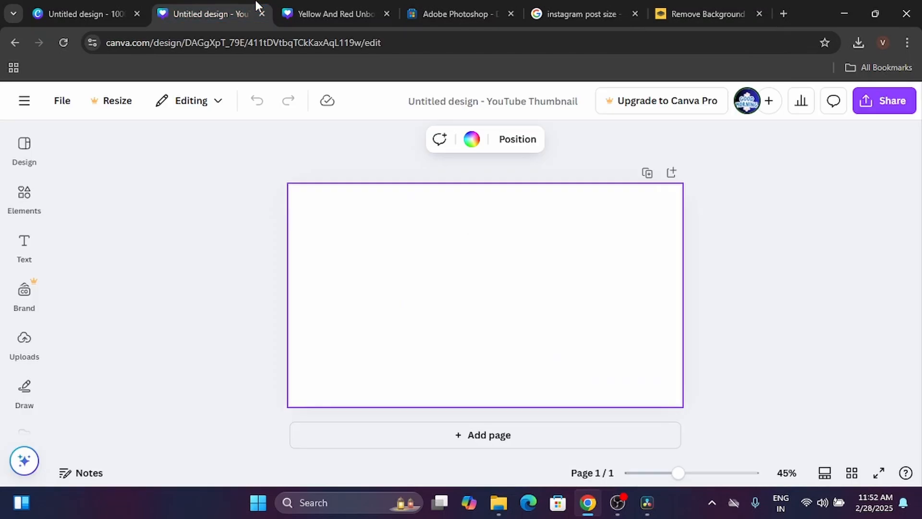
{"action": "left_click", "coordinate": [321, 10]}
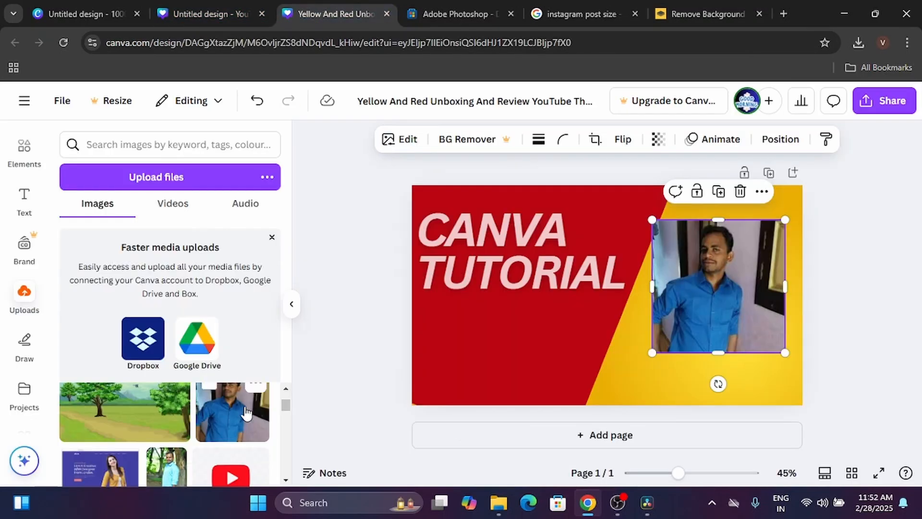
{"action": "left_click", "coordinate": [251, 396]}
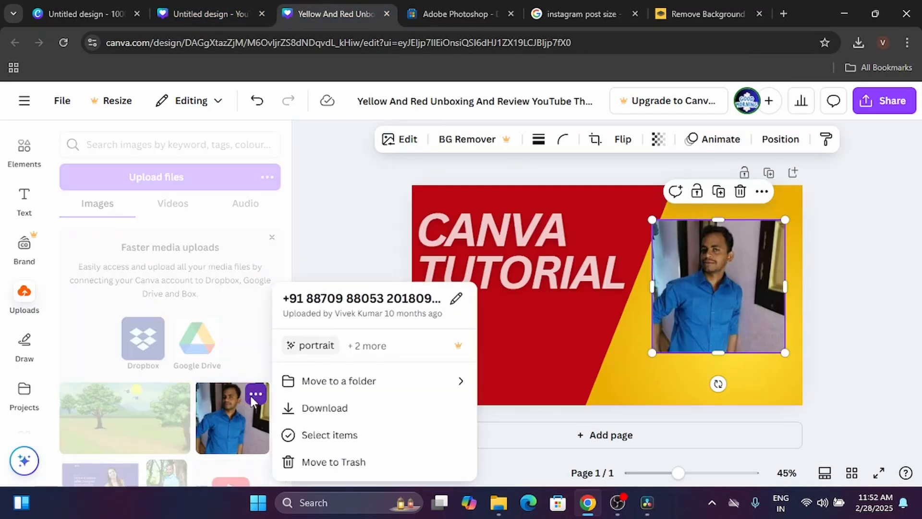
{"action": "left_click", "coordinate": [347, 408]}
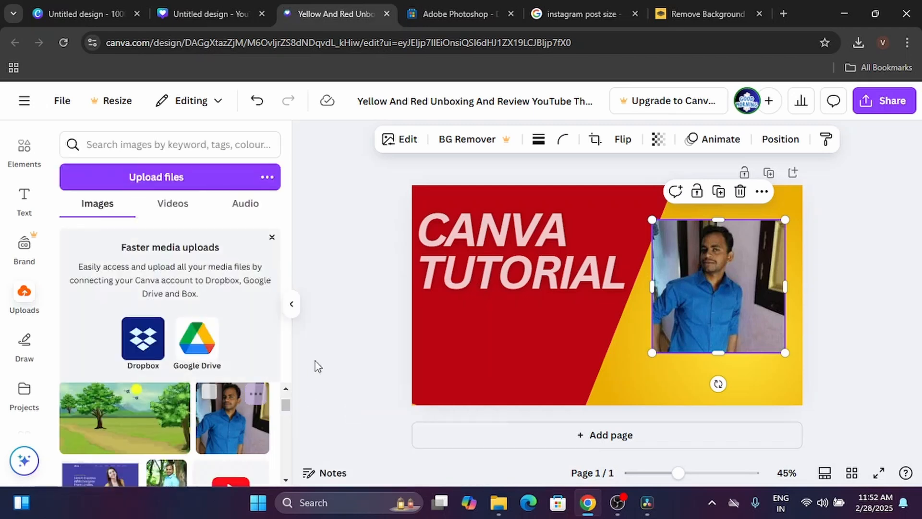
Upload the downloaded portrait JPG to remove.bg and download the free 480 x 480 preview cutout
{"action": "left_click", "coordinate": [709, 10]}
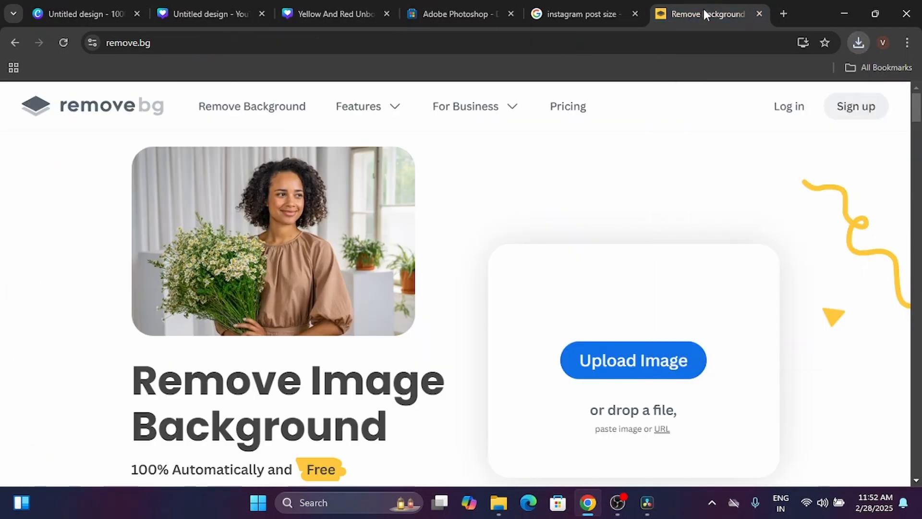
{"action": "left_click", "coordinate": [607, 364]}
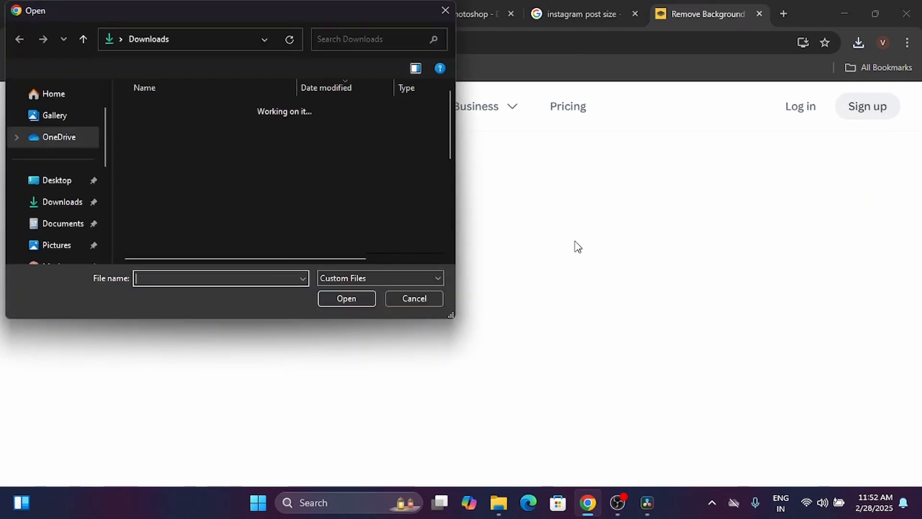
{"action": "double_click", "coordinate": [173, 128]}
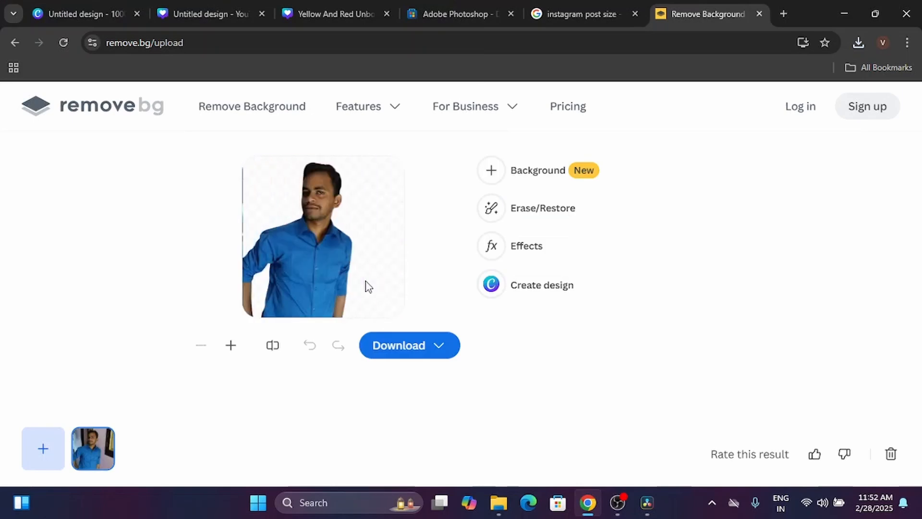
{"action": "left_click", "coordinate": [411, 356]}
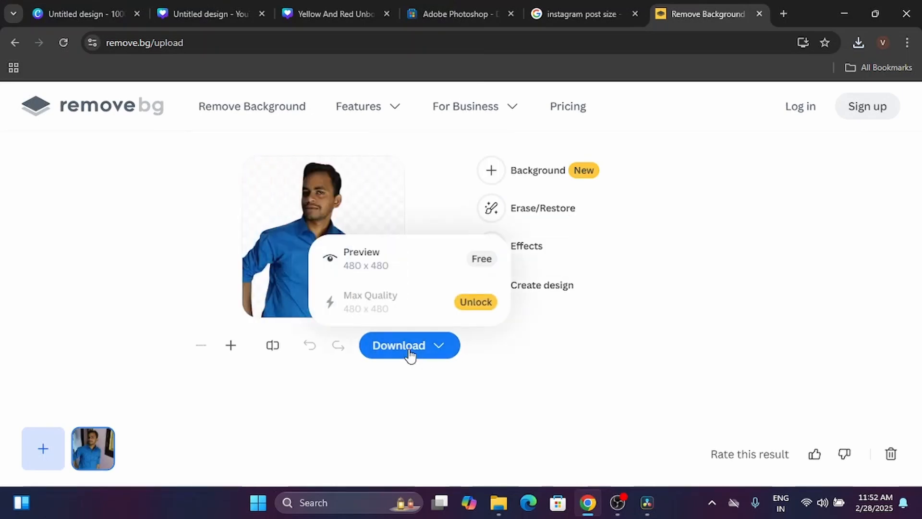
{"action": "left_click", "coordinate": [397, 262]}
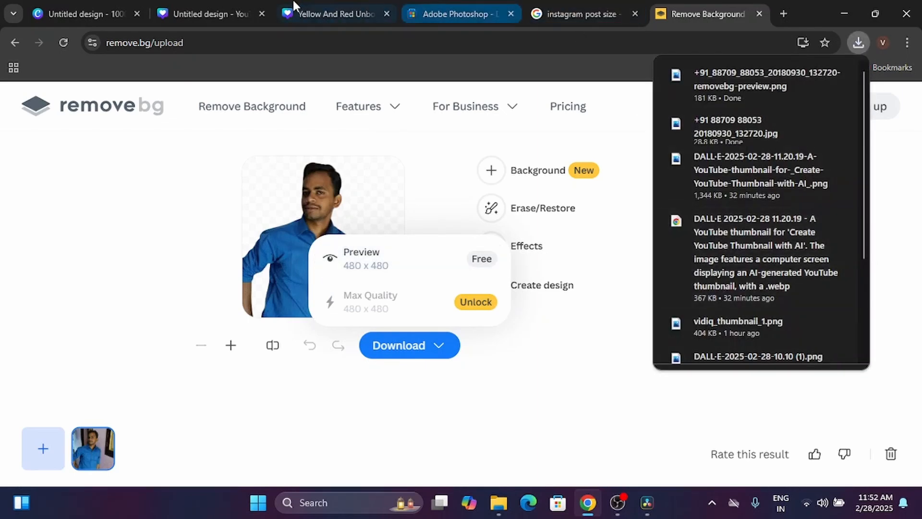
Back in the Canva thumbnail, delete the original portrait and upload the background-free PNG from Downloads
{"action": "left_click", "coordinate": [307, 14]}
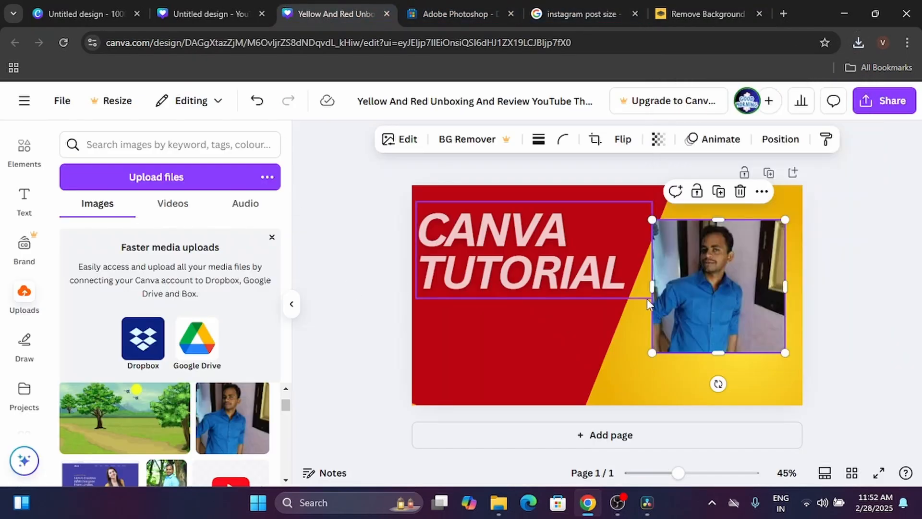
{"action": "left_click", "coordinate": [740, 191]}
{"action": "left_click", "coordinate": [213, 175]}
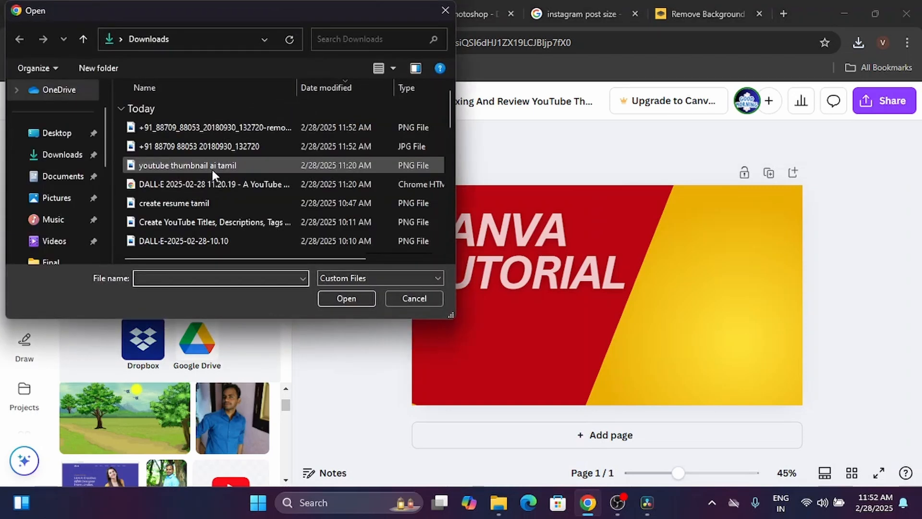
{"action": "double_click", "coordinate": [200, 132]}
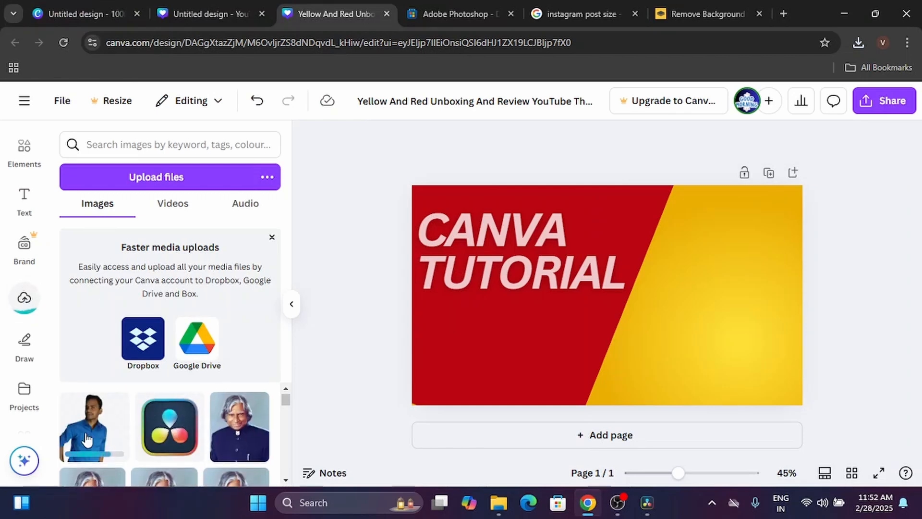
Place the uploaded cutout portrait on the thumbnail's yellow area and enlarge it to fill most of the height beside the title
{"action": "left_click", "coordinate": [92, 425]}
{"action": "left_click_drag", "start_coordinate": [594, 338], "coordinate": [728, 298]}
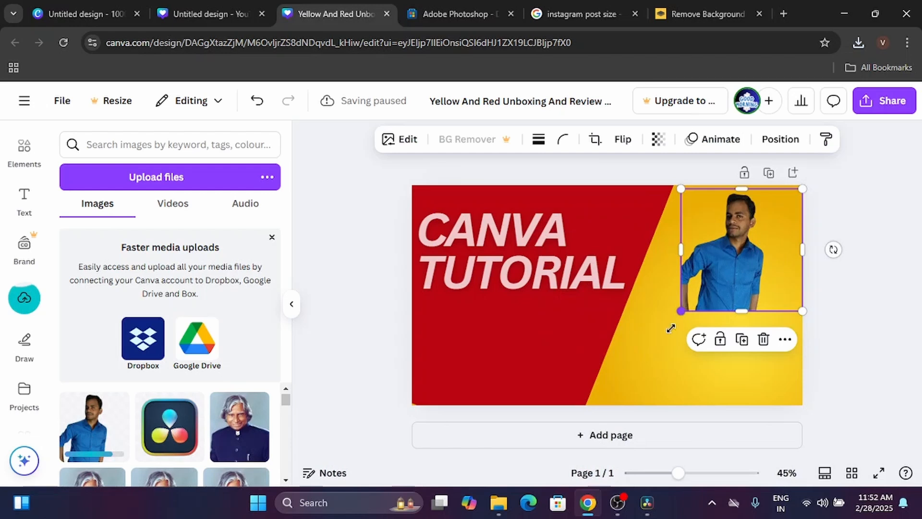
{"action": "left_click_drag", "start_coordinate": [670, 328], "coordinate": [633, 367]}
{"action": "left_click", "coordinate": [821, 370]}
{"action": "left_click", "coordinate": [750, 304]}
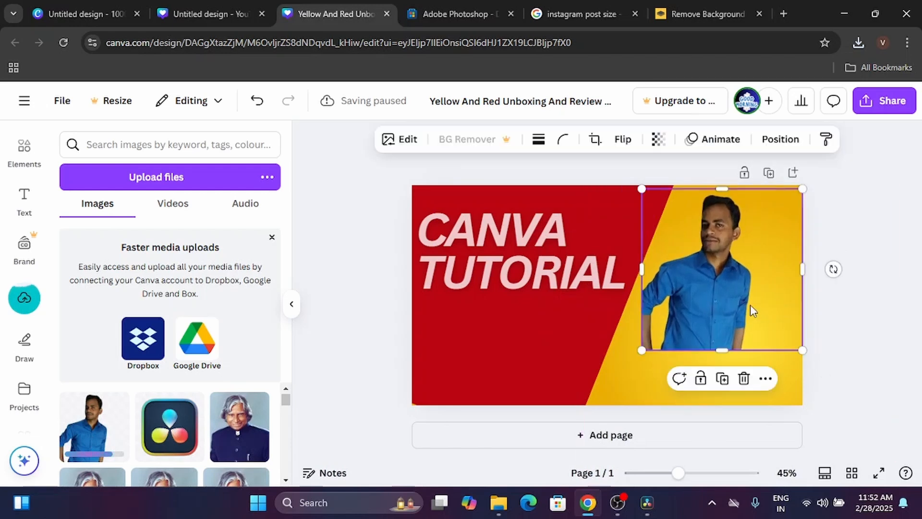
{"action": "left_click_drag", "start_coordinate": [750, 306], "coordinate": [739, 314]}
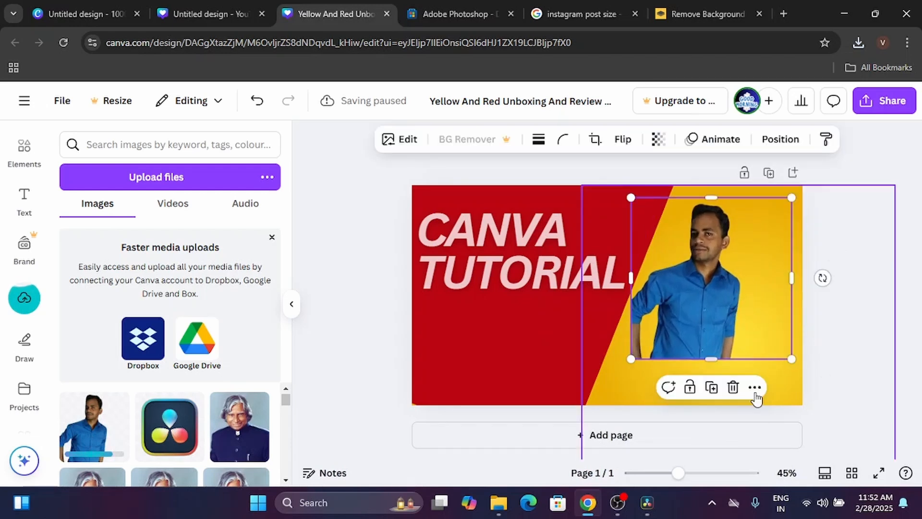
{"action": "left_click", "coordinate": [868, 314]}
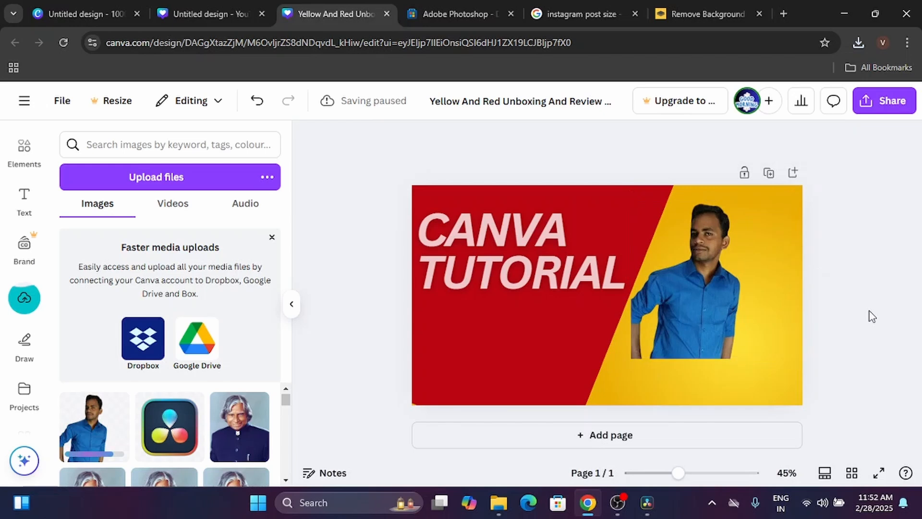
Try the Glow and Drop shadow effects on the cutout portrait
{"action": "left_click", "coordinate": [710, 291]}
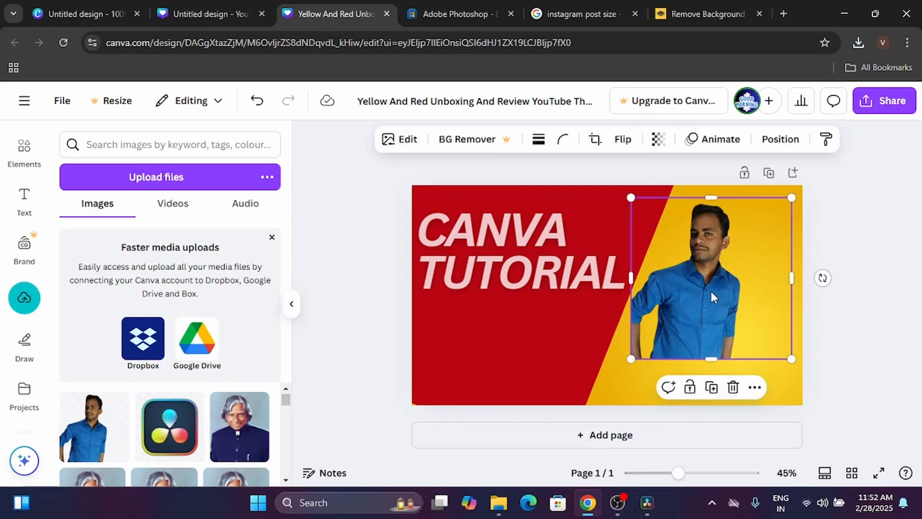
{"action": "left_click", "coordinate": [397, 150]}
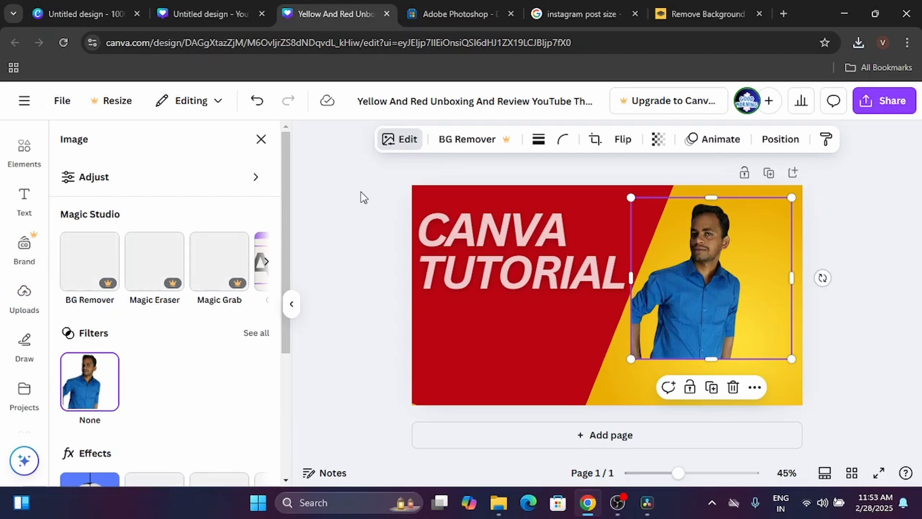
{"action": "scroll", "coordinate": [152, 340], "scroll_direction": "down", "scroll_amount": 1}
{"action": "scroll", "coordinate": [154, 342], "scroll_direction": "down", "scroll_amount": 3}
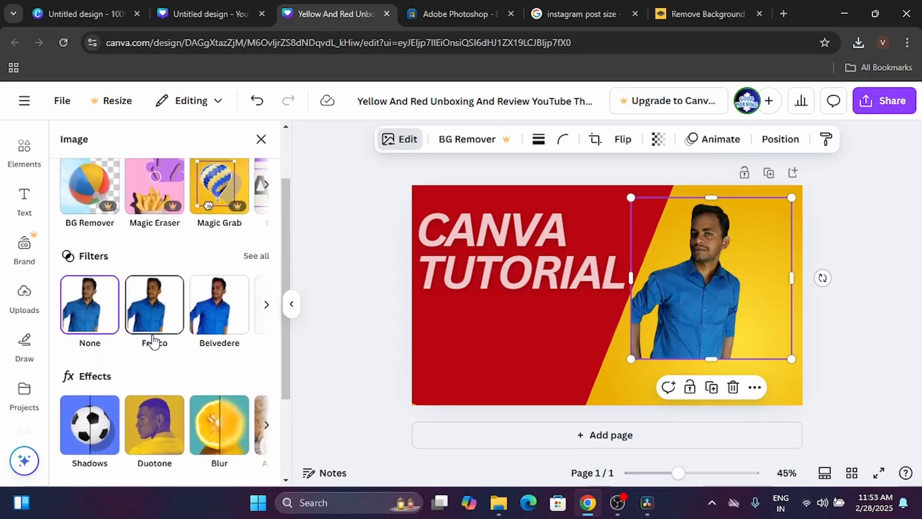
{"action": "scroll", "coordinate": [154, 336], "scroll_direction": "up", "scroll_amount": 3}
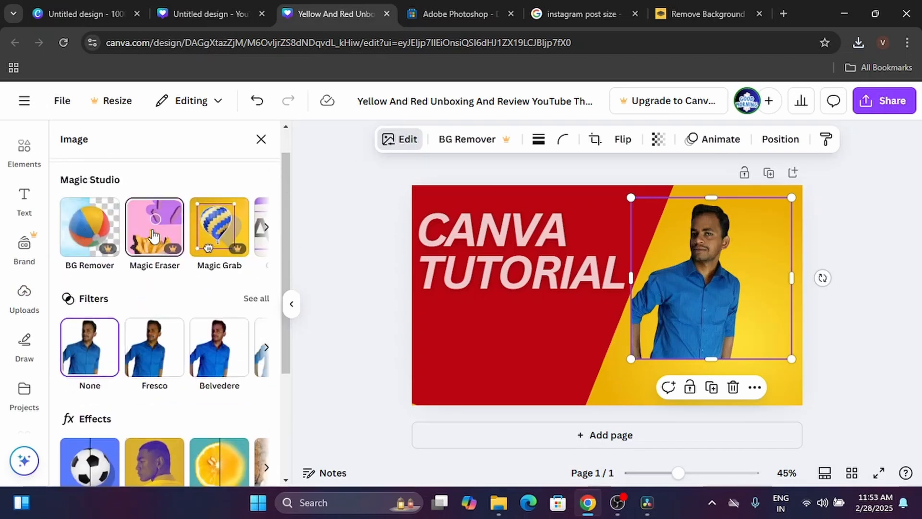
{"action": "scroll", "coordinate": [201, 288], "scroll_direction": "down", "scroll_amount": 3}
{"action": "scroll", "coordinate": [199, 286], "scroll_direction": "down", "scroll_amount": 1}
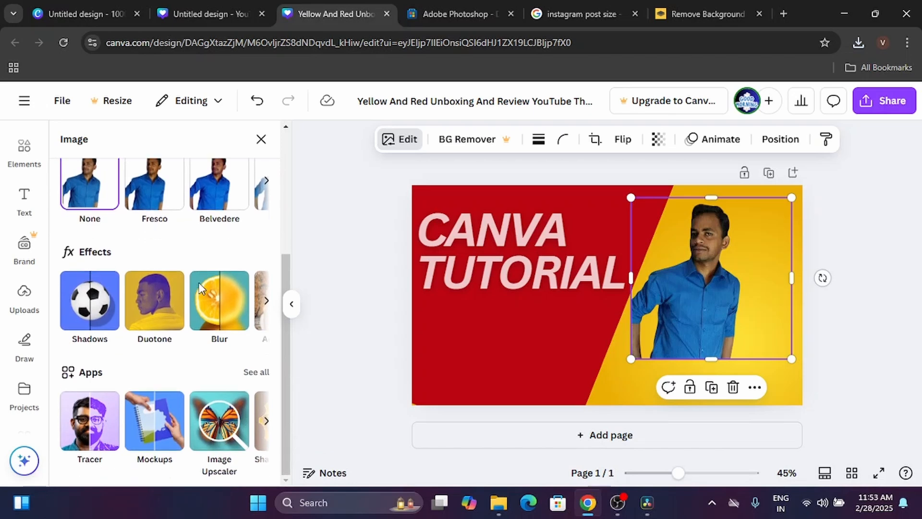
{"action": "left_click", "coordinate": [105, 312]}
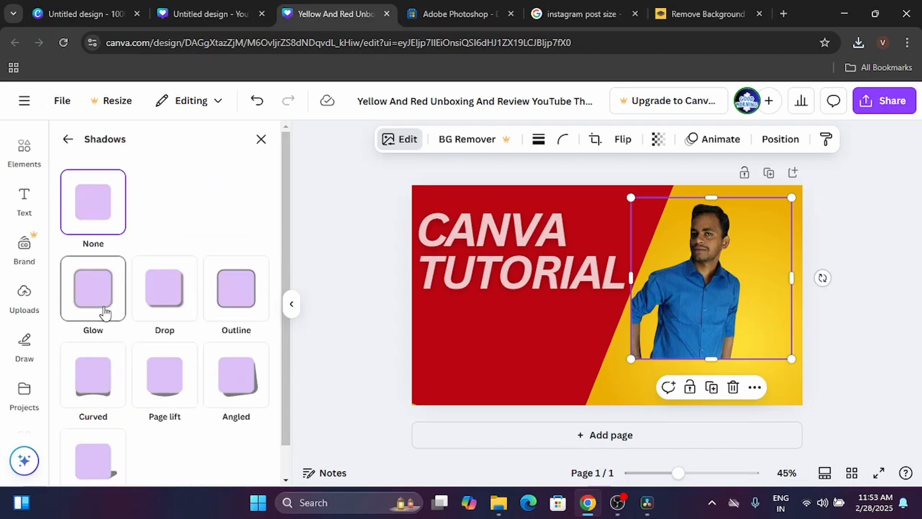
{"action": "left_click", "coordinate": [106, 313]}
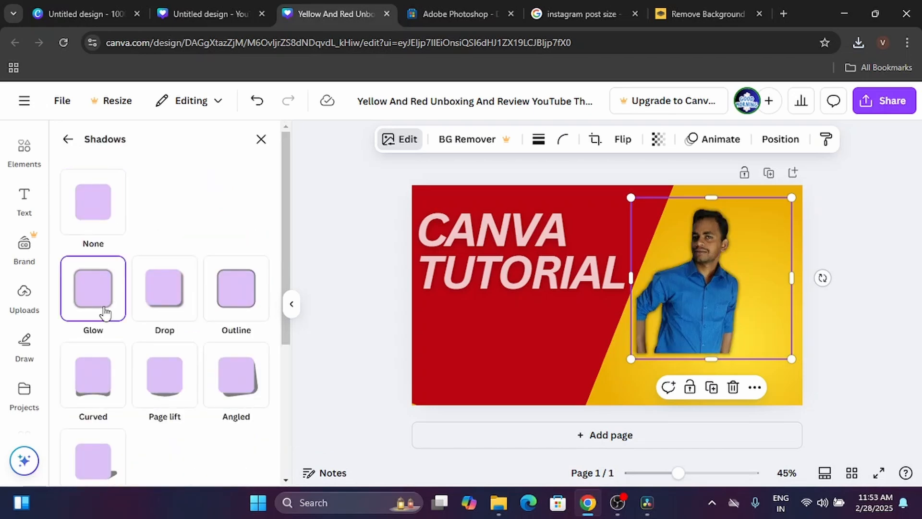
{"action": "left_click", "coordinate": [150, 314]}
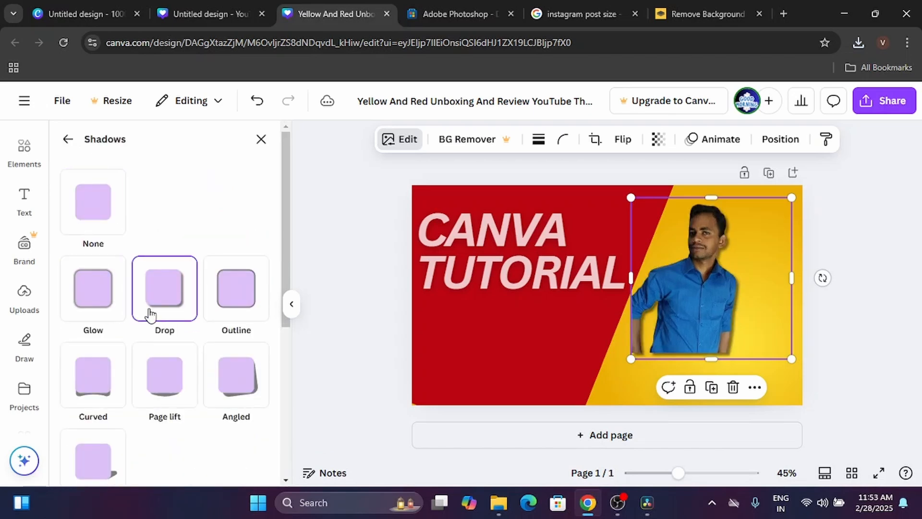
Try an Outline shadow on the portrait with its size reduced to 0, and replace it with the Backdrop shadow
{"action": "left_click", "coordinate": [229, 313]}
{"action": "scroll", "coordinate": [115, 278], "scroll_direction": "down", "scroll_amount": 3}
{"action": "scroll", "coordinate": [117, 279], "scroll_direction": "down", "scroll_amount": 1}
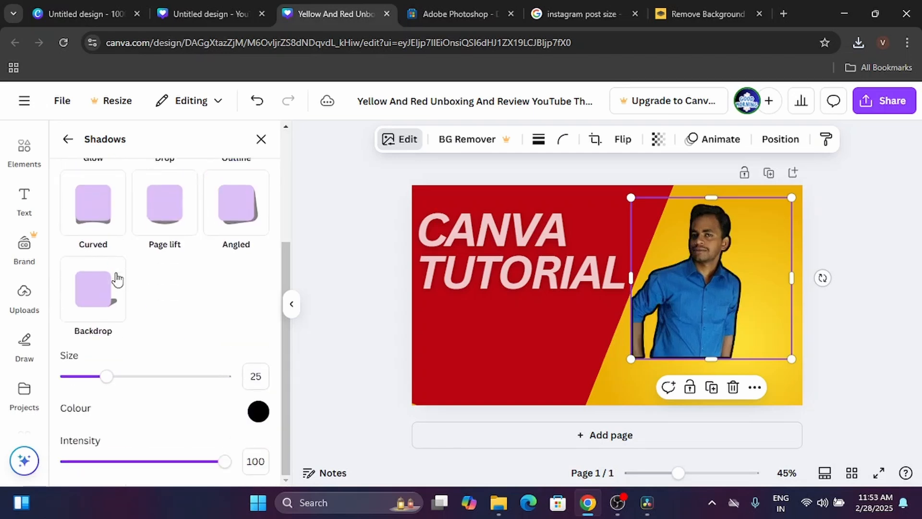
{"action": "left_click_drag", "start_coordinate": [106, 377], "coordinate": [65, 378]}
{"action": "left_click", "coordinate": [110, 302]}
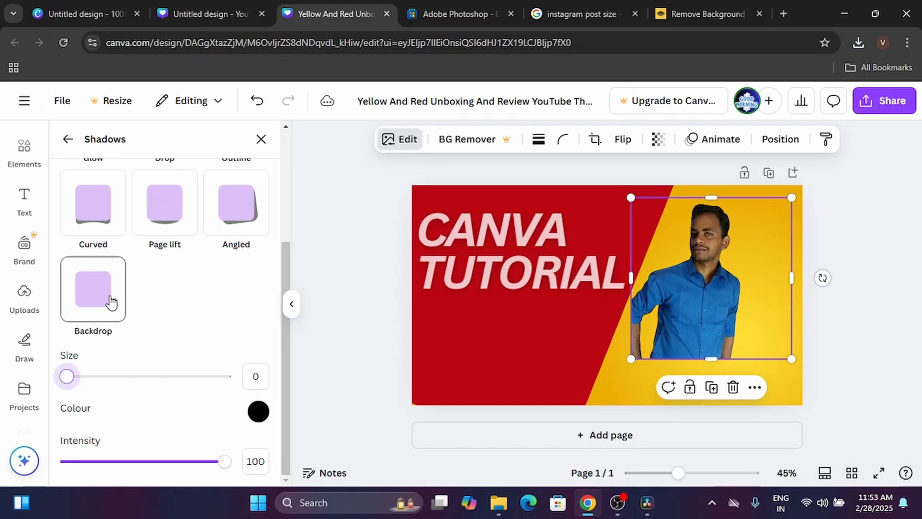
Try the Cherry and Fuchsia Duotone effects on the portrait, ending with the grey Custom duotone
{"action": "left_click", "coordinate": [69, 138]}
{"action": "left_click", "coordinate": [160, 293]}
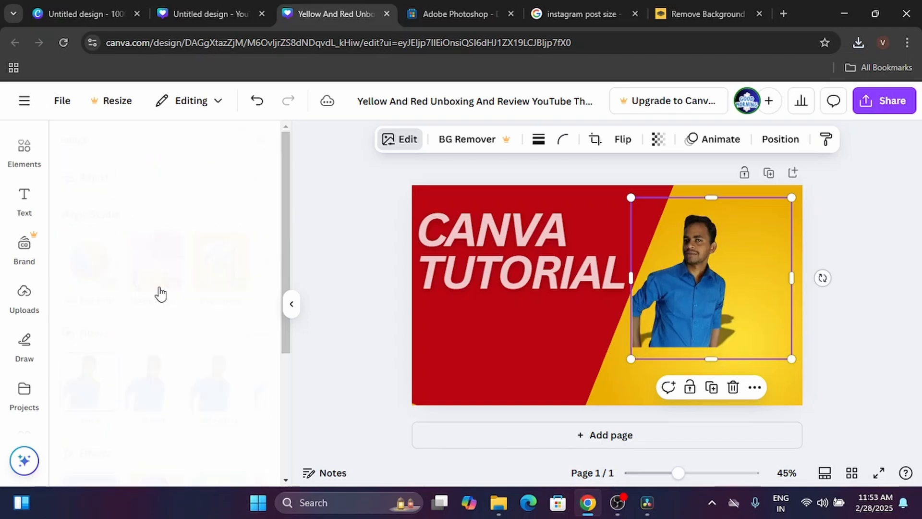
{"action": "left_click", "coordinate": [160, 292]}
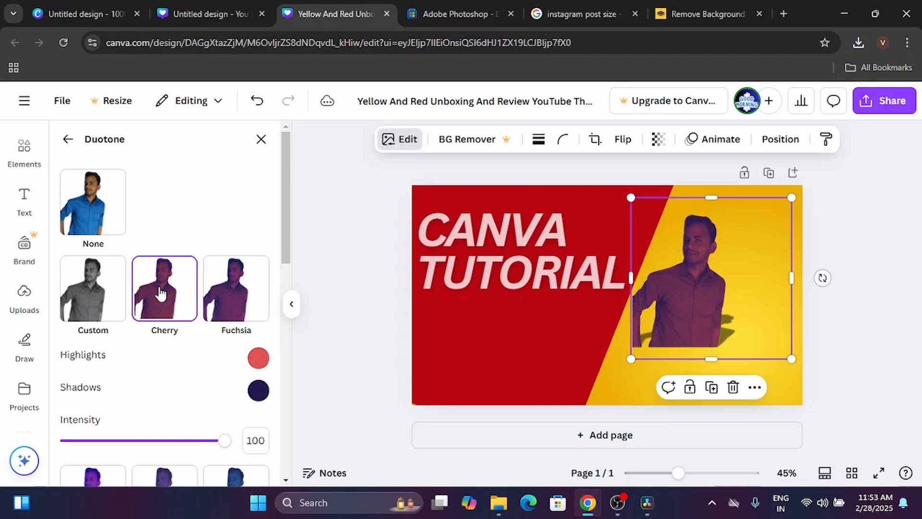
{"action": "left_click", "coordinate": [79, 294]}
{"action": "left_click", "coordinate": [229, 308]}
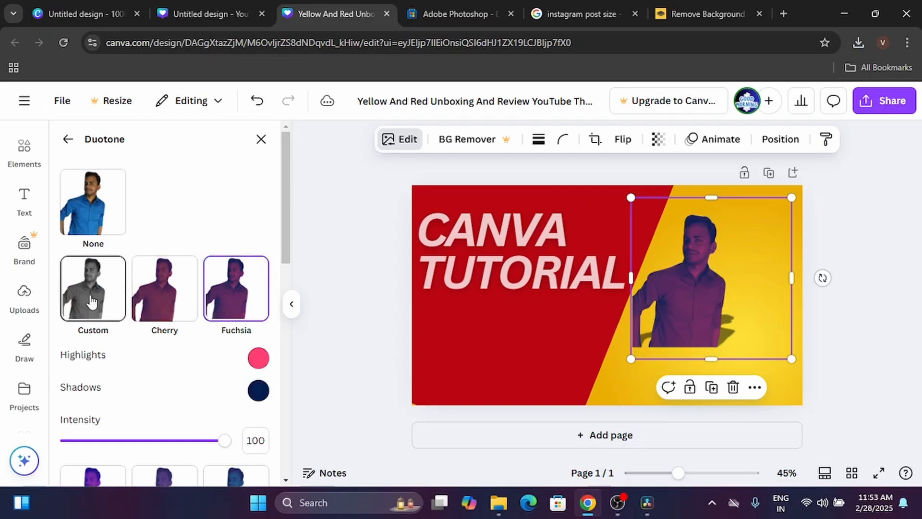
{"action": "left_click", "coordinate": [88, 302]}
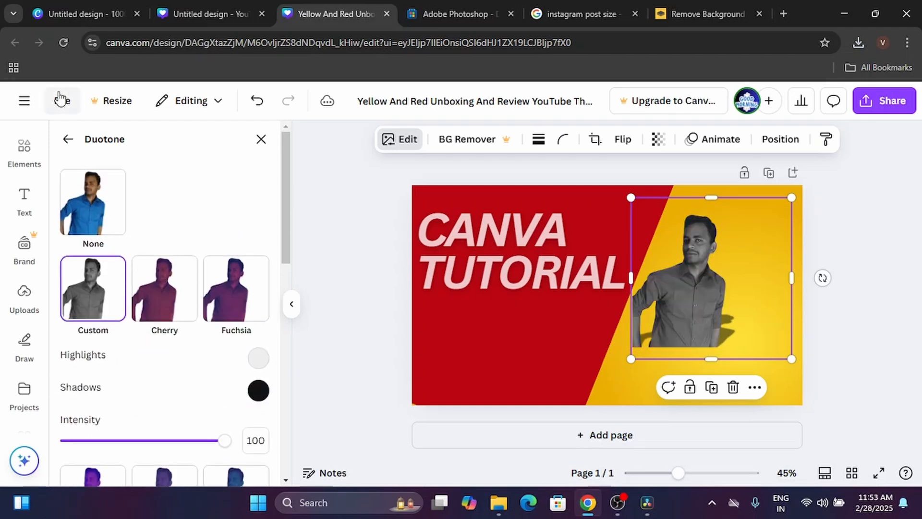
Try brushing blur onto the edge of the portrait's shirt with brush size 64 and intensity 25
{"action": "left_click", "coordinate": [69, 143]}
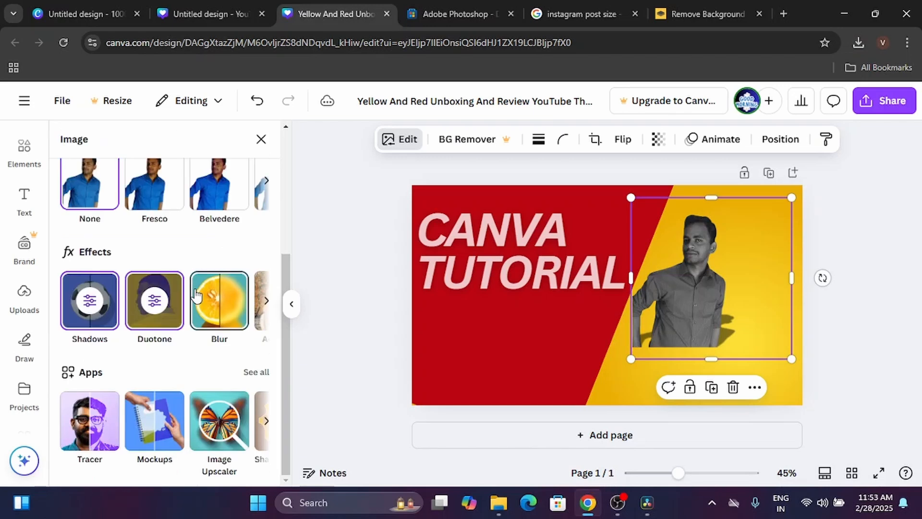
{"action": "left_click", "coordinate": [222, 327]}
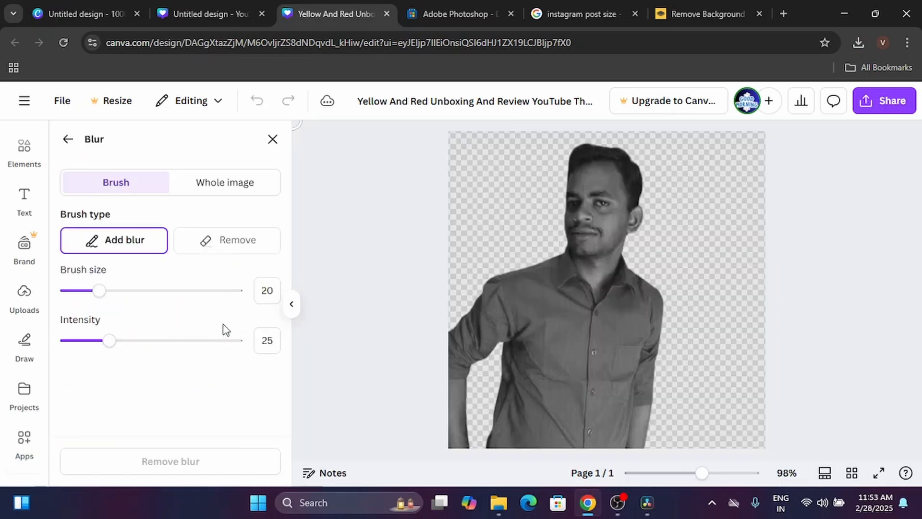
{"action": "mouse_move", "coordinate": [104, 297]}
{"action": "left_mouse_down"}
{"action": "mouse_move", "coordinate": [165, 304]}
{"action": "mouse_move", "coordinate": [215, 294]}
{"action": "mouse_move", "coordinate": [143, 304]}
{"action": "mouse_move", "coordinate": [179, 309]}
{"action": "left_mouse_up"}
{"action": "left_click_drag", "start_coordinate": [668, 355], "coordinate": [685, 390]}
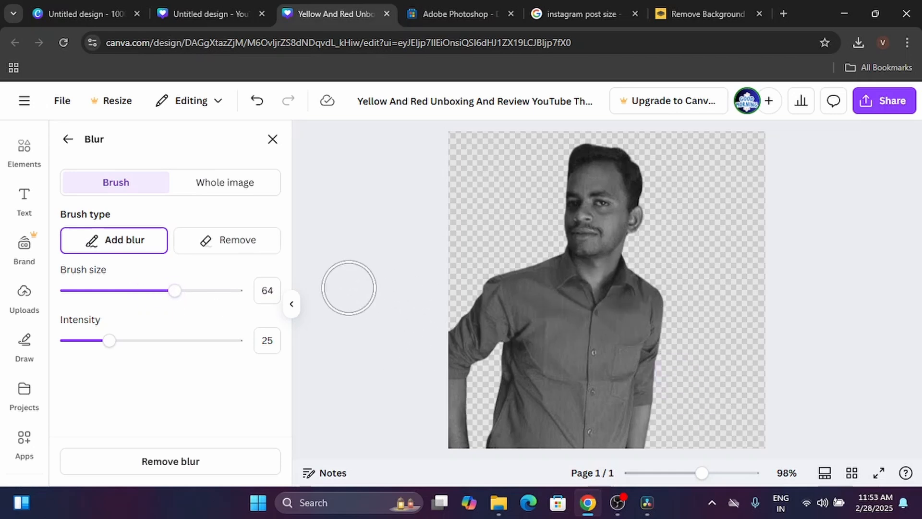
{"action": "left_click", "coordinate": [67, 139]}
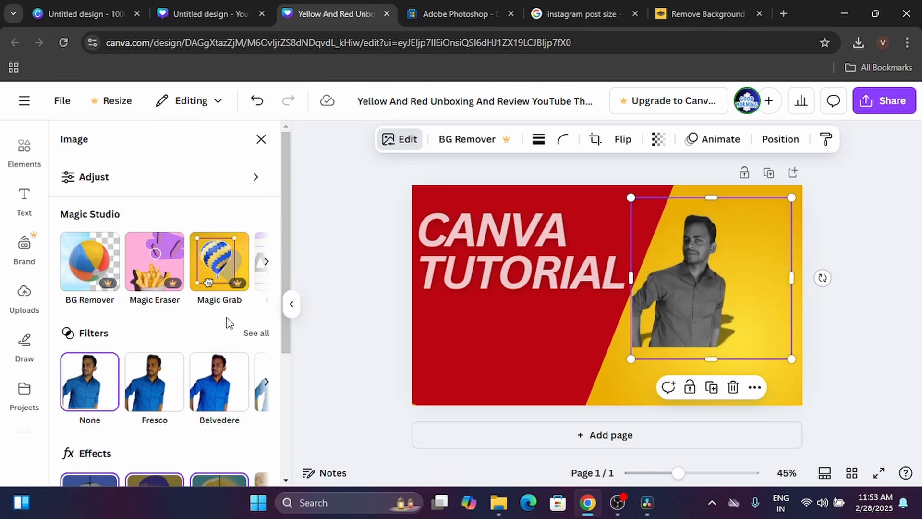
{"action": "scroll", "coordinate": [111, 259], "scroll_direction": "down", "scroll_amount": 3}
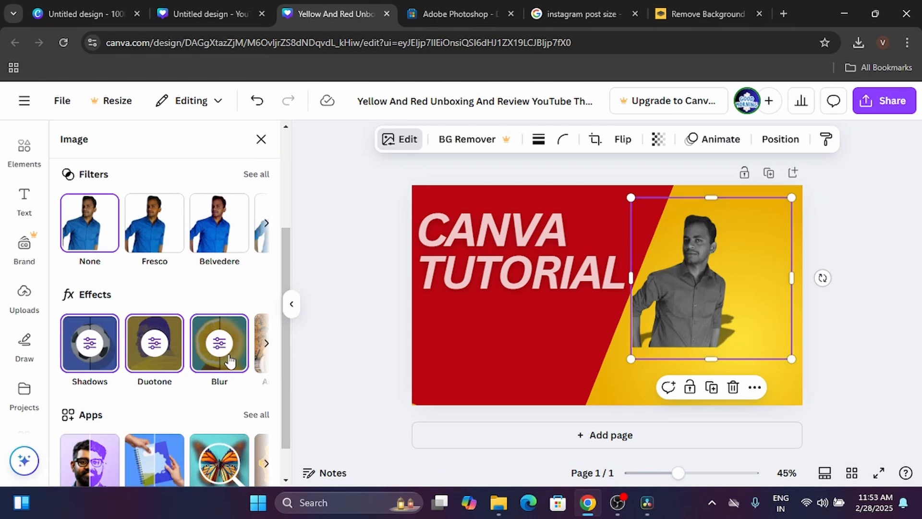
{"action": "scroll", "coordinate": [229, 361], "scroll_direction": "right", "scroll_amount": 4}
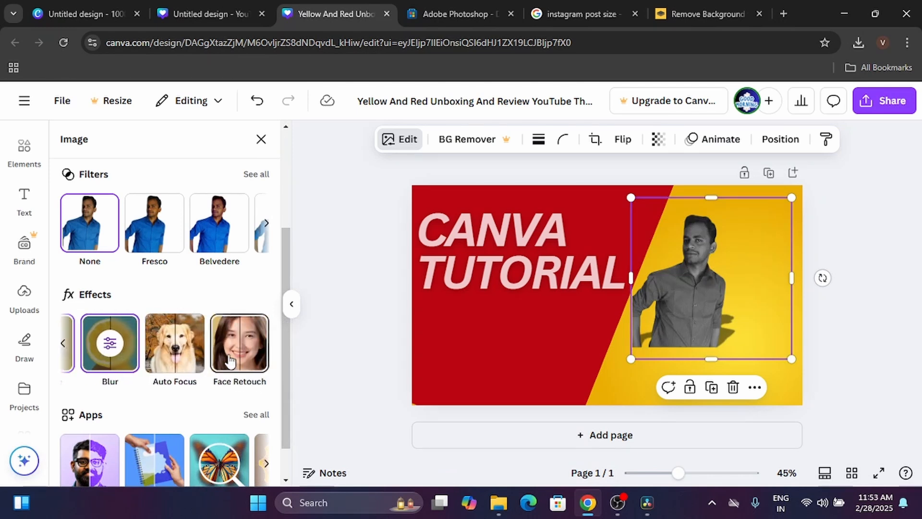
{"action": "scroll", "coordinate": [229, 361], "scroll_direction": "down", "scroll_amount": 1}
{"action": "scroll", "coordinate": [233, 360], "scroll_direction": "up", "scroll_amount": 4}
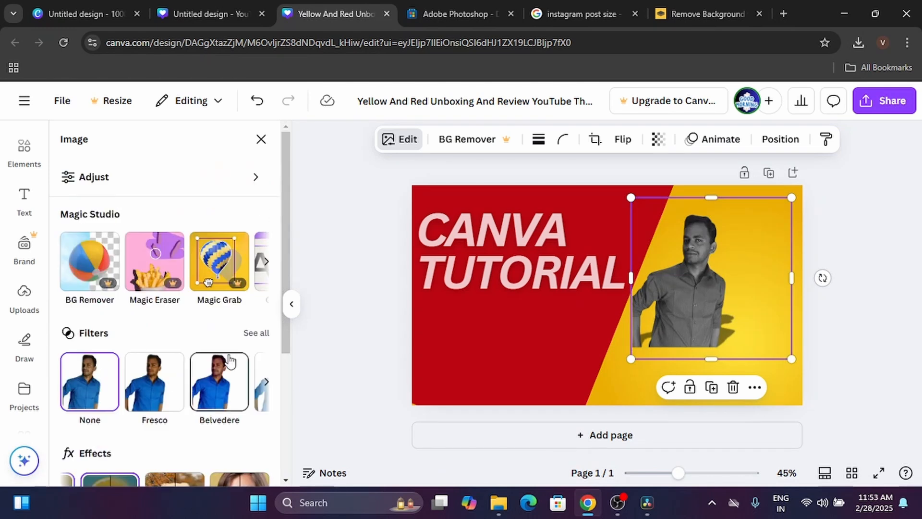
Undo the blur, duotone and shadow effects on the portrait to restore its plain colour cutout
{"action": "left_click", "coordinate": [586, 362]}
{"action": "left_click", "coordinate": [813, 303]}
{"action": "left_click", "coordinate": [729, 302]}
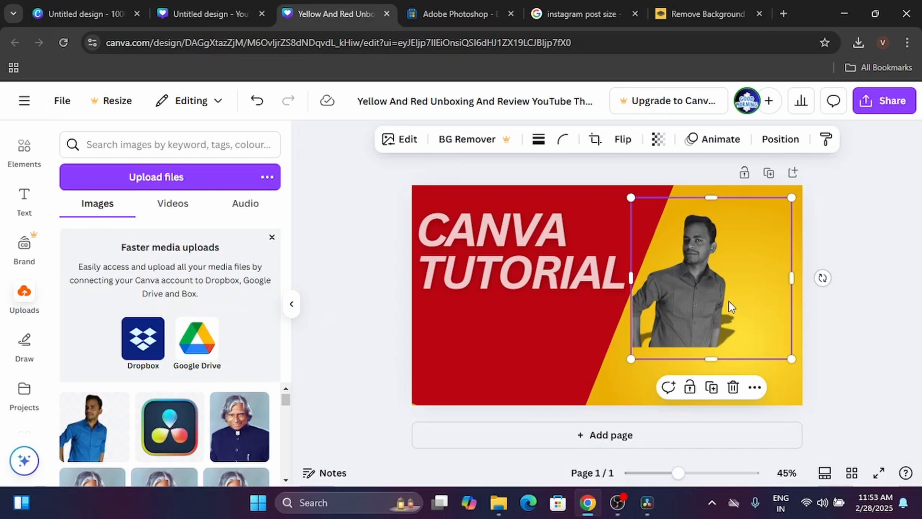
{"action": "key", "text": "ctrl+z"}
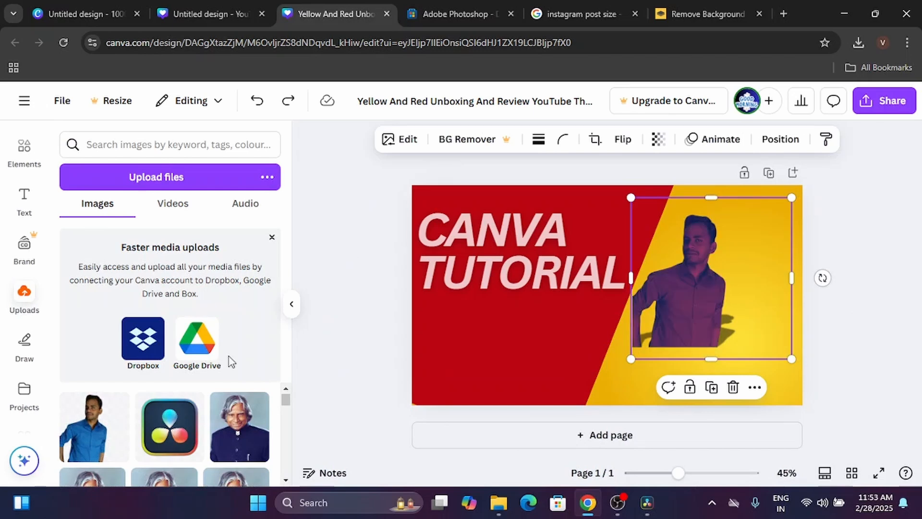
{"action": "key", "text": "ctrl+y"}
{"action": "key", "text": "ctrl+z"}
{"action": "key", "text": "ctrl+z"}
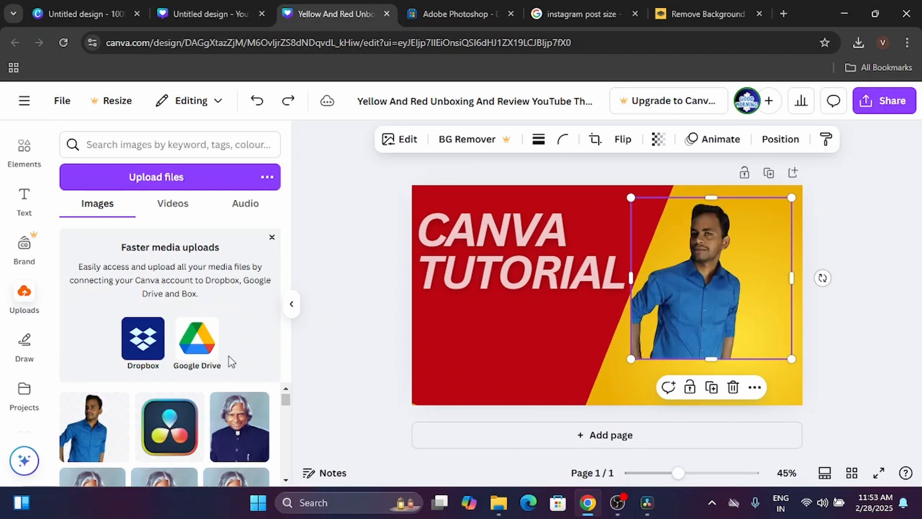
{"action": "left_click", "coordinate": [382, 333]}
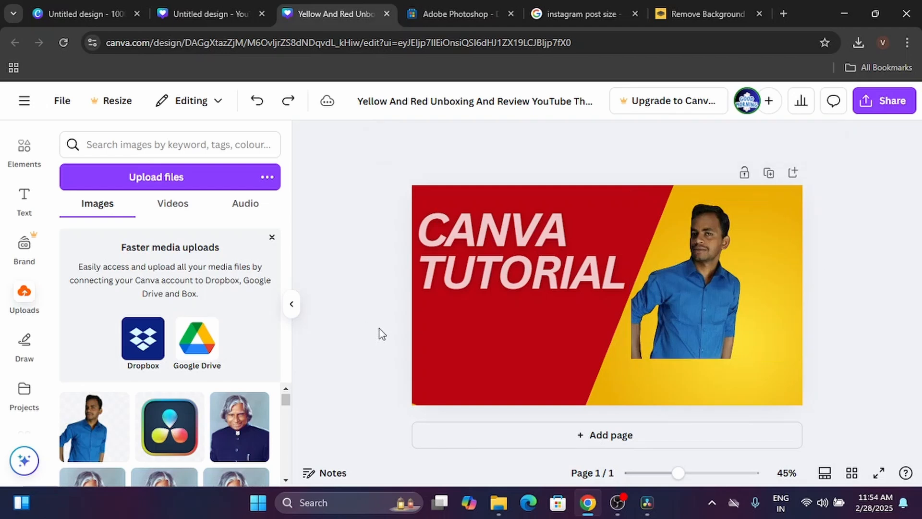
Try a freeform crop of the portrait from its upper-left corner, and undo the crop
{"action": "left_click", "coordinate": [719, 349]}
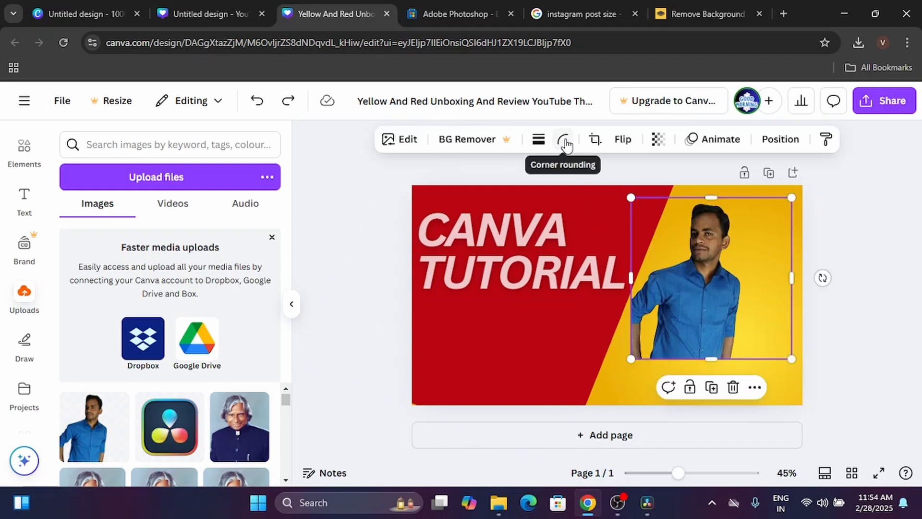
{"action": "left_click", "coordinate": [594, 140]}
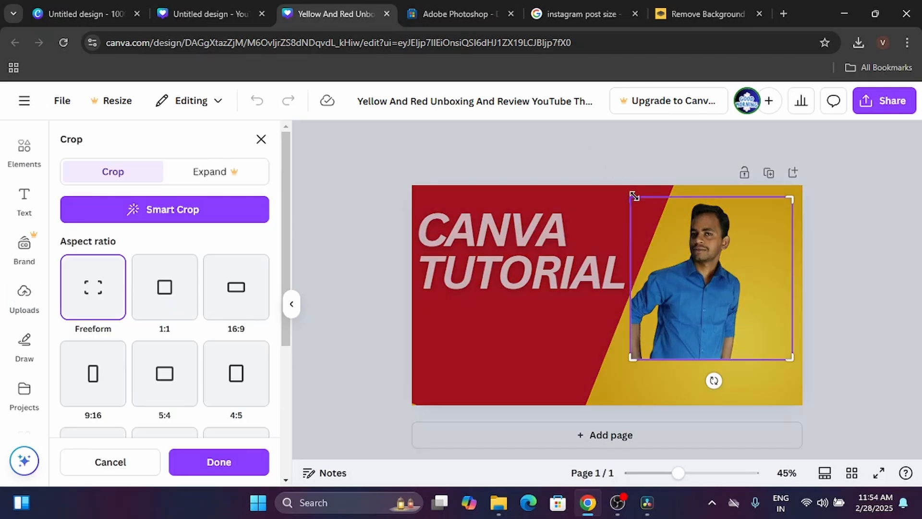
{"action": "left_click_drag", "start_coordinate": [634, 196], "coordinate": [662, 217]}
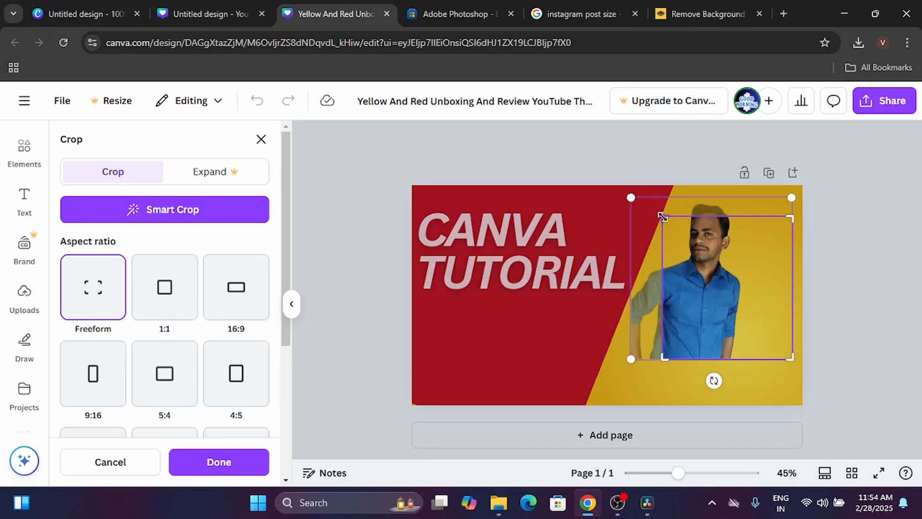
{"action": "key", "text": "Return"}
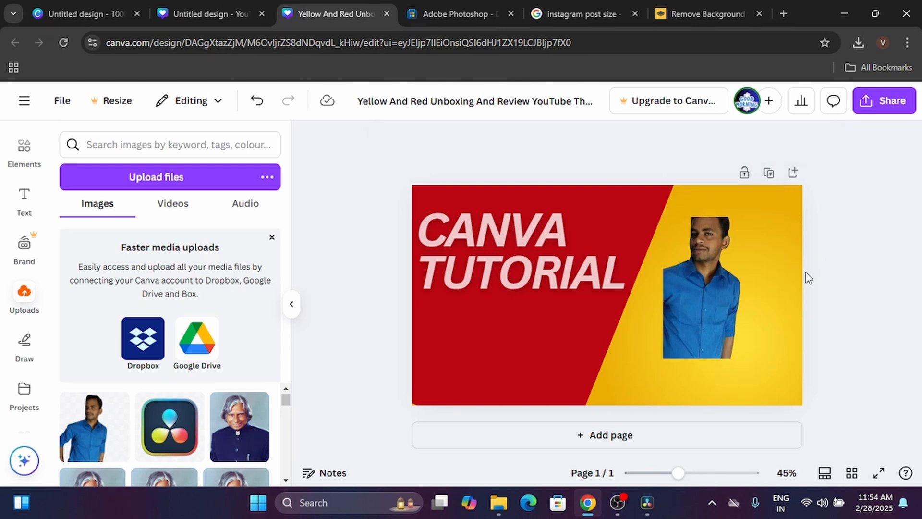
{"action": "key", "text": "ctrl+z"}
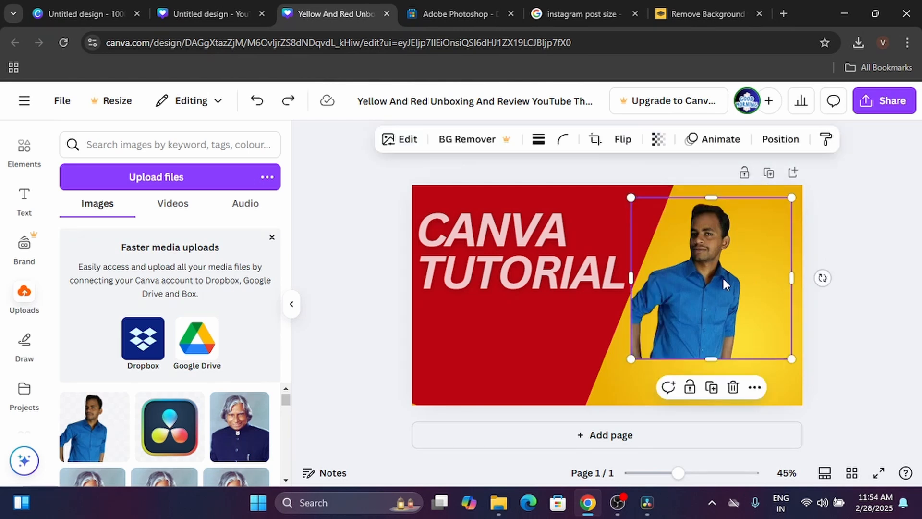
Move the portrait slightly down and right so its frame meets the thumbnail's right edge
{"action": "mouse_move", "coordinate": [721, 278]}
{"action": "left_mouse_down"}
{"action": "mouse_move", "coordinate": [705, 278]}
{"action": "mouse_move", "coordinate": [732, 289]}
{"action": "left_mouse_up"}
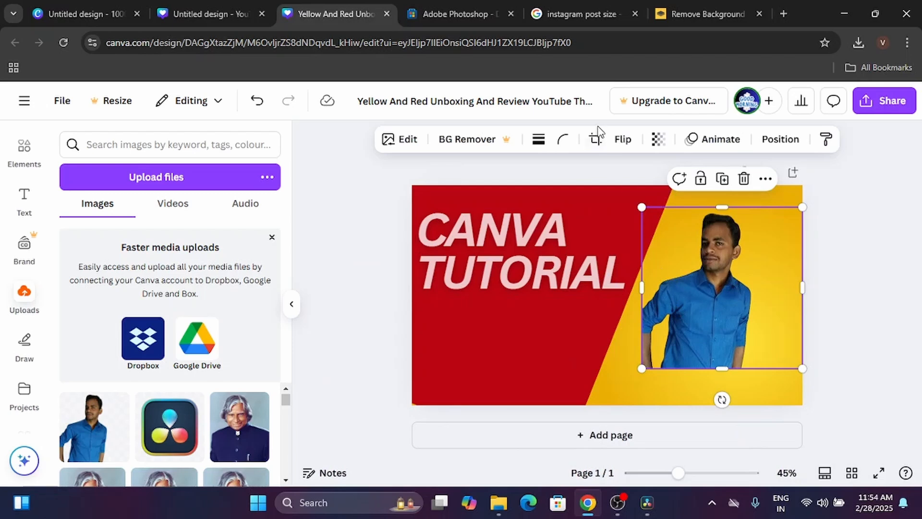
Try flipping the portrait horizontally and vertically, returning it to its original orientation
{"action": "left_click", "coordinate": [622, 140]}
{"action": "left_click", "coordinate": [623, 176]}
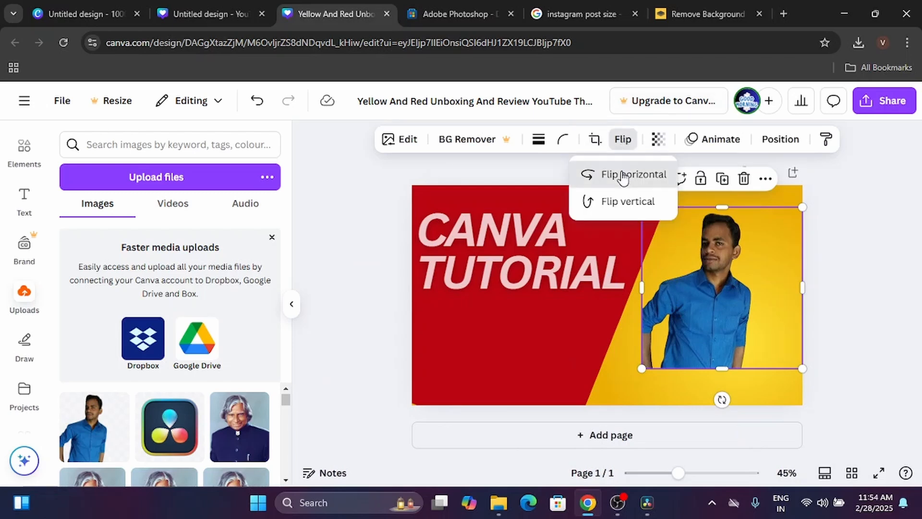
{"action": "left_click", "coordinate": [623, 176]}
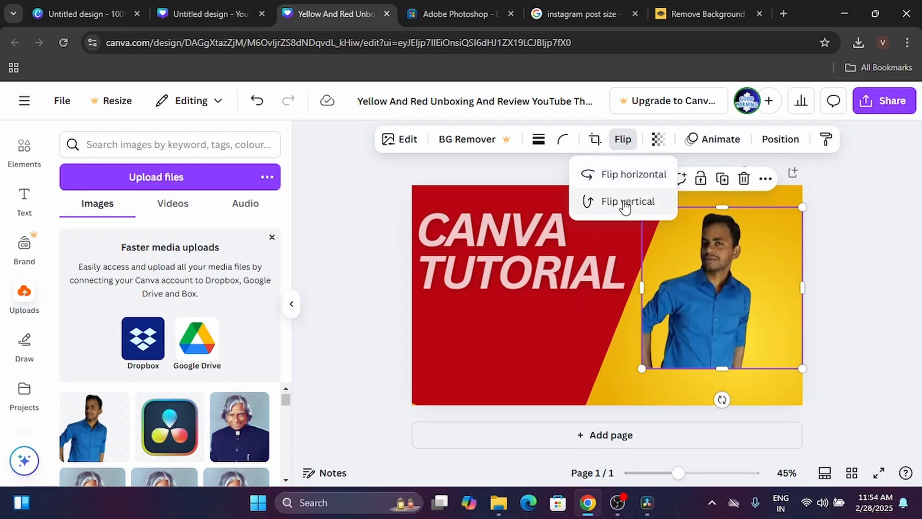
{"action": "left_click", "coordinate": [624, 204]}
{"action": "left_click", "coordinate": [624, 204]}
{"action": "left_click", "coordinate": [624, 176]}
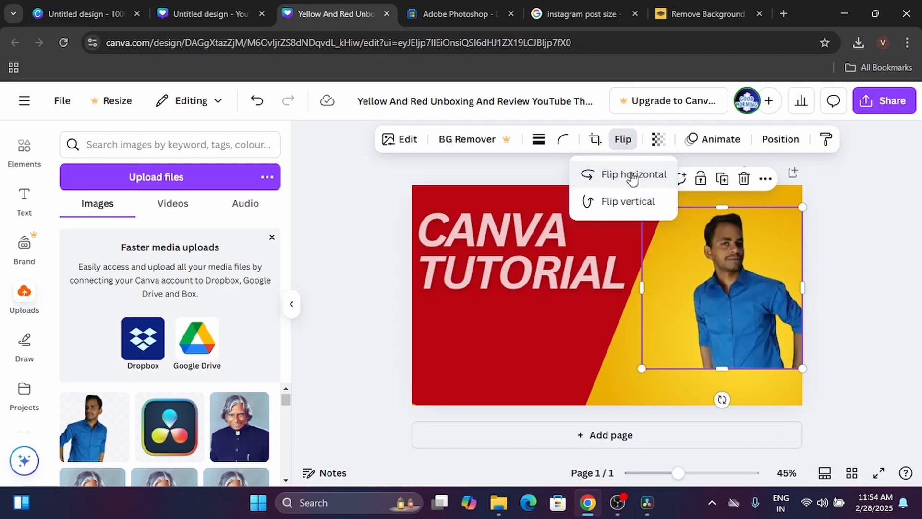
{"action": "left_click", "coordinate": [631, 177]}
{"action": "left_click", "coordinate": [632, 176]}
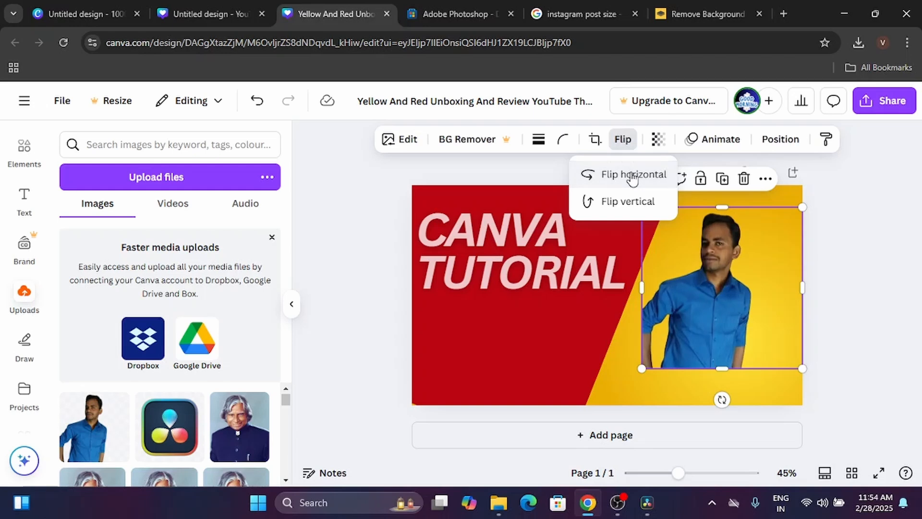
Try adjusting the portrait's transparency and set it back to 100
{"action": "left_click", "coordinate": [396, 237]}
{"action": "left_click", "coordinate": [818, 325]}
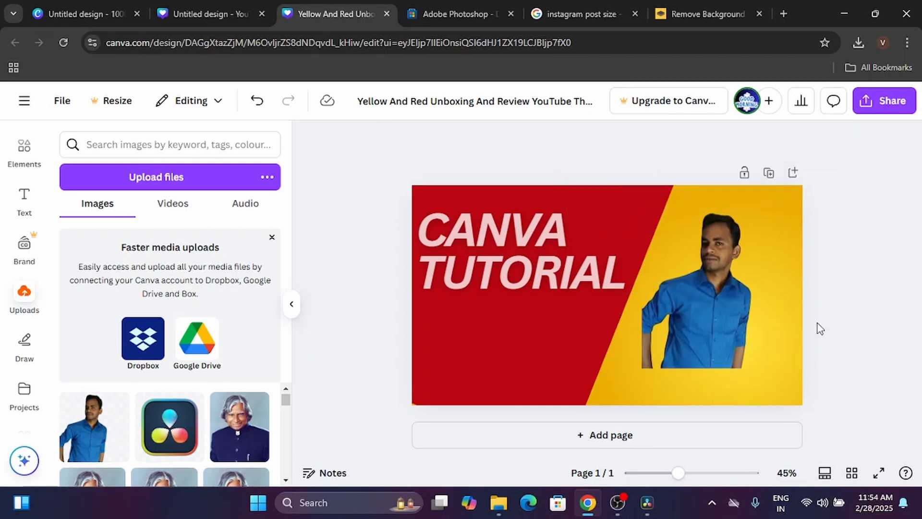
{"action": "left_click", "coordinate": [719, 294]}
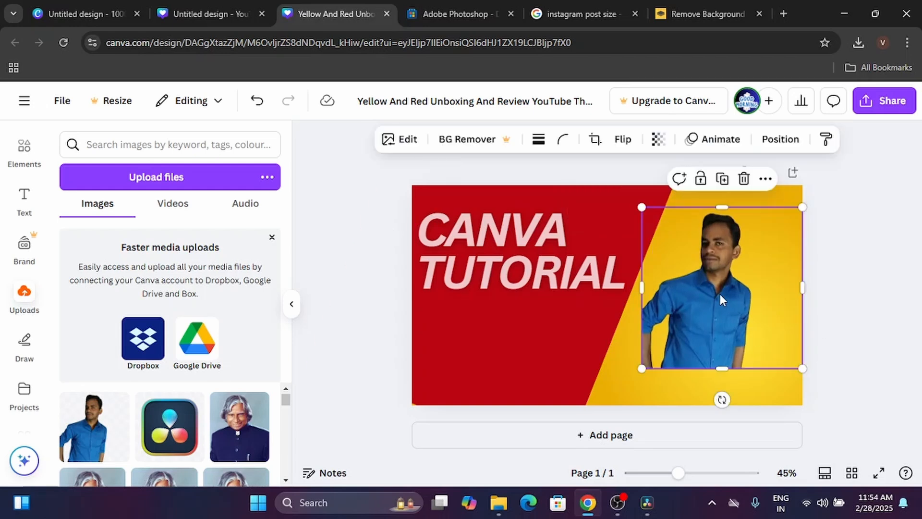
{"action": "left_click", "coordinate": [657, 141]}
{"action": "left_click_drag", "start_coordinate": [677, 193], "coordinate": [767, 198]}
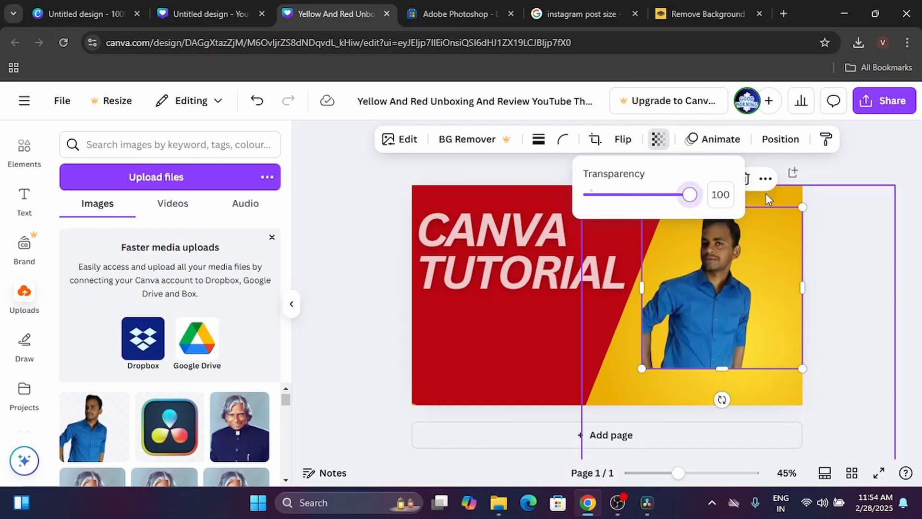
{"action": "left_click", "coordinate": [871, 240]}
Apply the Digital photo animation to the portrait
{"action": "left_click", "coordinate": [717, 141]}
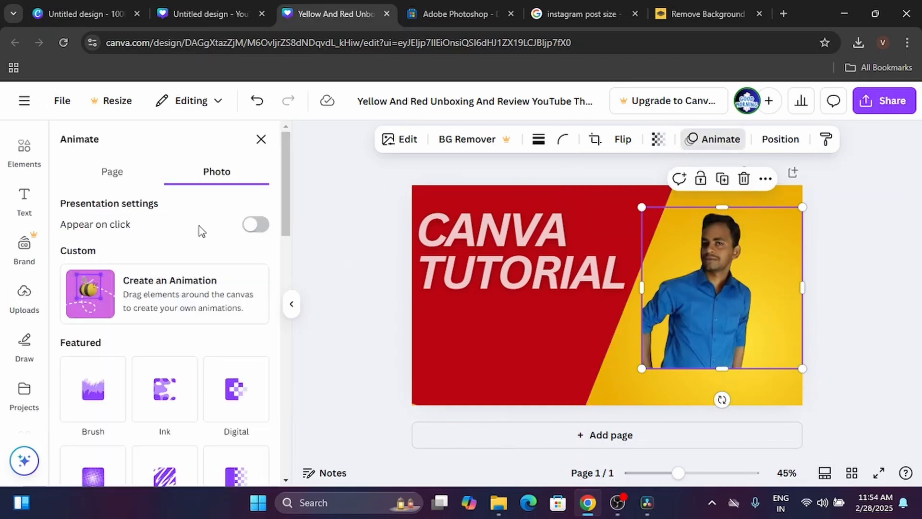
{"action": "scroll", "coordinate": [207, 312], "scroll_direction": "down", "scroll_amount": 3}
{"action": "left_click", "coordinate": [228, 331]}
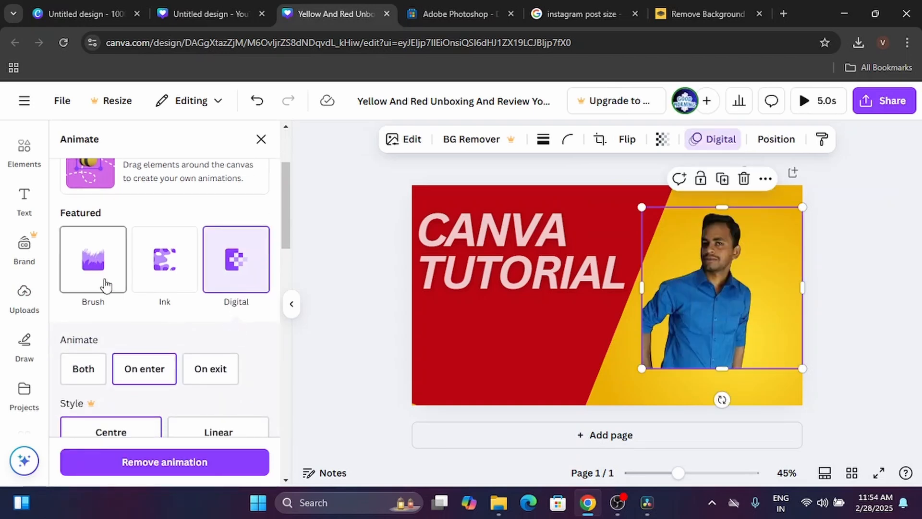
{"action": "left_click", "coordinate": [377, 321]}
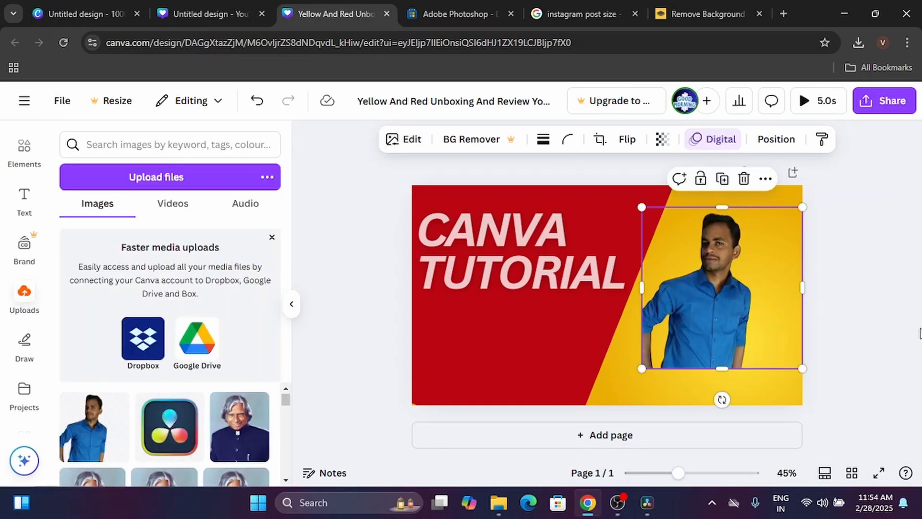
Test the portrait's layer order over the title, bring it in front of the text, and return it to the yellow area
{"action": "left_click", "coordinate": [783, 148]}
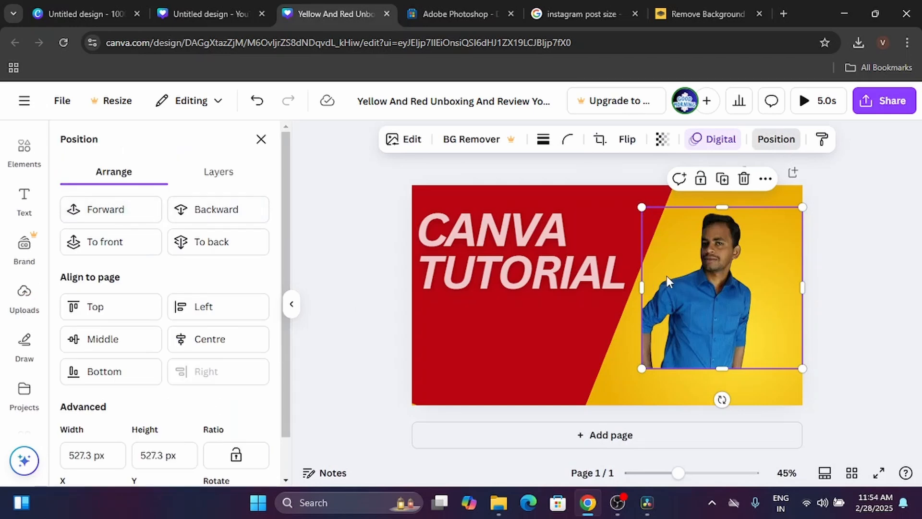
{"action": "left_click_drag", "start_coordinate": [668, 281], "coordinate": [451, 254]}
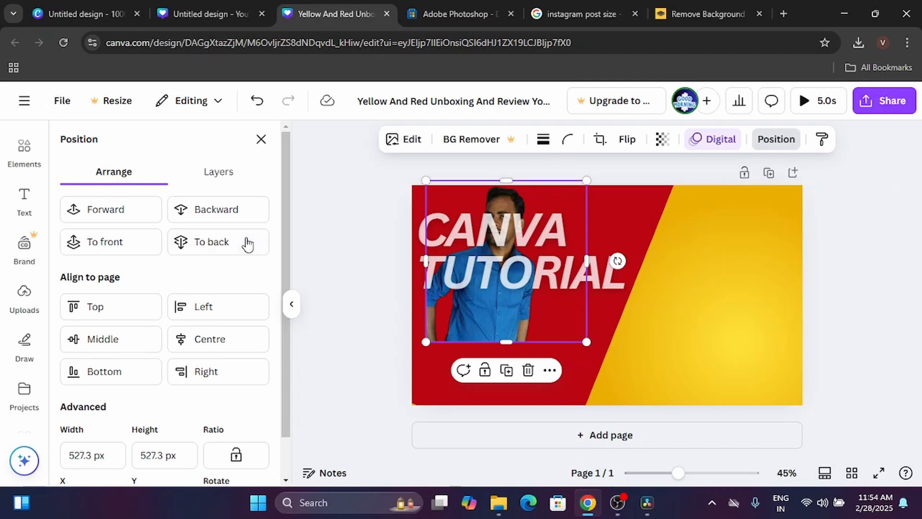
{"action": "left_click", "coordinate": [212, 222]}
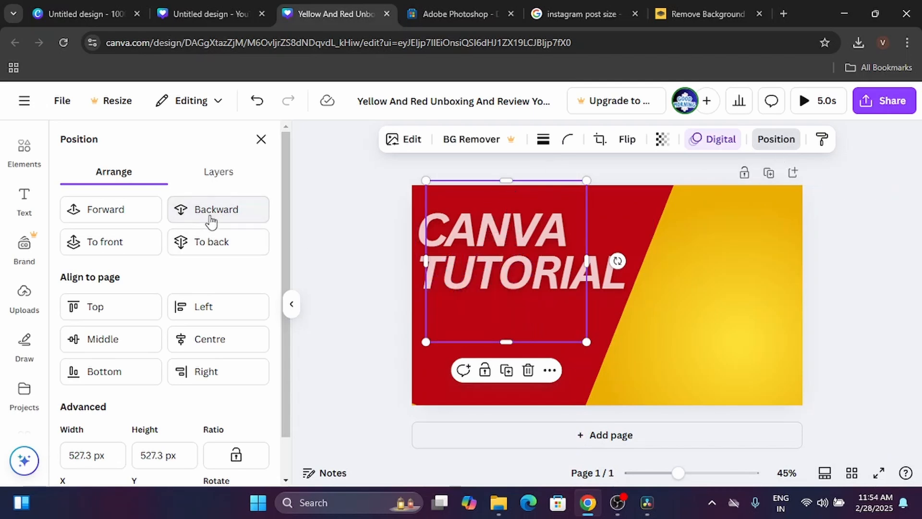
{"action": "left_click", "coordinate": [109, 207]}
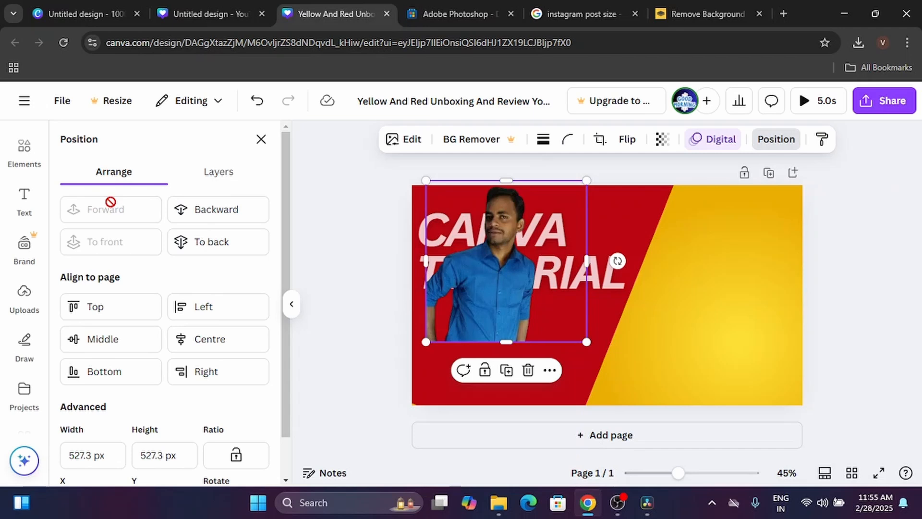
{"action": "left_click_drag", "start_coordinate": [547, 311], "coordinate": [765, 338]}
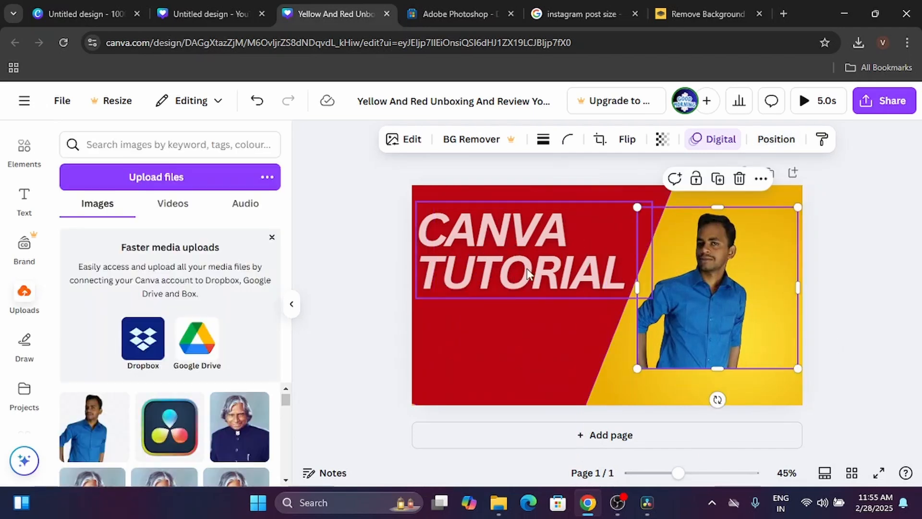
Try deleting the red diagonal background shape, and undo the deletion
{"action": "left_click", "coordinate": [687, 295]}
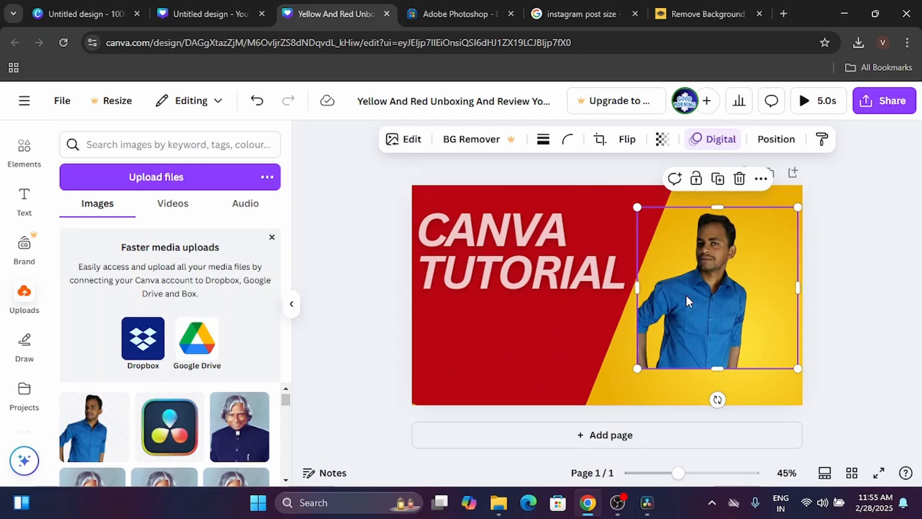
{"action": "left_click", "coordinate": [542, 368]}
{"action": "left_click", "coordinate": [612, 388]}
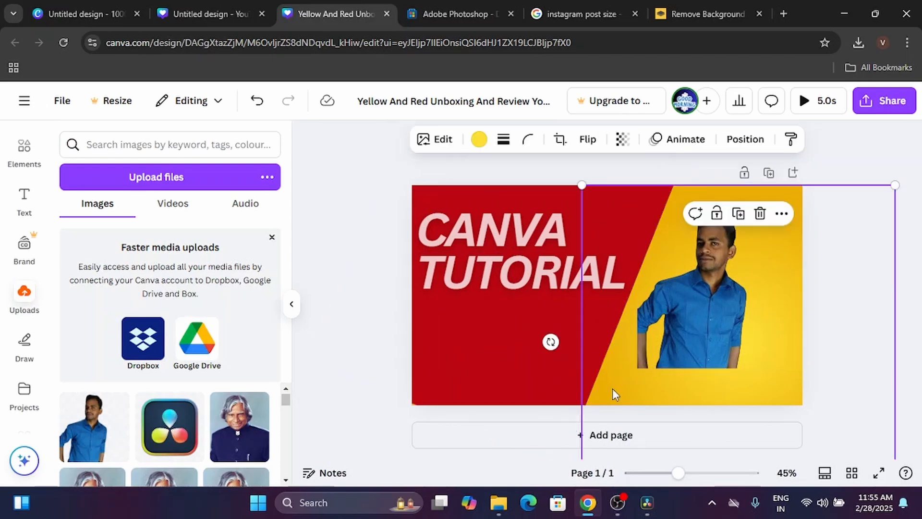
{"action": "left_click", "coordinate": [486, 338]}
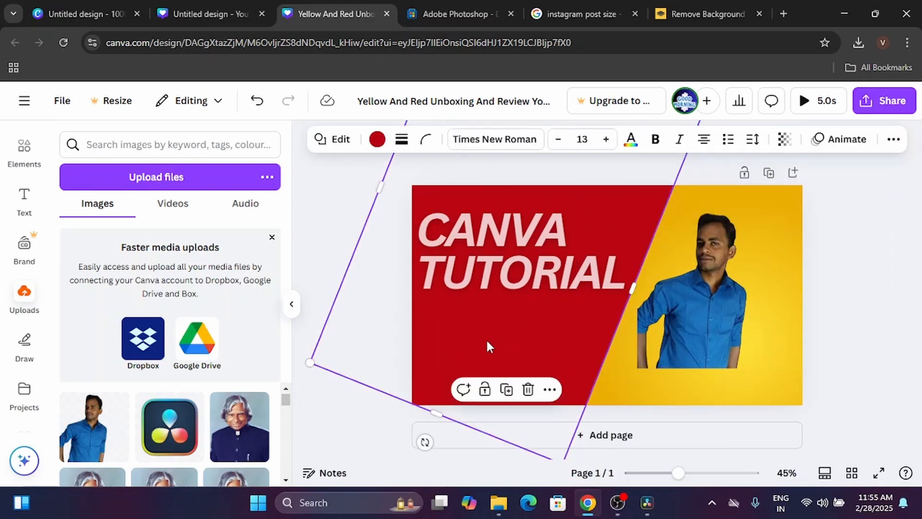
{"action": "left_click", "coordinate": [645, 402]}
{"action": "left_click", "coordinate": [495, 374]}
{"action": "key", "text": "Delete"}
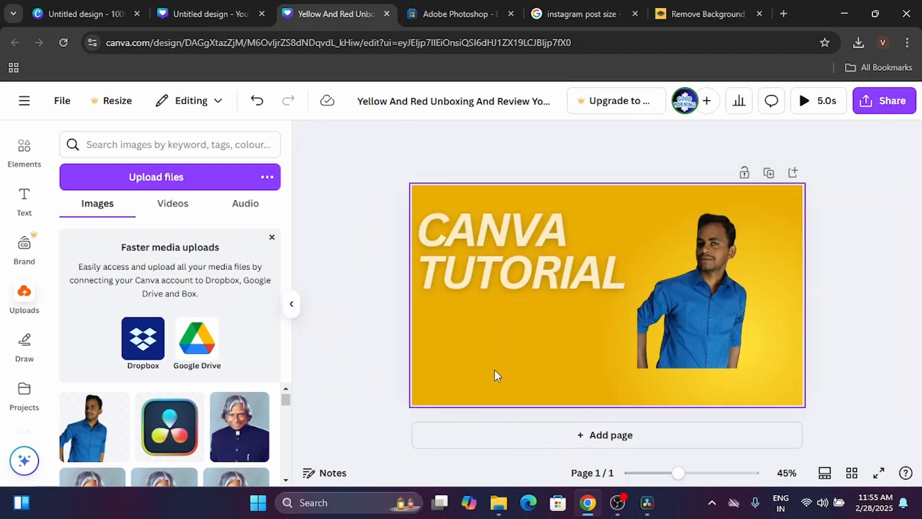
{"action": "key", "text": "ctrl+z"}
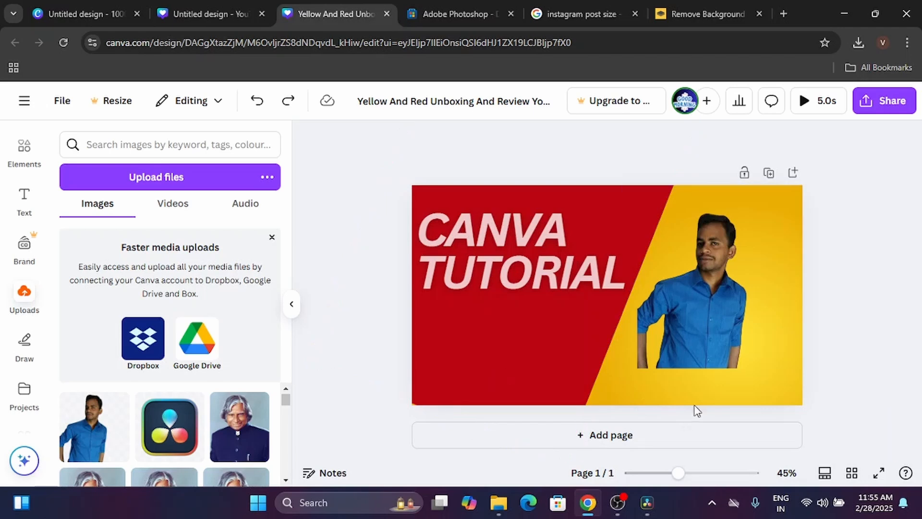
Delete the yellow gradient overlay and the red diagonal shape from the thumbnail background
{"action": "left_click", "coordinate": [699, 405]}
{"action": "key", "text": "Delete"}
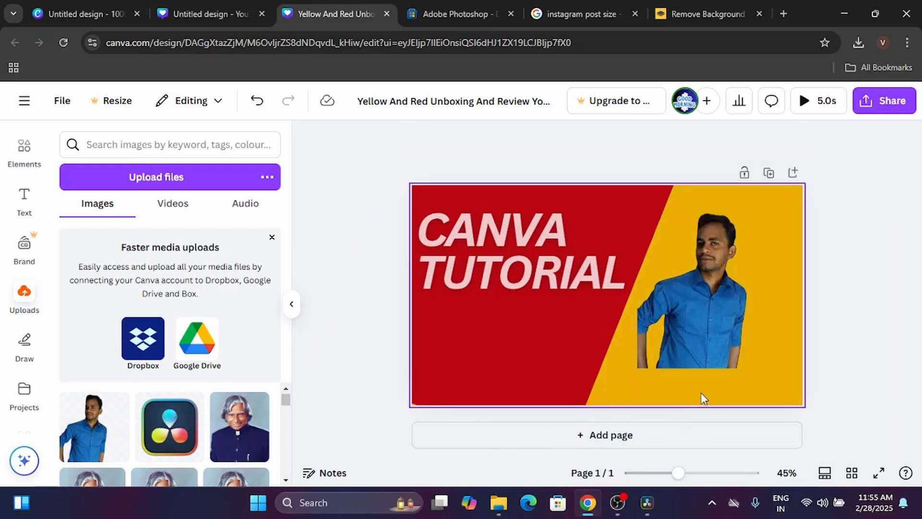
{"action": "left_click", "coordinate": [701, 393]}
{"action": "left_click", "coordinate": [576, 350]}
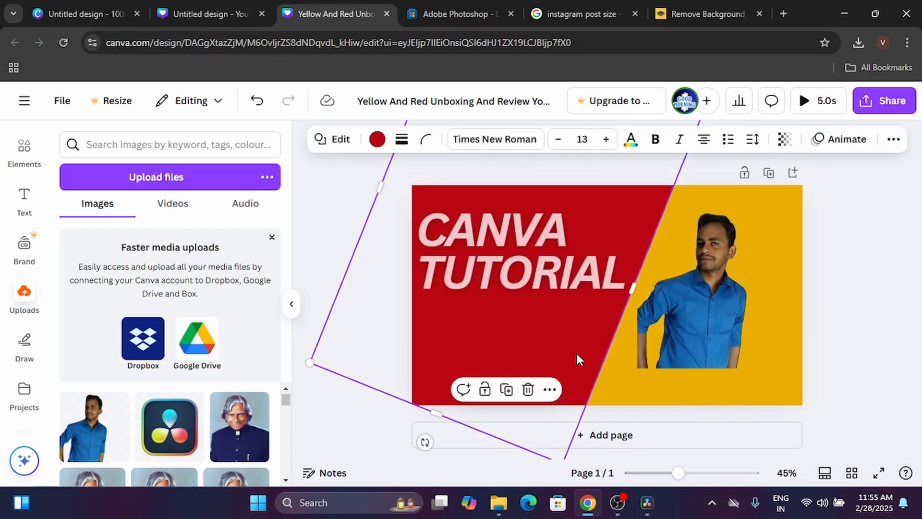
{"action": "key", "text": "Delete"}
{"action": "left_click", "coordinate": [594, 358]}
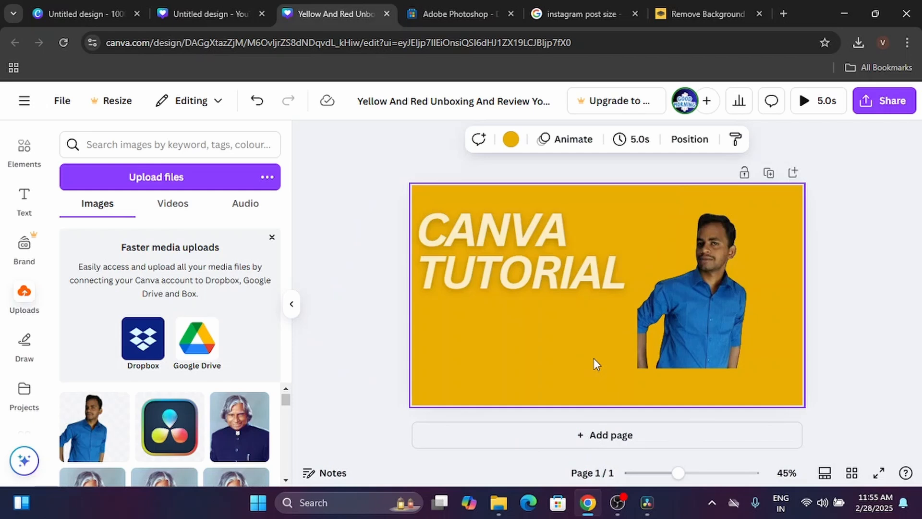
{"action": "left_click", "coordinate": [365, 326]}
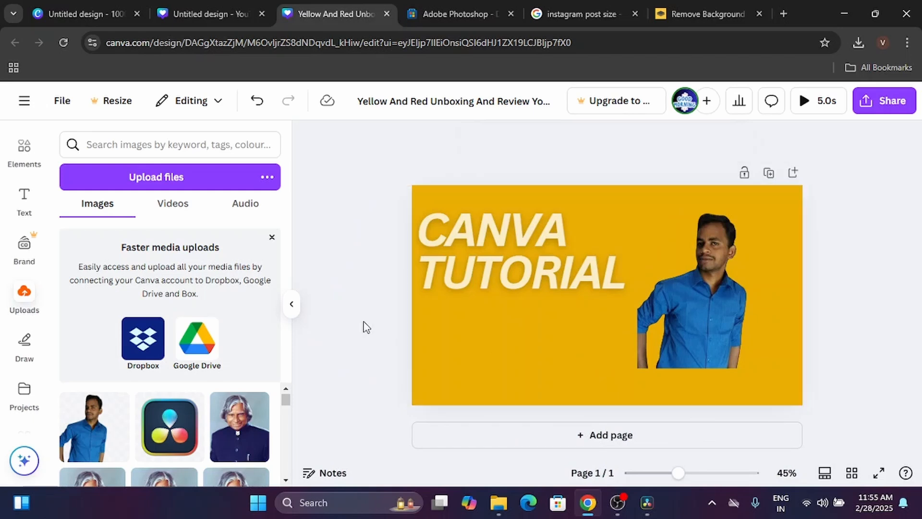
Try dark brown, red, green and white page backgrounds, and set the background colour to solid black
{"action": "left_click", "coordinate": [494, 356]}
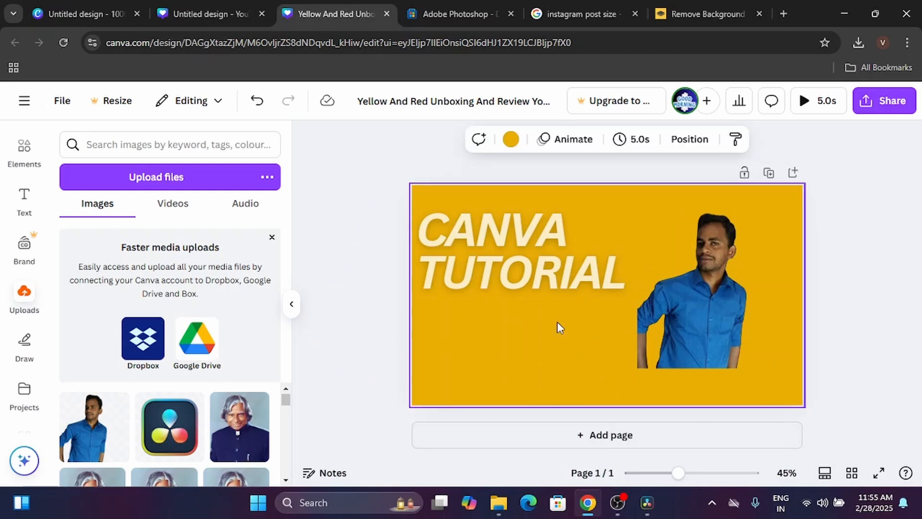
{"action": "left_click", "coordinate": [511, 140]}
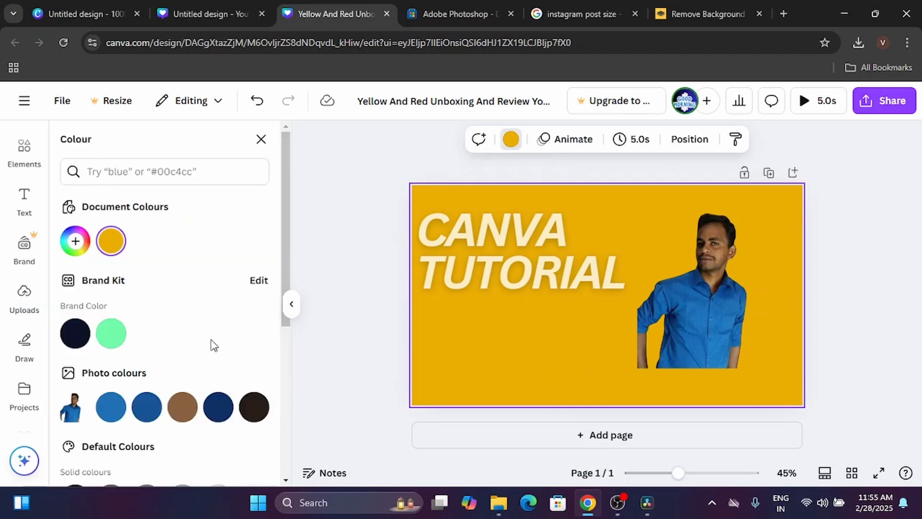
{"action": "scroll", "coordinate": [211, 344], "scroll_direction": "down", "scroll_amount": 1}
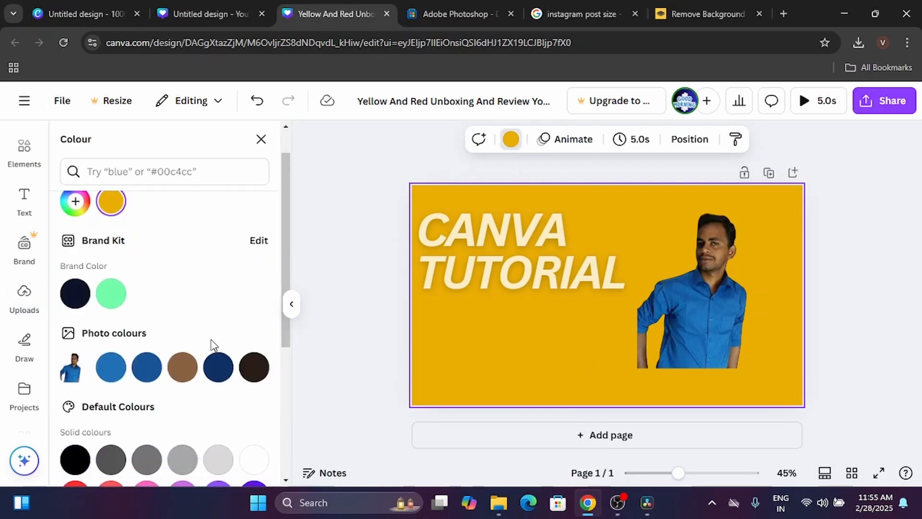
{"action": "left_click", "coordinate": [254, 368]}
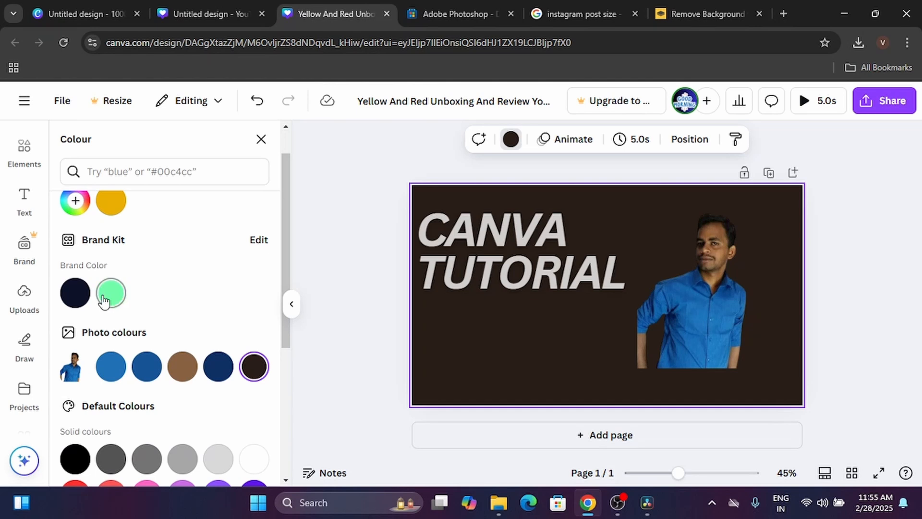
{"action": "scroll", "coordinate": [91, 341], "scroll_direction": "down", "scroll_amount": 3}
{"action": "left_click", "coordinate": [84, 417]}
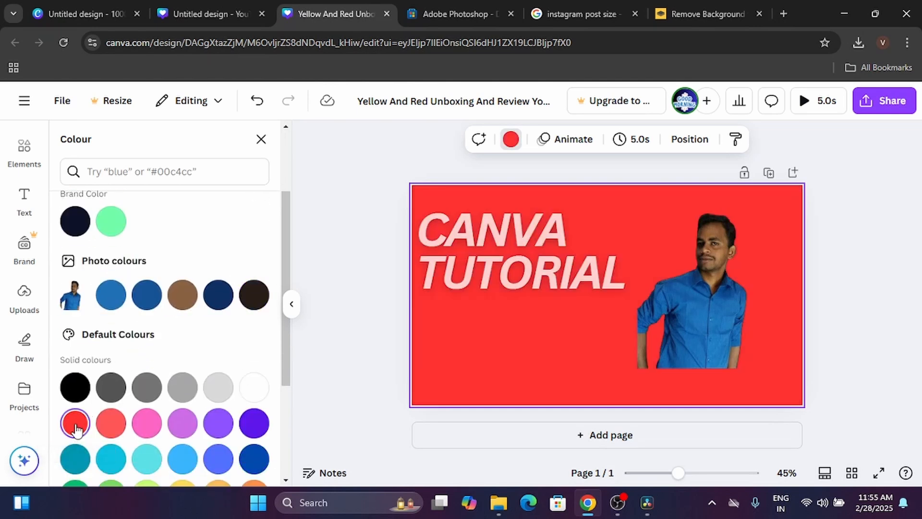
{"action": "scroll", "coordinate": [164, 432], "scroll_direction": "down", "scroll_amount": 3}
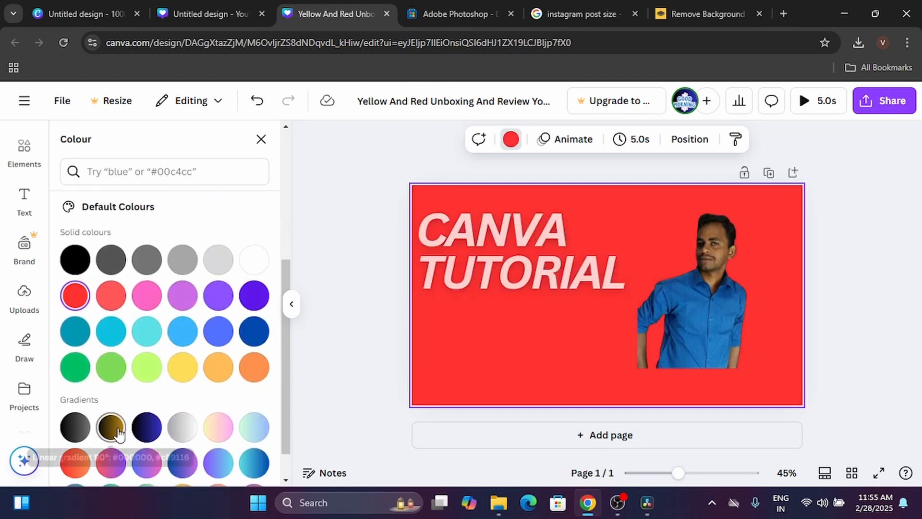
{"action": "left_click", "coordinate": [80, 376]}
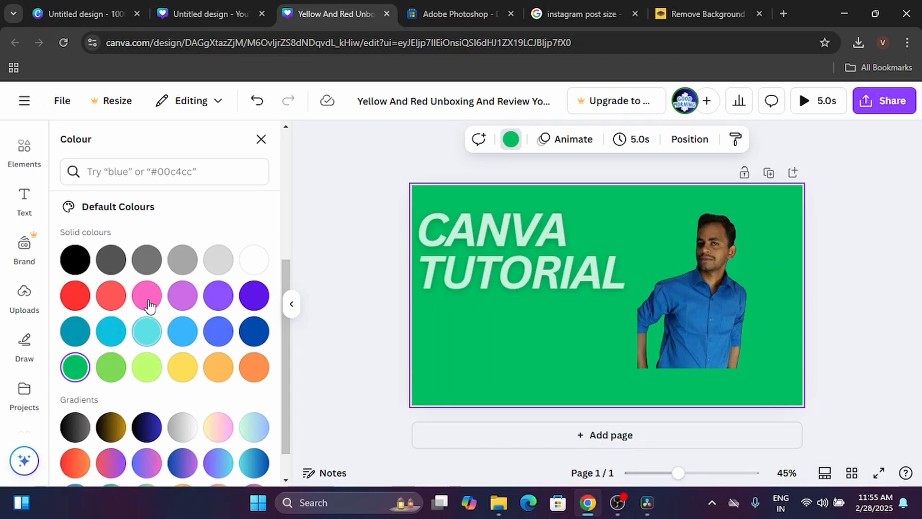
{"action": "left_click", "coordinate": [111, 295]}
{"action": "left_click", "coordinate": [256, 268]}
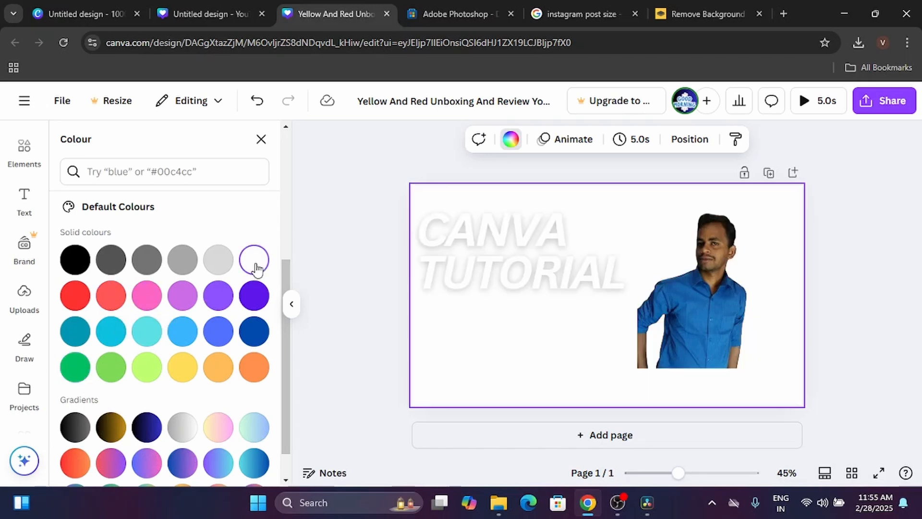
{"action": "left_click", "coordinate": [75, 262]}
{"action": "left_click", "coordinate": [312, 270]}
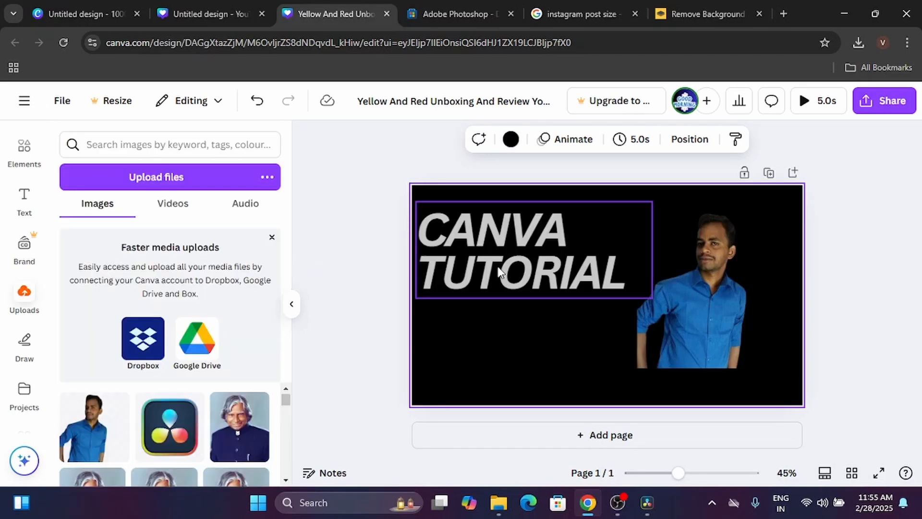
Unlock the "CANVA TUTORIAL" title text for editing
{"action": "left_click_drag", "start_coordinate": [501, 269], "coordinate": [496, 283]}
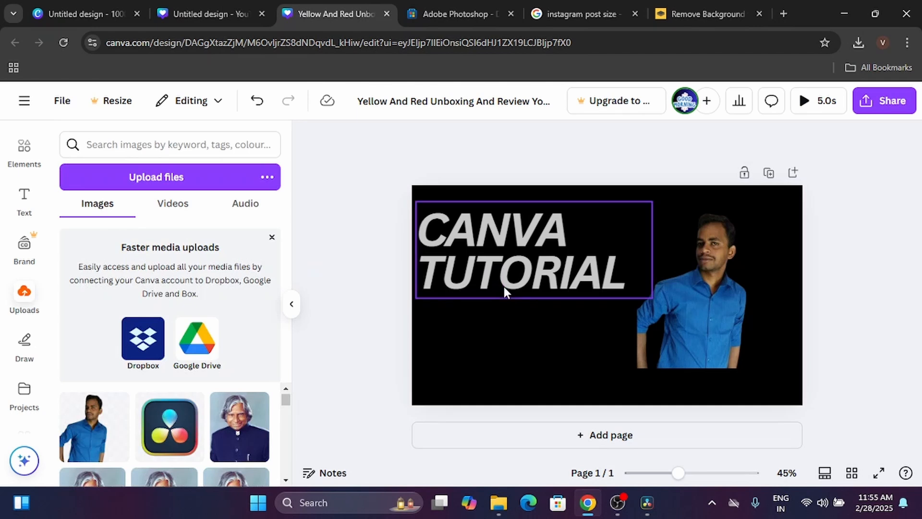
{"action": "left_click", "coordinate": [512, 243]}
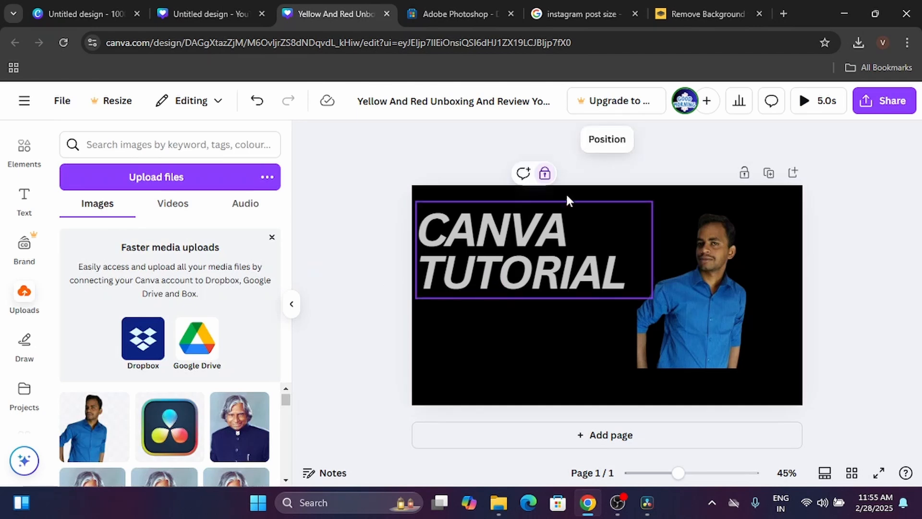
{"action": "left_click", "coordinate": [374, 298]}
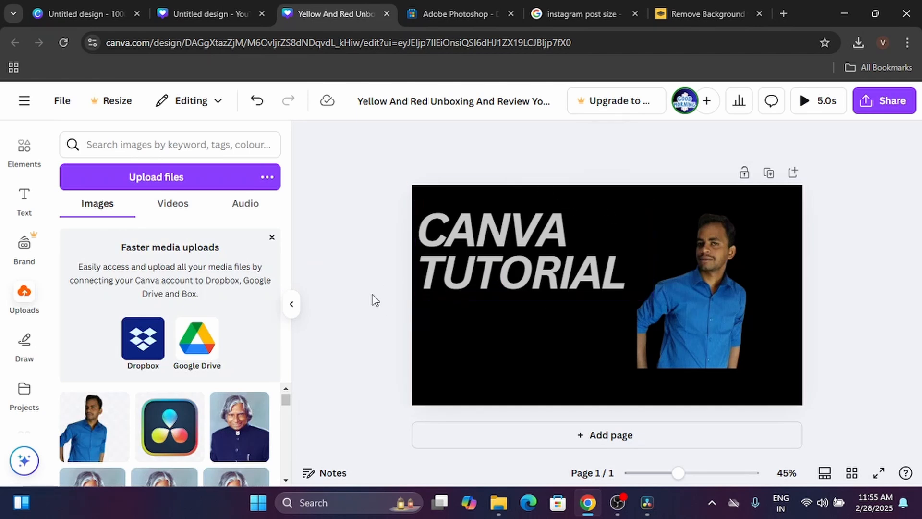
{"action": "left_click", "coordinate": [499, 251]}
{"action": "left_click", "coordinate": [545, 173]}
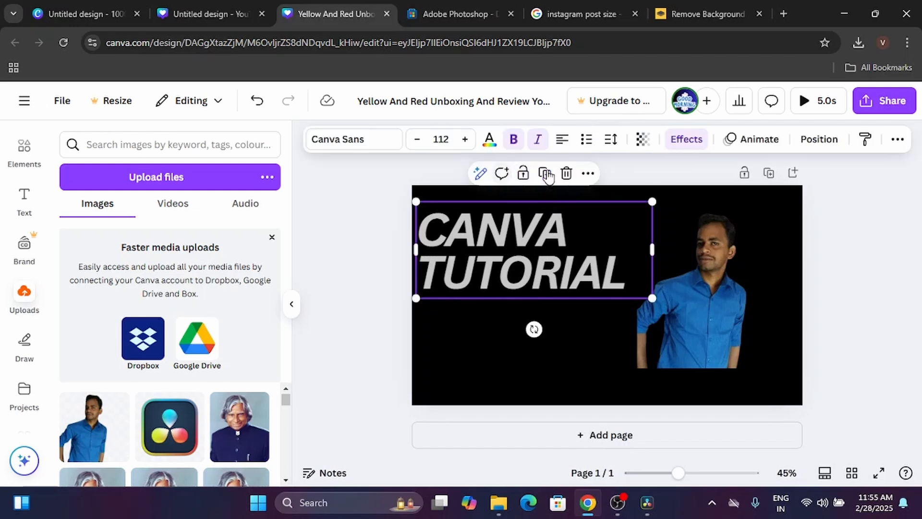
Enlarge the title text to font size 120 and move the portrait slightly up and right beside it
{"action": "left_click_drag", "start_coordinate": [656, 303], "coordinate": [706, 304]}
{"action": "left_click", "coordinate": [681, 308]}
{"action": "left_click", "coordinate": [874, 305]}
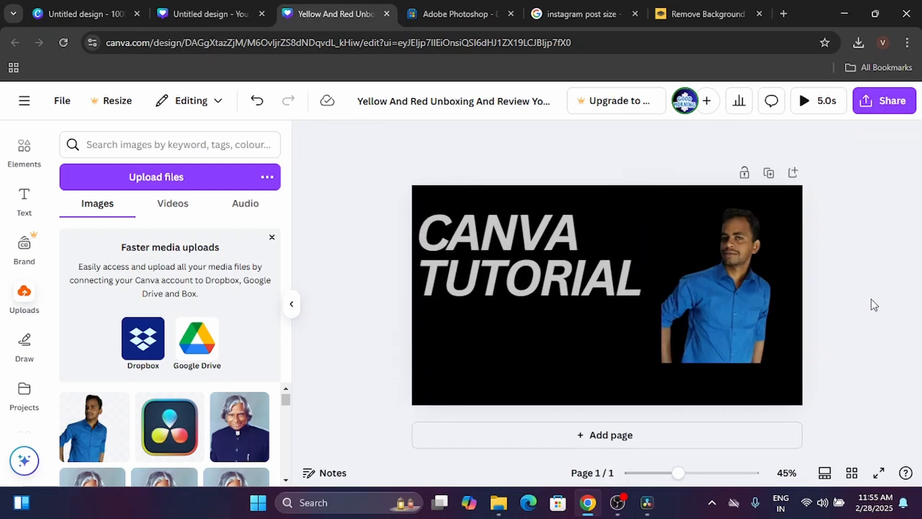
{"action": "left_click_drag", "start_coordinate": [767, 290], "coordinate": [745, 283]}
{"action": "left_click", "coordinate": [567, 286]}
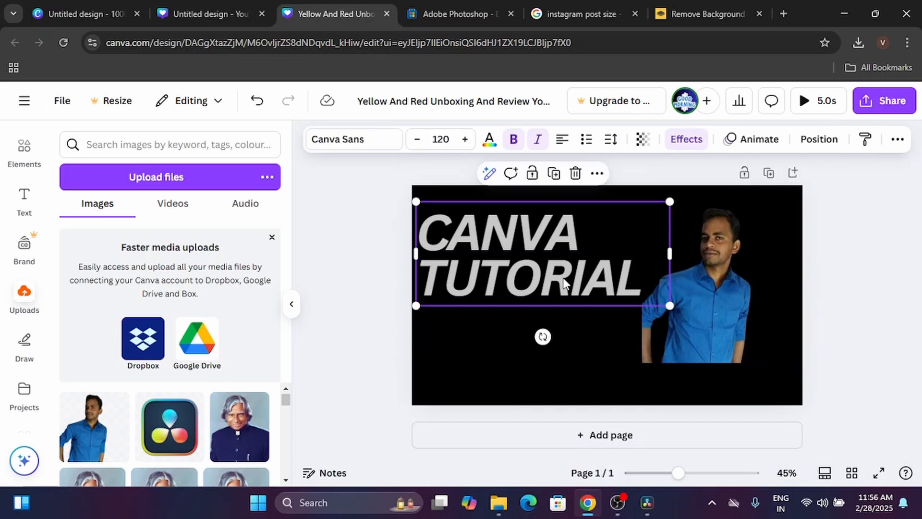
Move the "CANVA TUTORIAL" title slightly up towards the top edge of the thumbnail
{"action": "left_click", "coordinate": [856, 321]}
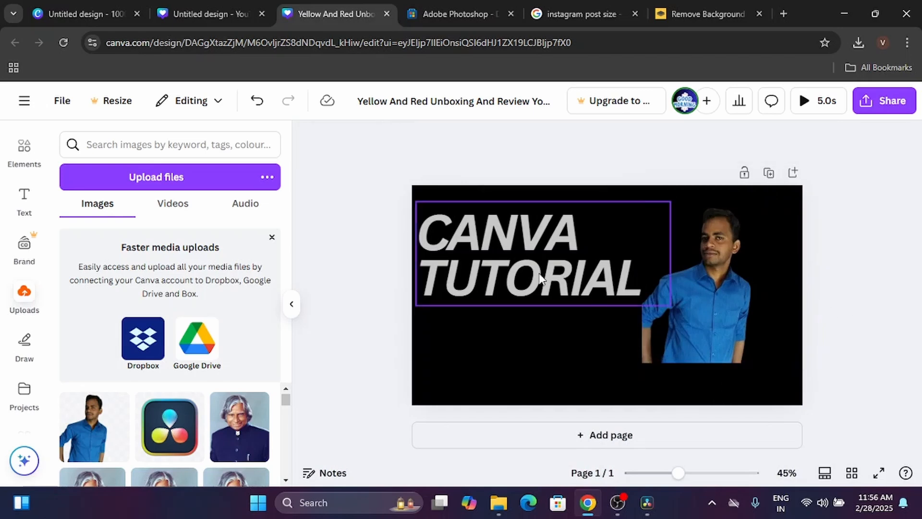
{"action": "left_click_drag", "start_coordinate": [539, 278], "coordinate": [539, 269]}
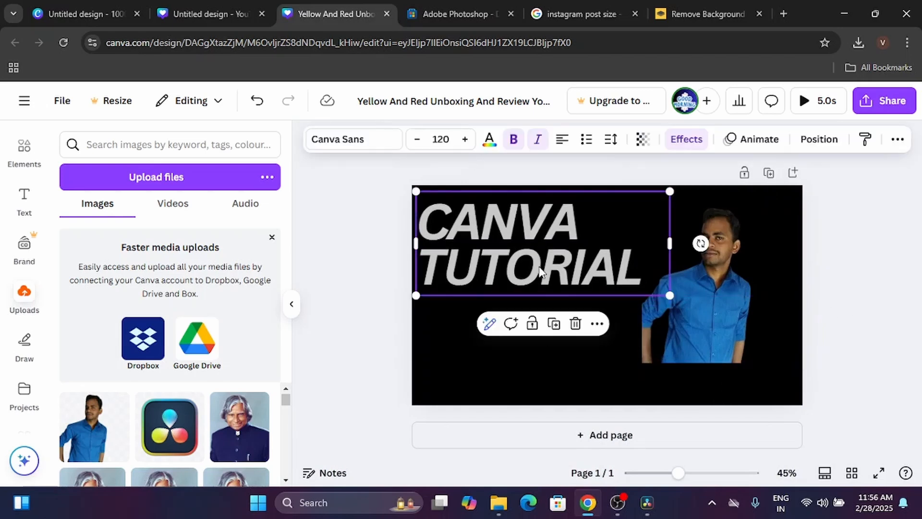
{"action": "left_click", "coordinate": [374, 251]}
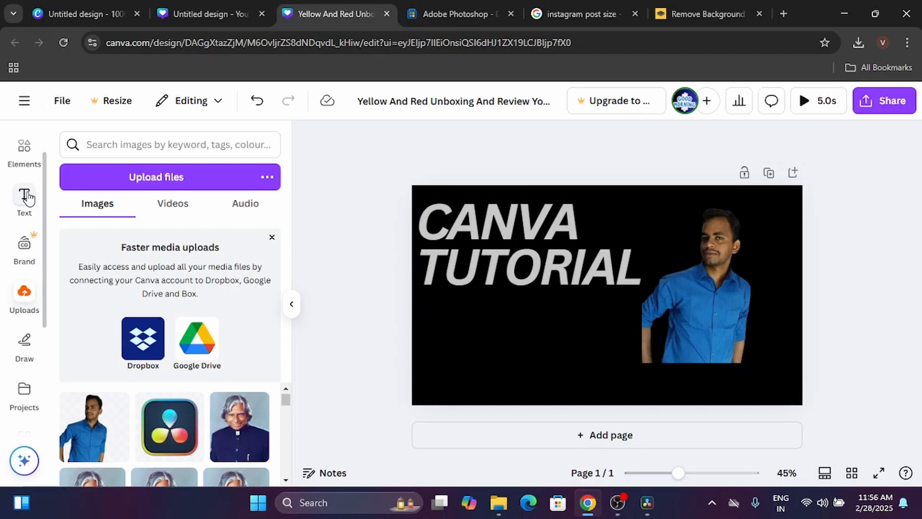
Add a heading reading "Digital GVK" and place it near the lower-left corner of the thumbnail
{"action": "left_click", "coordinate": [27, 197]}
{"action": "scroll", "coordinate": [133, 312], "scroll_direction": "down", "scroll_amount": 2}
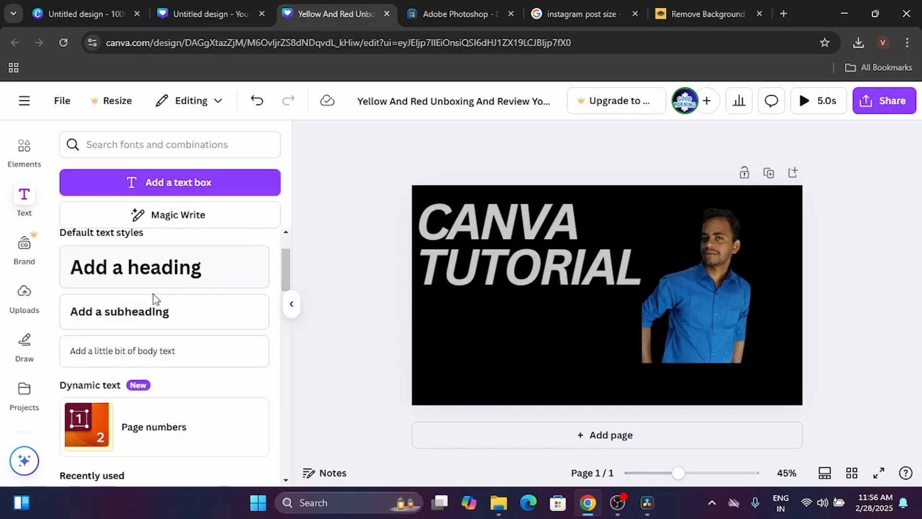
{"action": "left_click", "coordinate": [134, 281]}
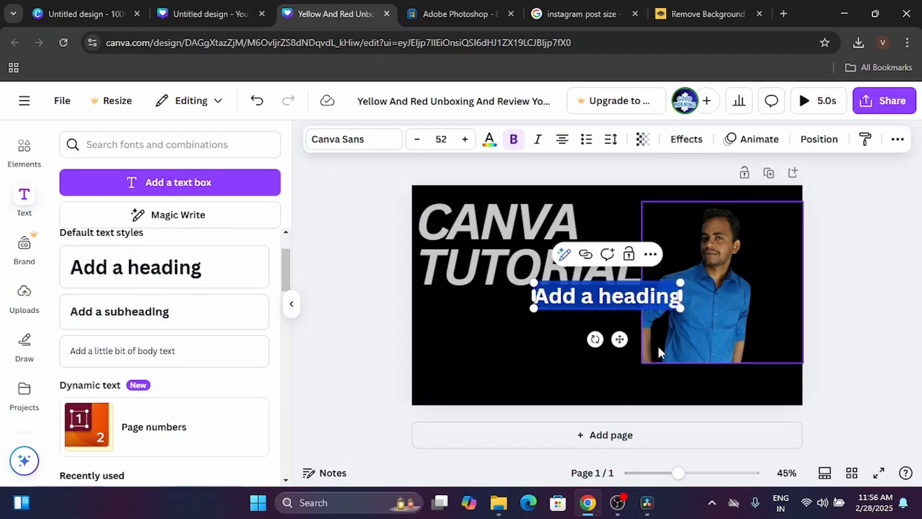
{"action": "type", "text": "Digital GV"}
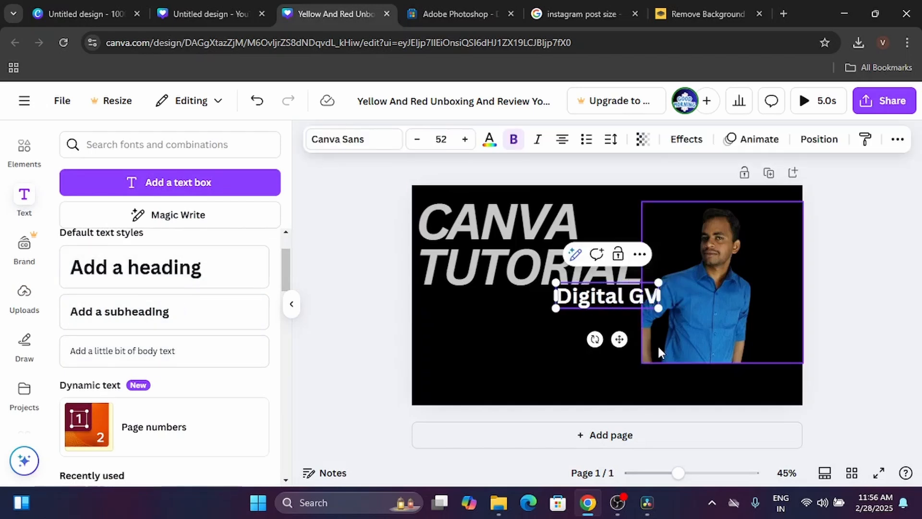
{"action": "type", "text": "K"}
{"action": "left_click", "coordinate": [366, 330]}
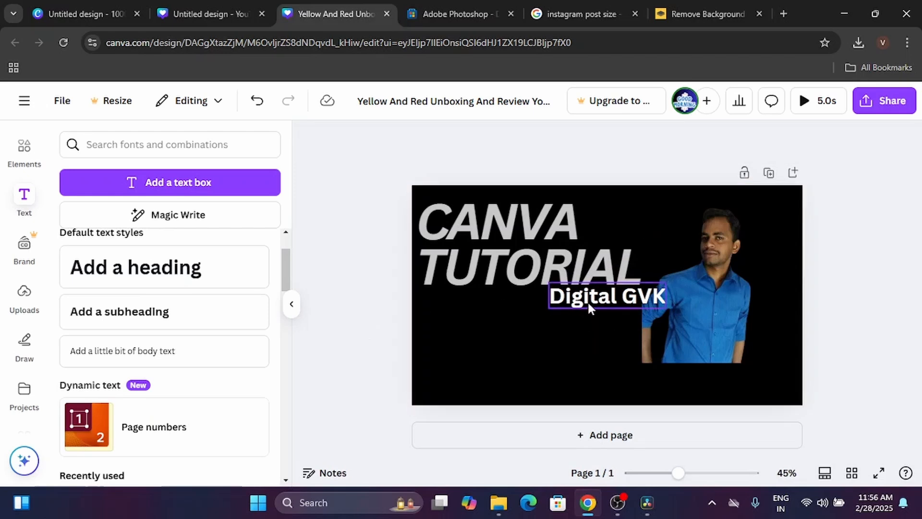
{"action": "left_click_drag", "start_coordinate": [588, 305], "coordinate": [464, 386]}
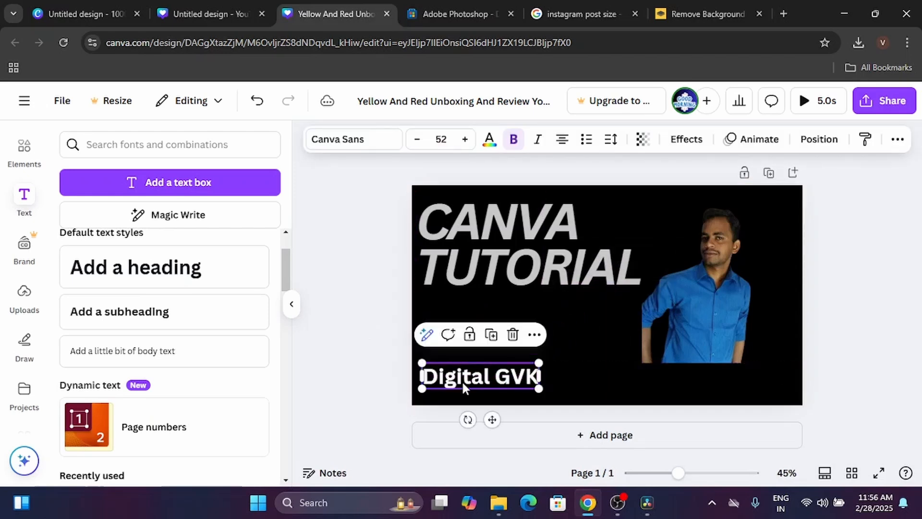
Shrink the "Digital GVK" text to a font size of about 15, keeping it in the lower-left corner
{"action": "left_click", "coordinate": [389, 139]}
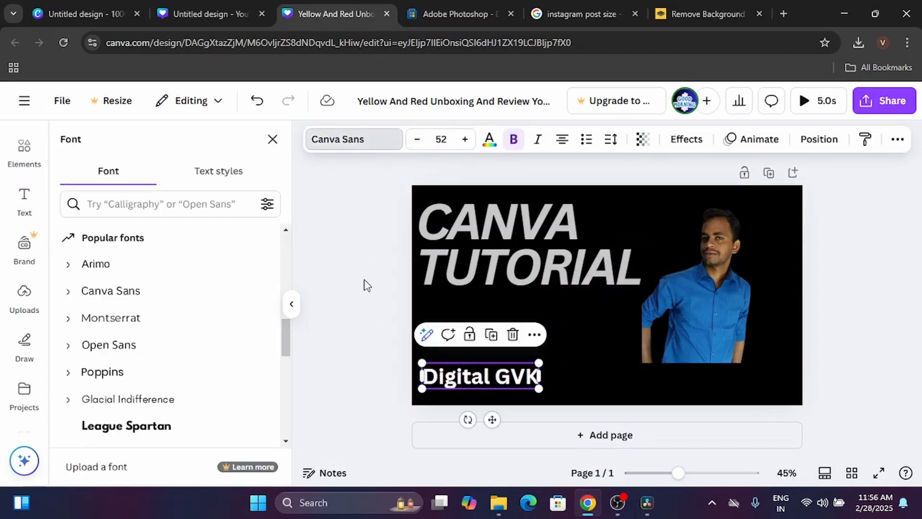
{"action": "left_click", "coordinate": [495, 383]}
{"action": "left_click", "coordinate": [361, 369]}
{"action": "left_click", "coordinate": [451, 378]}
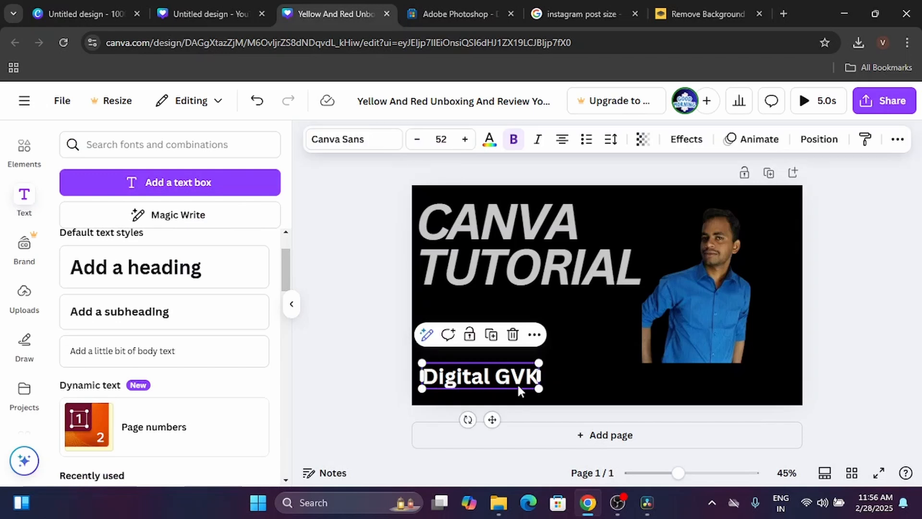
{"action": "left_click_drag", "start_coordinate": [536, 387], "coordinate": [413, 382]}
{"action": "left_click", "coordinate": [358, 355]}
{"action": "left_click", "coordinate": [489, 269]}
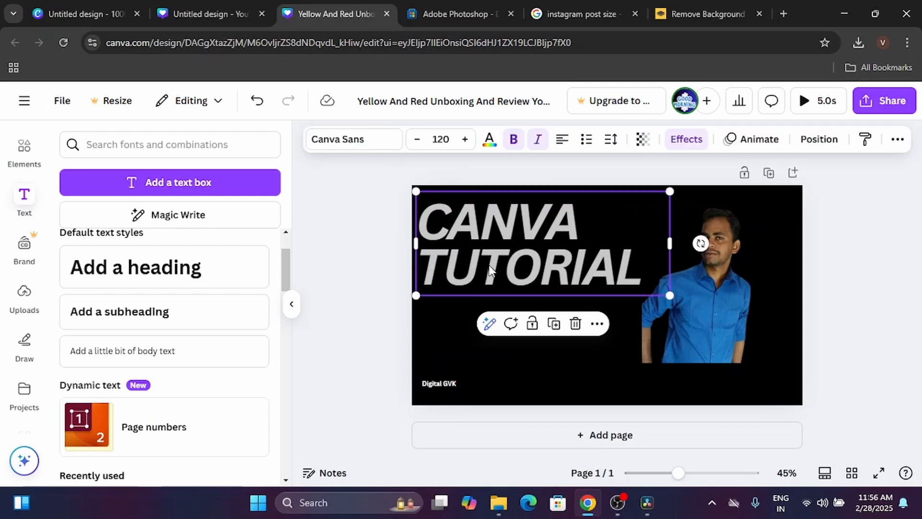
{"action": "left_click", "coordinate": [689, 306]}
{"action": "left_click", "coordinate": [439, 383]}
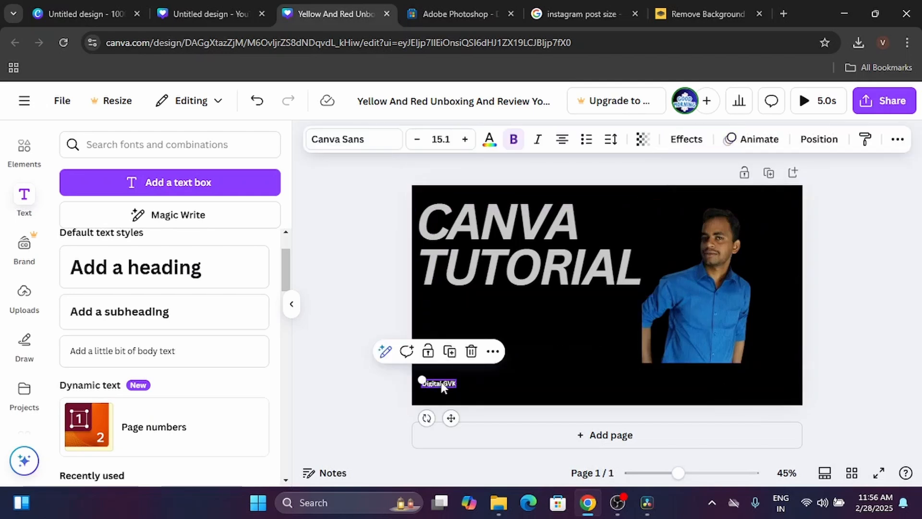
{"action": "left_click", "coordinate": [580, 319]}
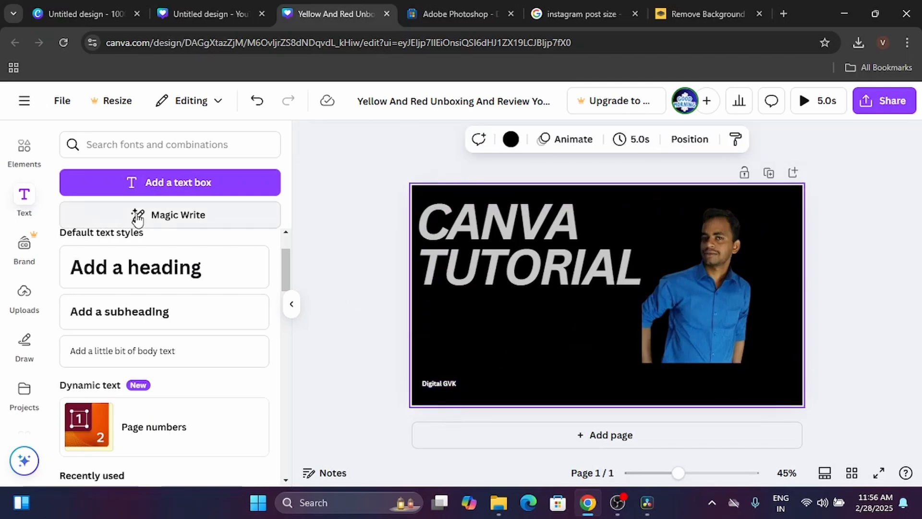
Search the elements for "canva" and add the round blue-purple Canva logo graphic to the thumbnail
{"action": "scroll", "coordinate": [11, 252], "scroll_direction": "up", "scroll_amount": 2}
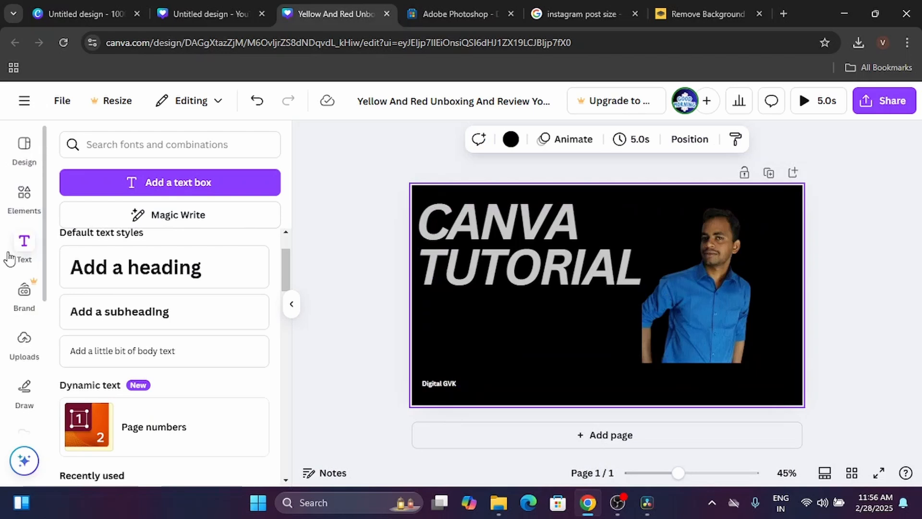
{"action": "left_click", "coordinate": [24, 194]}
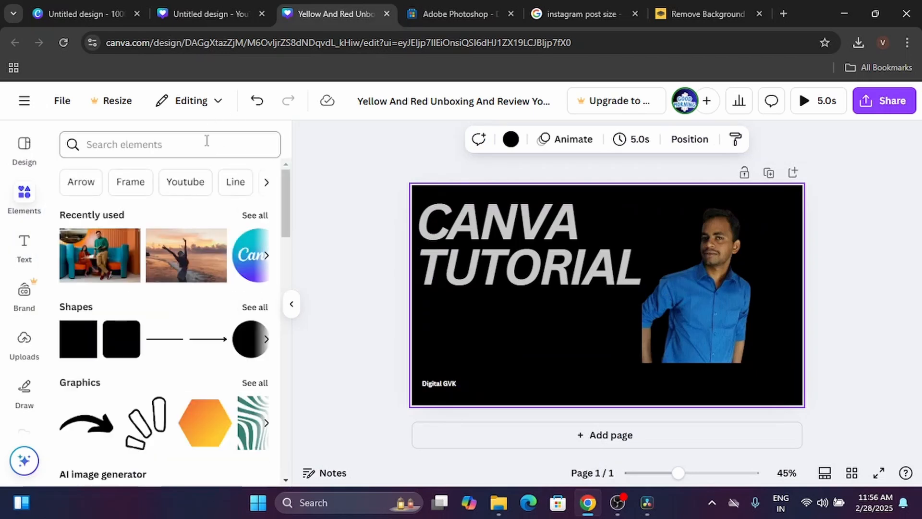
{"action": "left_click", "coordinate": [537, 257]}
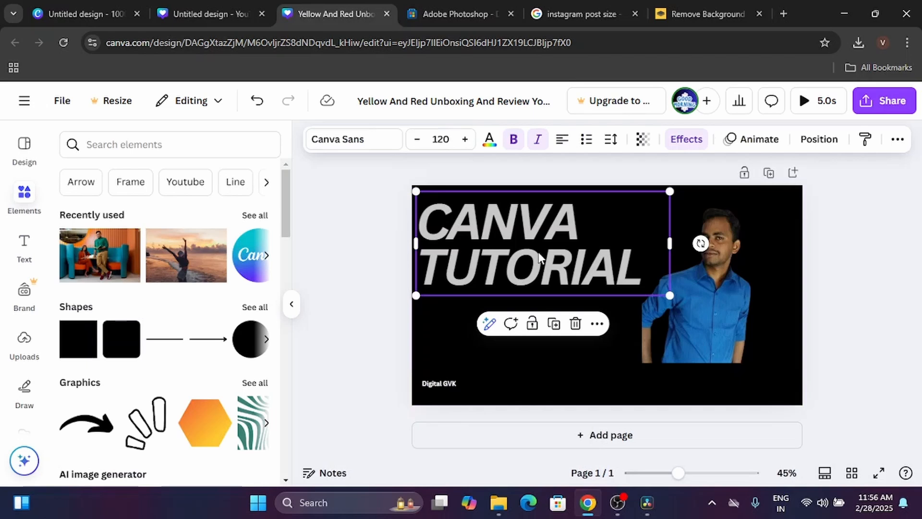
{"action": "left_click", "coordinate": [743, 272]}
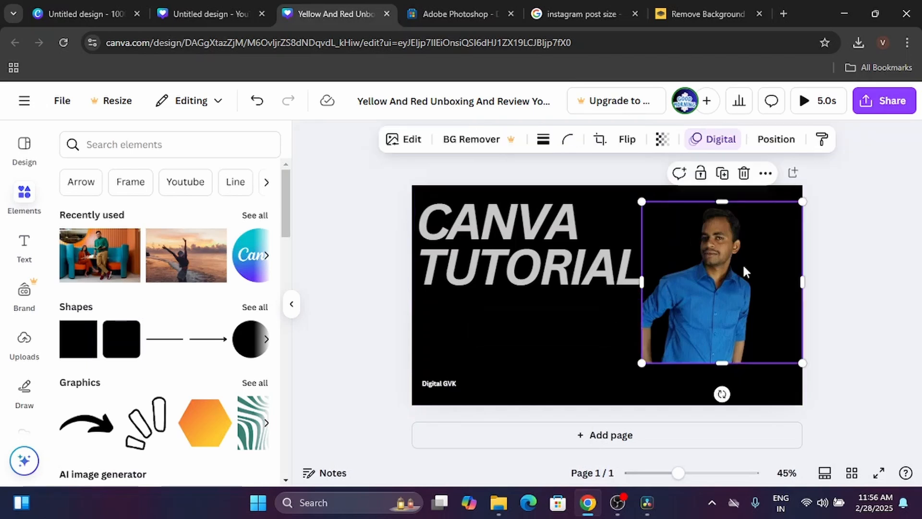
{"action": "left_click", "coordinate": [196, 140]}
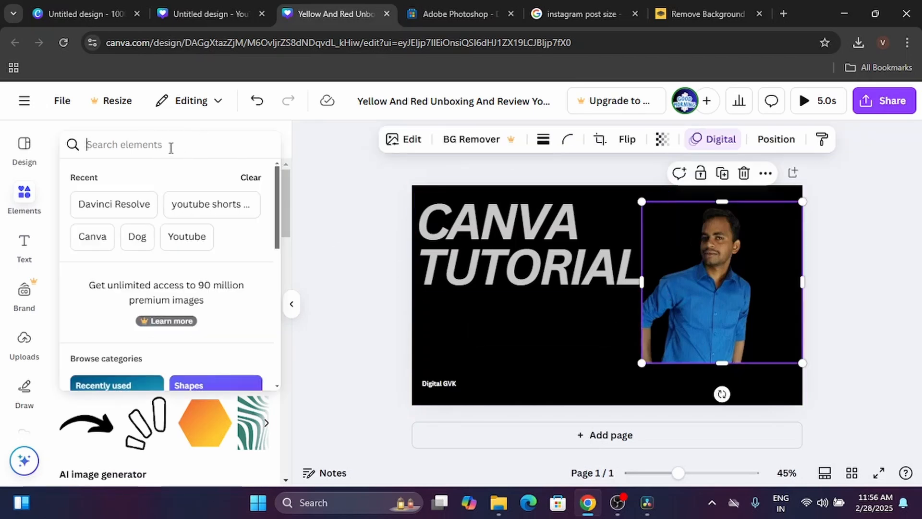
{"action": "type", "text": "canva"}
{"action": "key", "text": "Return"}
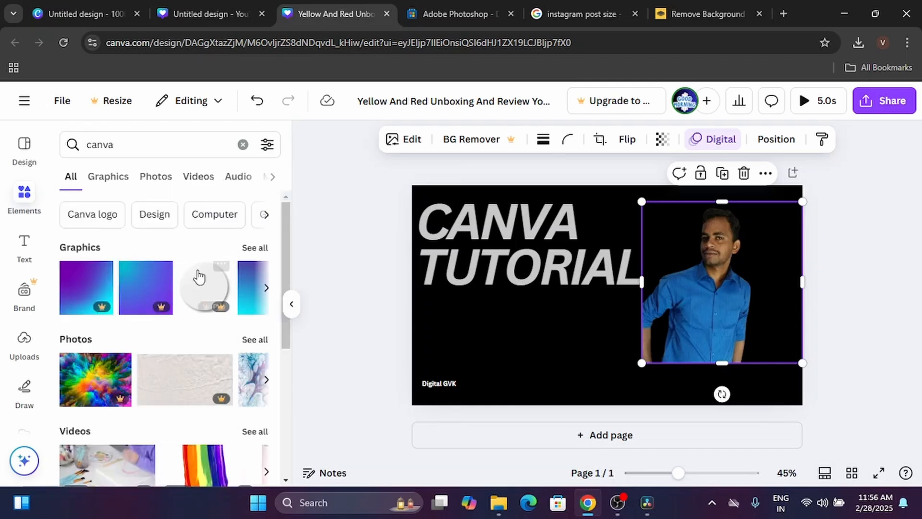
{"action": "left_click", "coordinate": [260, 256]}
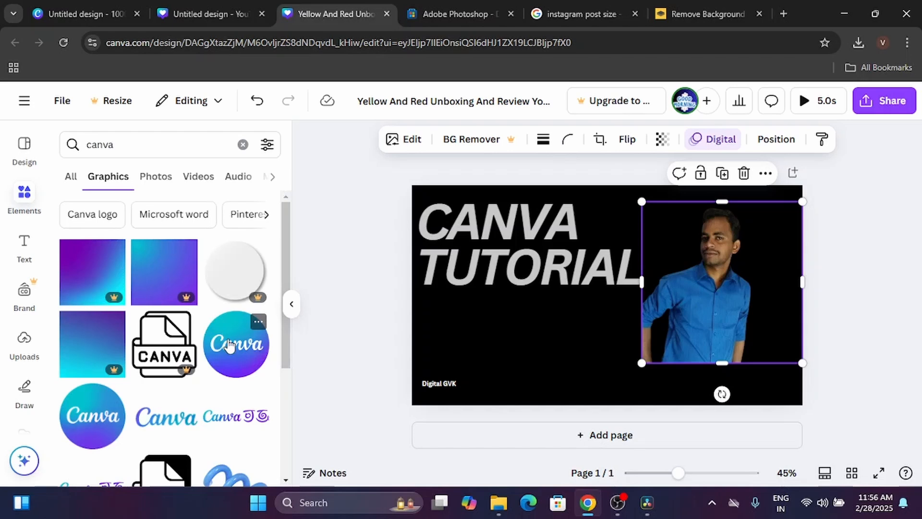
{"action": "left_click", "coordinate": [230, 344]}
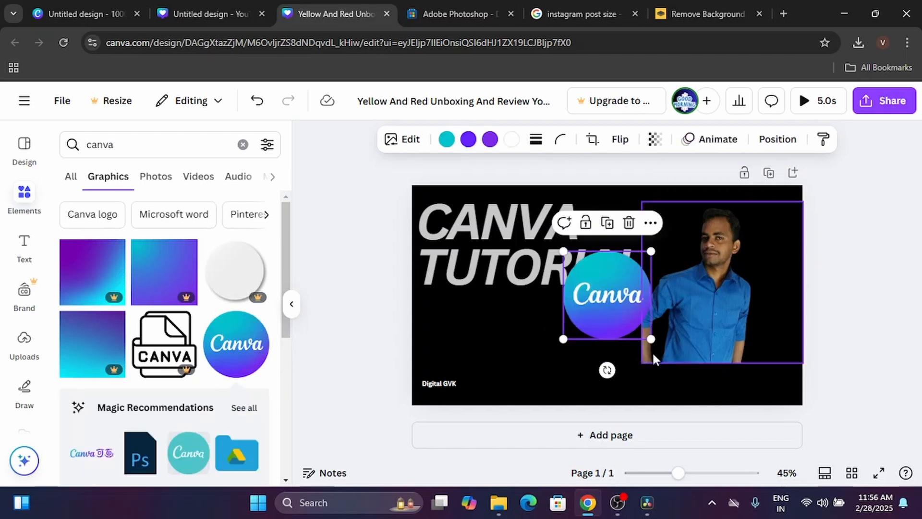
Shrink the Canva logo to about half its size and place it centred below the title
{"action": "left_click_drag", "start_coordinate": [558, 250], "coordinate": [541, 360]}
{"action": "left_click", "coordinate": [347, 332]}
{"action": "left_click", "coordinate": [873, 356]}
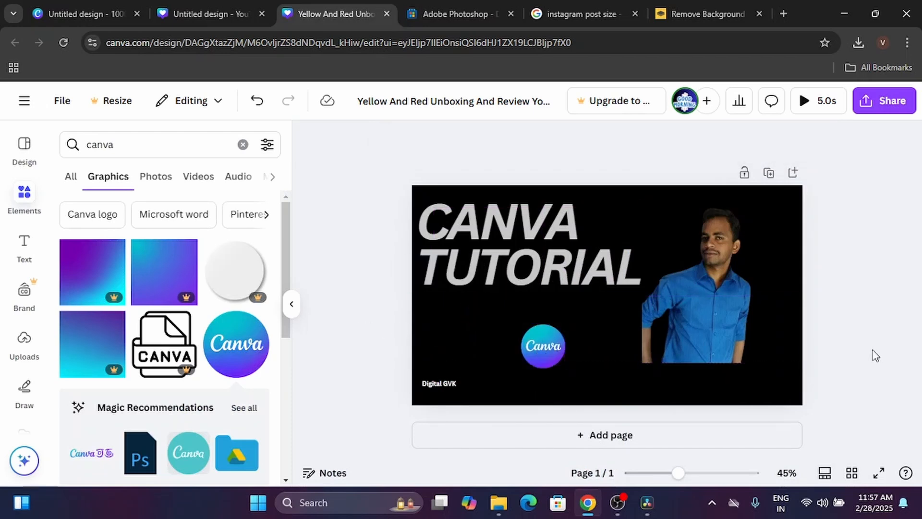
{"action": "left_click", "coordinate": [533, 247]}
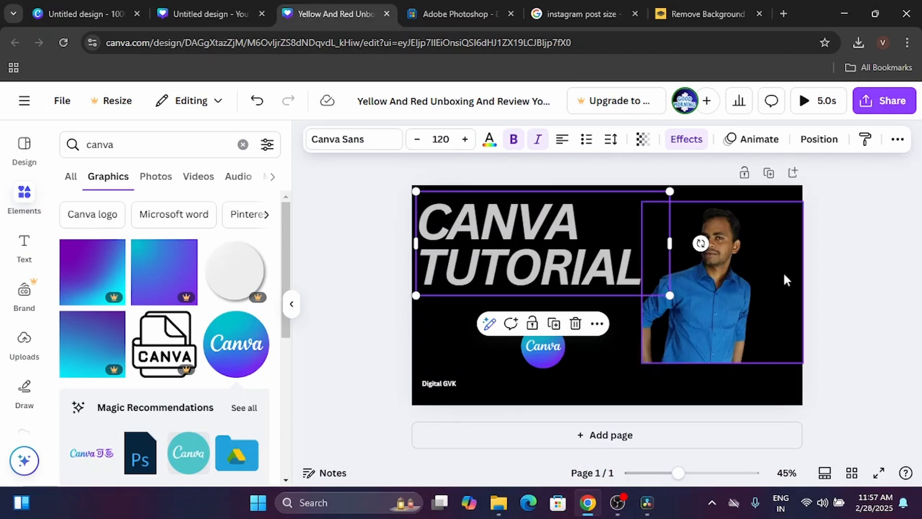
{"action": "left_click", "coordinate": [834, 299]}
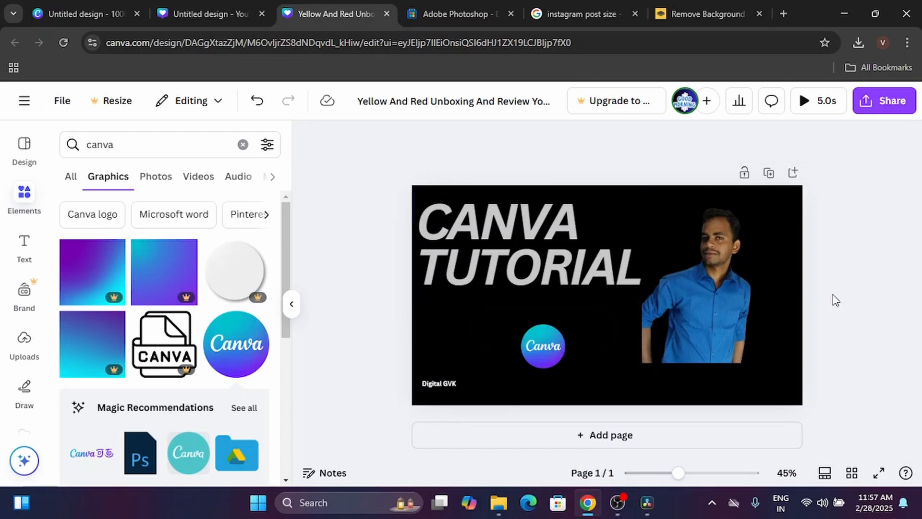
Download the finished thumbnail as a PNG file
{"action": "left_click", "coordinate": [889, 103]}
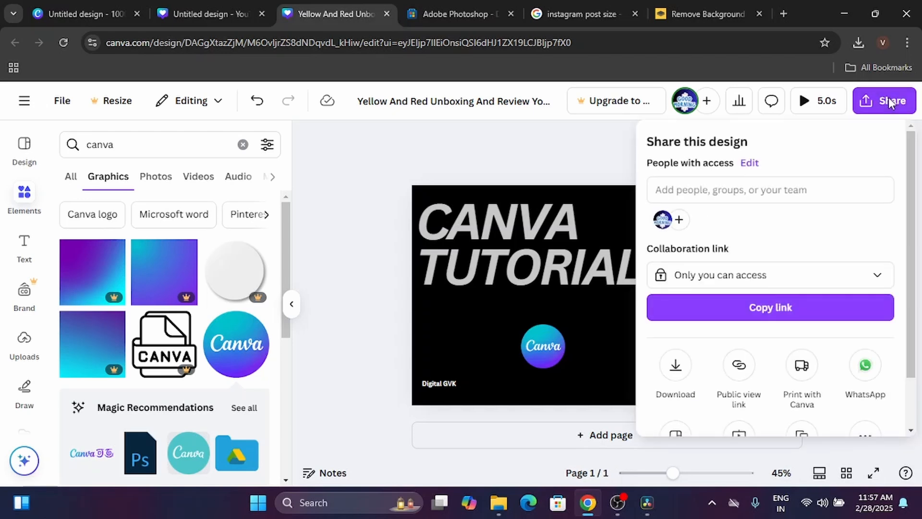
{"action": "scroll", "coordinate": [781, 241], "scroll_direction": "down", "scroll_amount": 2}
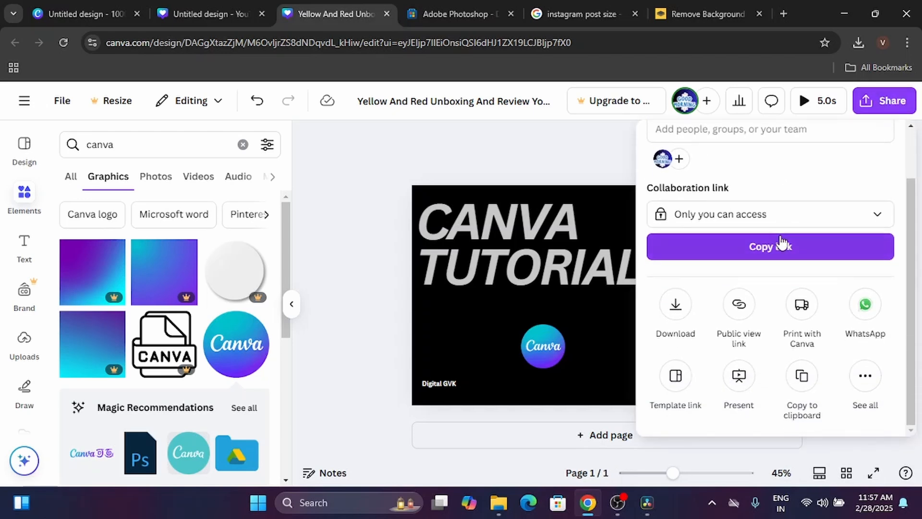
{"action": "left_click", "coordinate": [677, 304]}
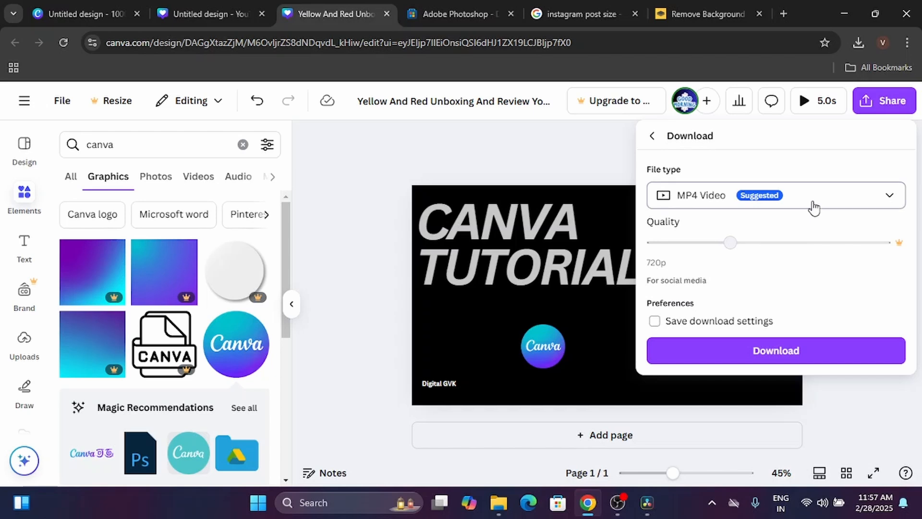
{"action": "left_click", "coordinate": [813, 208]}
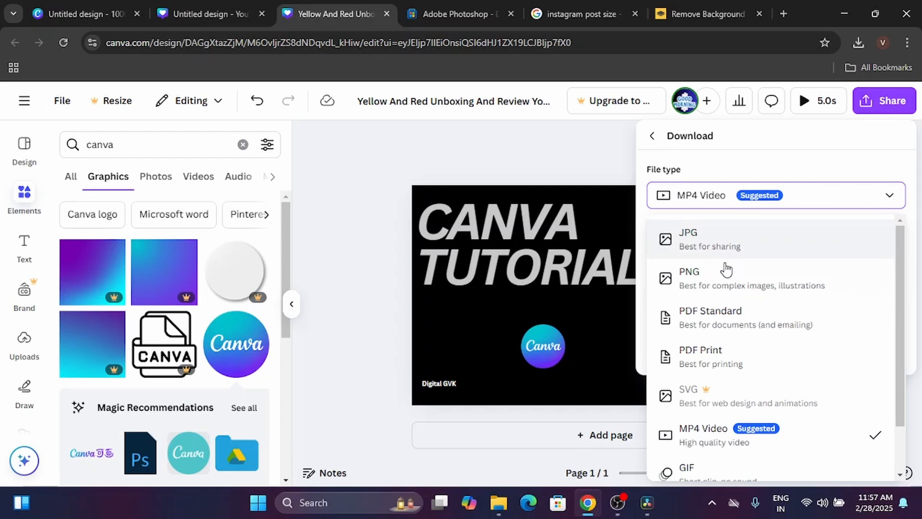
{"action": "left_click", "coordinate": [729, 283]}
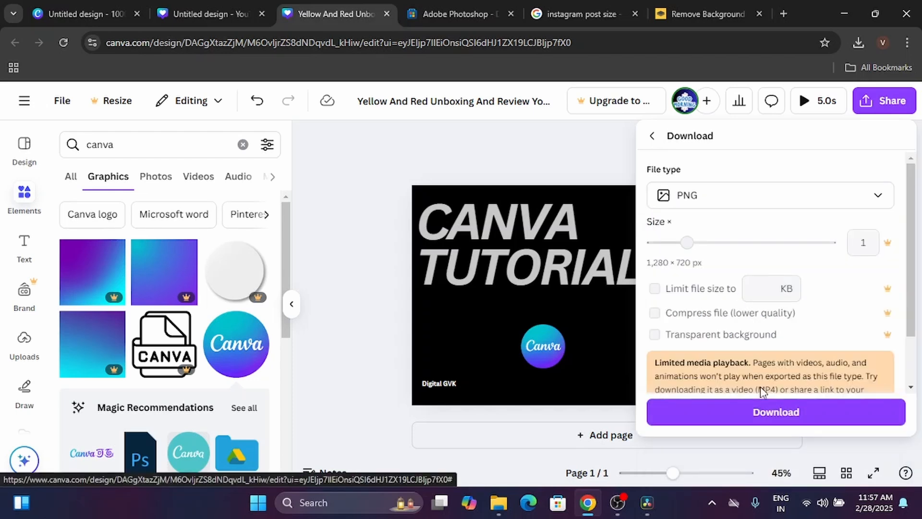
{"action": "left_click", "coordinate": [763, 412]}
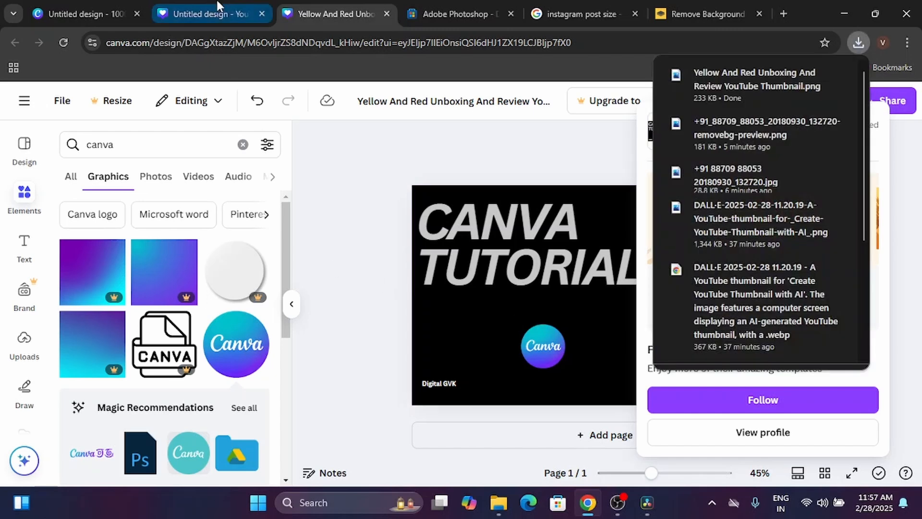
Switch to the blank YouTube Thumbnail design, try a black-to-gold background gradient, and set the page background to the black-to-blue gradient
{"action": "left_click", "coordinate": [211, 14]}
{"action": "left_click", "coordinate": [263, 278]}
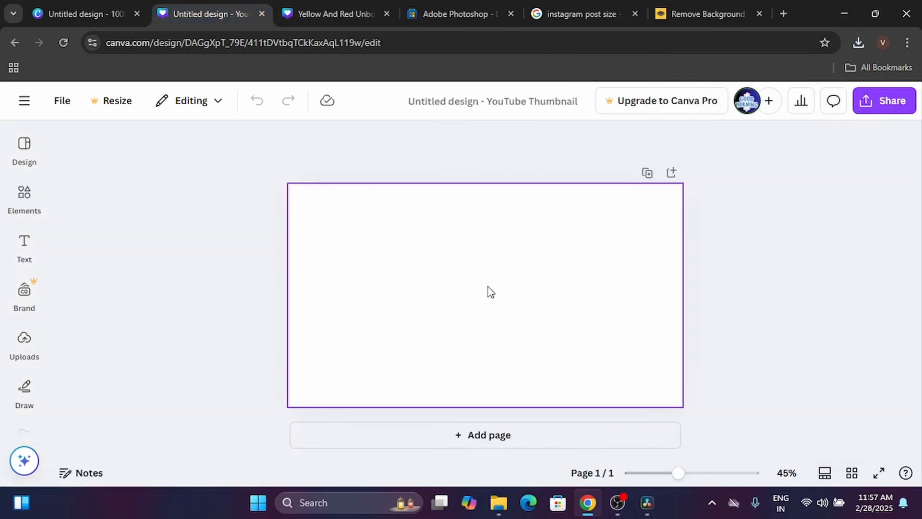
{"action": "left_click", "coordinate": [488, 288]}
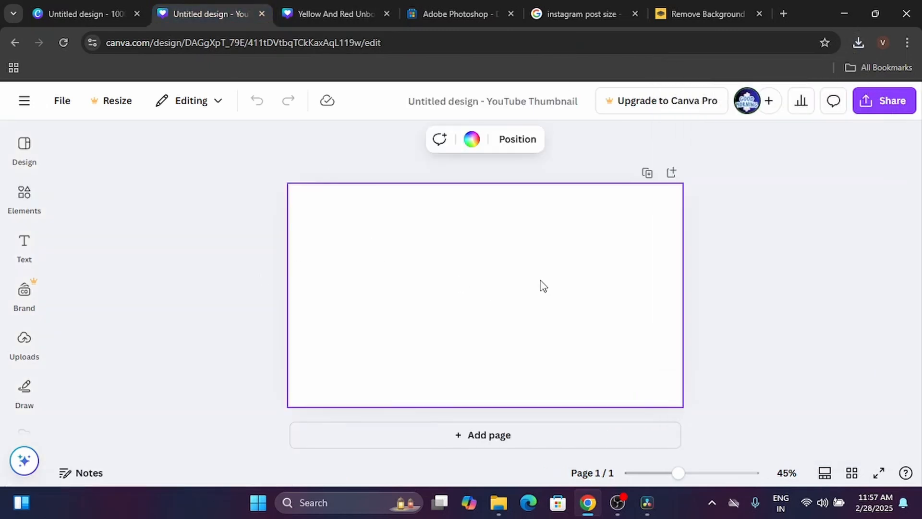
{"action": "left_click", "coordinate": [797, 317]}
{"action": "left_click", "coordinate": [469, 309]}
{"action": "left_click", "coordinate": [470, 141]}
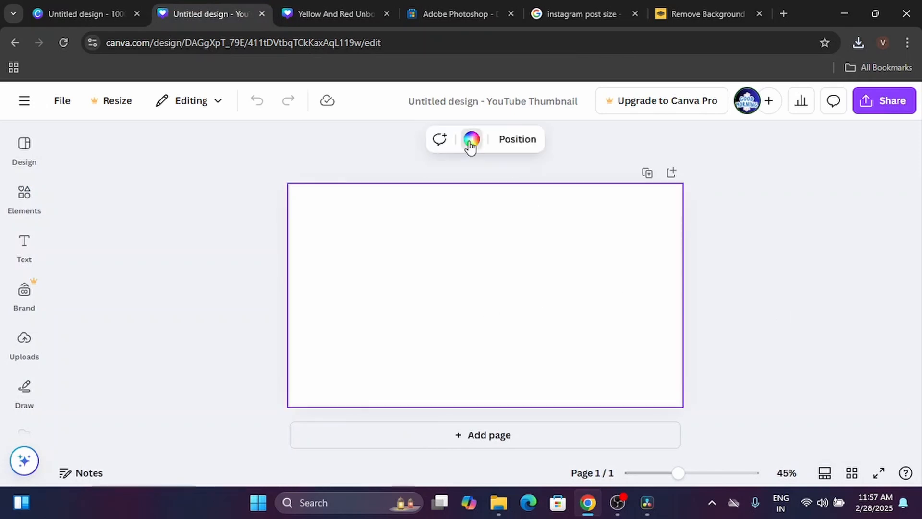
{"action": "scroll", "coordinate": [128, 378], "scroll_direction": "down", "scroll_amount": 5}
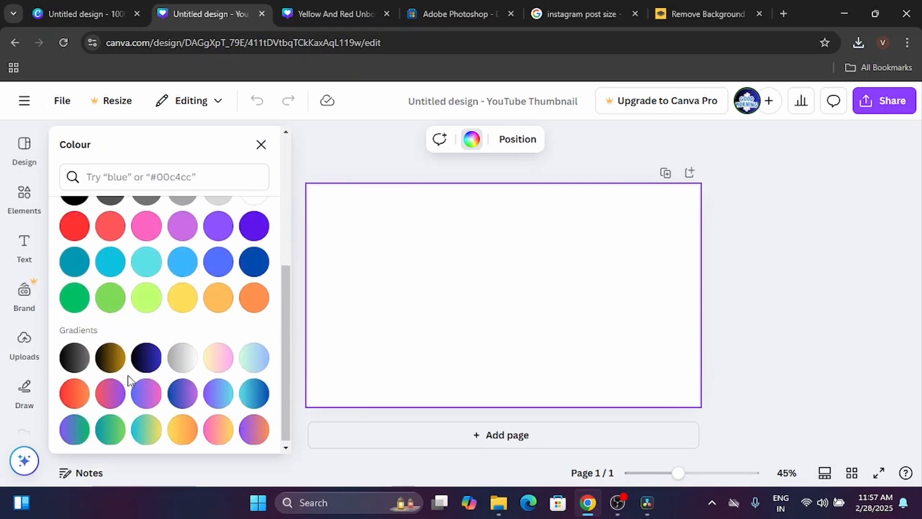
{"action": "left_click", "coordinate": [111, 359]}
{"action": "left_click", "coordinate": [146, 358]}
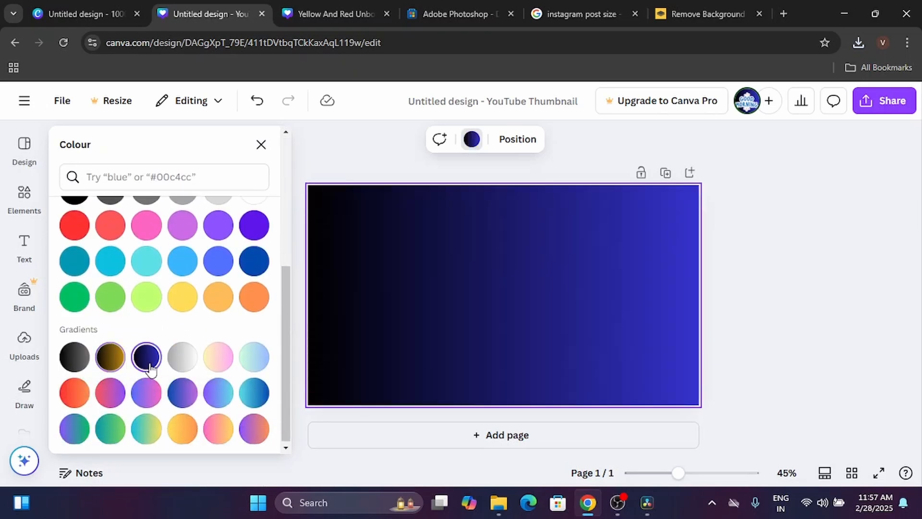
Try other gradient swatches for the page background and set it to the purple-to-orange gradient
{"action": "left_click", "coordinate": [256, 393]}
{"action": "left_click", "coordinate": [256, 428]}
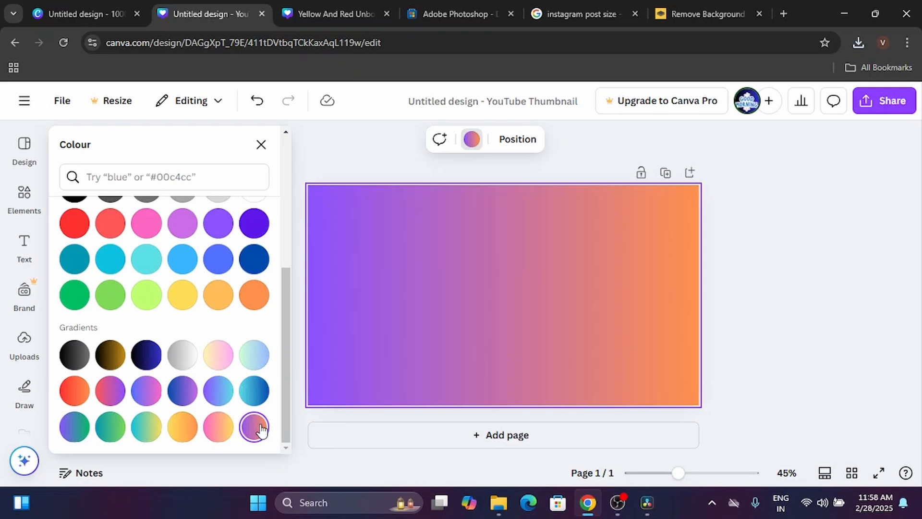
{"action": "left_click", "coordinate": [224, 432]}
{"action": "left_click", "coordinate": [257, 432]}
{"action": "key", "text": "Escape"}
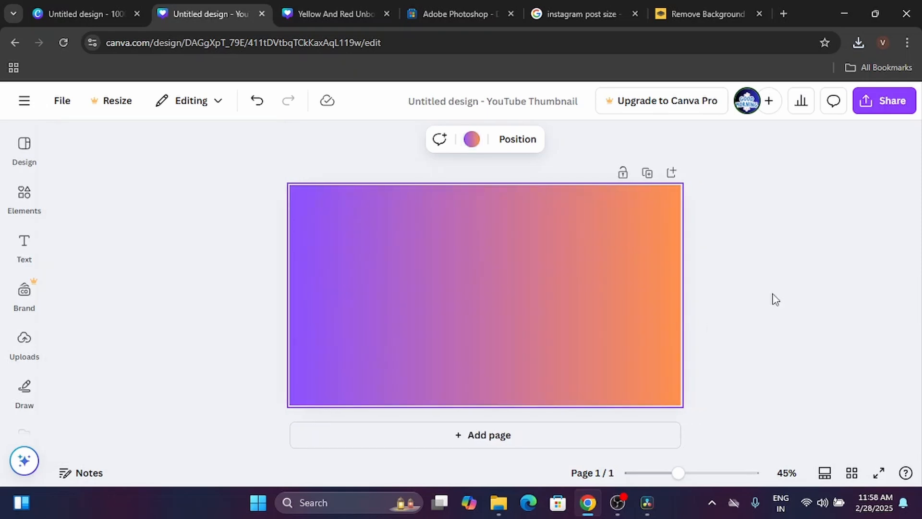
{"action": "left_click", "coordinate": [775, 299]}
{"action": "left_click", "coordinate": [512, 260]}
Add a heading text box to the page and delete the duplicate heading above it
{"action": "left_click", "coordinate": [25, 247]}
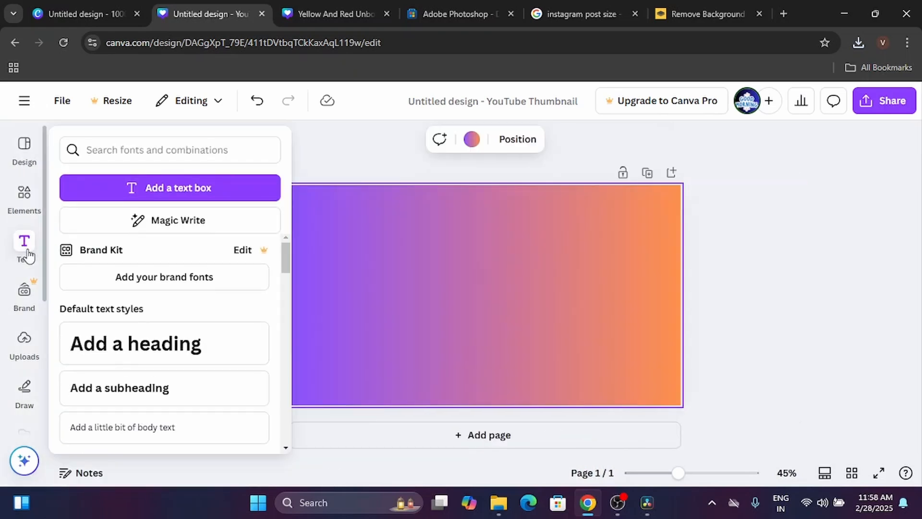
{"action": "double_click", "coordinate": [139, 351]}
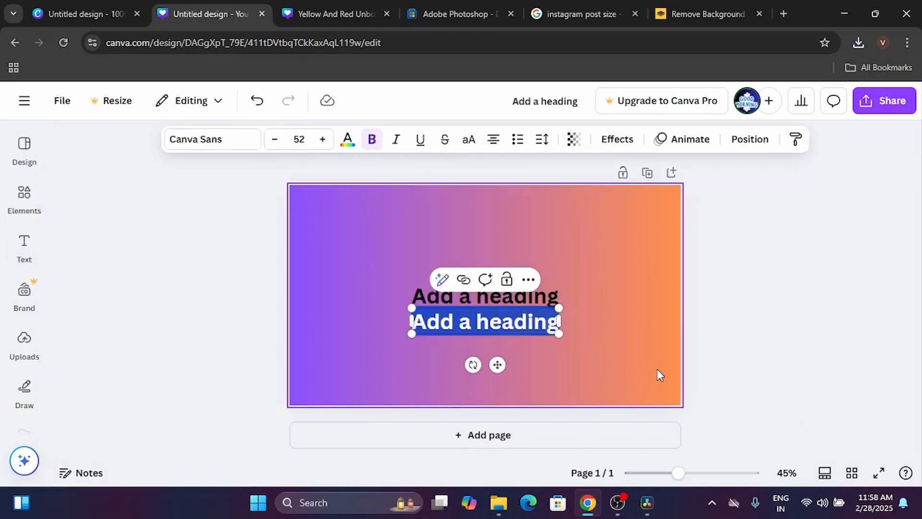
{"action": "left_click", "coordinate": [536, 300]}
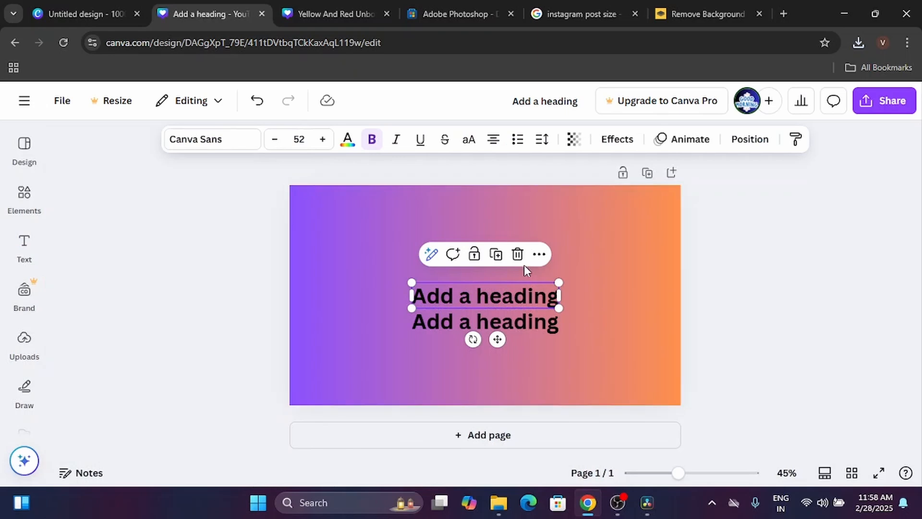
{"action": "left_click", "coordinate": [518, 255]}
Replace the heading's placeholder text with "Canva Tutorial"
{"action": "left_click", "coordinate": [519, 307]}
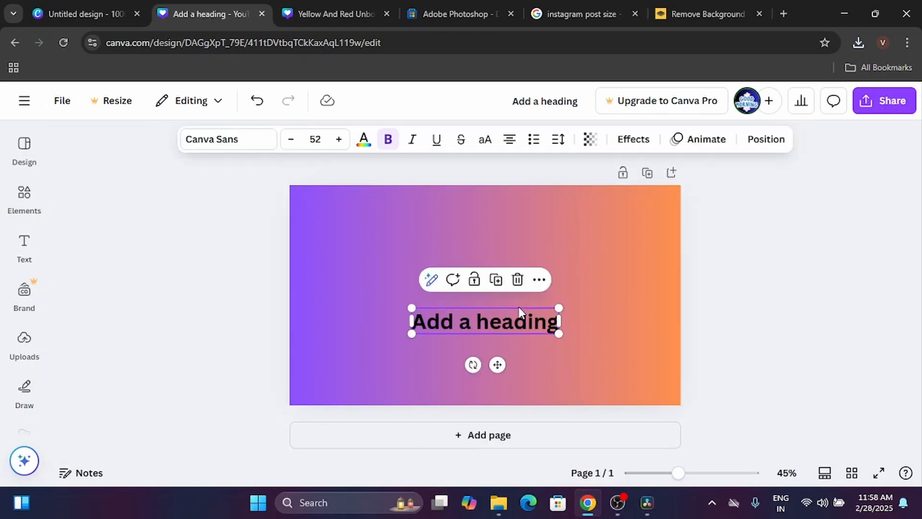
{"action": "left_click", "coordinate": [519, 307]}
{"action": "left_click", "coordinate": [520, 307]}
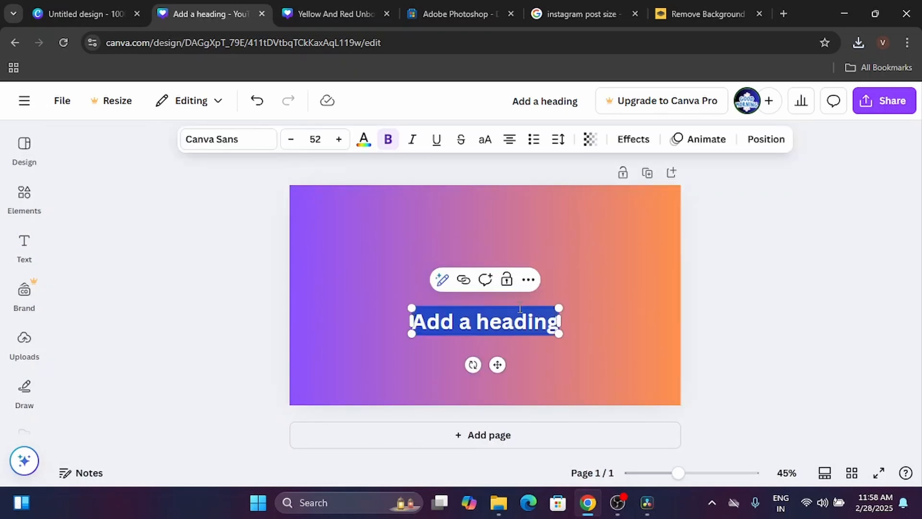
{"action": "type", "text": "Casnva"}
{"action": "key", "text": "ctrl+a"}
{"action": "type", "text": "Canv"}
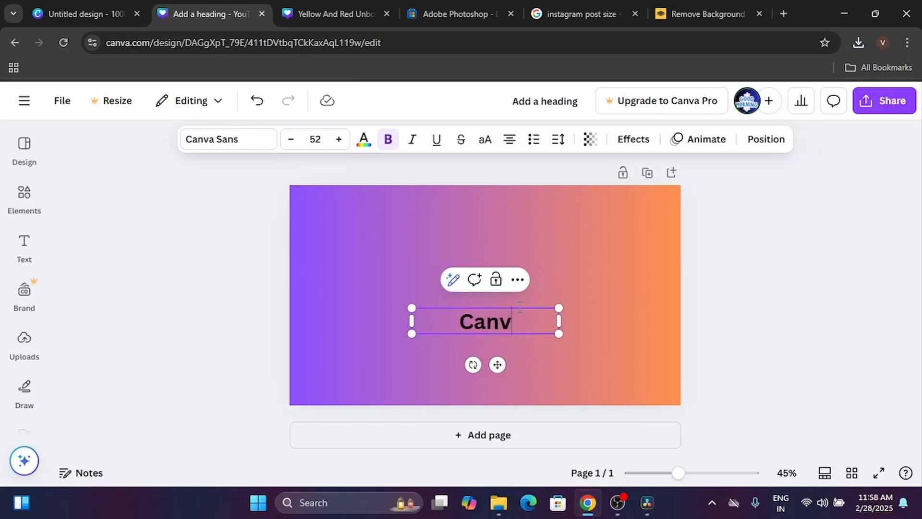
{"action": "type", "text": "a Tutoria"}
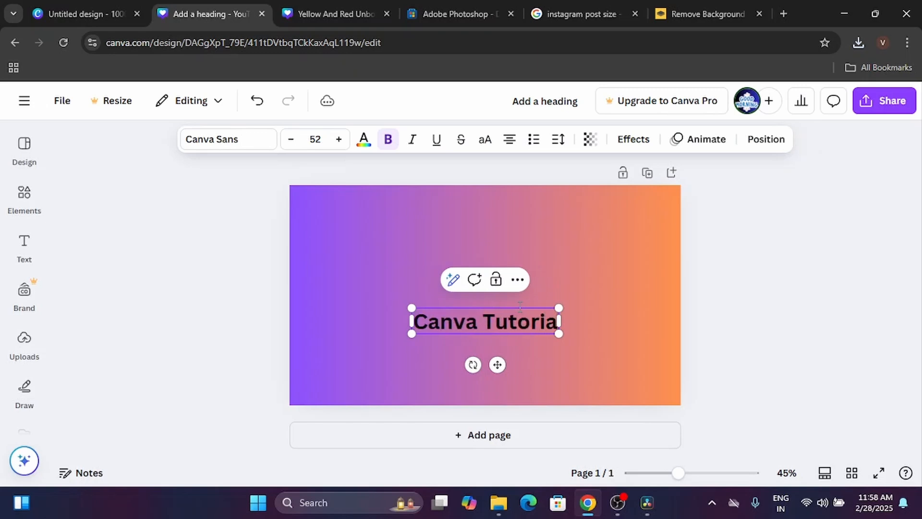
{"action": "type", "text": "l"}
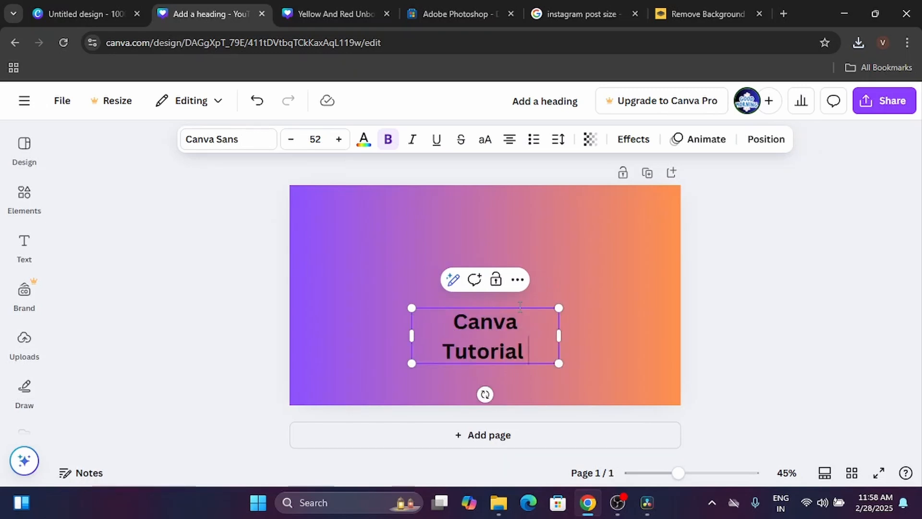
{"action": "left_click", "coordinate": [909, 297]}
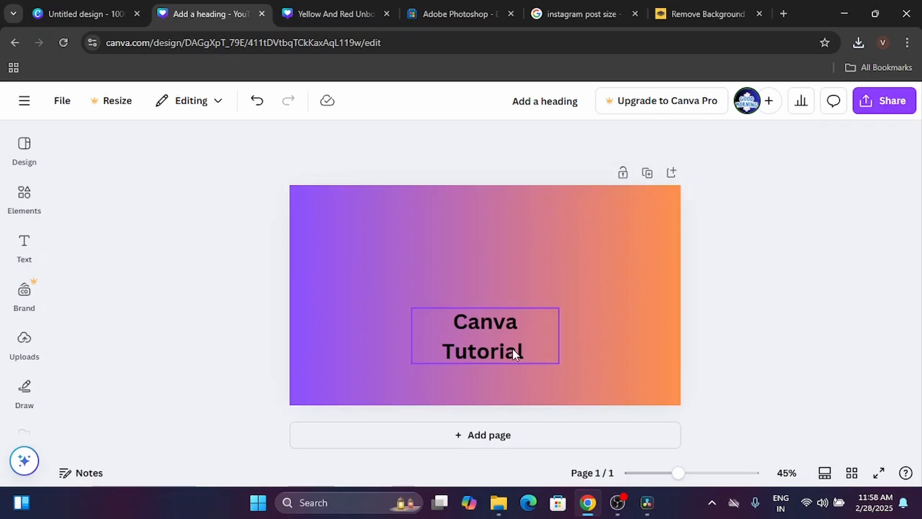
Enlarge the "Canva Tutorial" heading to font size 106 and move it to the left half of the page
{"action": "left_click_drag", "start_coordinate": [514, 350], "coordinate": [534, 352]}
{"action": "left_click_drag", "start_coordinate": [445, 261], "coordinate": [401, 274]}
{"action": "left_click", "coordinate": [175, 269]}
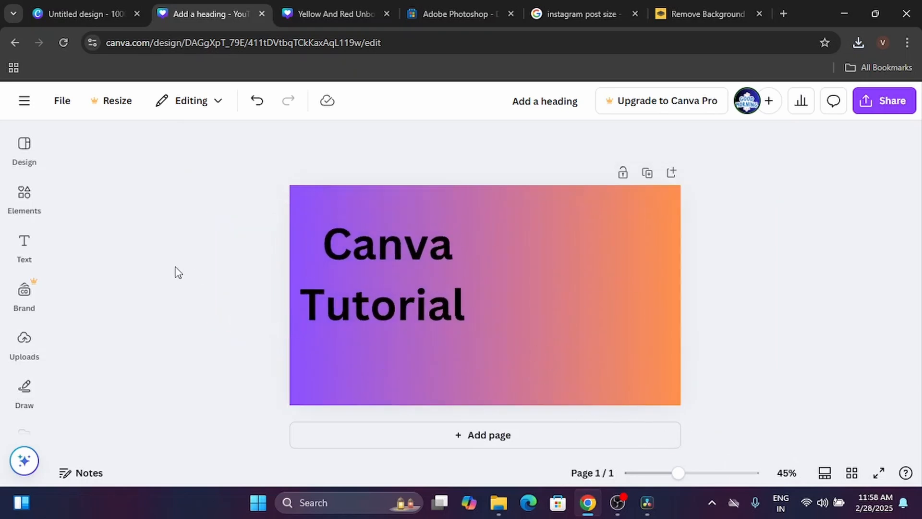
Add the uploaded cutout photo of the man in the blue shirt and place it at the right side of the page
{"action": "left_click", "coordinate": [19, 338]}
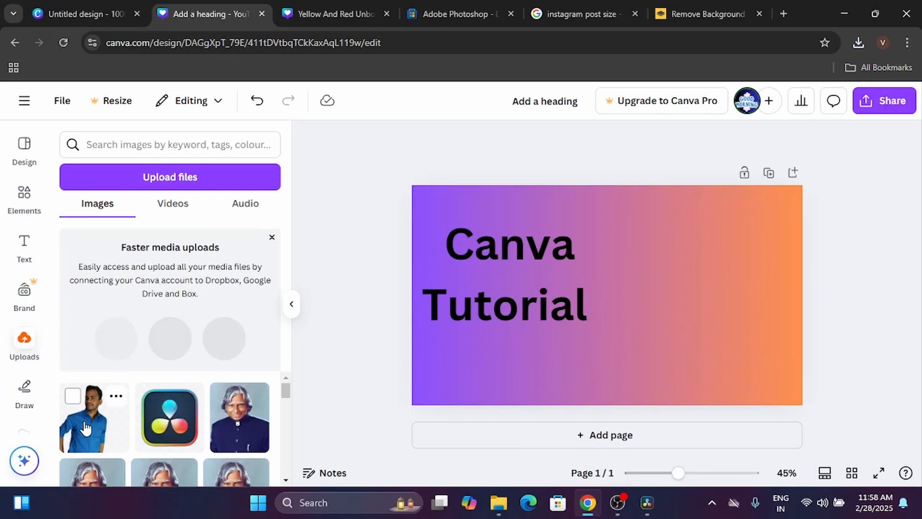
{"action": "left_click", "coordinate": [97, 437]}
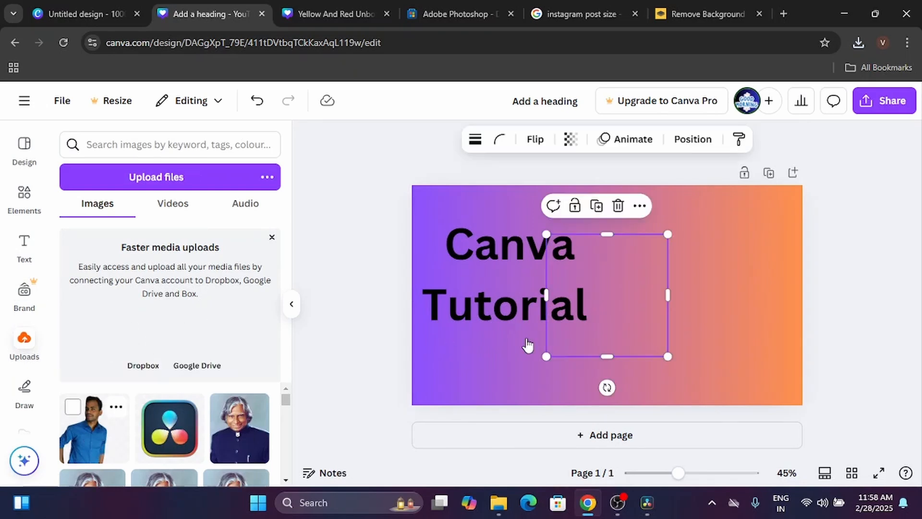
{"action": "left_click", "coordinate": [621, 312]}
{"action": "left_click", "coordinate": [634, 353]}
{"action": "left_click_drag", "start_coordinate": [633, 353], "coordinate": [763, 329]}
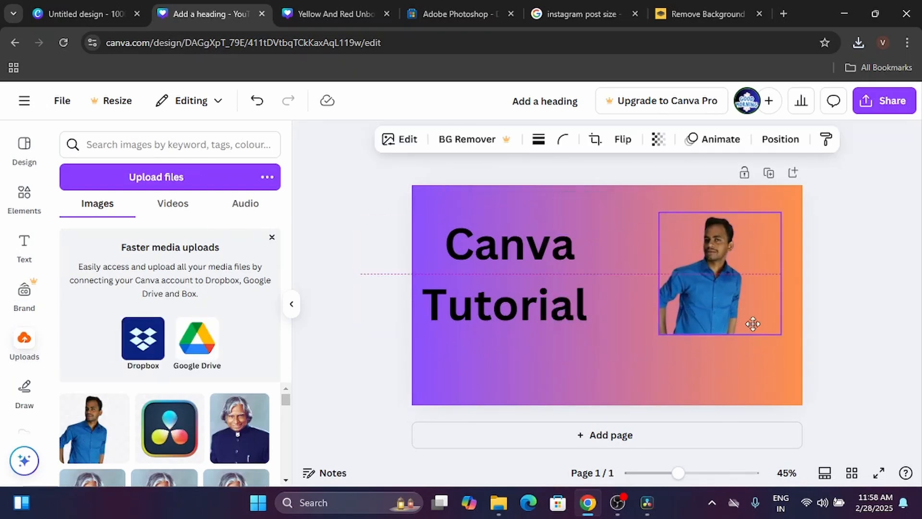
Move the "Canva Tutorial" heading up to the upper-left corner of the page
{"action": "left_click", "coordinate": [508, 307]}
{"action": "left_click_drag", "start_coordinate": [508, 308], "coordinate": [503, 286]}
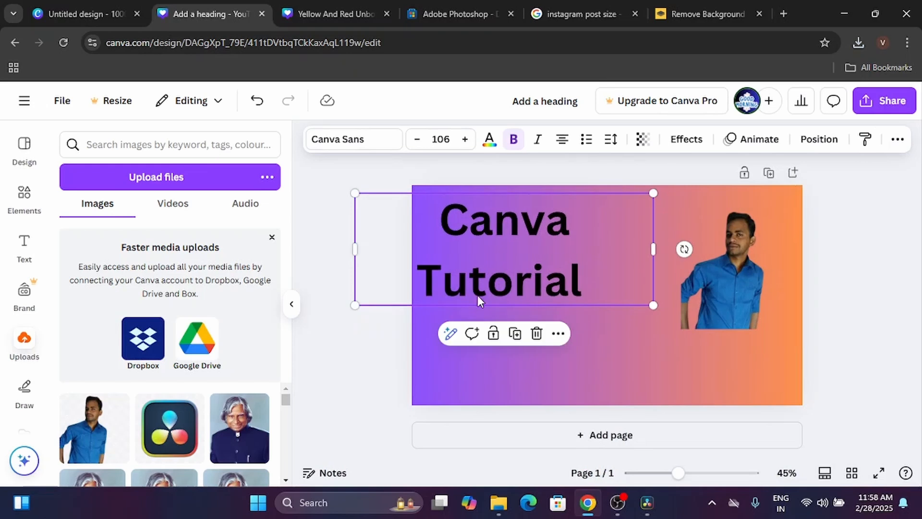
{"action": "left_click", "coordinate": [314, 368]}
Search the element graphics for "canva", add the round blue-purple Canva logo, and place it between the title and photo near the page's lower edge
{"action": "left_click", "coordinate": [24, 194]}
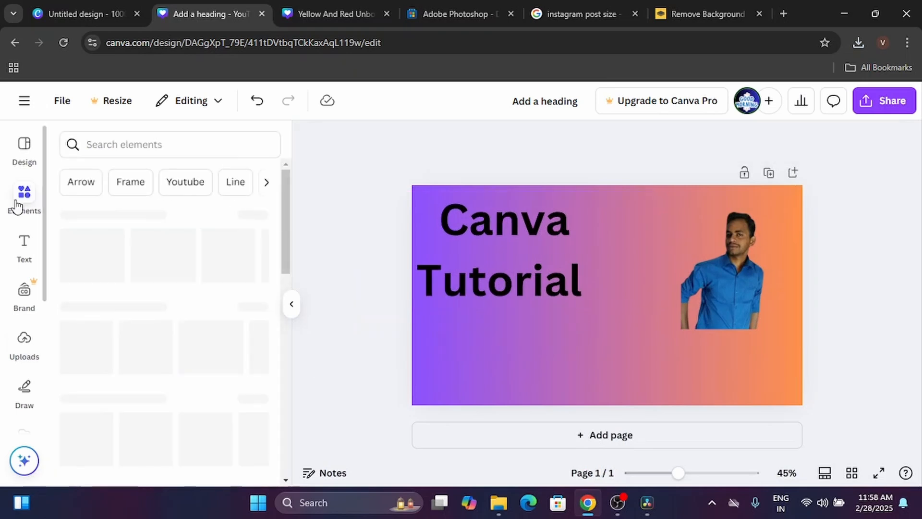
{"action": "left_click", "coordinate": [147, 144]}
{"action": "type", "text": "canva"}
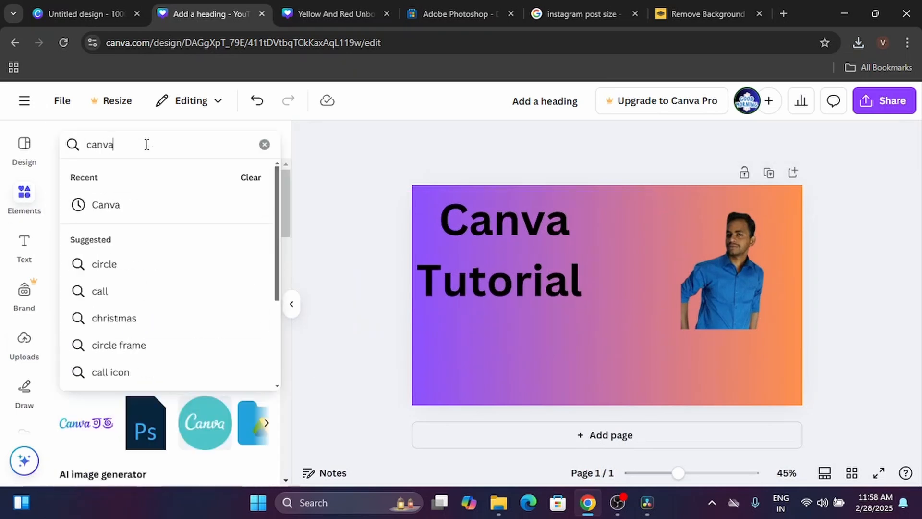
{"action": "key", "text": "Return"}
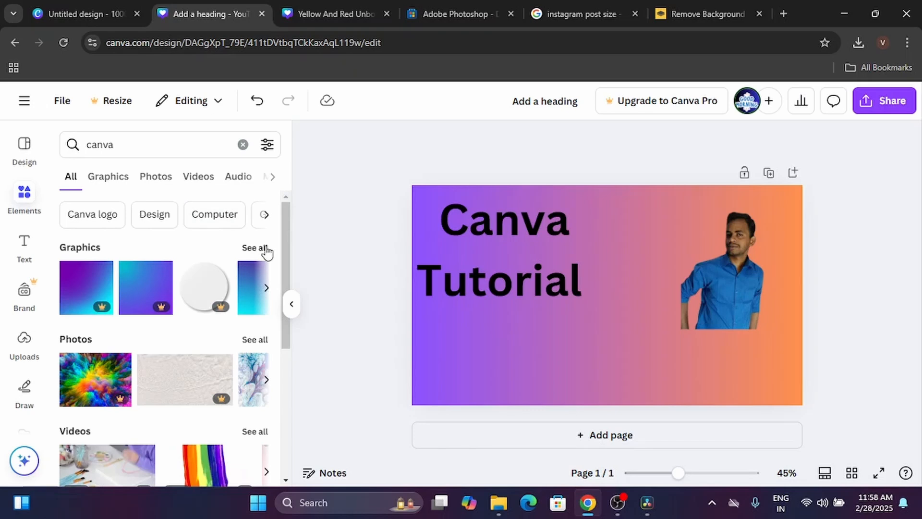
{"action": "left_click", "coordinate": [263, 248]}
{"action": "left_click", "coordinate": [236, 344]}
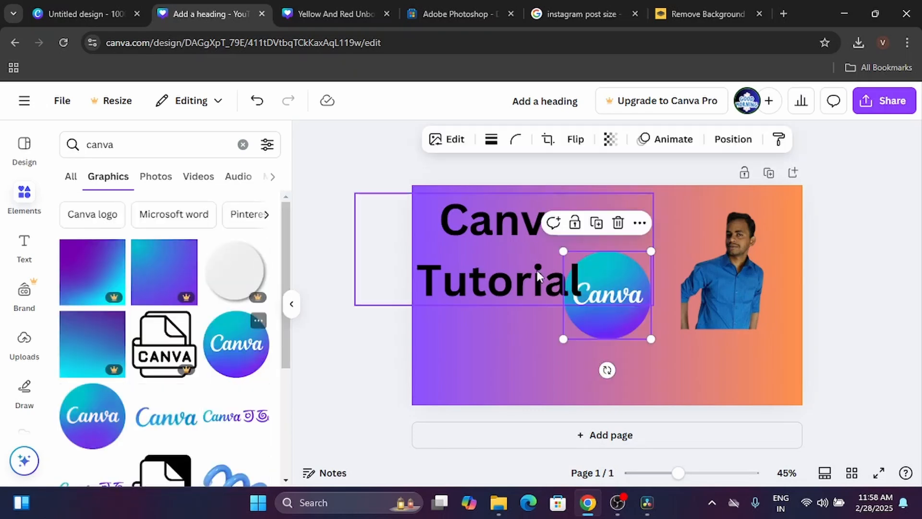
{"action": "left_click_drag", "start_coordinate": [604, 315], "coordinate": [630, 367]}
{"action": "left_click", "coordinate": [670, 249]}
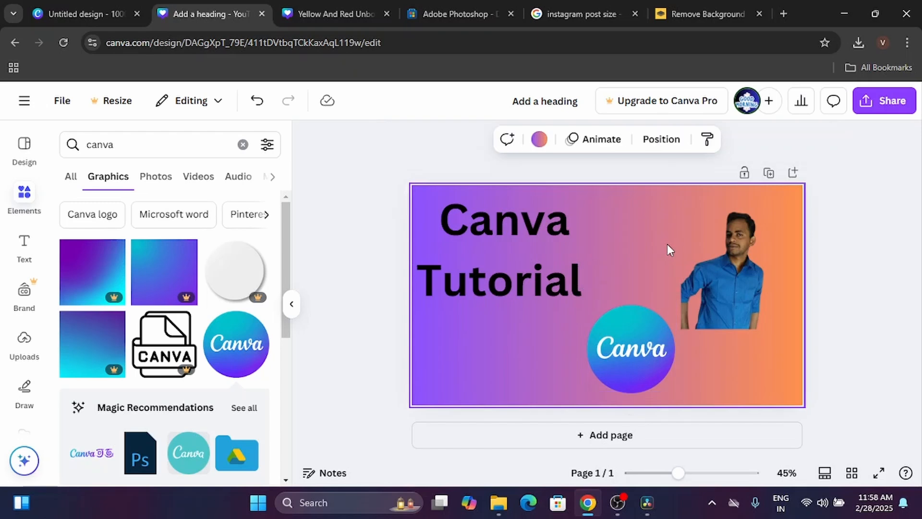
Examine the sharing options for the design and its download settings, including file type and size
{"action": "left_click", "coordinate": [887, 100]}
{"action": "scroll", "coordinate": [835, 286], "scroll_direction": "down", "scroll_amount": 2}
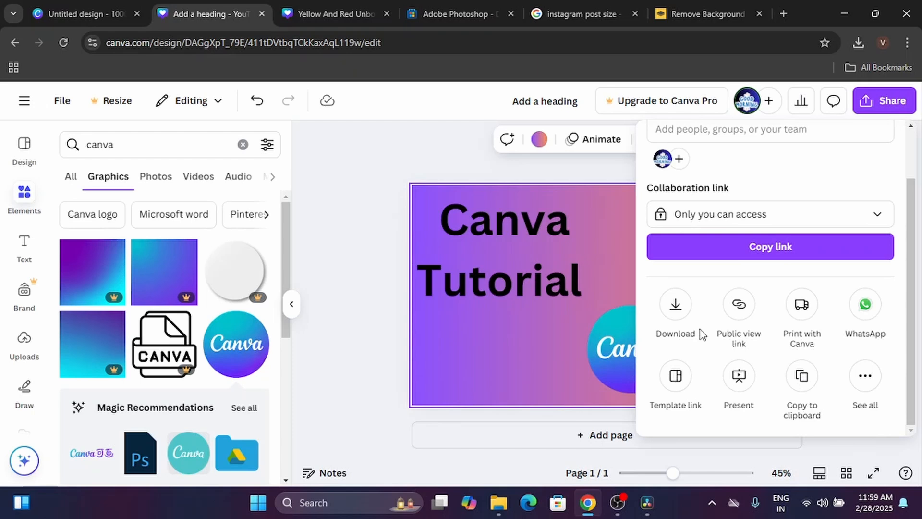
{"action": "scroll", "coordinate": [703, 334], "scroll_direction": "up", "scroll_amount": 2}
{"action": "left_click", "coordinate": [337, 276]}
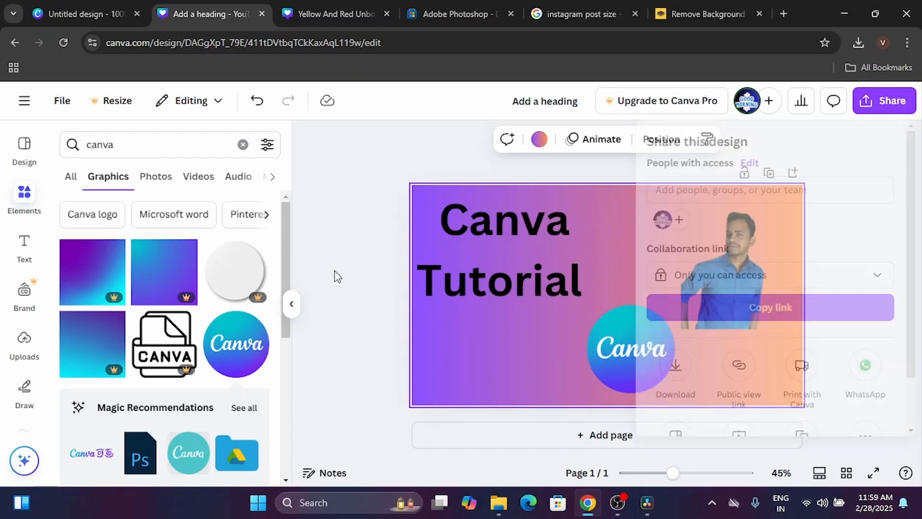
{"action": "left_click", "coordinate": [891, 109]}
{"action": "scroll", "coordinate": [790, 221], "scroll_direction": "down", "scroll_amount": 2}
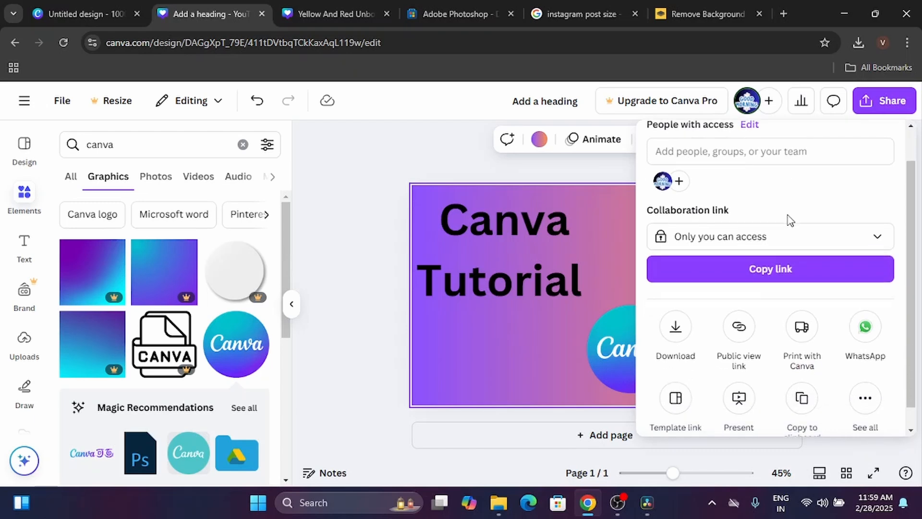
{"action": "left_click", "coordinate": [677, 304]}
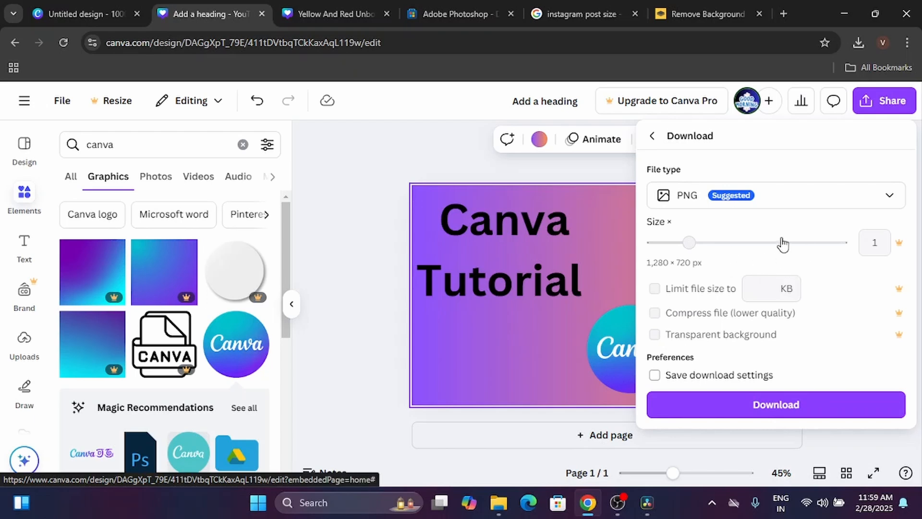
{"action": "left_click", "coordinate": [652, 139]}
Create a public template link for the design and copy it
{"action": "scroll", "coordinate": [793, 332], "scroll_direction": "down", "scroll_amount": 2}
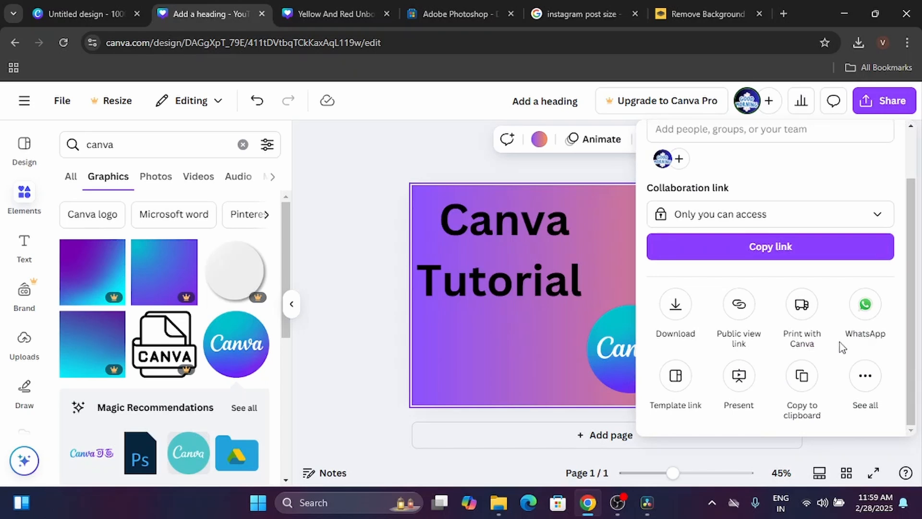
{"action": "left_click", "coordinate": [676, 380]}
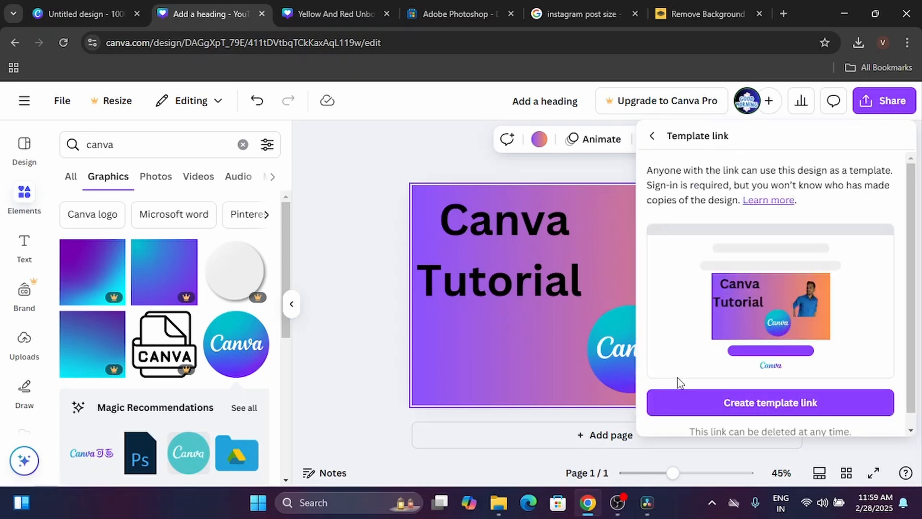
{"action": "left_click", "coordinate": [752, 406]}
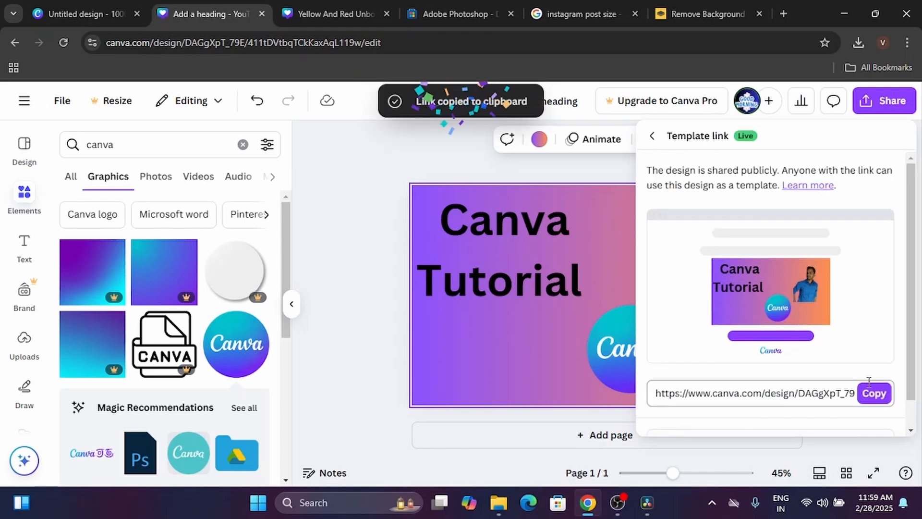
{"action": "left_click", "coordinate": [873, 391]}
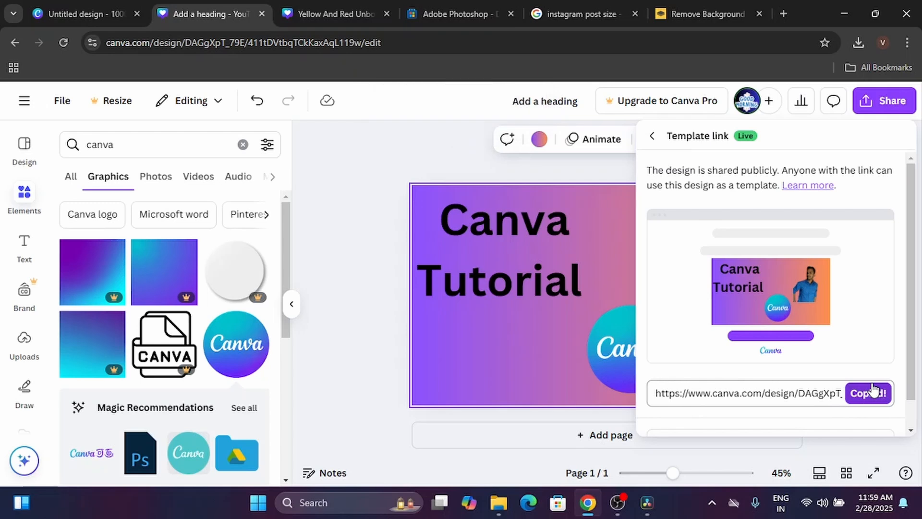
{"action": "left_click", "coordinate": [872, 391]}
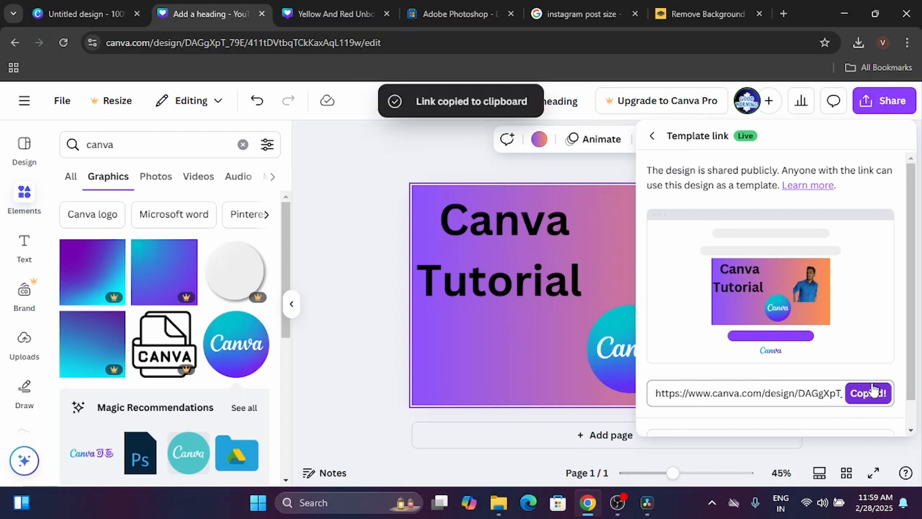
Examine the full list of publishing options for the design, including the save, social and messaging groups
{"action": "left_click", "coordinate": [652, 136]}
{"action": "scroll", "coordinate": [811, 344], "scroll_direction": "down", "scroll_amount": 1}
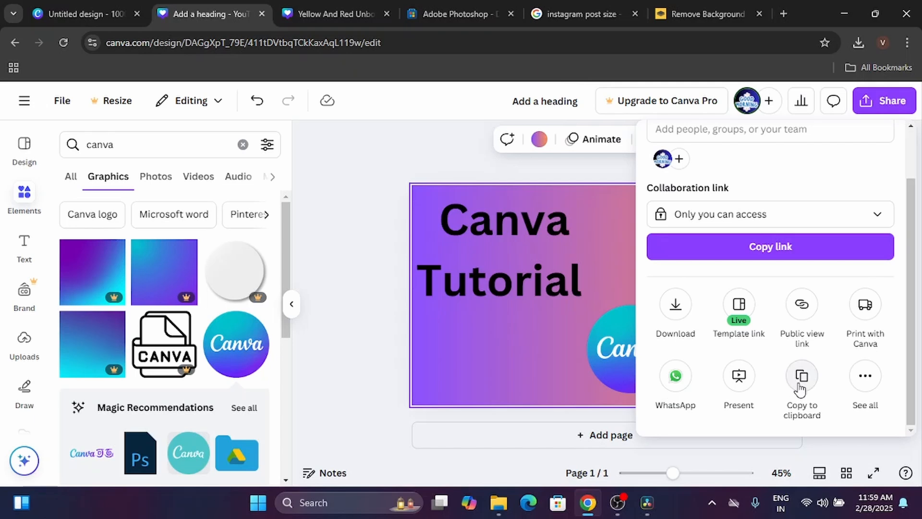
{"action": "left_click", "coordinate": [864, 382]}
{"action": "scroll", "coordinate": [863, 387], "scroll_direction": "down", "scroll_amount": 5}
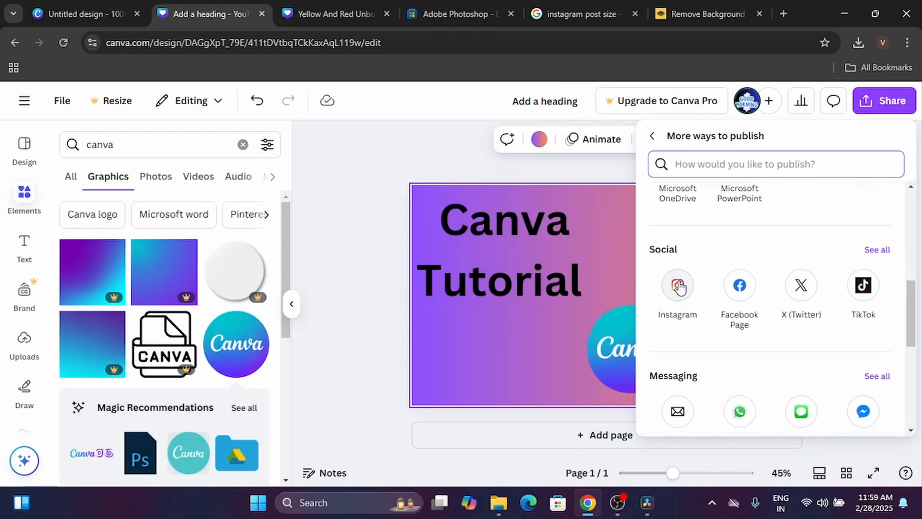
{"action": "scroll", "coordinate": [679, 279], "scroll_direction": "down", "scroll_amount": 3}
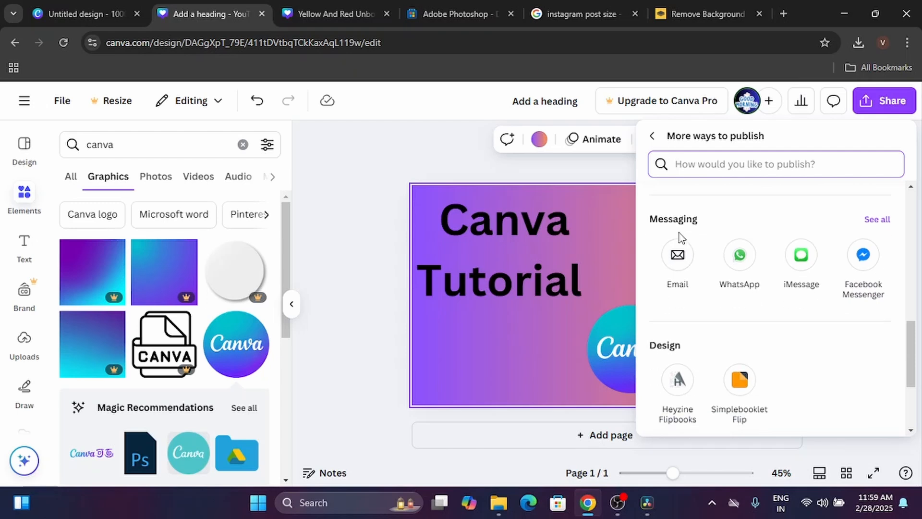
{"action": "scroll", "coordinate": [681, 238], "scroll_direction": "up", "scroll_amount": 10}
{"action": "scroll", "coordinate": [680, 238], "scroll_direction": "down", "scroll_amount": 3}
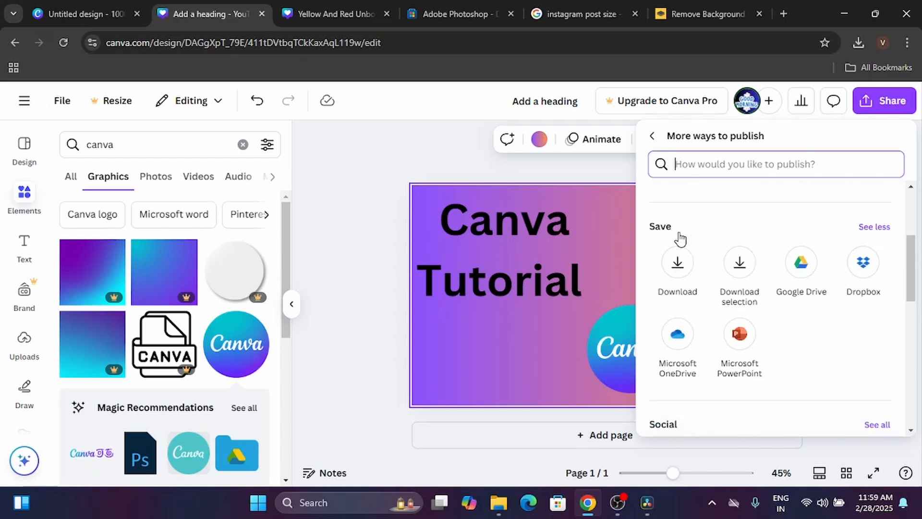
{"action": "scroll", "coordinate": [681, 329], "scroll_direction": "down", "scroll_amount": 4}
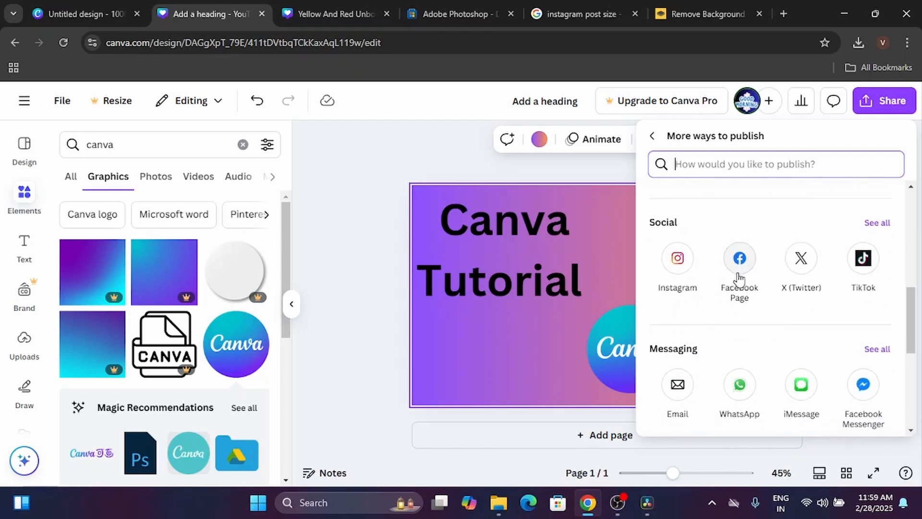
Examine the Instagram publishing choices, including immediate posting from the mobile app, and close the publishing options
{"action": "left_click", "coordinate": [677, 259]}
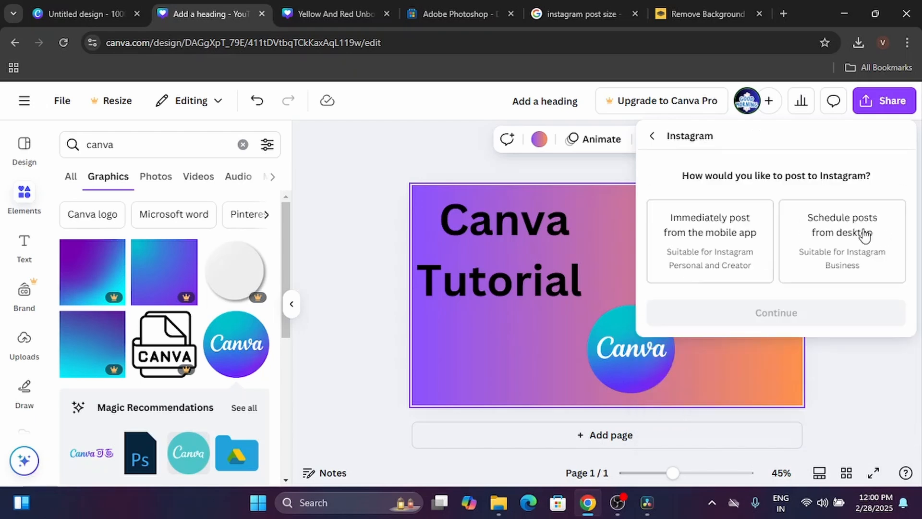
{"action": "left_click", "coordinate": [714, 236]}
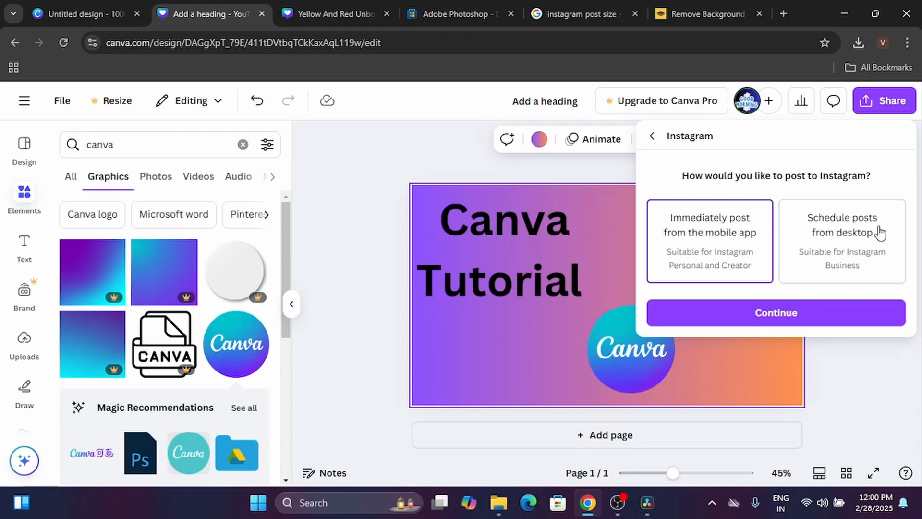
{"action": "left_click", "coordinate": [809, 331]}
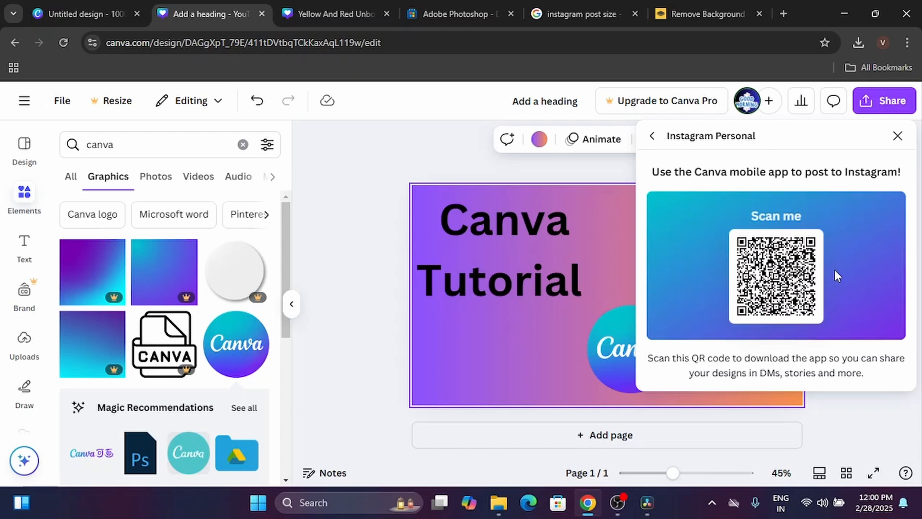
{"action": "left_click", "coordinate": [652, 137]}
{"action": "left_click", "coordinate": [652, 139]}
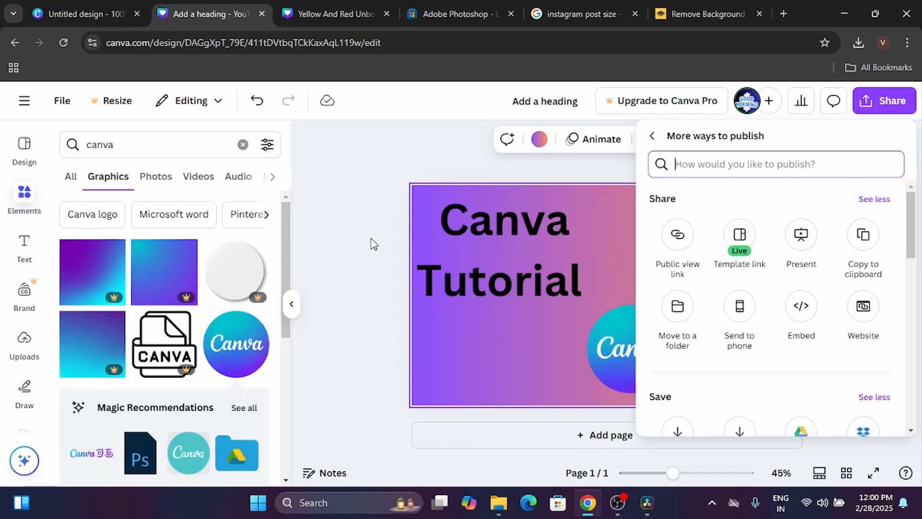
{"action": "left_click", "coordinate": [343, 258]}
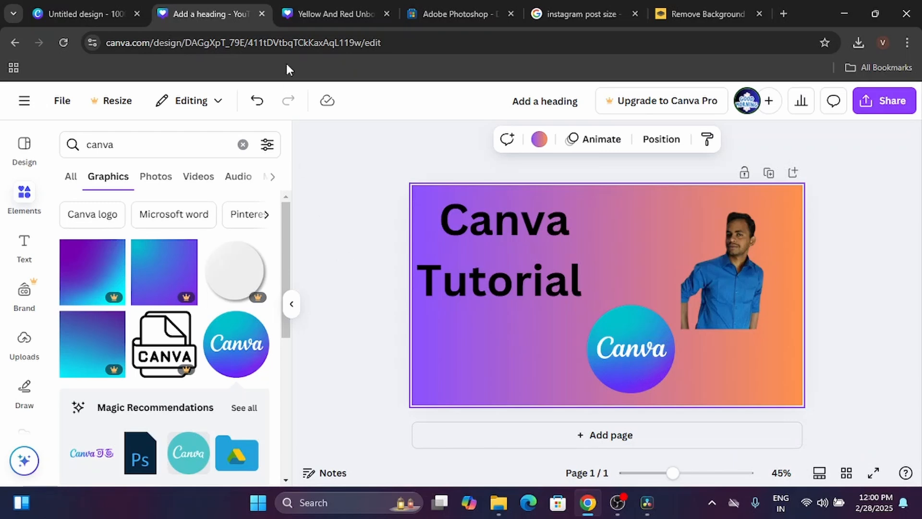
Go to the Canva home page in the browser tab of the untitled 1000 px design and search for "instagram reels"
{"action": "left_click", "coordinate": [330, 9]}
{"action": "left_click", "coordinate": [216, 13]}
{"action": "left_click", "coordinate": [82, 11]}
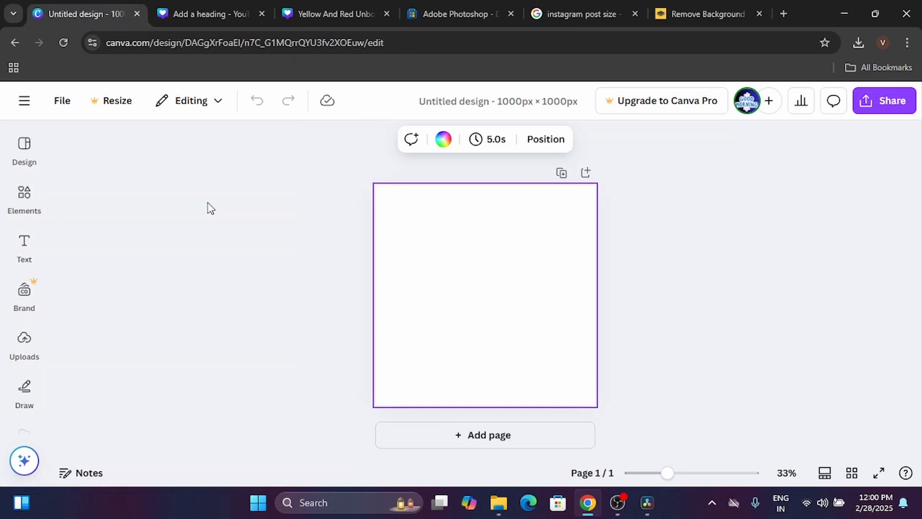
{"action": "left_click", "coordinate": [197, 43]}
{"action": "type", "text": "ca"}
{"action": "key", "text": "Return"}
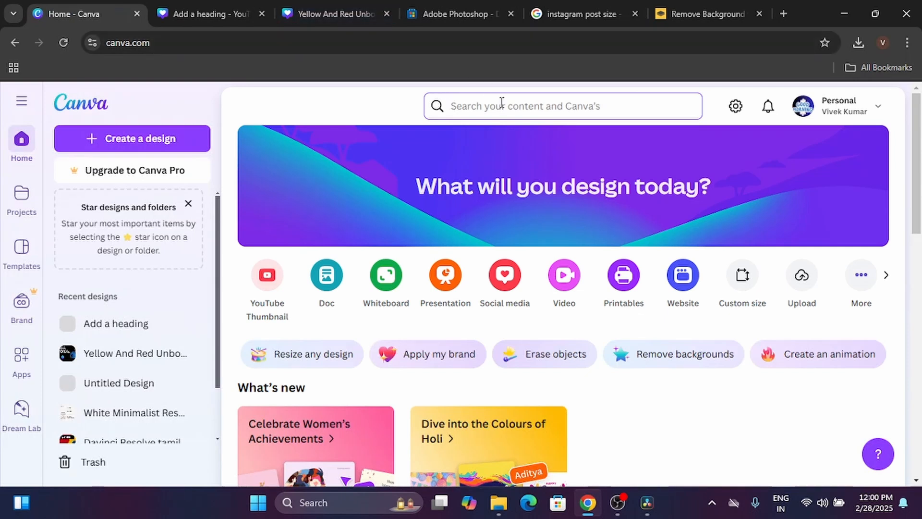
{"action": "type", "text": "instagram "}
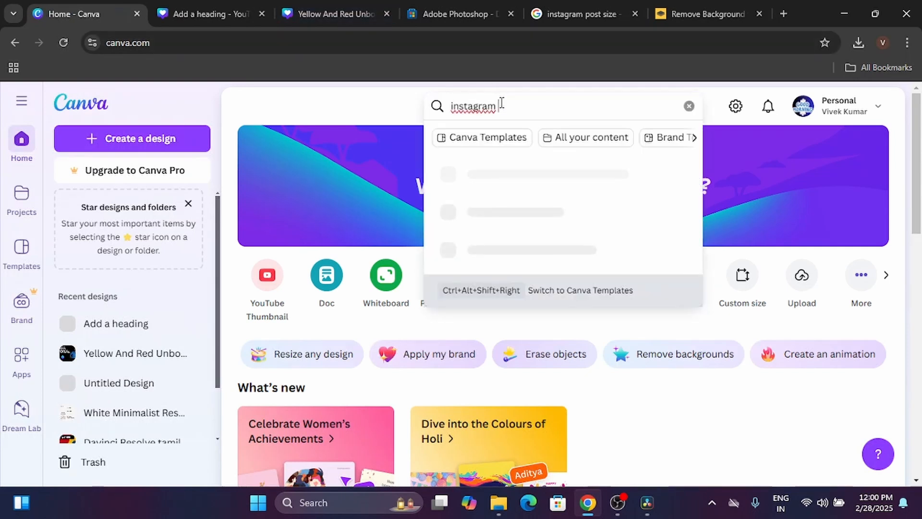
{"action": "type", "text": "reels"}
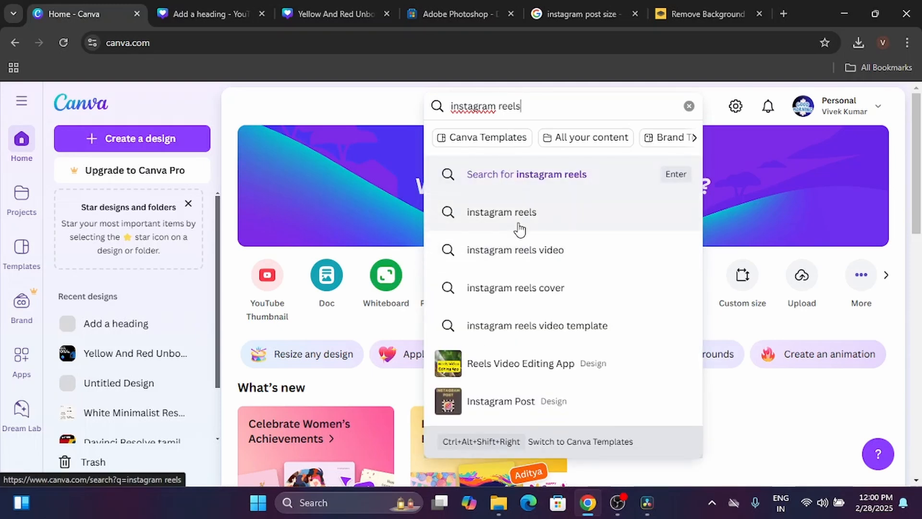
{"action": "left_click", "coordinate": [519, 230]}
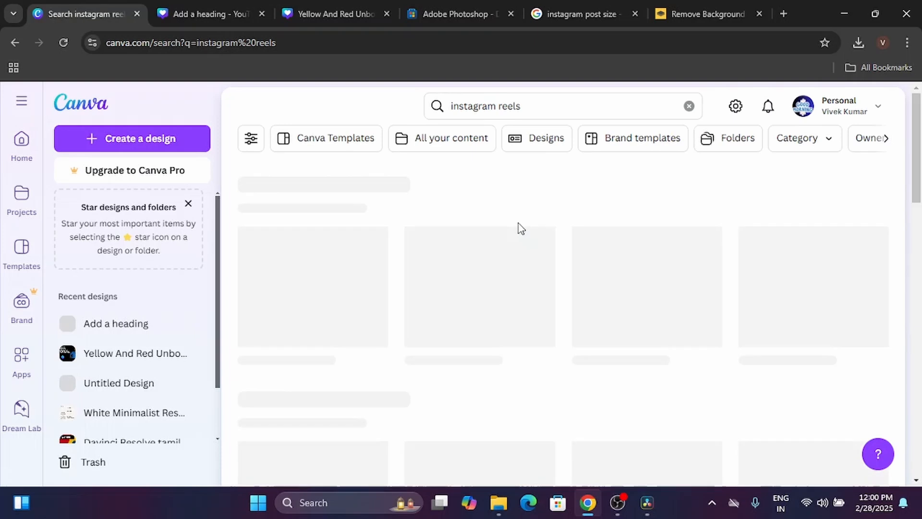
Browse the Instagram reels search results, comparing the free and Pro Canva templates
{"action": "scroll", "coordinate": [519, 230], "scroll_direction": "down", "scroll_amount": 3}
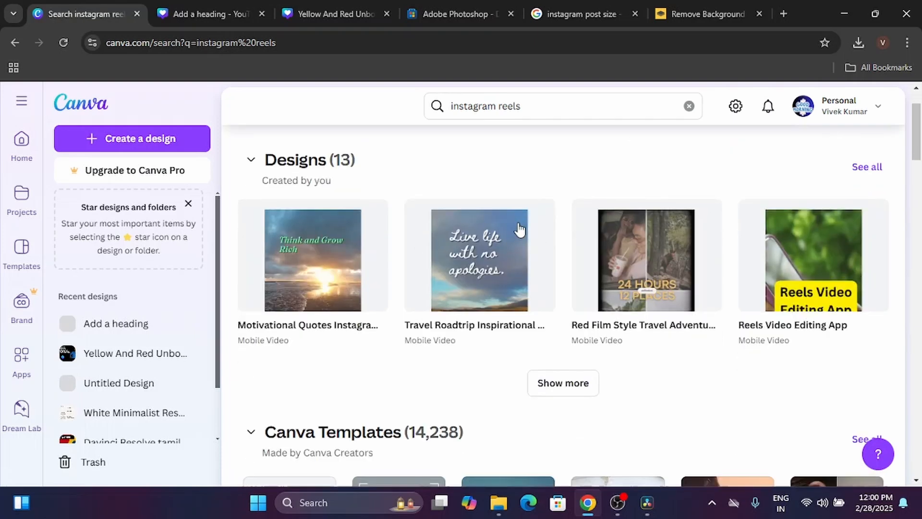
{"action": "scroll", "coordinate": [518, 228], "scroll_direction": "down", "scroll_amount": 3}
{"action": "mouse_move", "coordinate": [405, 326]}
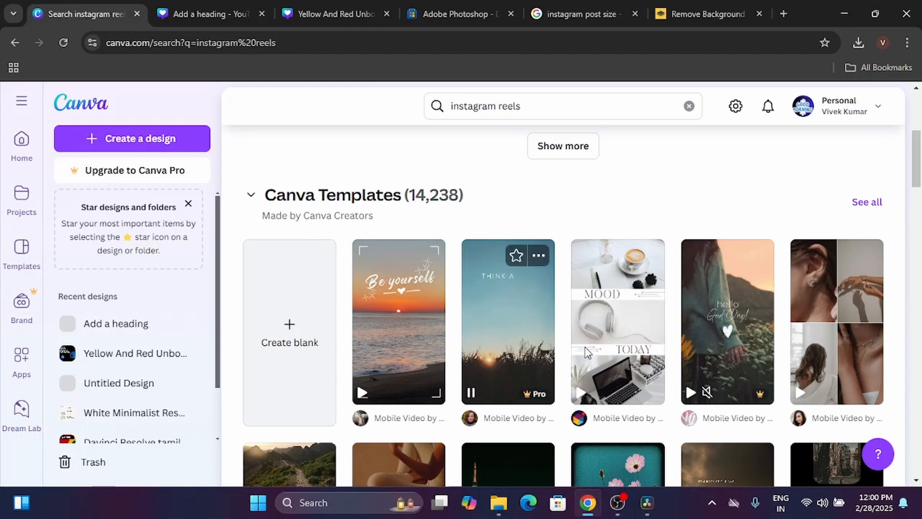
{"action": "scroll", "coordinate": [745, 348], "scroll_direction": "down", "scroll_amount": 2}
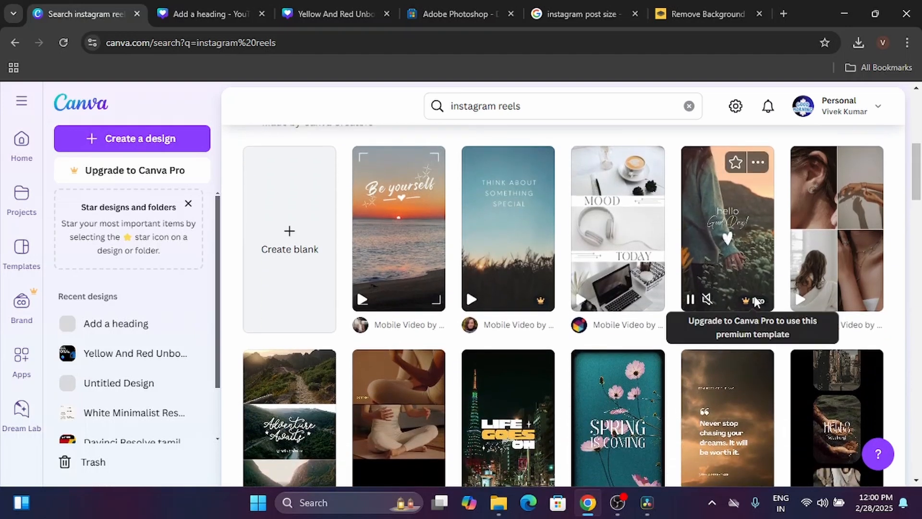
{"action": "scroll", "coordinate": [728, 332], "scroll_direction": "down", "scroll_amount": 3}
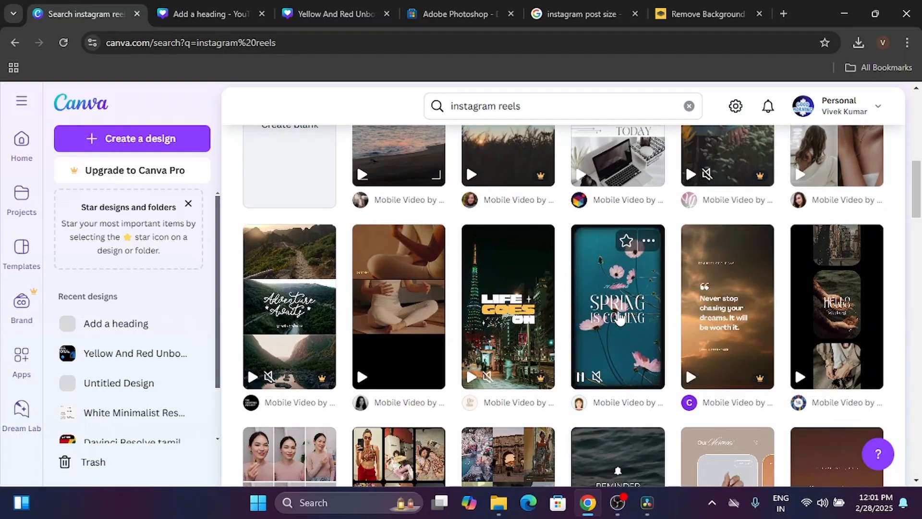
{"action": "scroll", "coordinate": [622, 311], "scroll_direction": "up", "scroll_amount": 2}
{"action": "scroll", "coordinate": [622, 311], "scroll_direction": "down", "scroll_amount": 7}
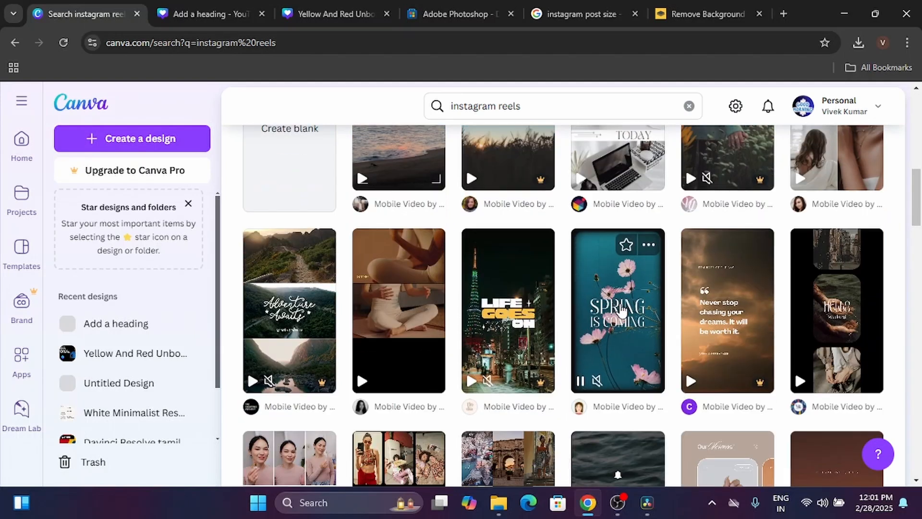
{"action": "scroll", "coordinate": [622, 311], "scroll_direction": "down", "scroll_amount": 4}
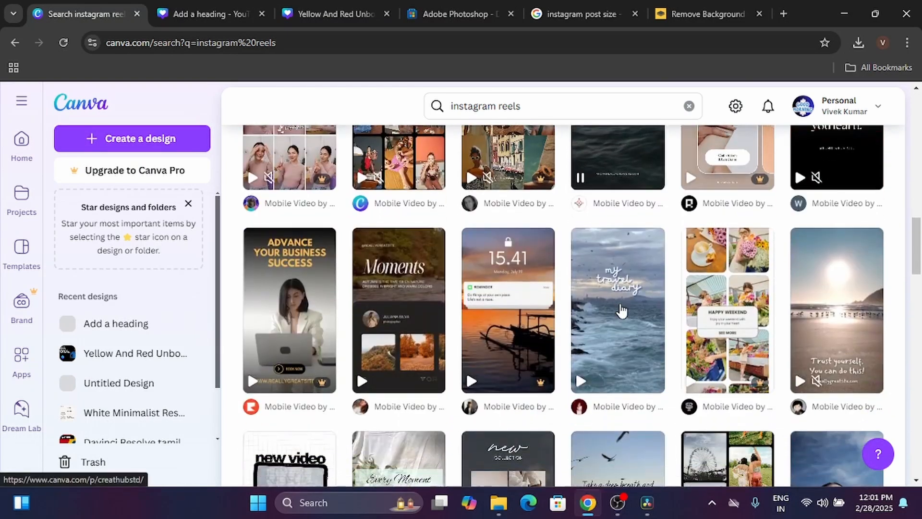
{"action": "scroll", "coordinate": [622, 311], "scroll_direction": "down", "scroll_amount": 1}
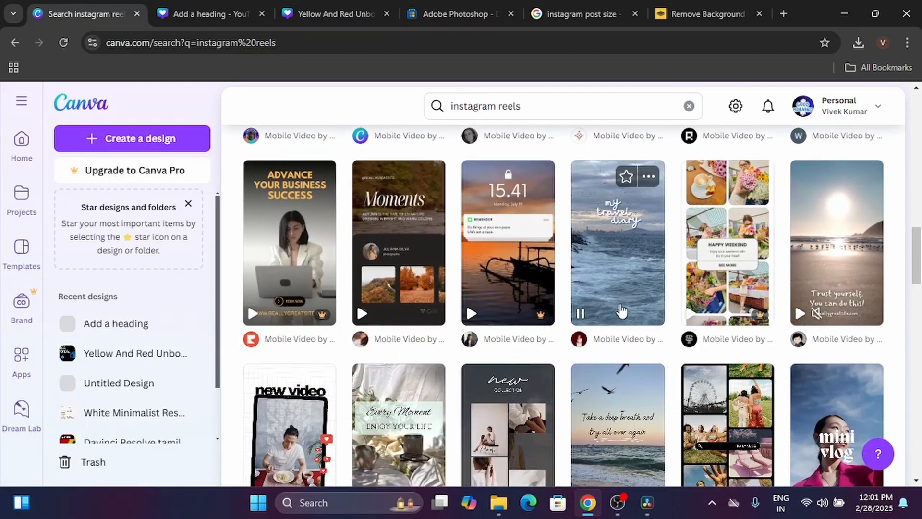
{"action": "scroll", "coordinate": [621, 311], "scroll_direction": "down", "scroll_amount": 1}
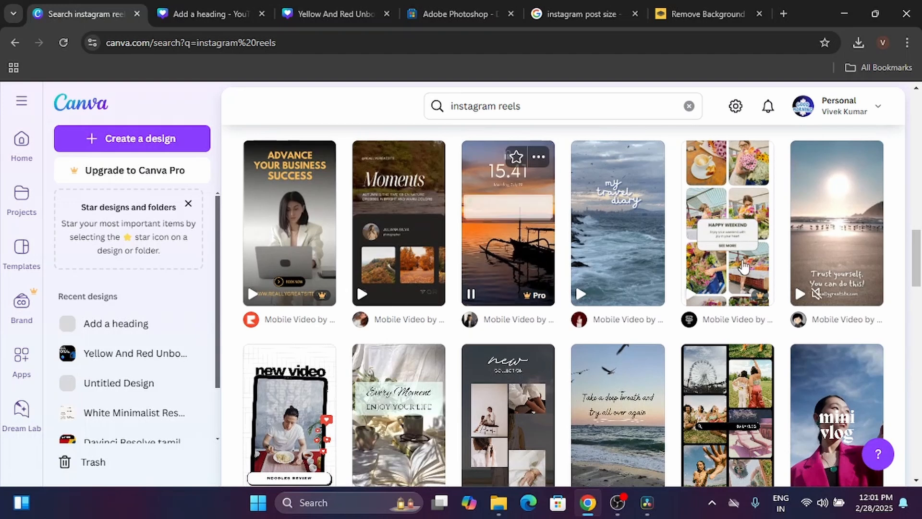
{"action": "scroll", "coordinate": [757, 272], "scroll_direction": "down", "scroll_amount": 7}
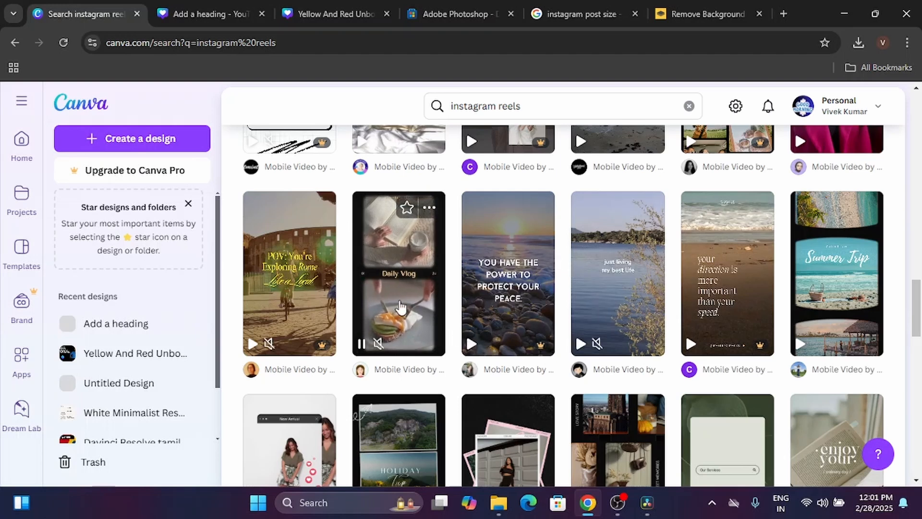
{"action": "scroll", "coordinate": [400, 308], "scroll_direction": "down", "scroll_amount": 3}
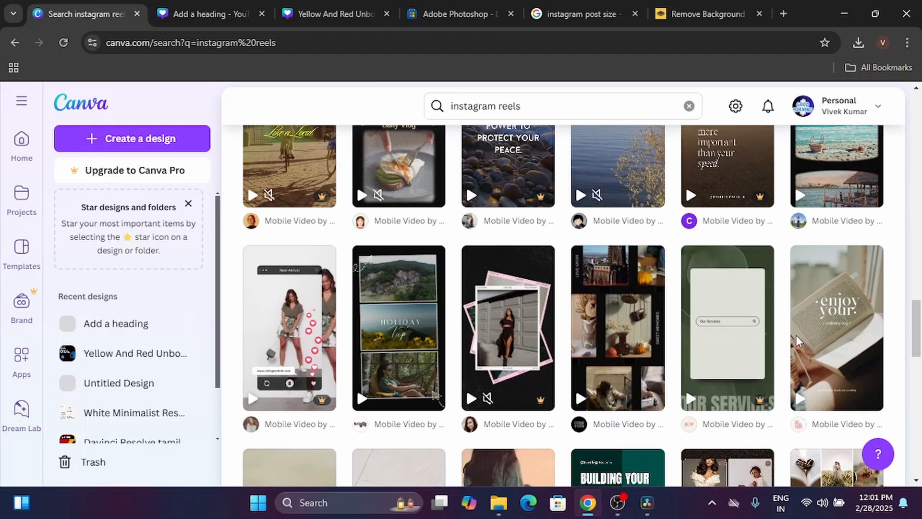
Preview the "White Minimalist Moment Daily Quote Instagram Reels" template with its similar designs and open it for customising
{"action": "mouse_move", "coordinate": [816, 331]}
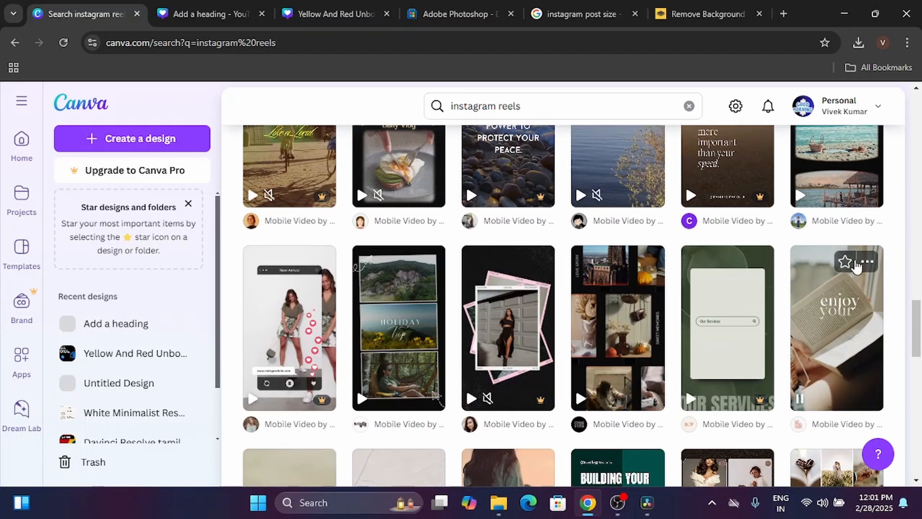
{"action": "left_click", "coordinate": [846, 326]}
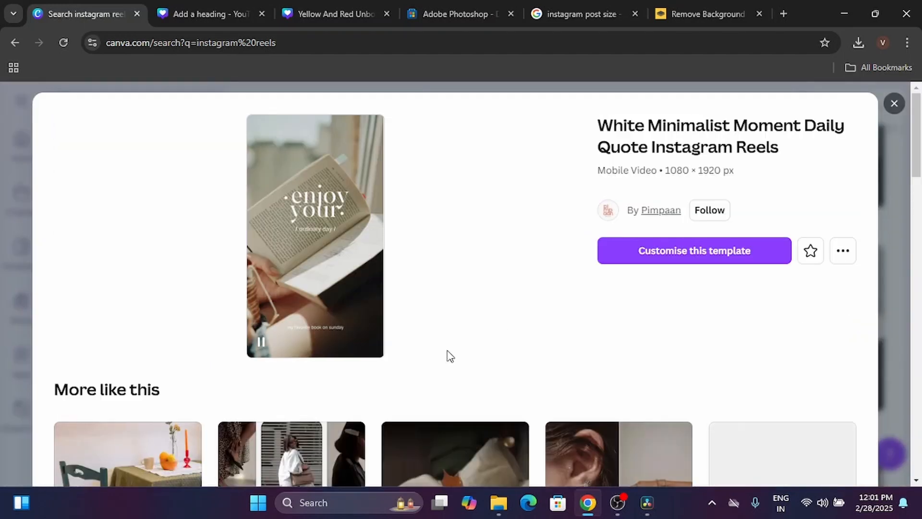
{"action": "scroll", "coordinate": [446, 353], "scroll_direction": "down", "scroll_amount": 4}
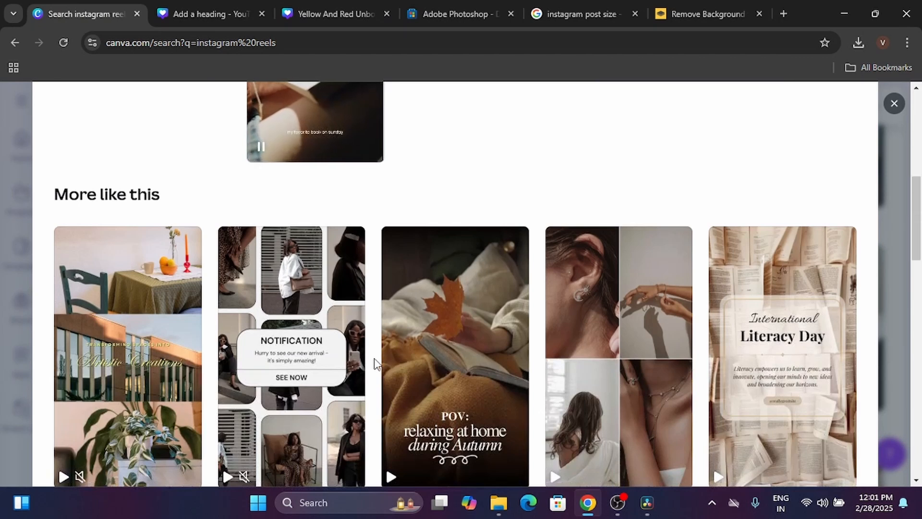
{"action": "scroll", "coordinate": [373, 363], "scroll_direction": "down", "scroll_amount": 6}
{"action": "scroll", "coordinate": [374, 362], "scroll_direction": "up", "scroll_amount": 10}
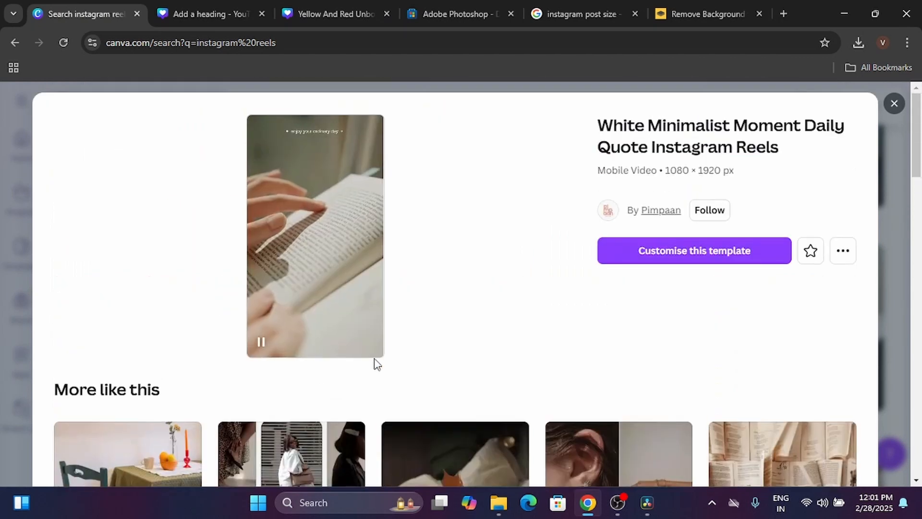
{"action": "left_click", "coordinate": [699, 251]}
Return to the Instagram reels search results, close the template preview, and create a blank Mobile Video design
{"action": "left_click", "coordinate": [56, 6]}
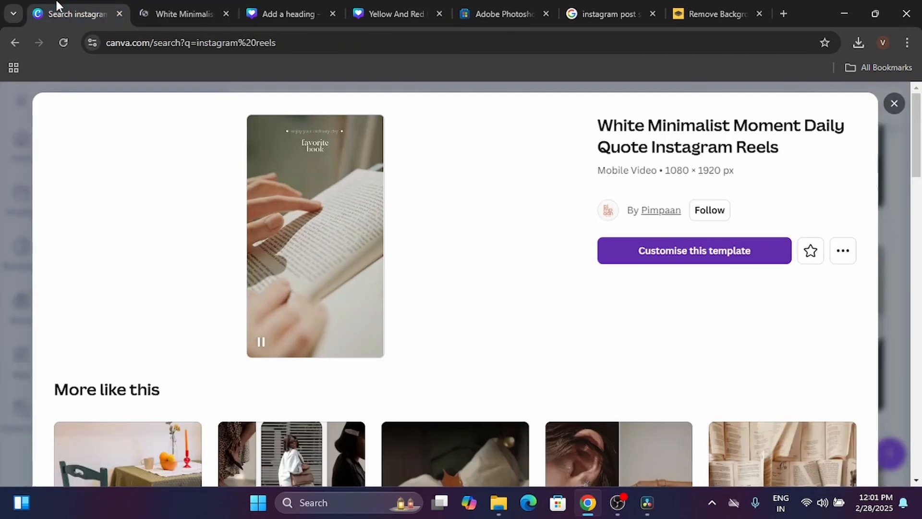
{"action": "left_click", "coordinate": [894, 105]}
{"action": "scroll", "coordinate": [623, 278], "scroll_direction": "up", "scroll_amount": 5}
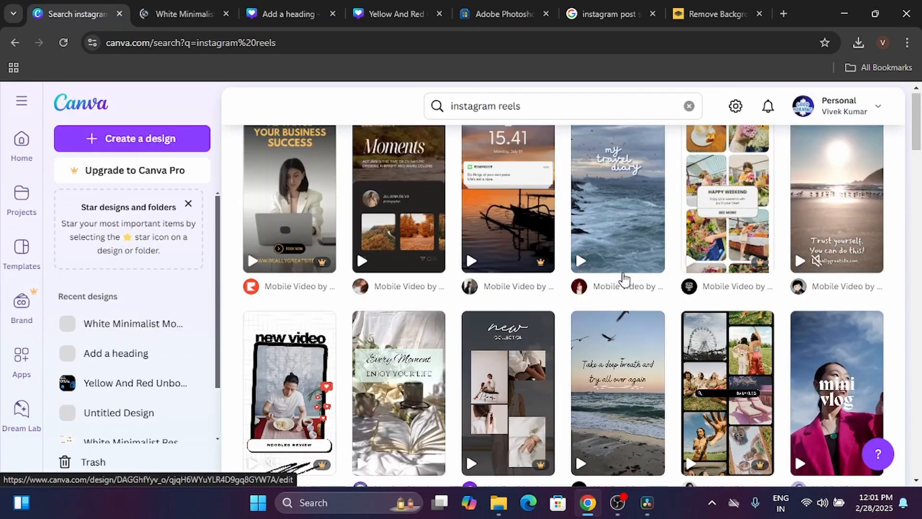
{"action": "scroll", "coordinate": [623, 278], "scroll_direction": "up", "scroll_amount": 5}
{"action": "scroll", "coordinate": [623, 278], "scroll_direction": "down", "scroll_amount": 4}
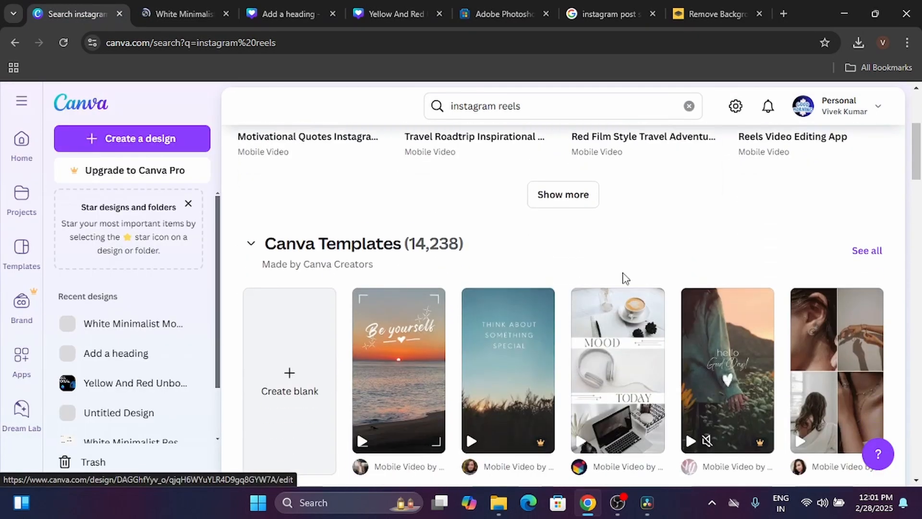
{"action": "left_click", "coordinate": [278, 405]}
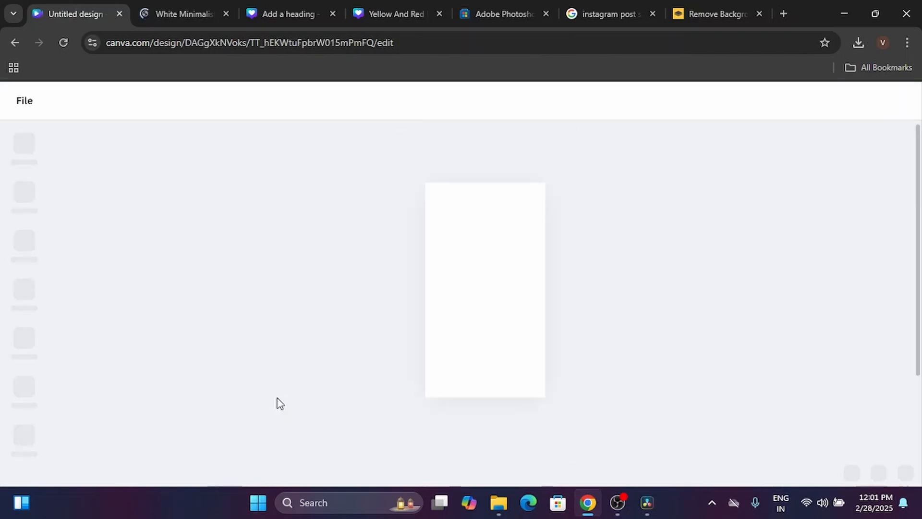
Look over the White Minimalist template's page and timeline in the editor, and return to the blank Mobile Video design
{"action": "left_click", "coordinate": [187, 6]}
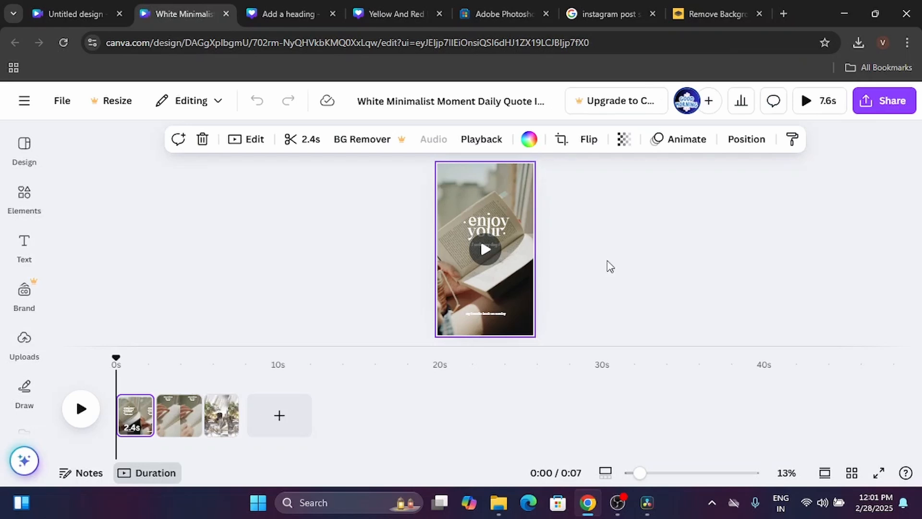
{"action": "left_click", "coordinate": [609, 265]}
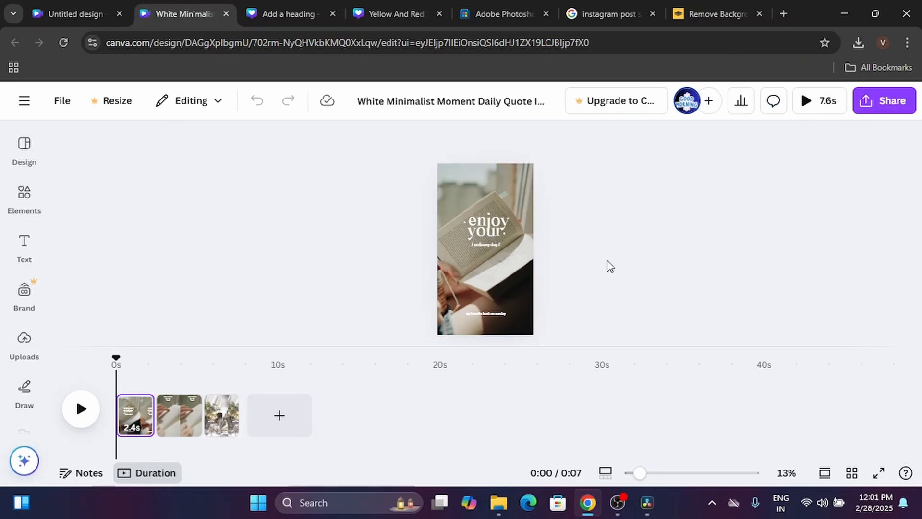
{"action": "left_click", "coordinate": [74, 15]}
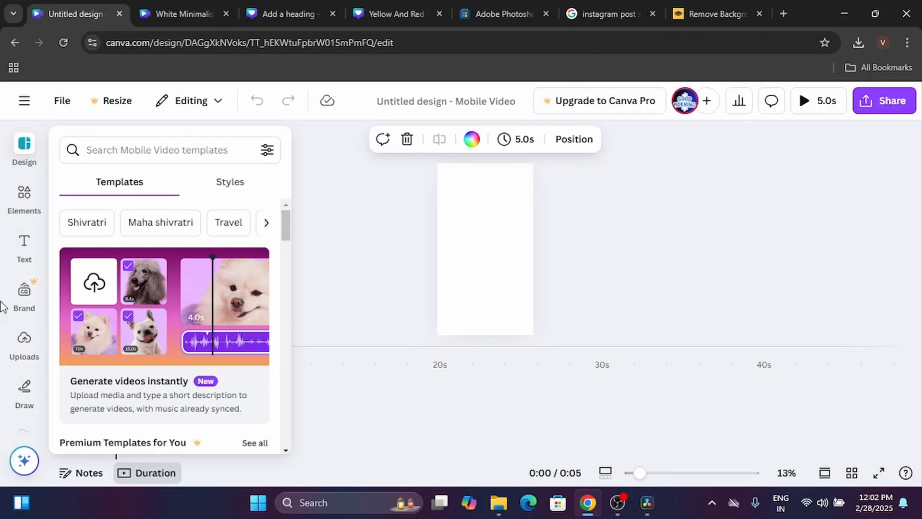
Upload the "remove youtube copyright claim tamil" video from the Final folder on drive D: into the blank Mobile Video design's uploads
{"action": "scroll", "coordinate": [14, 313], "scroll_direction": "down", "scroll_amount": 2}
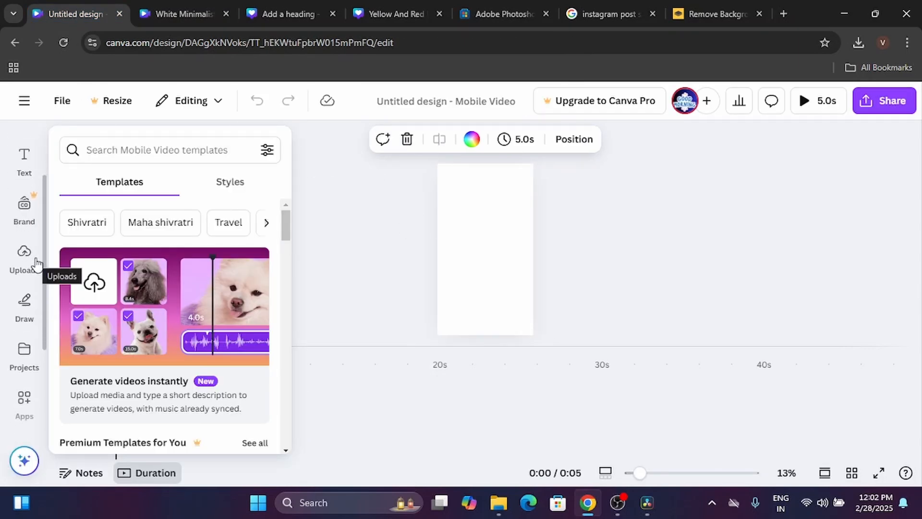
{"action": "left_click", "coordinate": [24, 254]}
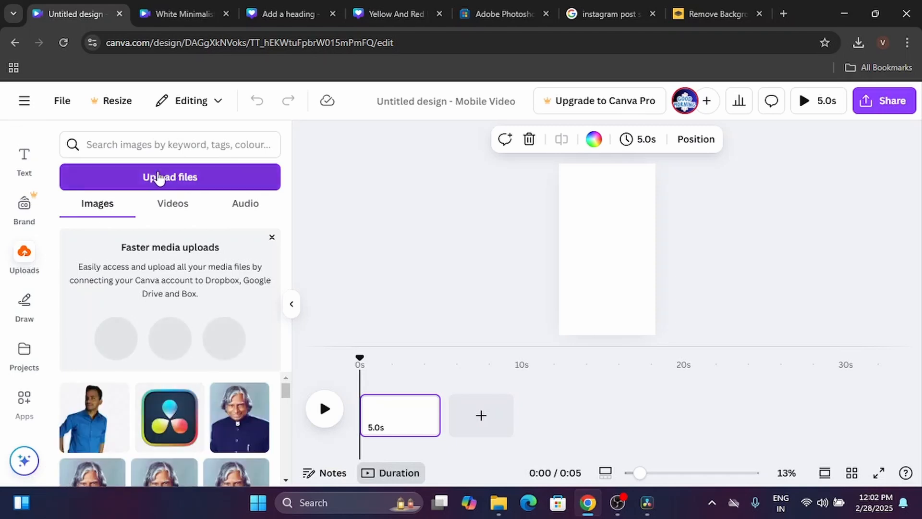
{"action": "left_click", "coordinate": [176, 176]}
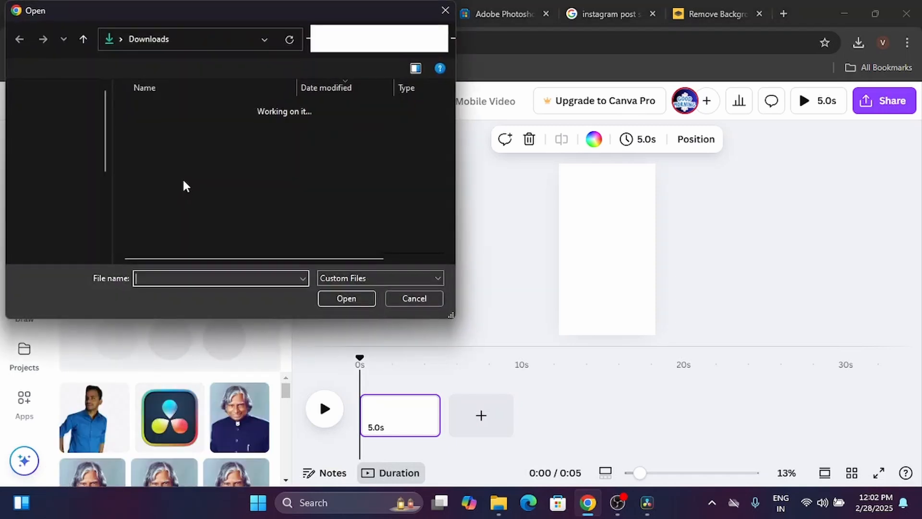
{"action": "scroll", "coordinate": [72, 211], "scroll_direction": "down", "scroll_amount": 3}
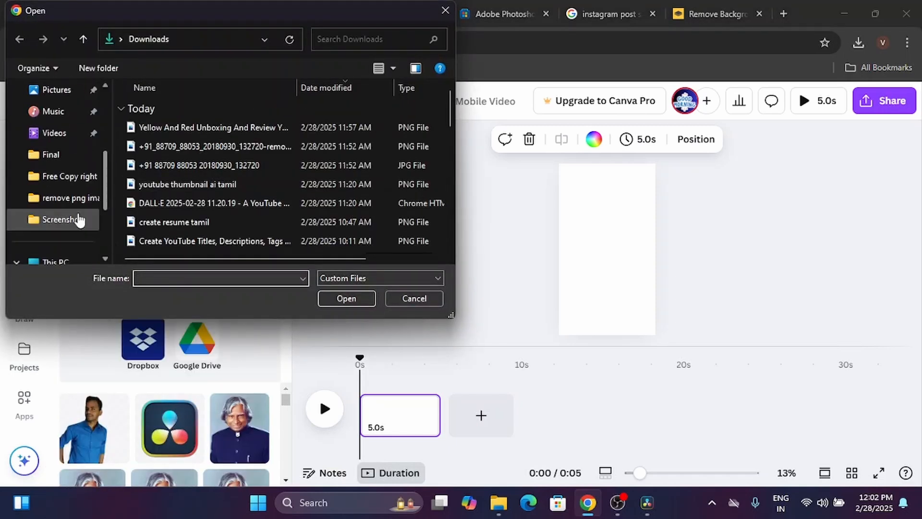
{"action": "scroll", "coordinate": [72, 202], "scroll_direction": "down", "scroll_amount": 1}
{"action": "left_click", "coordinate": [50, 133]}
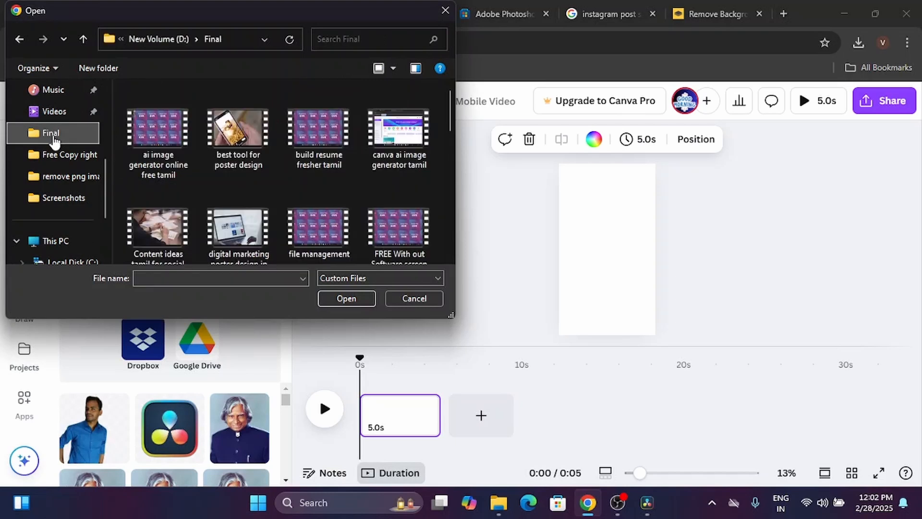
{"action": "scroll", "coordinate": [257, 221], "scroll_direction": "down", "scroll_amount": 6}
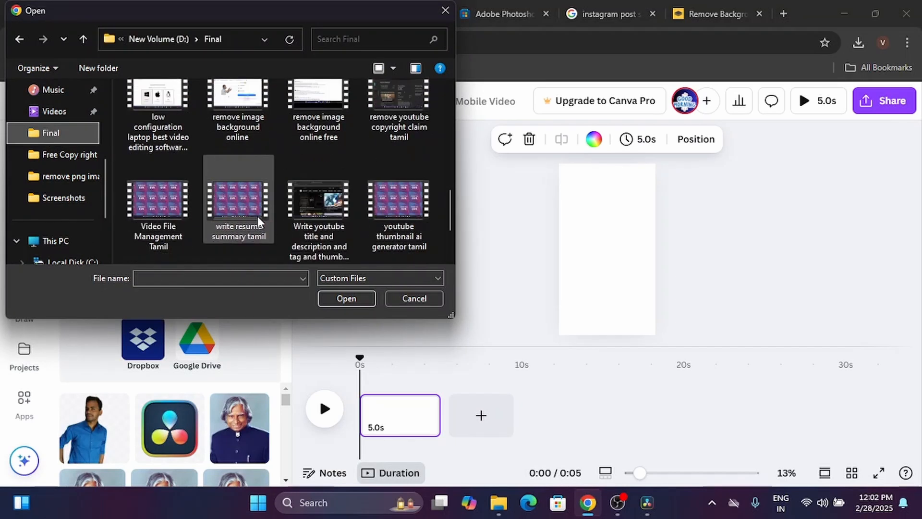
{"action": "scroll", "coordinate": [257, 217], "scroll_direction": "down", "scroll_amount": 2}
{"action": "scroll", "coordinate": [258, 221], "scroll_direction": "up", "scroll_amount": 2}
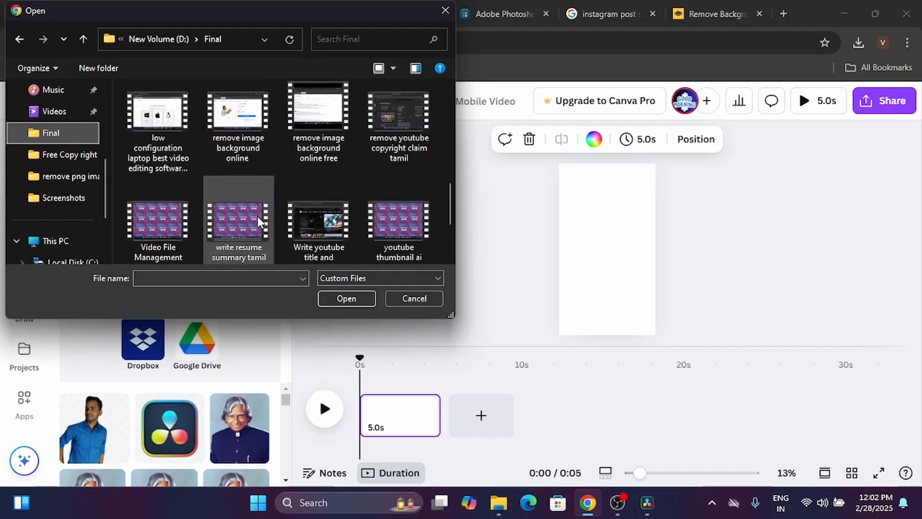
{"action": "double_click", "coordinate": [392, 129]}
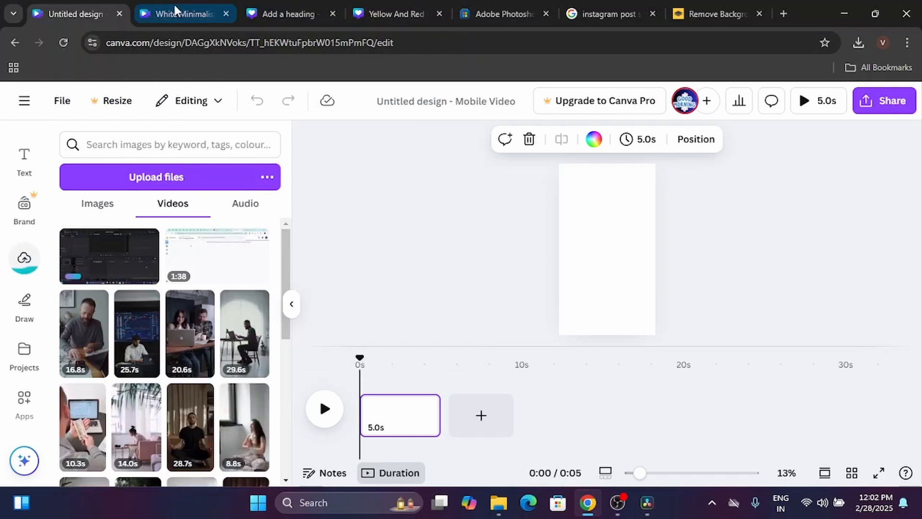
Switch to the White Minimalist template and open the editing options for the first page's background video
{"action": "left_click", "coordinate": [294, 11]}
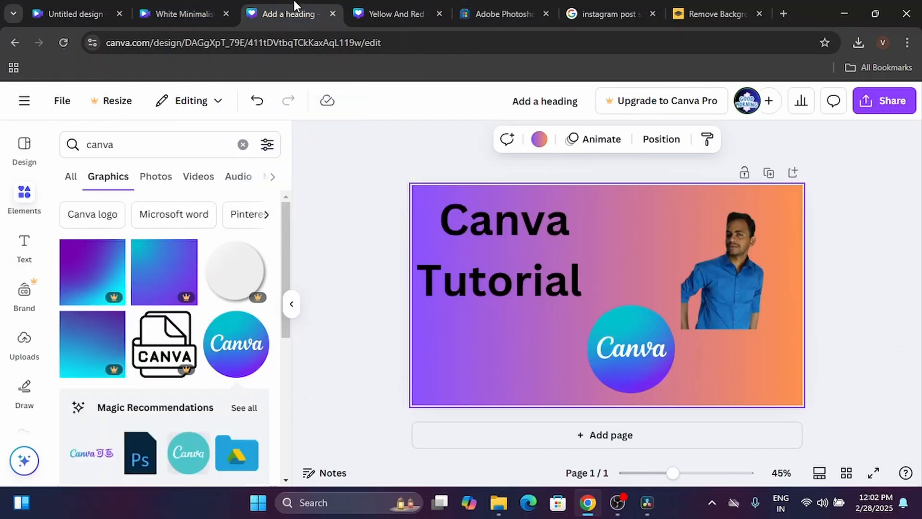
{"action": "left_click", "coordinate": [211, 6]}
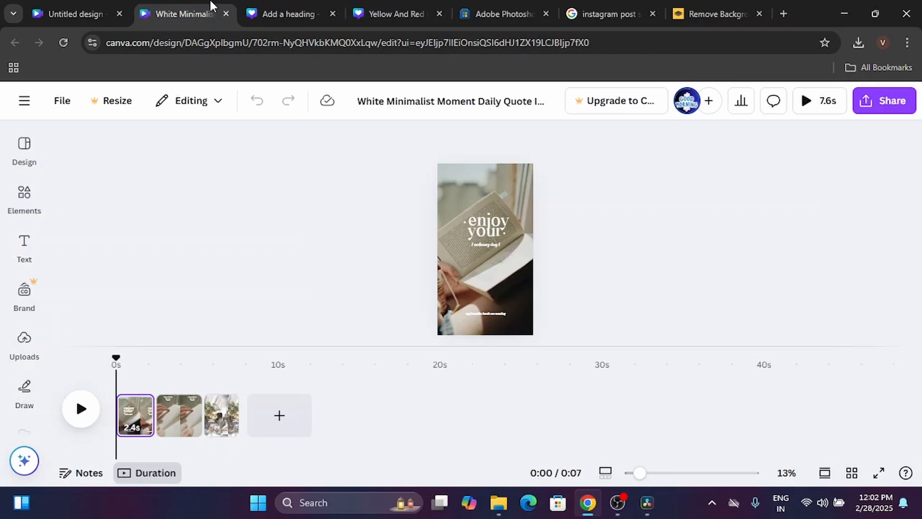
{"action": "left_click", "coordinate": [500, 216]}
{"action": "left_click", "coordinate": [712, 238]}
{"action": "left_click", "coordinate": [509, 187]}
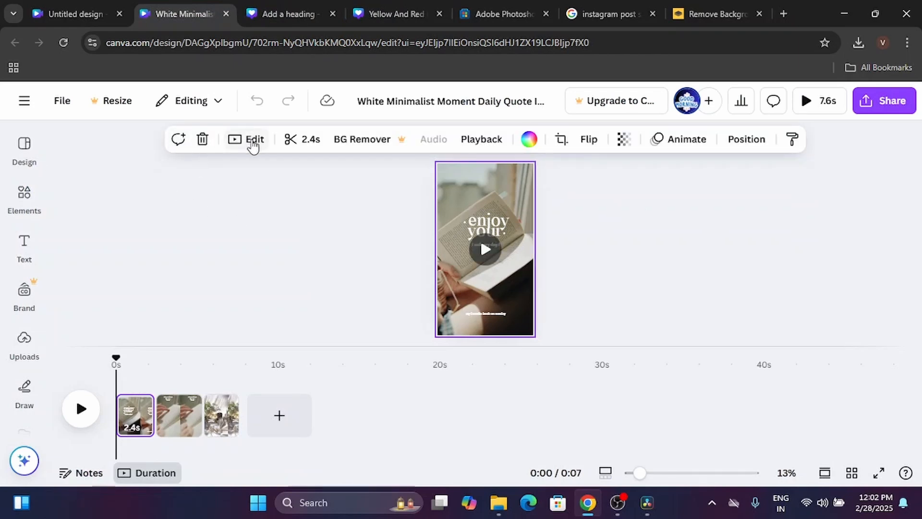
{"action": "left_click", "coordinate": [252, 142]}
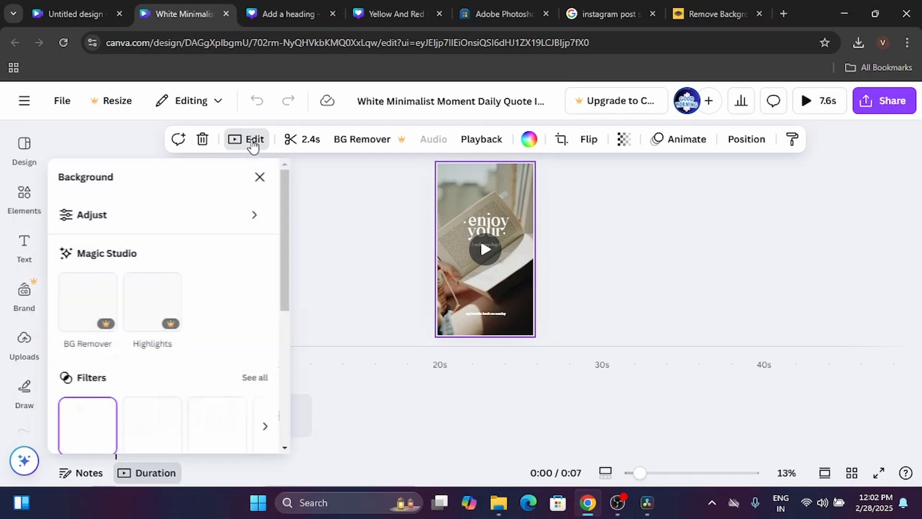
{"action": "scroll", "coordinate": [84, 281], "scroll_direction": "down", "scroll_amount": 1}
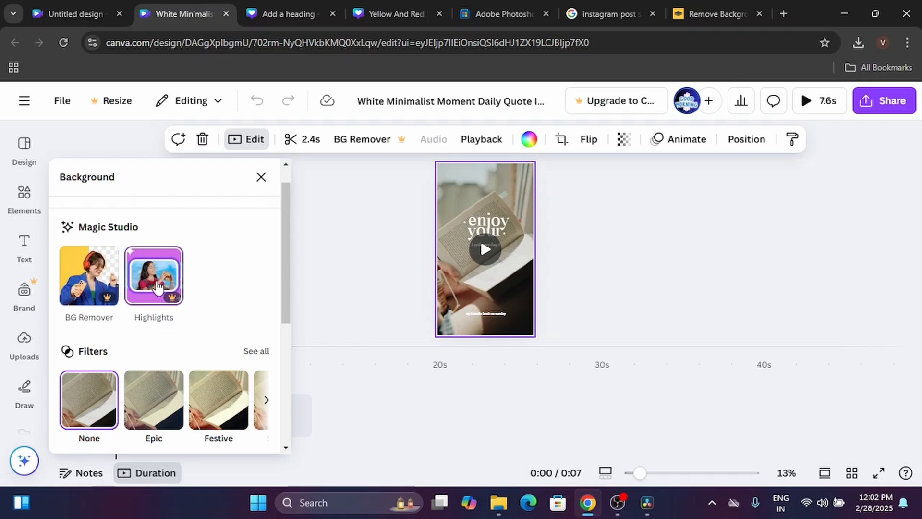
{"action": "scroll", "coordinate": [158, 286], "scroll_direction": "down", "scroll_amount": 1}
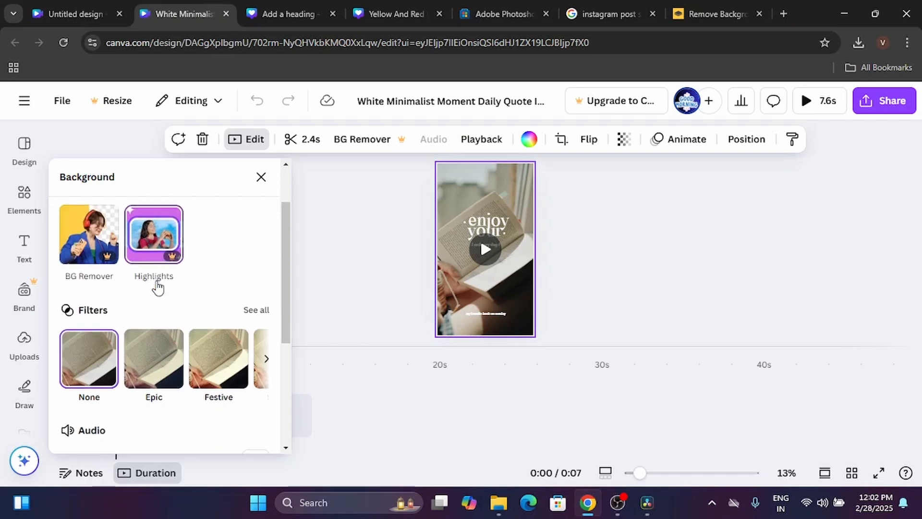
Try the Epic, Festive, Afterglow and Solar filters on the background video, and apply the Summer filter
{"action": "left_click", "coordinate": [142, 370]}
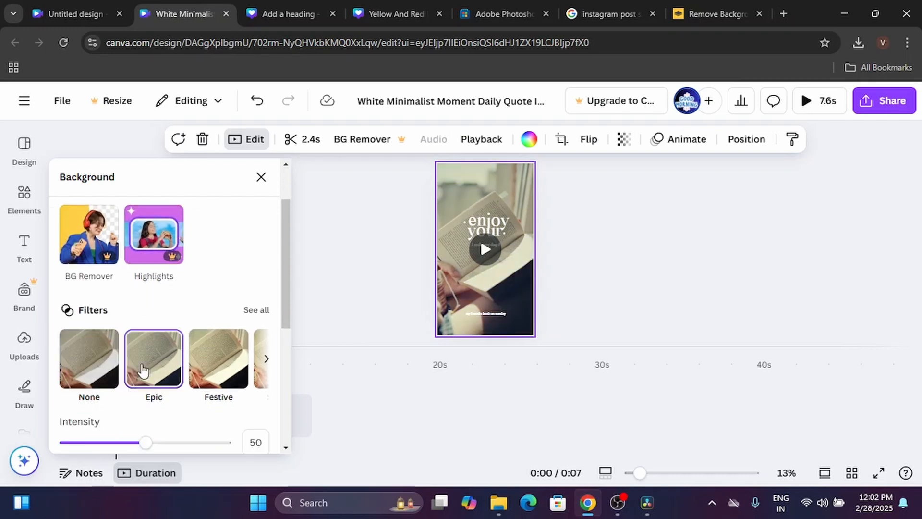
{"action": "left_click", "coordinate": [216, 379]}
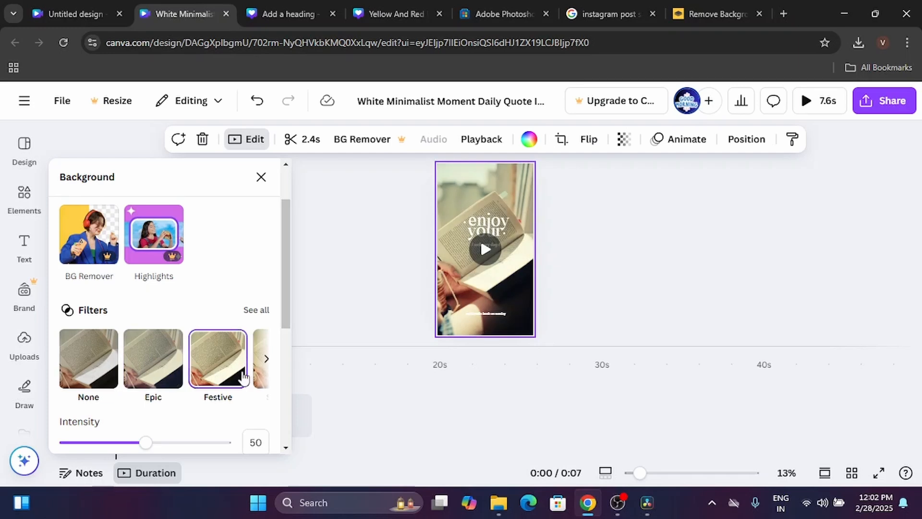
{"action": "left_click", "coordinate": [265, 361]}
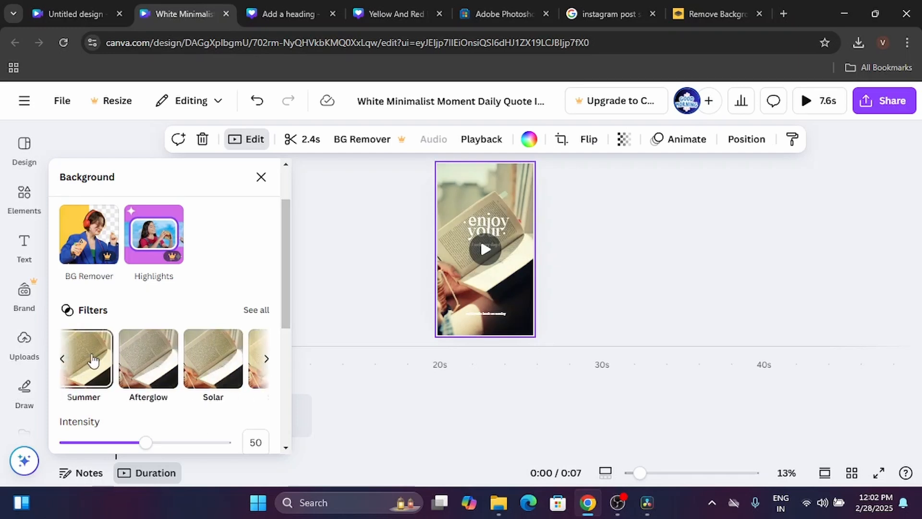
{"action": "left_click", "coordinate": [130, 361]}
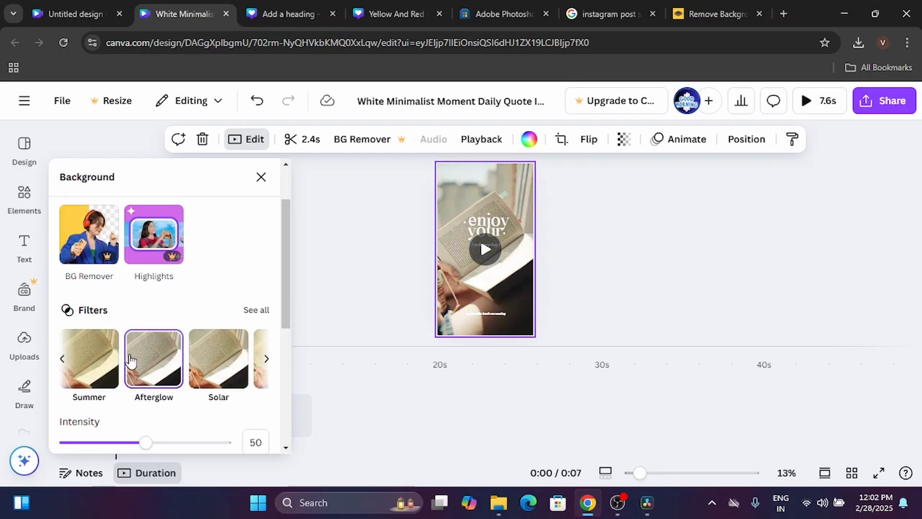
{"action": "left_click", "coordinate": [202, 371]}
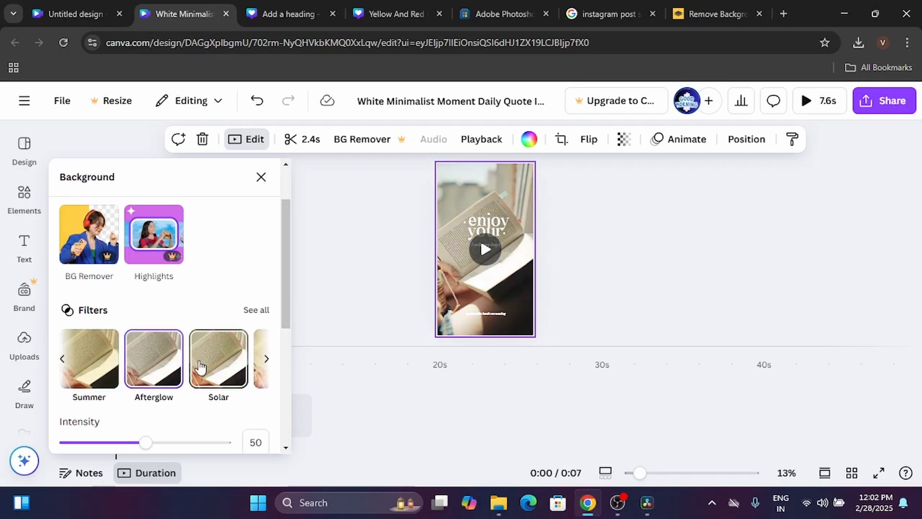
{"action": "left_click", "coordinate": [93, 352]}
{"action": "scroll", "coordinate": [91, 352], "scroll_direction": "down", "scroll_amount": 3}
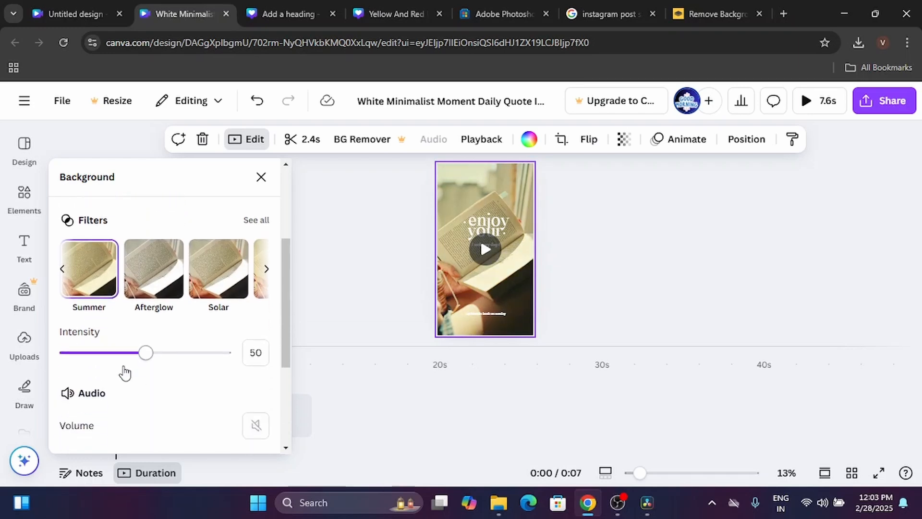
{"action": "scroll", "coordinate": [125, 372], "scroll_direction": "down", "scroll_amount": 5}
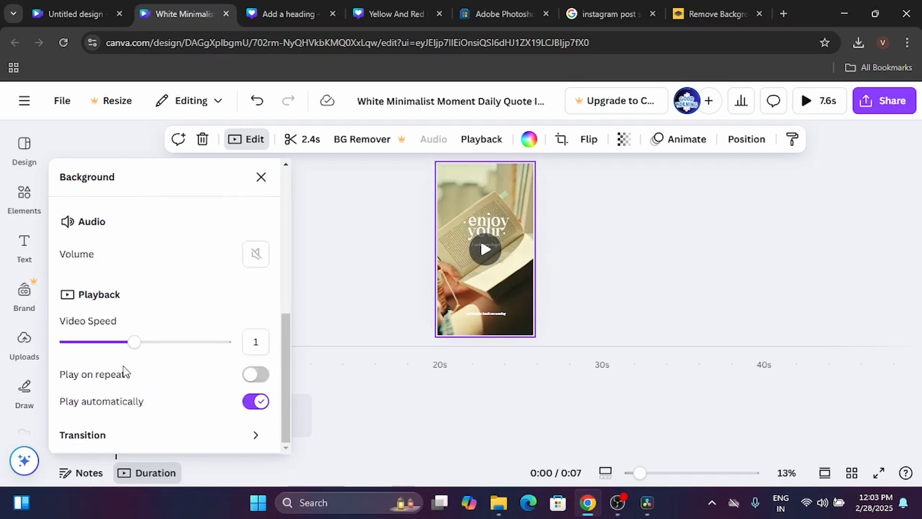
{"action": "left_click", "coordinate": [370, 280]}
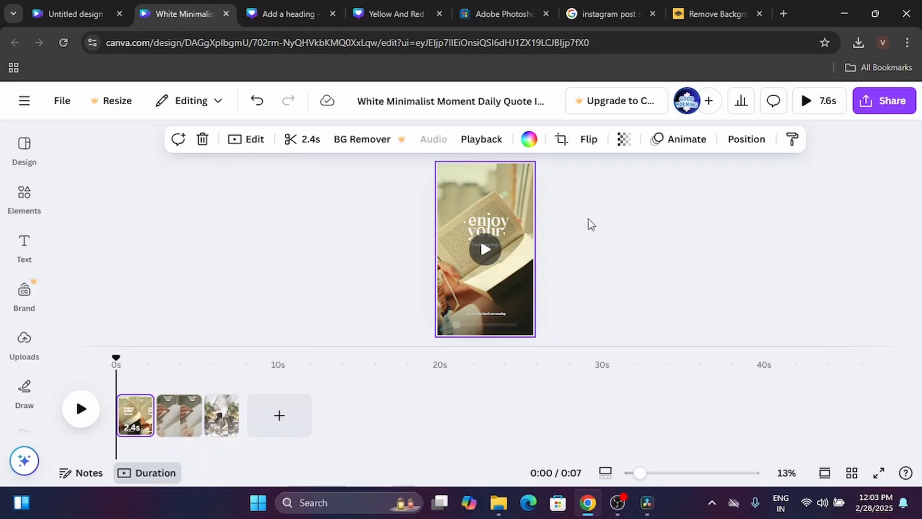
{"action": "left_click", "coordinate": [630, 260]}
Extend the trim range of the first page's background video to 20.5 s
{"action": "left_click", "coordinate": [533, 195]}
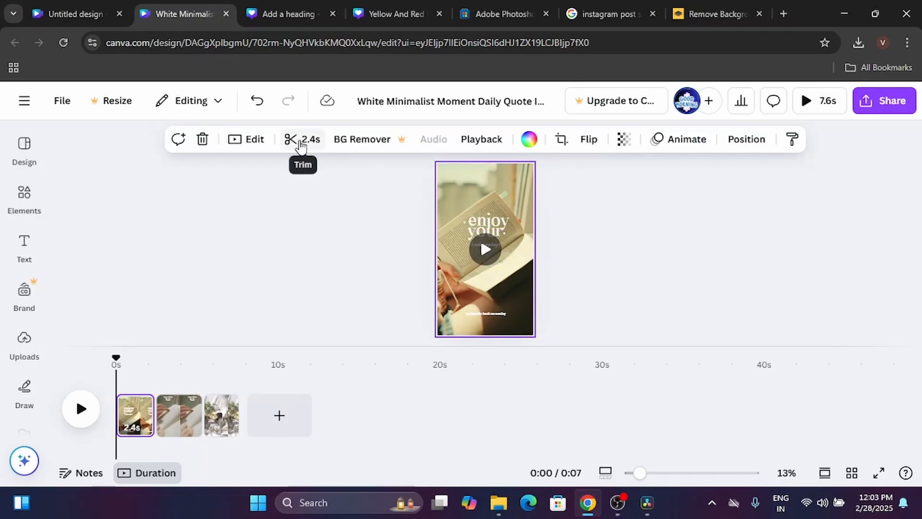
{"action": "left_click", "coordinate": [301, 140]}
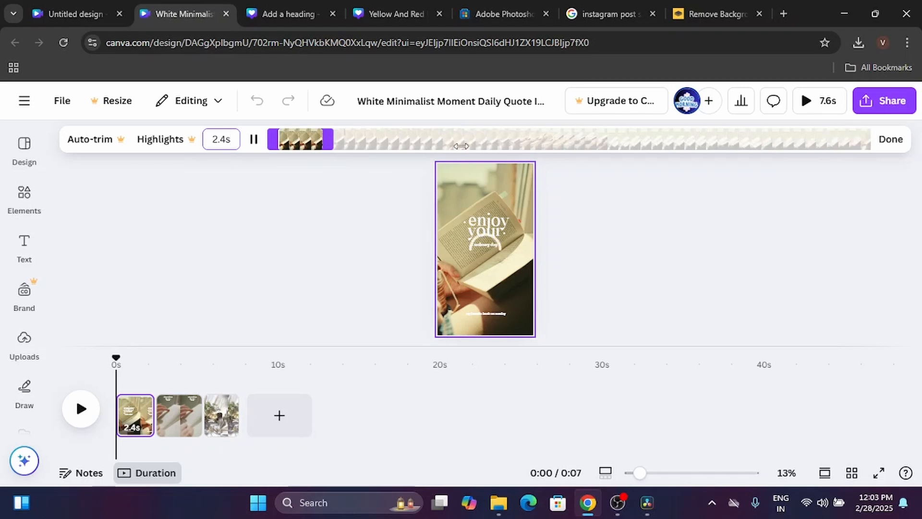
{"action": "left_click_drag", "start_coordinate": [328, 139], "coordinate": [661, 164]}
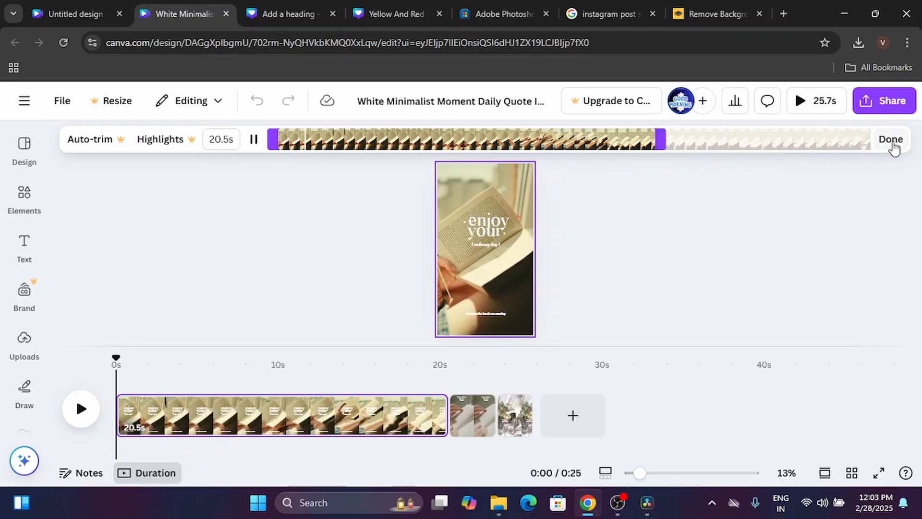
{"action": "left_click", "coordinate": [892, 140]}
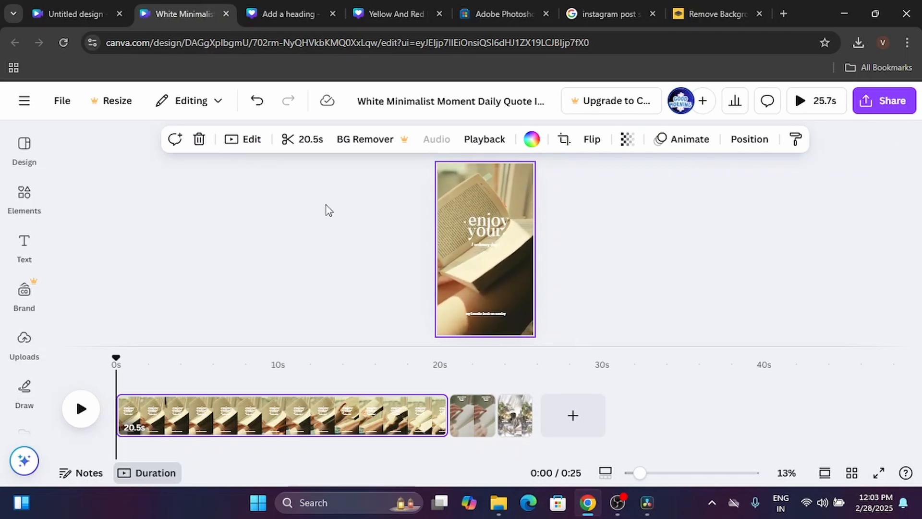
{"action": "left_click", "coordinate": [324, 226]}
Try a video speed of 1.75 on the first page's background video, and set the speed back to 1
{"action": "left_click", "coordinate": [475, 262]}
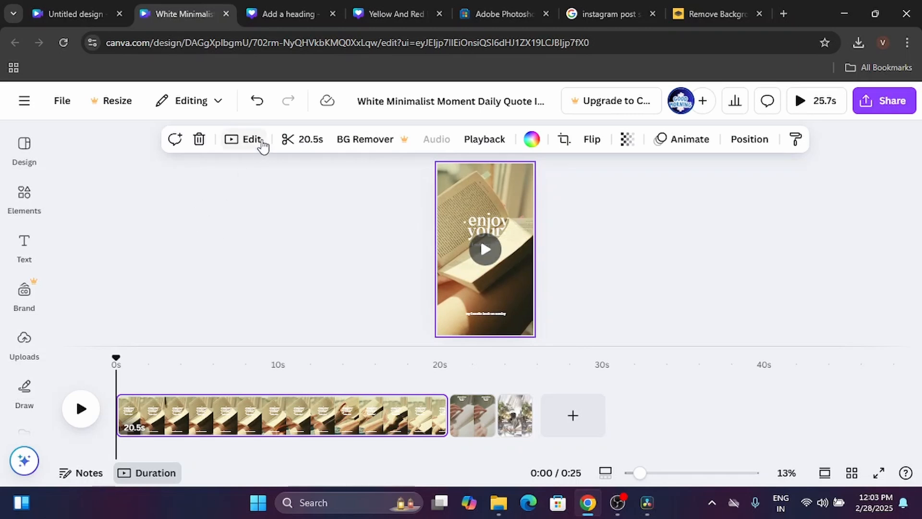
{"action": "left_click", "coordinate": [248, 142]}
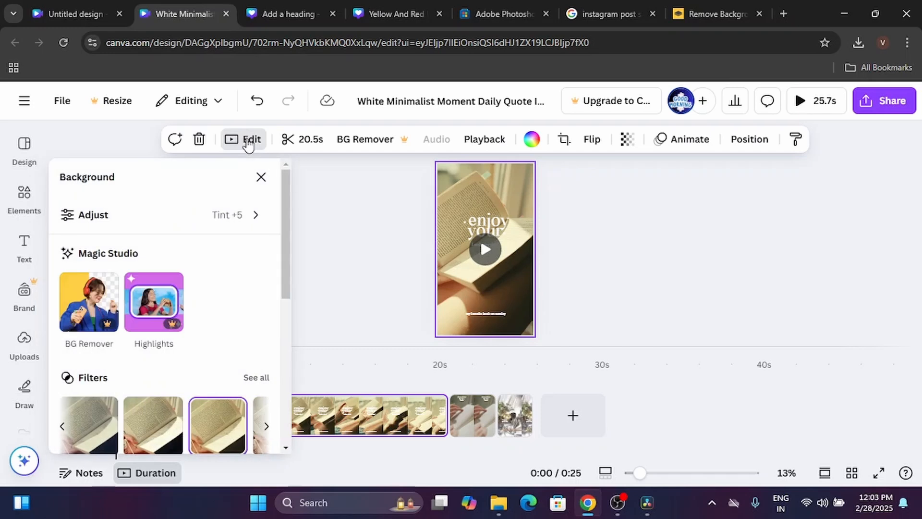
{"action": "scroll", "coordinate": [200, 246], "scroll_direction": "down", "scroll_amount": 6}
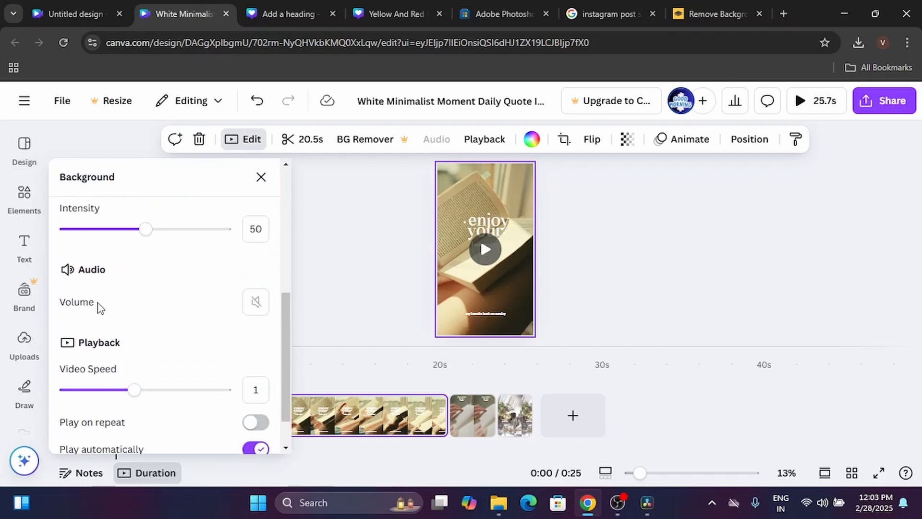
{"action": "scroll", "coordinate": [94, 305], "scroll_direction": "down", "scroll_amount": 1}
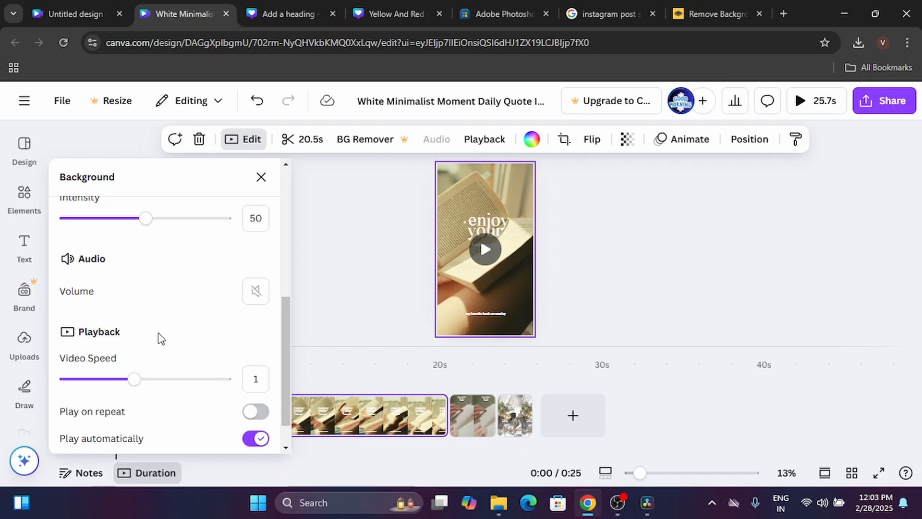
{"action": "scroll", "coordinate": [161, 338], "scroll_direction": "down", "scroll_amount": 1}
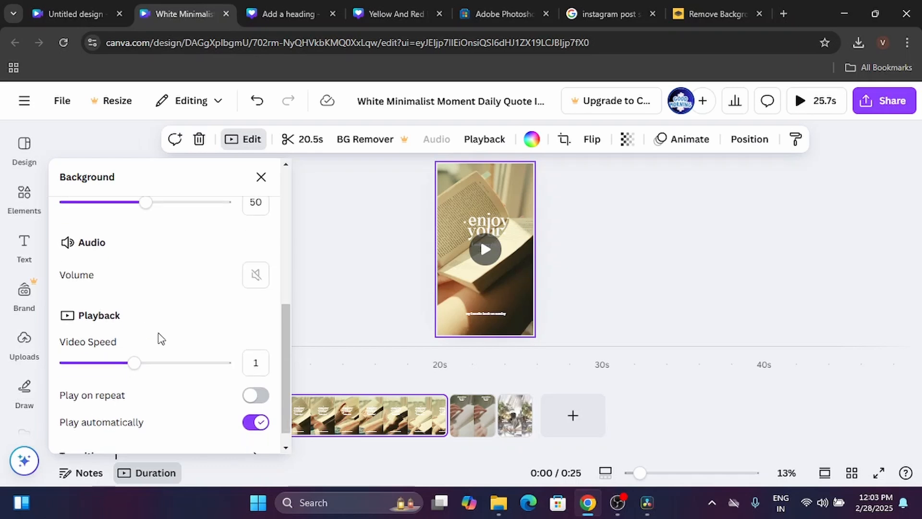
{"action": "left_click_drag", "start_coordinate": [136, 370], "coordinate": [208, 378]}
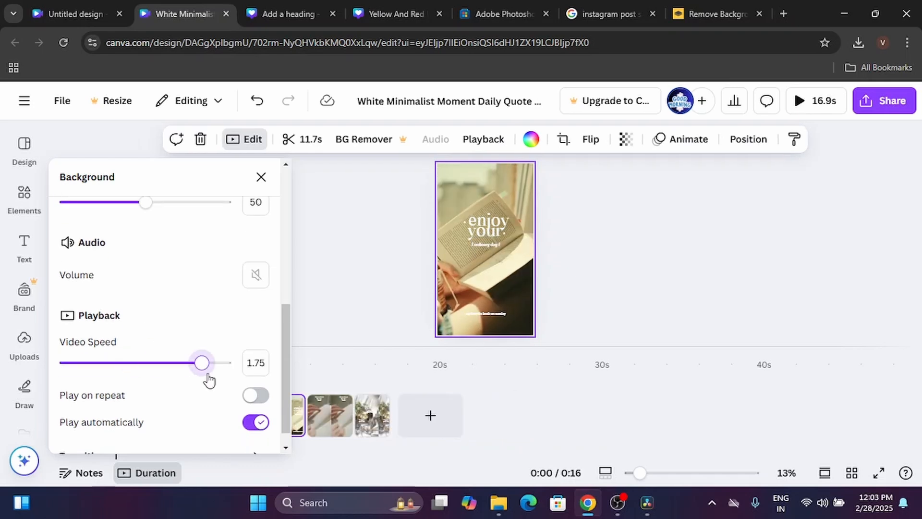
{"action": "left_click", "coordinate": [130, 364]}
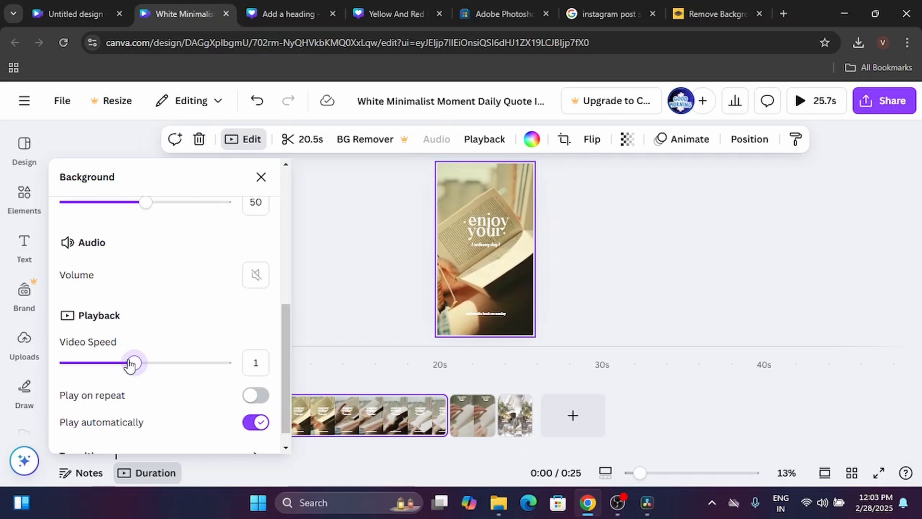
{"action": "mouse_move", "coordinate": [136, 362]}
{"action": "left_mouse_down"}
{"action": "mouse_move", "coordinate": [157, 363]}
{"action": "mouse_move", "coordinate": [134, 362]}
{"action": "left_mouse_up"}
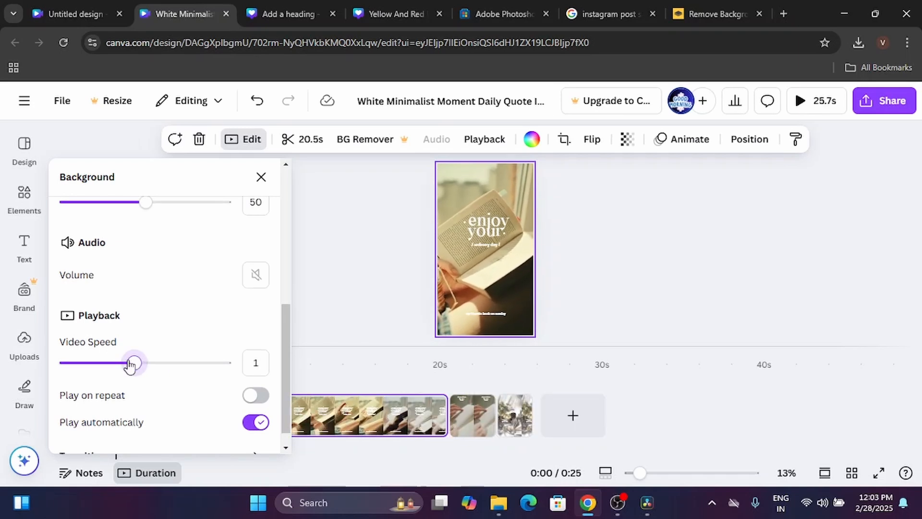
{"action": "scroll", "coordinate": [127, 362], "scroll_direction": "down", "scroll_amount": 1}
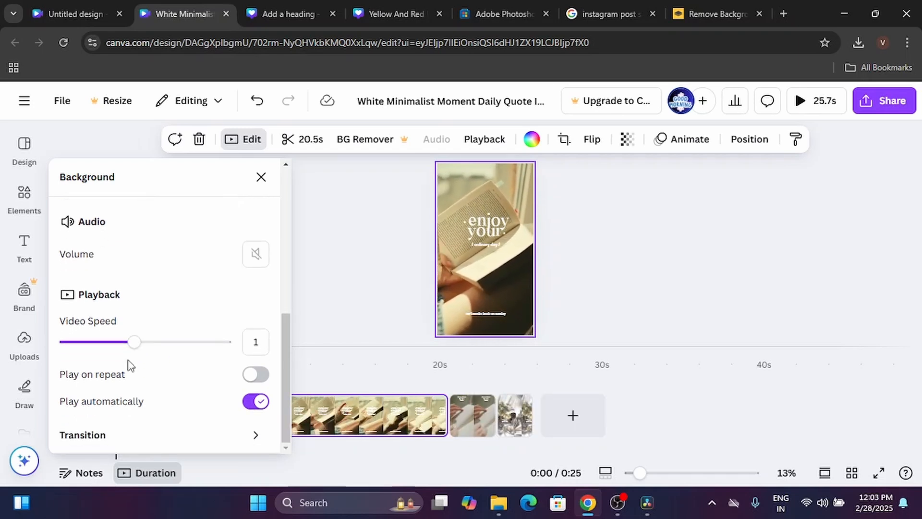
Close the editing options of the first page's background video and return to the page with that background selected
{"action": "scroll", "coordinate": [127, 364], "scroll_direction": "up", "scroll_amount": 2}
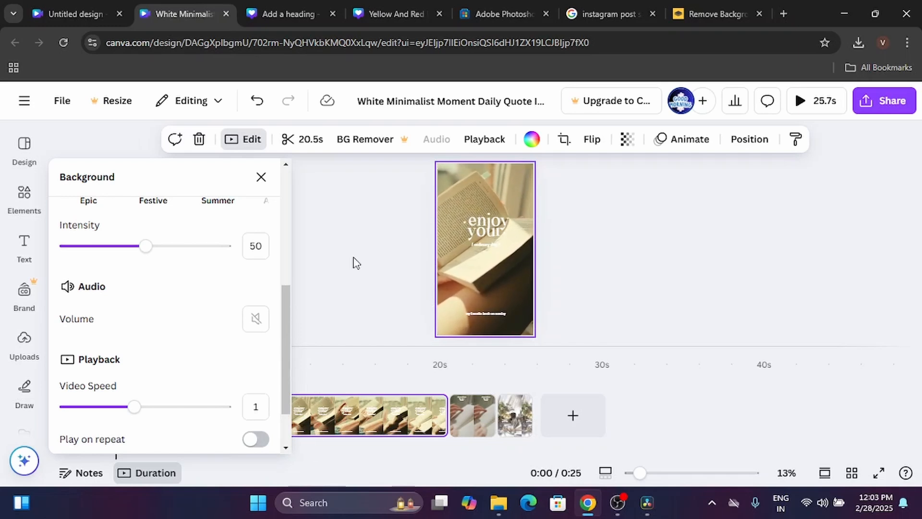
{"action": "scroll", "coordinate": [253, 307], "scroll_direction": "up", "scroll_amount": 6}
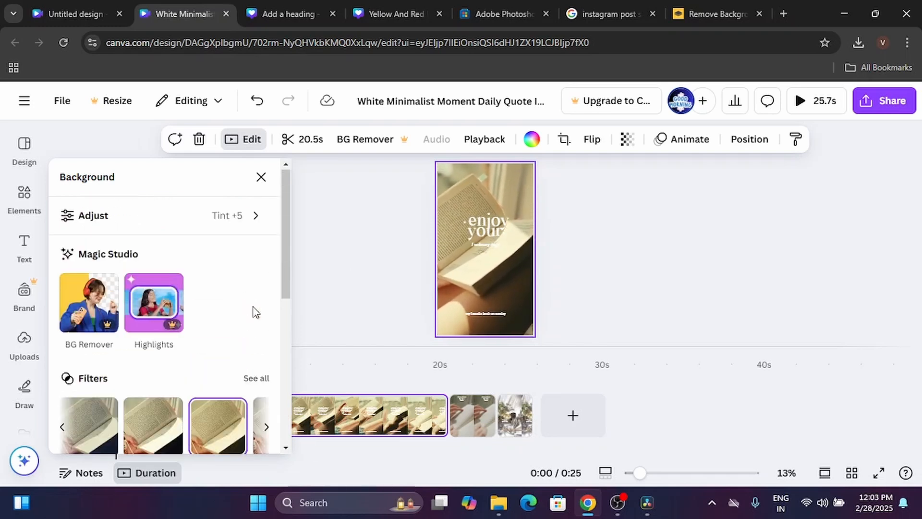
{"action": "left_click", "coordinate": [260, 177]}
{"action": "left_click", "coordinate": [366, 216]}
{"action": "left_click", "coordinate": [467, 227]}
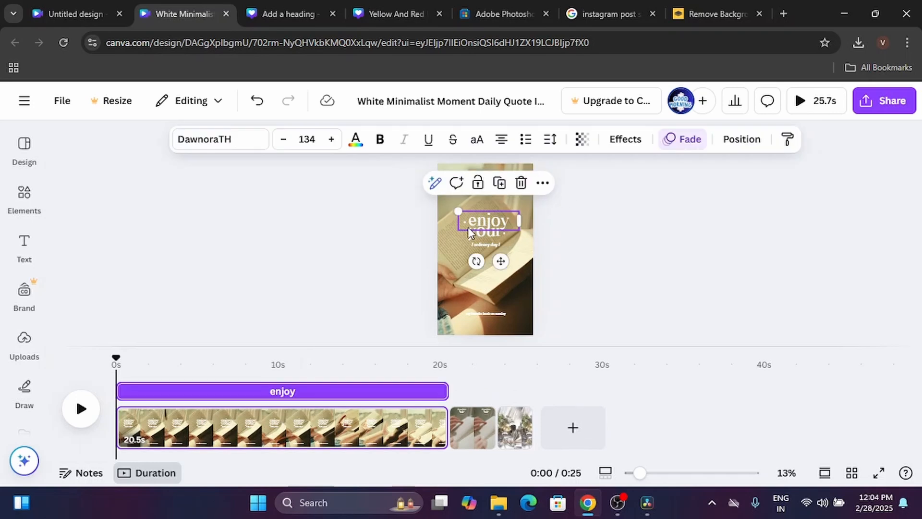
{"action": "left_click", "coordinate": [456, 276]}
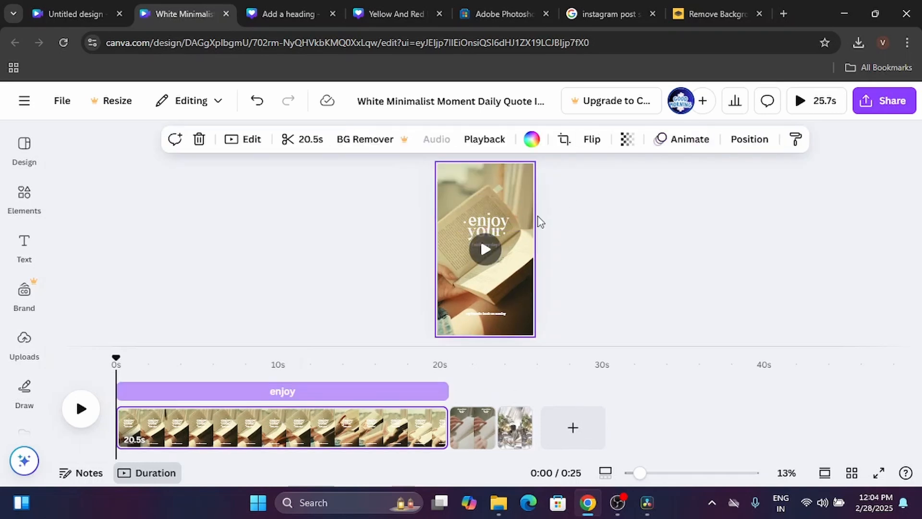
{"action": "left_click", "coordinate": [26, 247]}
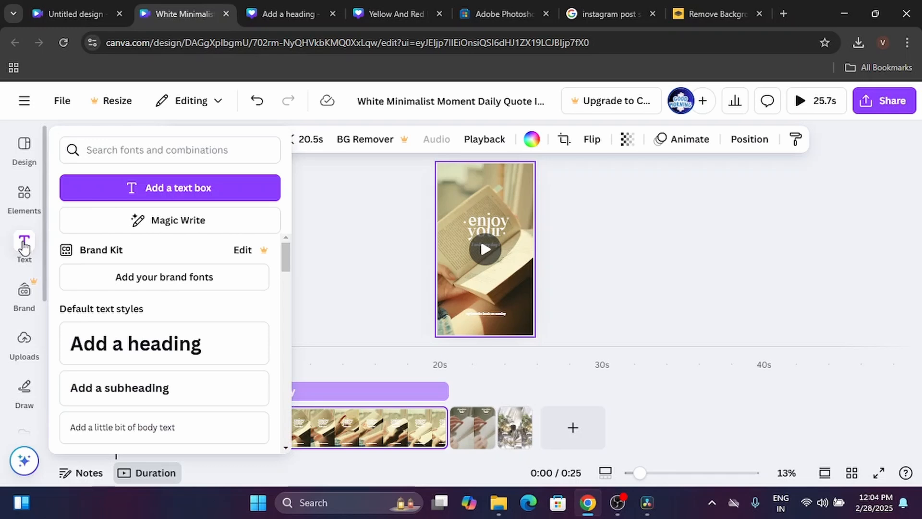
{"action": "left_click", "coordinate": [29, 338]}
{"action": "left_click", "coordinate": [24, 195]}
{"action": "left_click", "coordinate": [288, 289]}
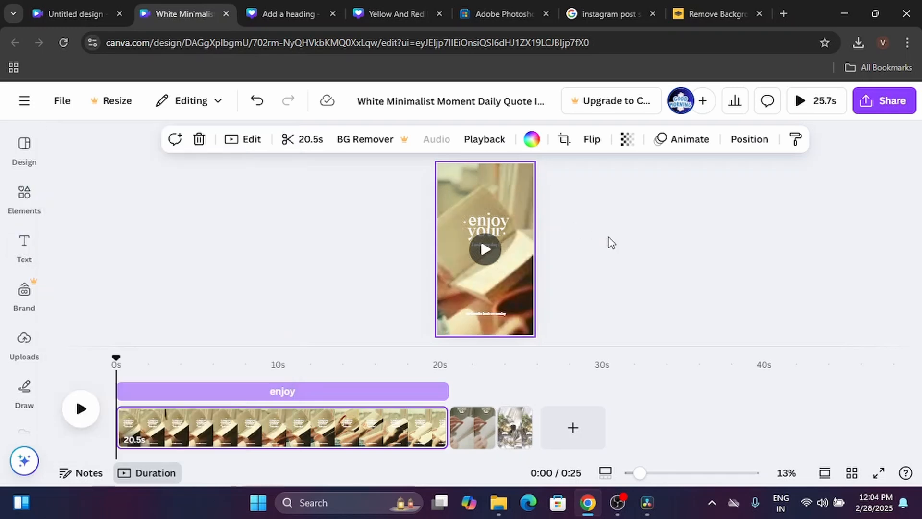
{"action": "left_click", "coordinate": [610, 243]}
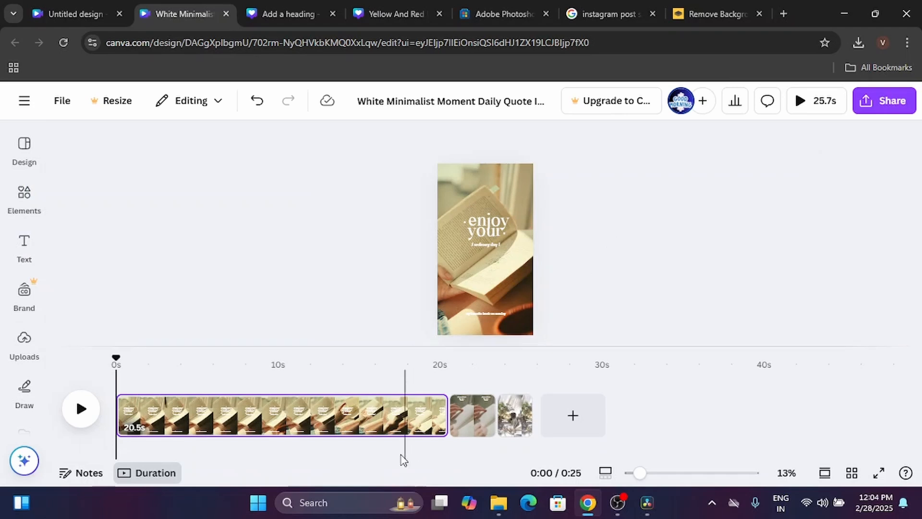
Place the playhead at about 17 s on the first page, preview the design in full screen, and return to the editor
{"action": "left_click", "coordinate": [403, 429]}
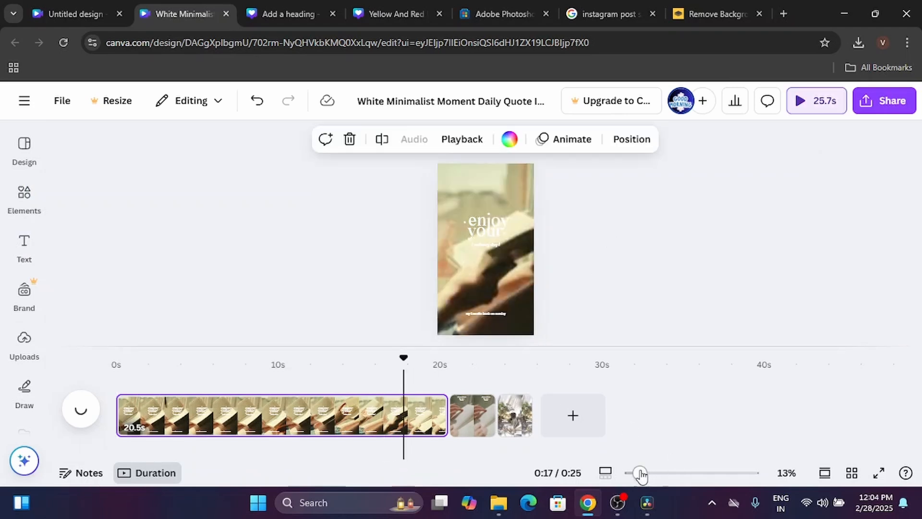
{"action": "mouse_move", "coordinate": [640, 474]}
{"action": "left_mouse_down"}
{"action": "mouse_move", "coordinate": [656, 475]}
{"action": "mouse_move", "coordinate": [648, 473]}
{"action": "left_mouse_up"}
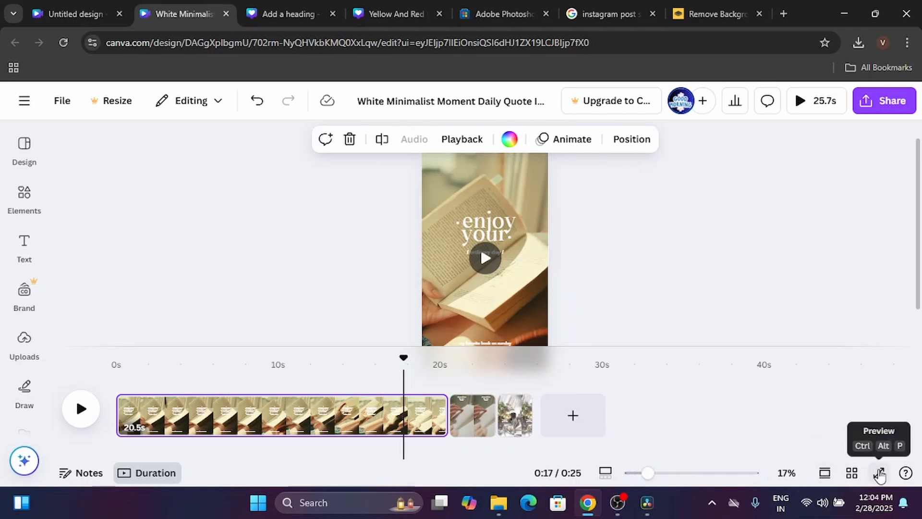
{"action": "left_click", "coordinate": [879, 474]}
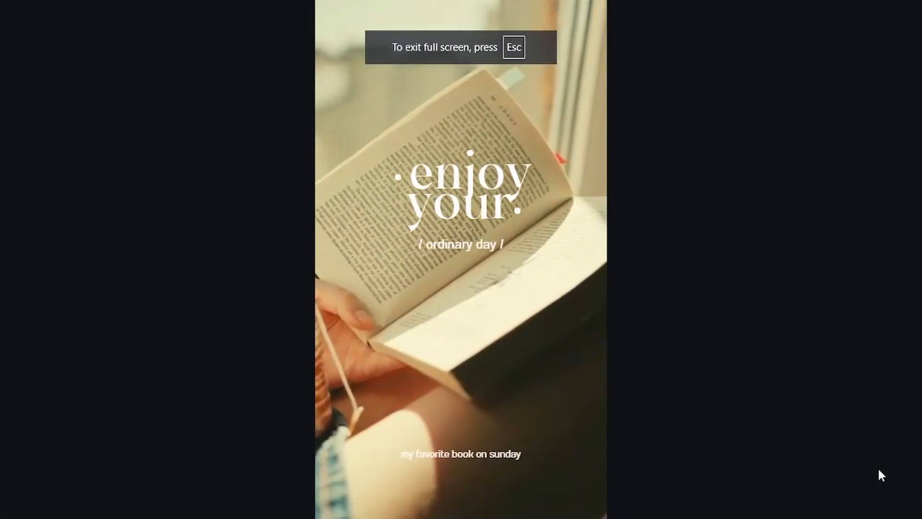
{"action": "key", "text": "Escape"}
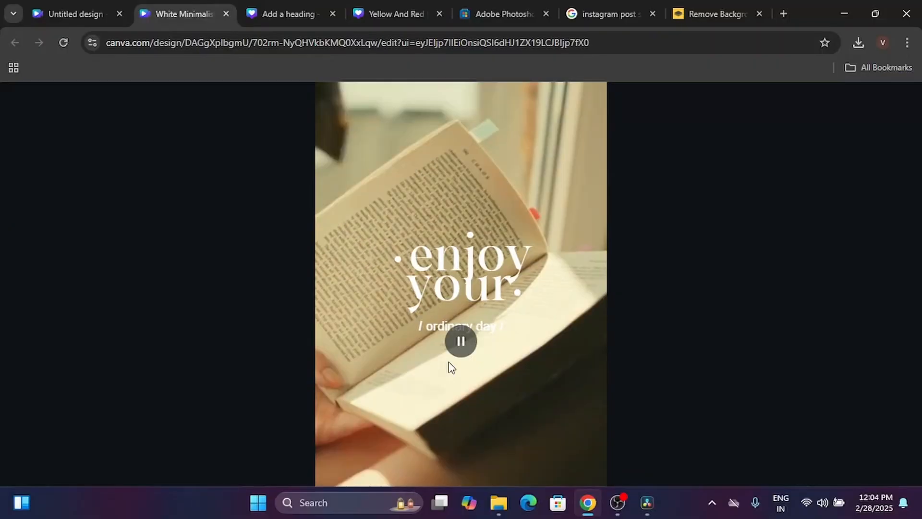
{"action": "key", "text": "Escape"}
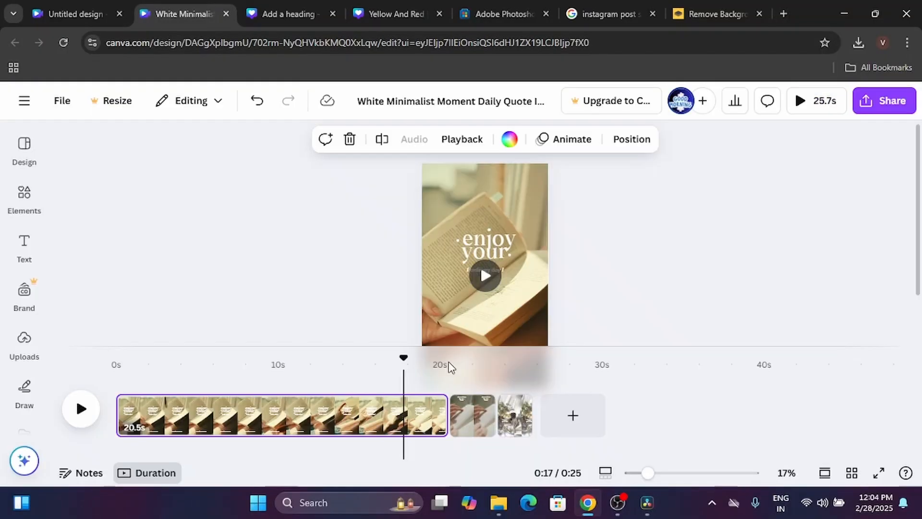
Replace the heading word "enjoy" on the first page with "MY Life"
{"action": "left_click", "coordinate": [498, 245]}
{"action": "double_click", "coordinate": [497, 240]}
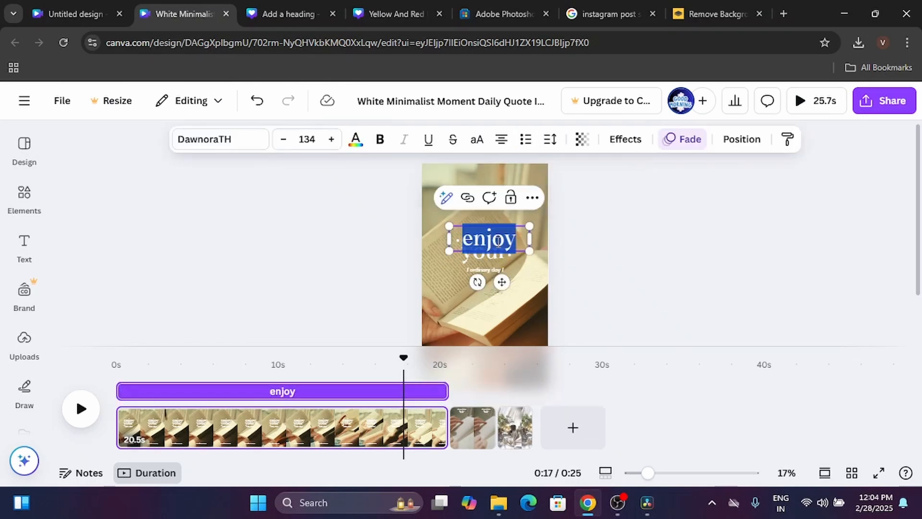
{"action": "type", "text": "MY Life"}
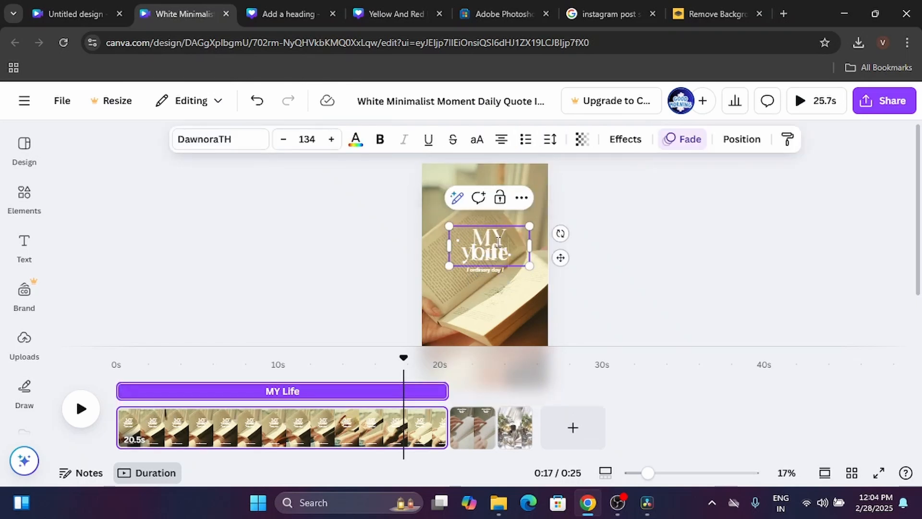
{"action": "left_click", "coordinate": [655, 223]}
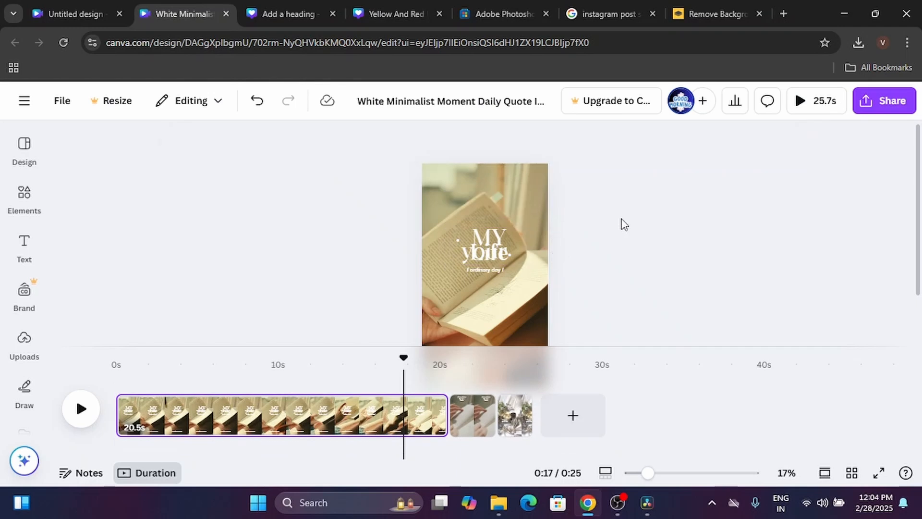
Enlarge the "/ ordinary day /" text to size 40.2 and make it bold and italic
{"action": "left_click", "coordinate": [495, 273]}
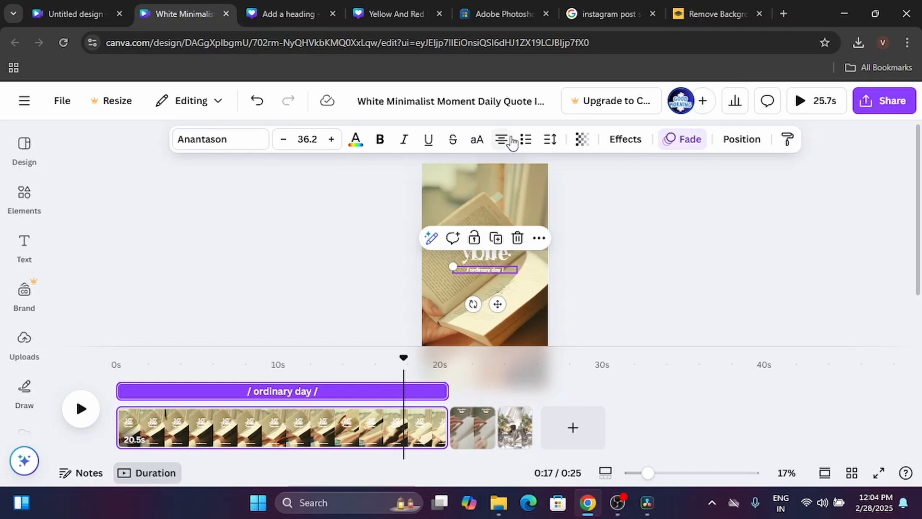
{"action": "left_click", "coordinate": [331, 139]}
{"action": "left_click", "coordinate": [331, 139]}
{"action": "left_click", "coordinate": [331, 140]}
{"action": "left_click", "coordinate": [331, 140]}
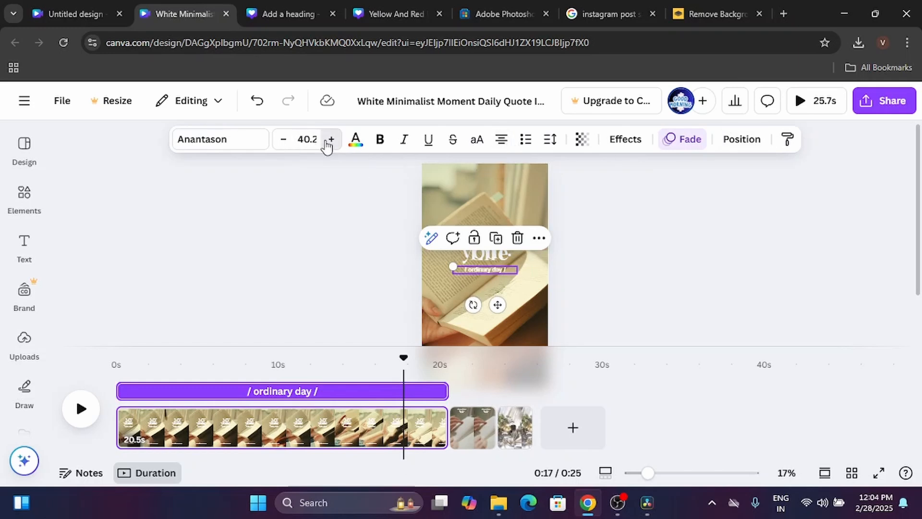
{"action": "left_click", "coordinate": [355, 141]}
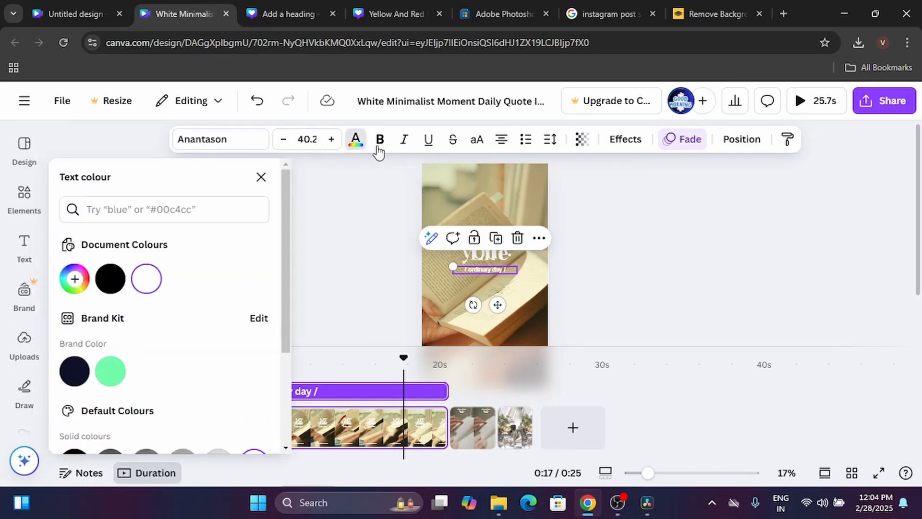
{"action": "left_click", "coordinate": [402, 149]}
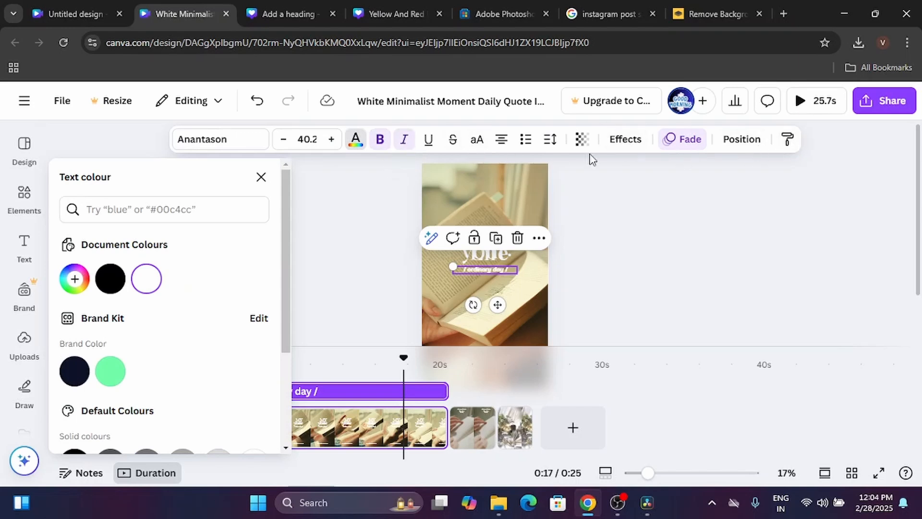
{"action": "left_click", "coordinate": [623, 212]}
{"action": "left_click", "coordinate": [523, 189]}
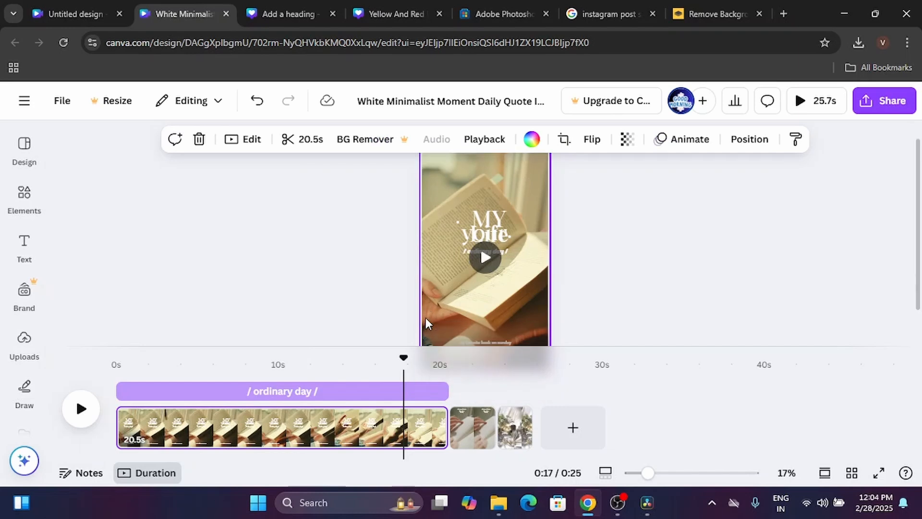
Review the edited first page and its "/ ordinary day /" text layer at several timeline points between about 9 s and 18 s
{"action": "scroll", "coordinate": [426, 318], "scroll_direction": "down", "scroll_amount": 1}
{"action": "left_click", "coordinate": [355, 437]}
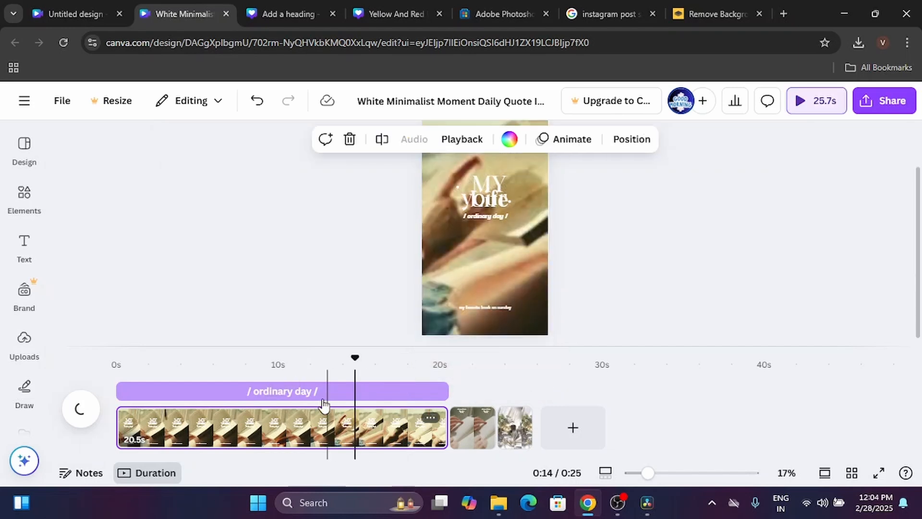
{"action": "left_click", "coordinate": [318, 392]}
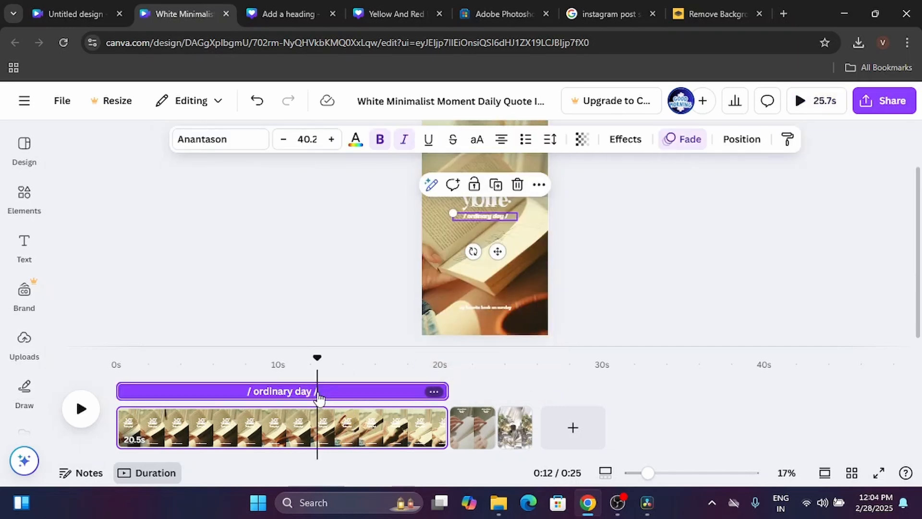
{"action": "scroll", "coordinate": [324, 302], "scroll_direction": "up", "scroll_amount": 1}
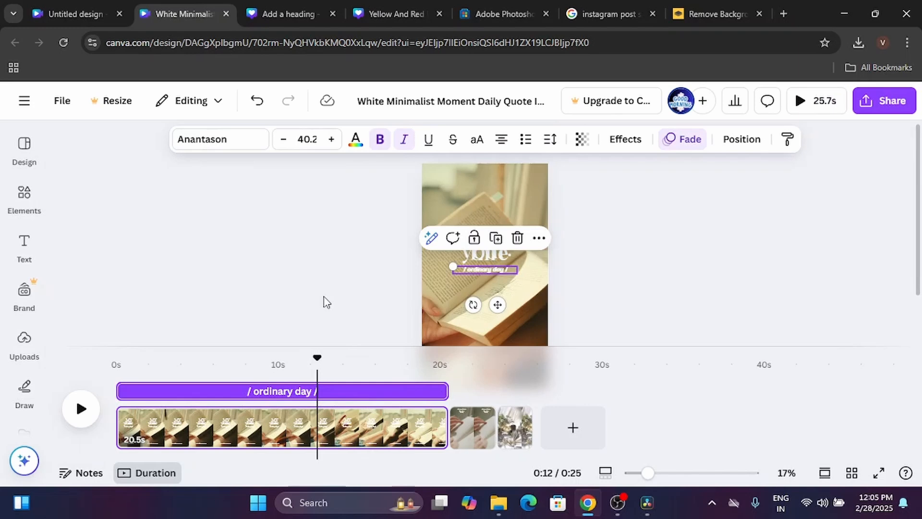
{"action": "left_click", "coordinate": [342, 393]}
{"action": "left_click", "coordinate": [336, 321]}
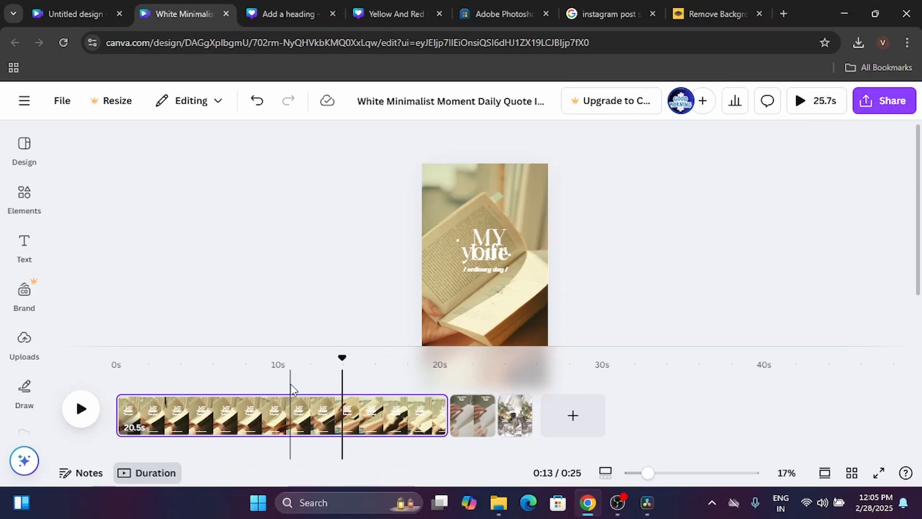
{"action": "left_click", "coordinate": [217, 102]}
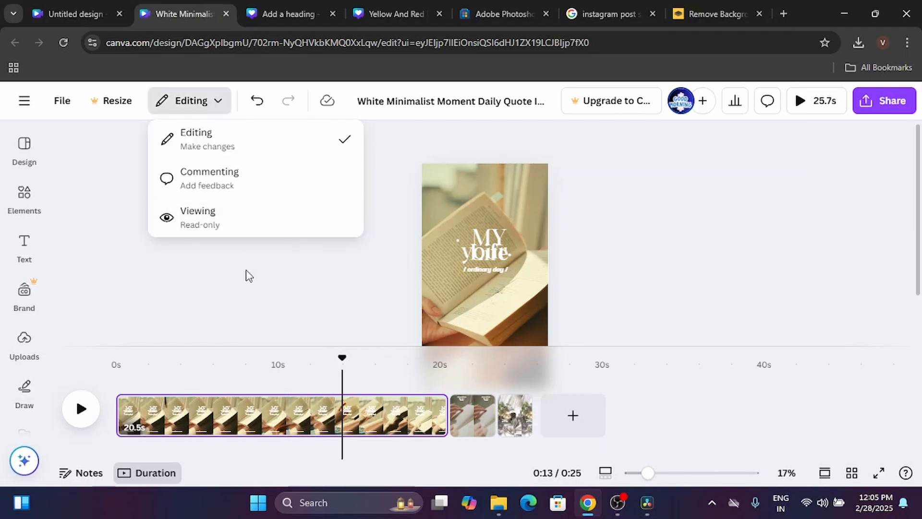
{"action": "left_click", "coordinate": [247, 275]}
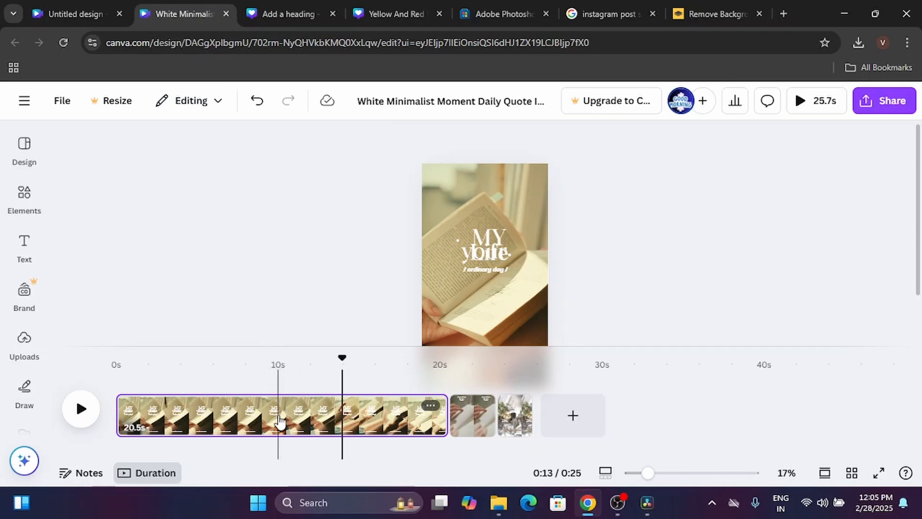
{"action": "left_click", "coordinate": [279, 419]}
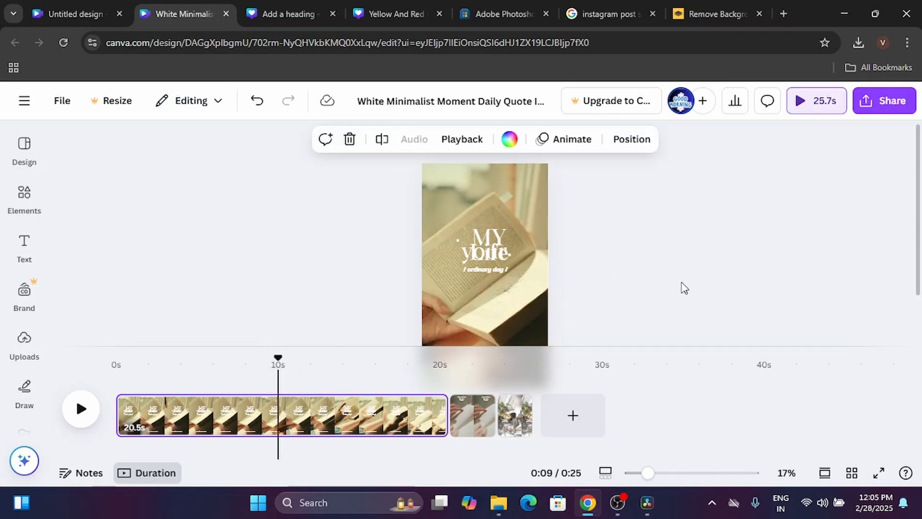
{"action": "left_click", "coordinate": [684, 288]}
{"action": "left_click", "coordinate": [413, 405]}
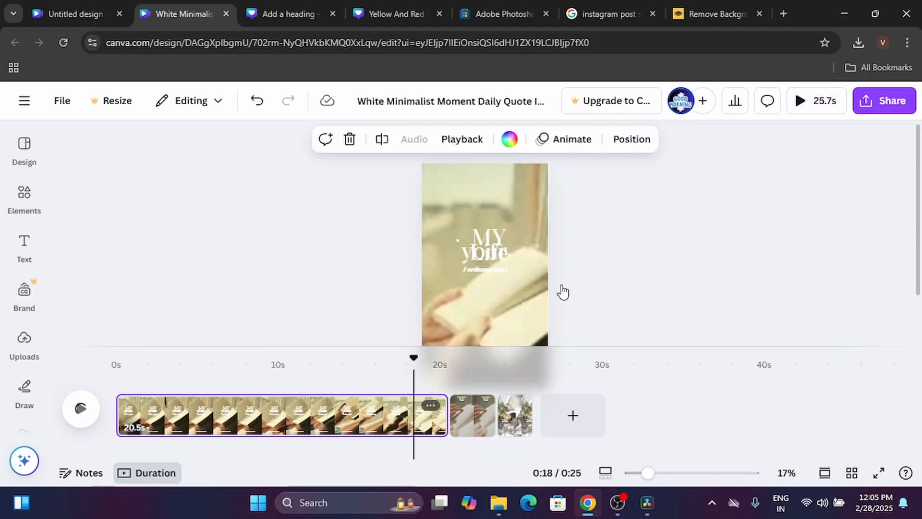
View the design's download options for file type, quality and pages without downloading, and return to the editor
{"action": "left_click", "coordinate": [878, 106]}
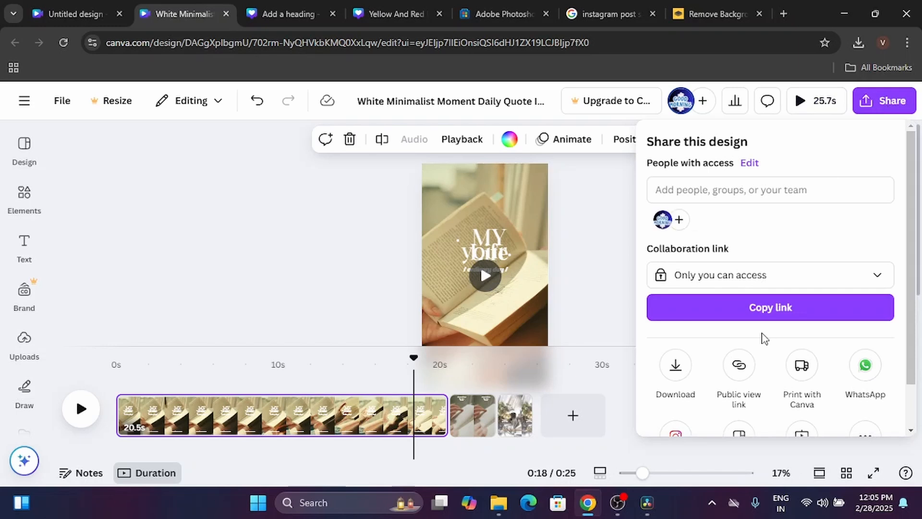
{"action": "scroll", "coordinate": [762, 337], "scroll_direction": "down", "scroll_amount": 1}
{"action": "left_click", "coordinate": [679, 318]}
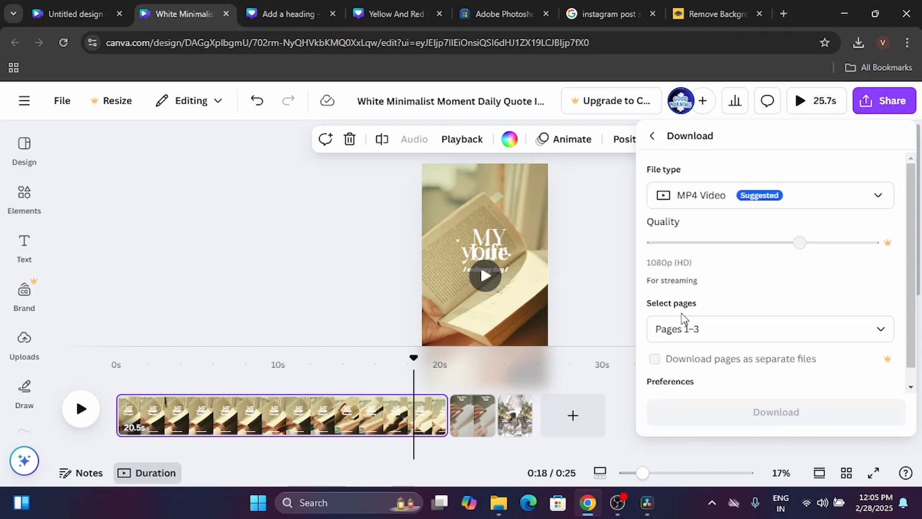
{"action": "left_click", "coordinate": [301, 236]}
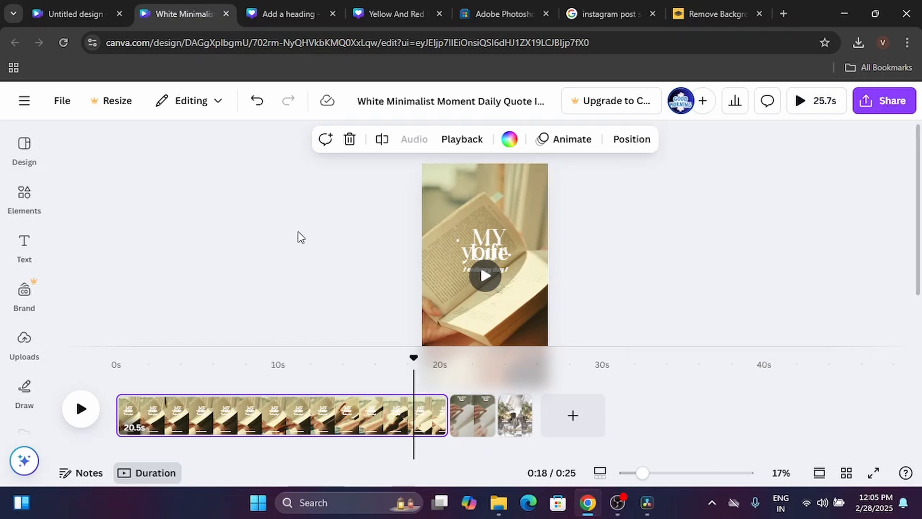
Switch to the untitled mobile video design
{"action": "left_click", "coordinate": [75, 14]}
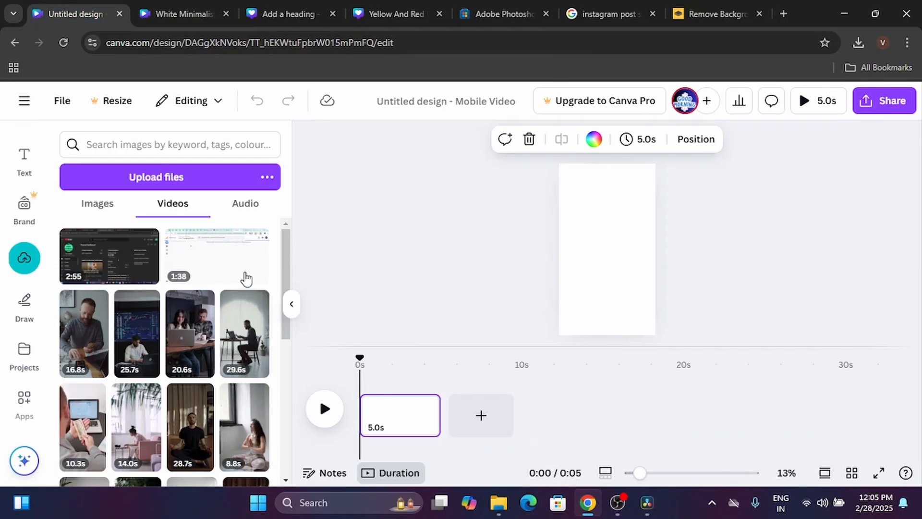